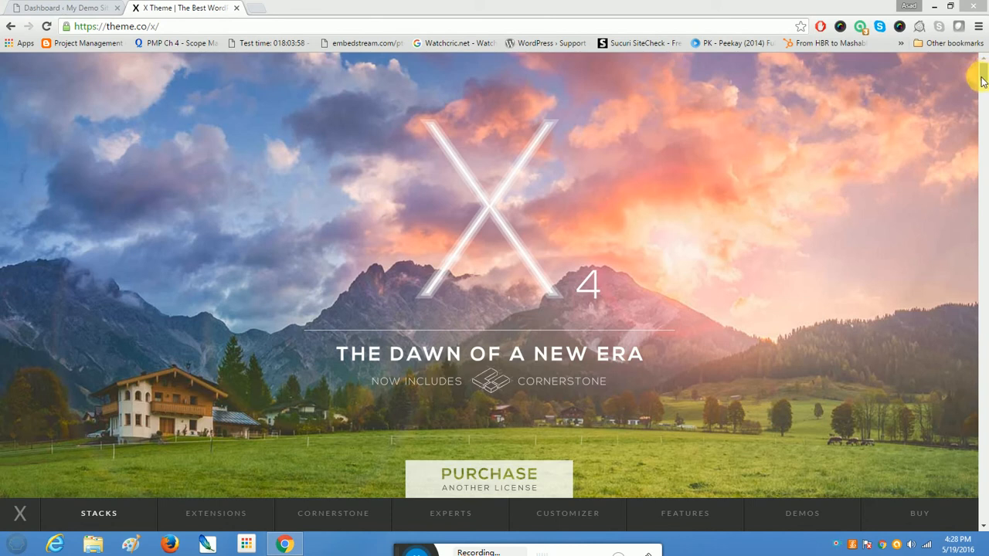
# Step: Switch to the WordPress dashboard and open the front end of My Demo Site
pyautogui.moveTo(981, 81)
pyautogui.mouseDown()
pyautogui.moveTo(974, 139)
pyautogui.moveTo(977, 70)
pyautogui.mouseUp()
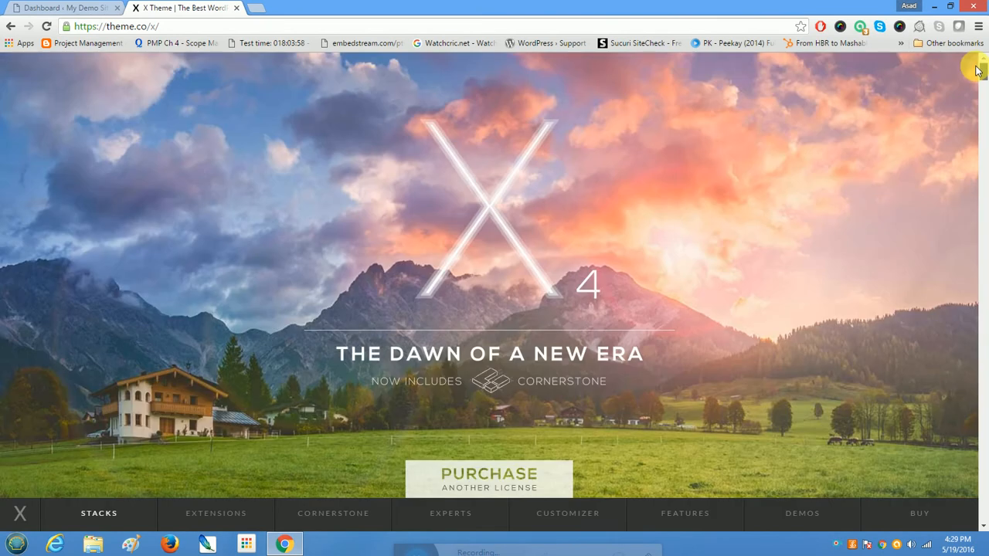
pyautogui.click(69, 6)
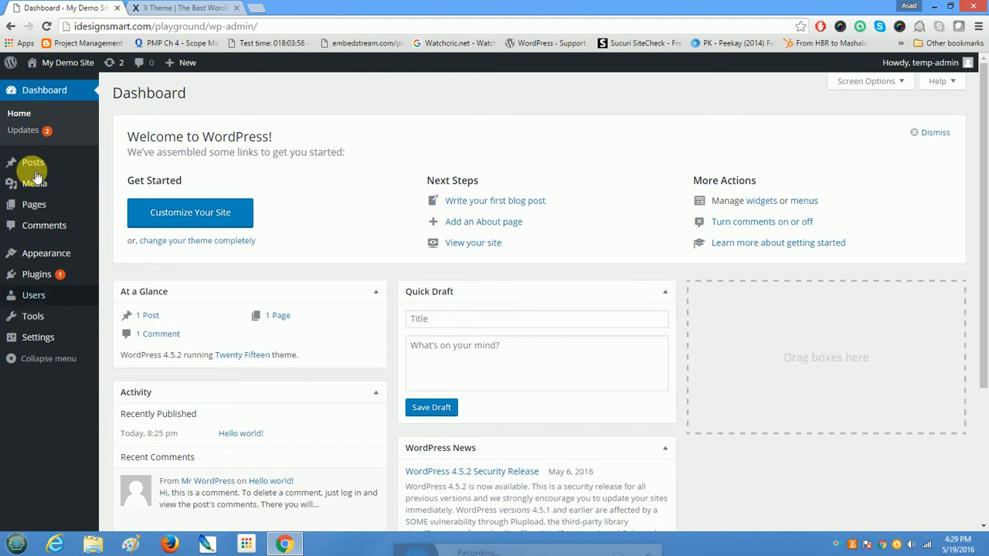
pyautogui.moveTo(68, 62)
pyautogui.click(46, 85)
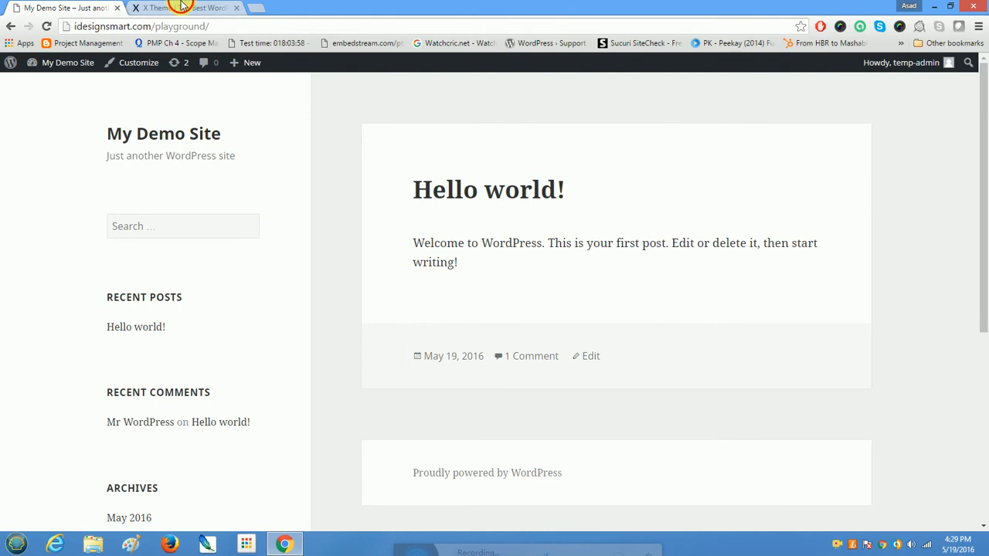
pyautogui.click(183, 7)
pyautogui.click(66, 7)
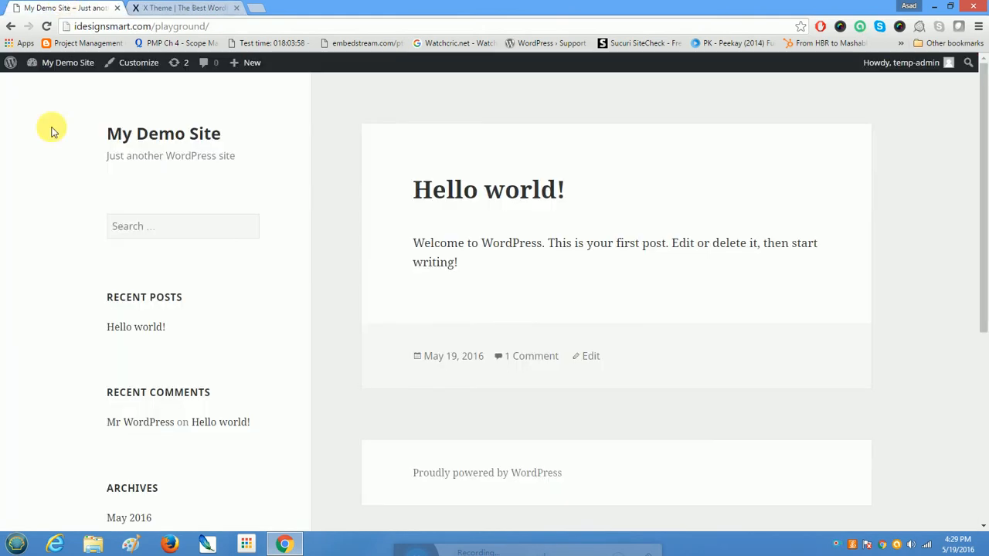
# Step: Examine the X theme page's introduction and its Integrity and Renew stack descriptions
pyautogui.click(209, 6)
pyautogui.scroll(-5, 417, 255)
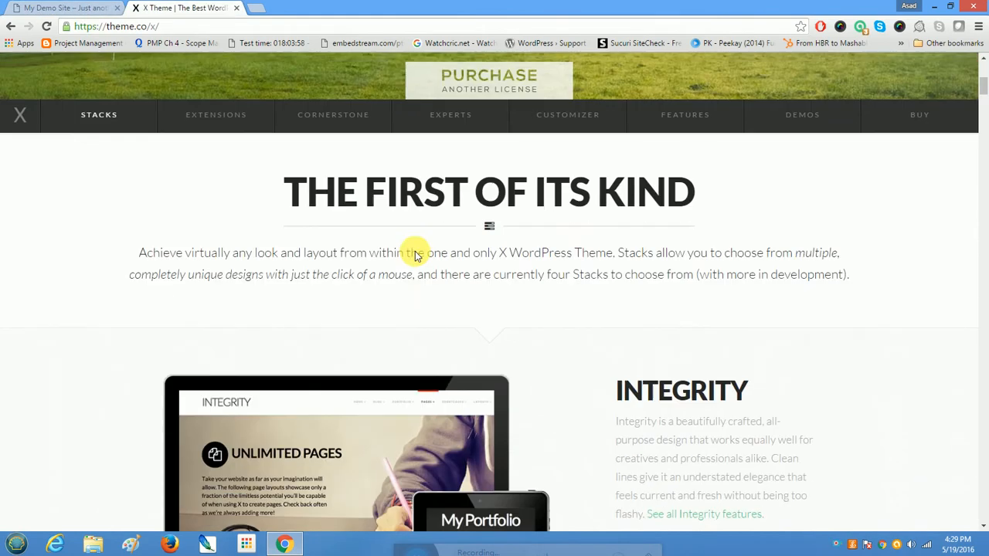
pyautogui.scroll(-1, 415, 255)
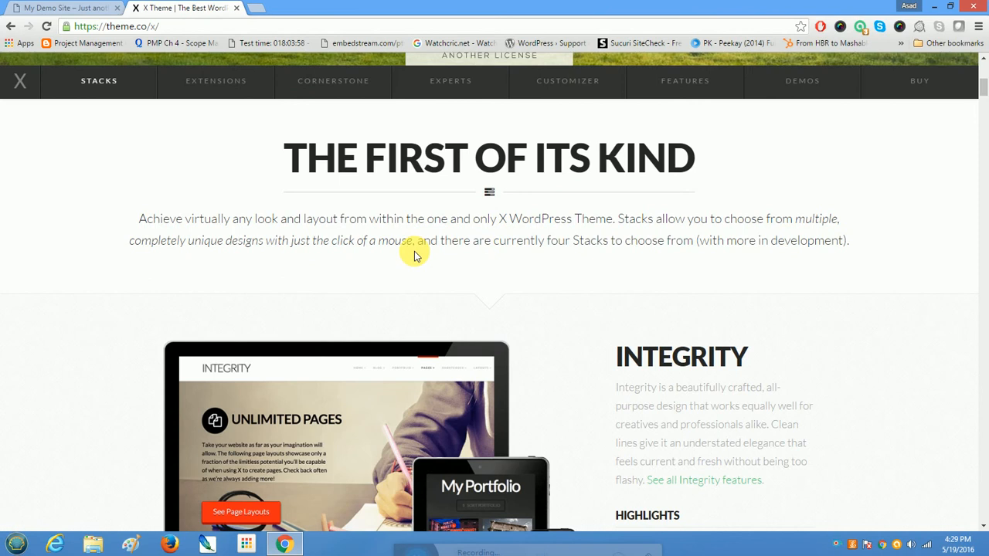
pyautogui.scroll(-3, 414, 255)
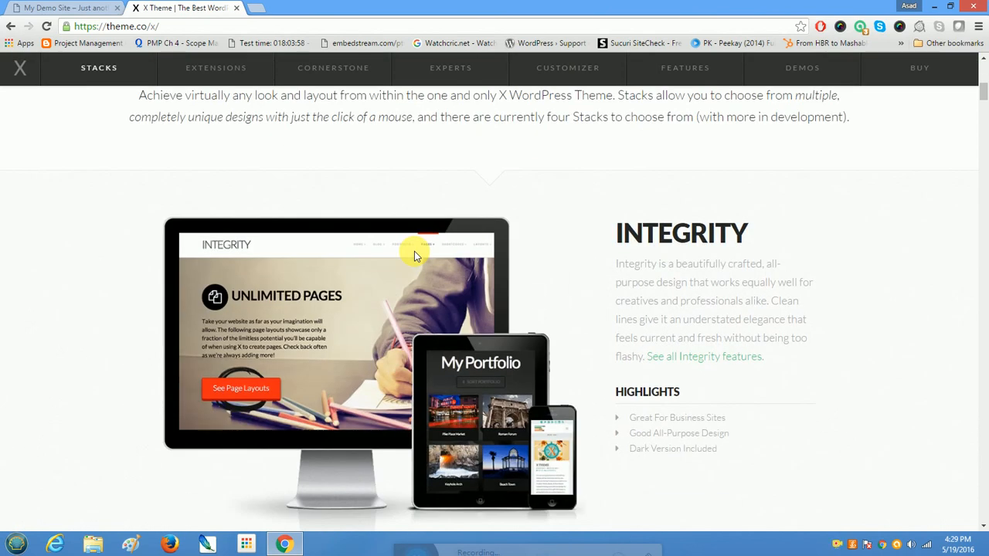
pyautogui.scroll(9, 414, 252)
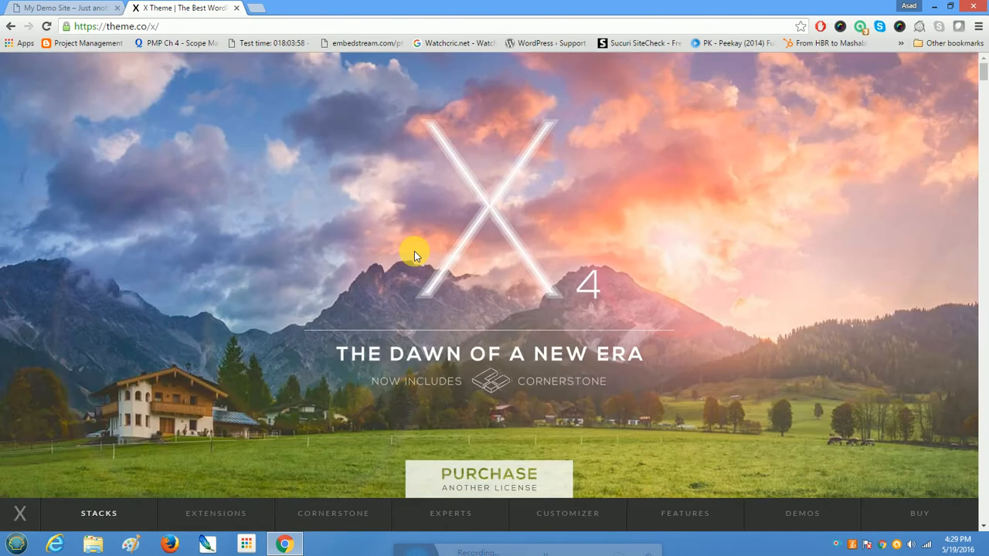
pyautogui.scroll(-3, 414, 251)
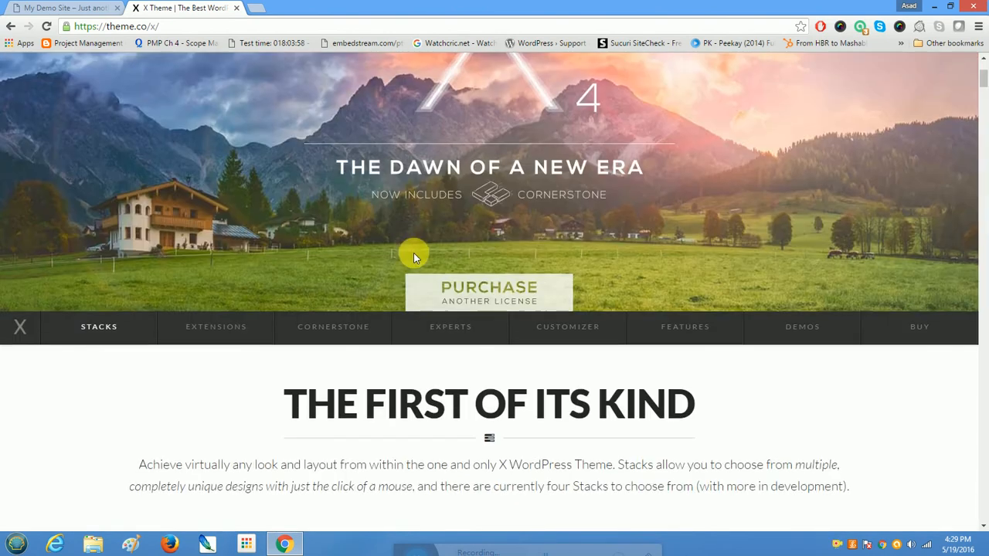
pyautogui.scroll(-6, 414, 251)
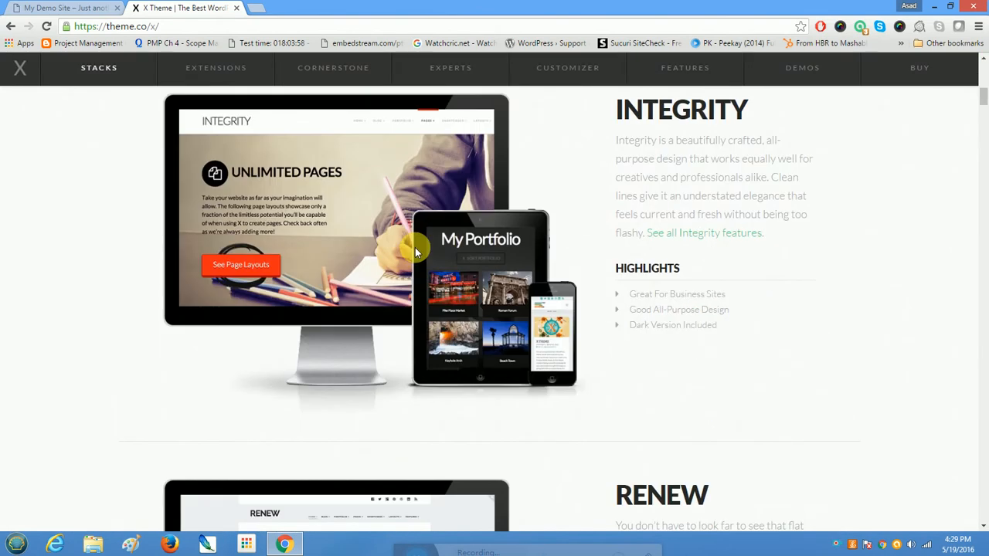
pyautogui.scroll(-3, 414, 251)
pyautogui.scroll(-3, 414, 247)
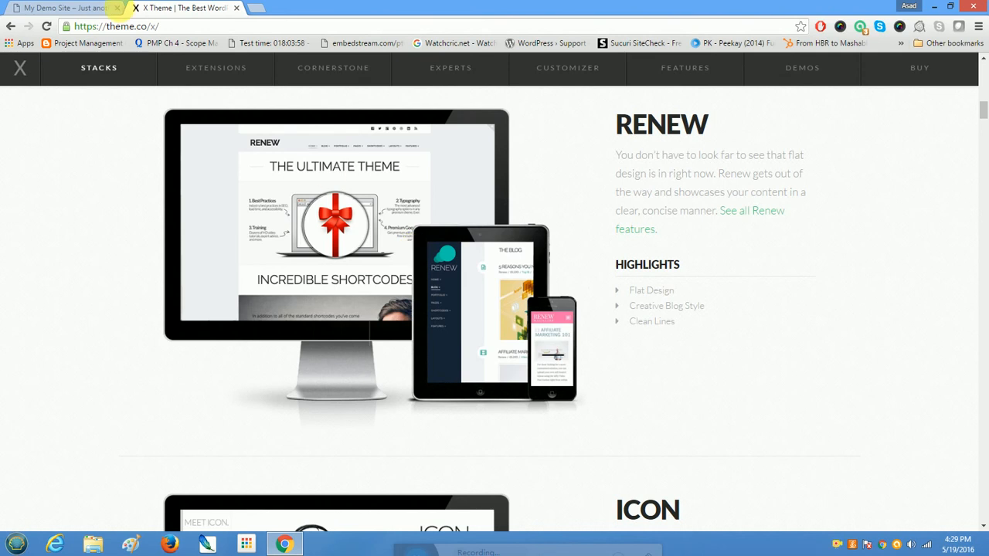
# Step: Return to the WordPress dashboard of My Demo Site and look over its Appearance, Posts and Pages options and its address
pyautogui.click(99, 6)
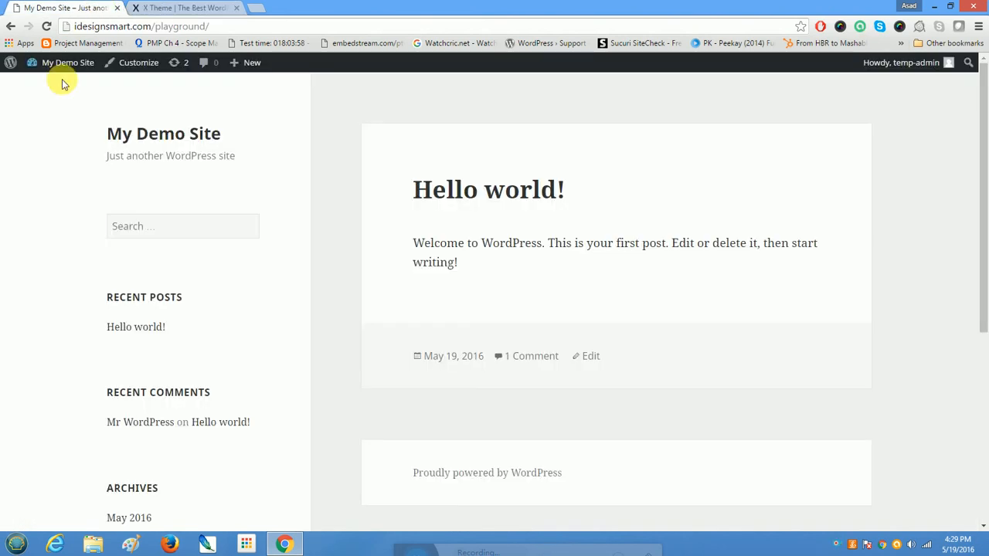
pyautogui.moveTo(66, 65)
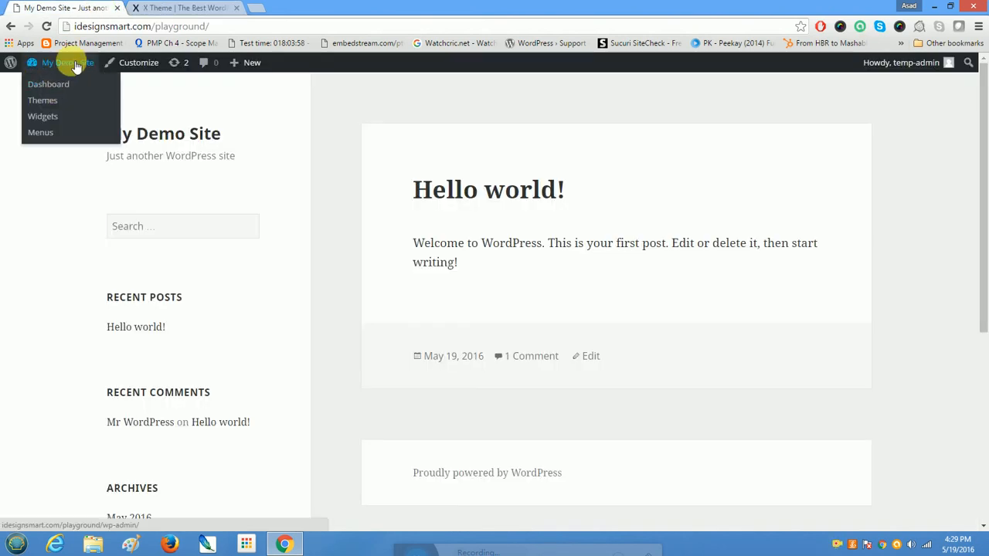
pyautogui.click(61, 86)
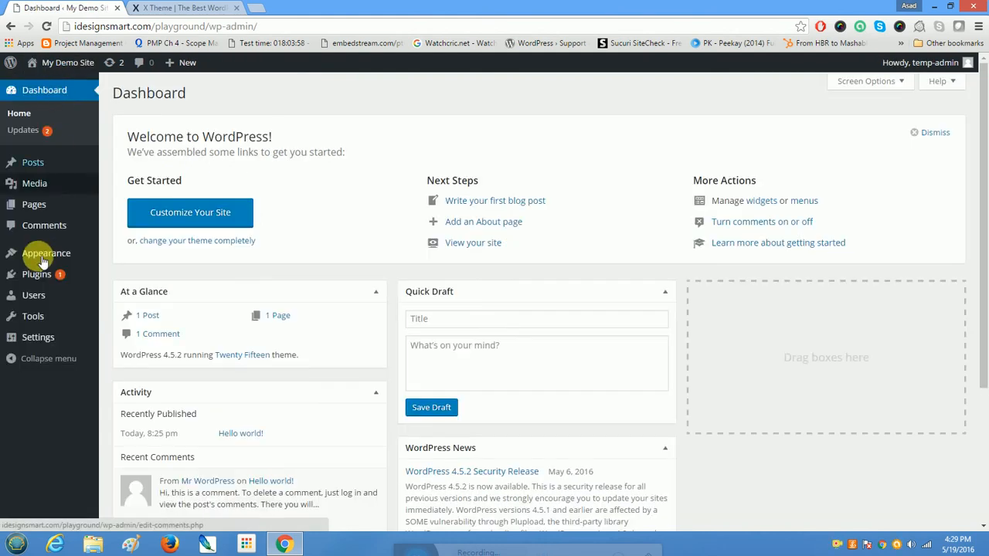
pyautogui.moveTo(42, 263)
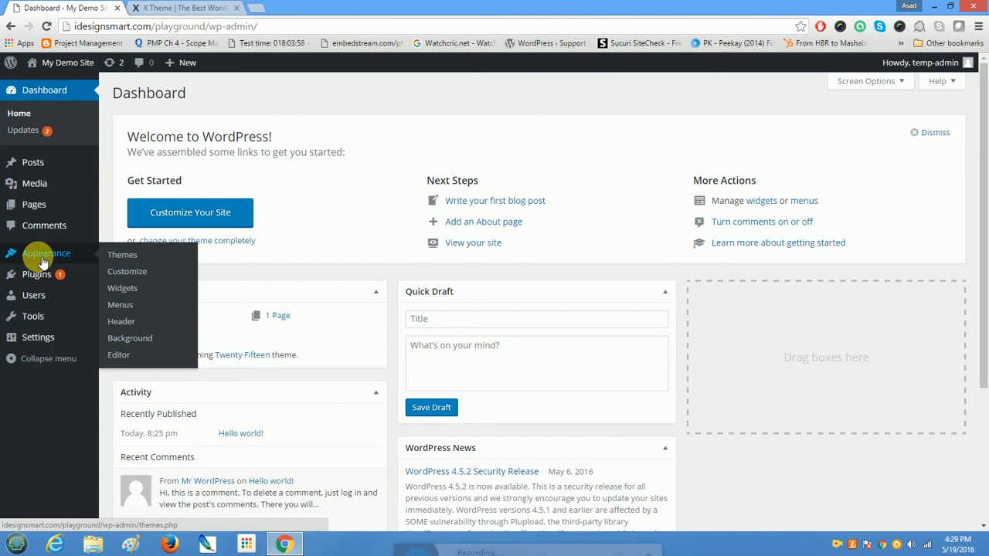
pyautogui.moveTo(39, 164)
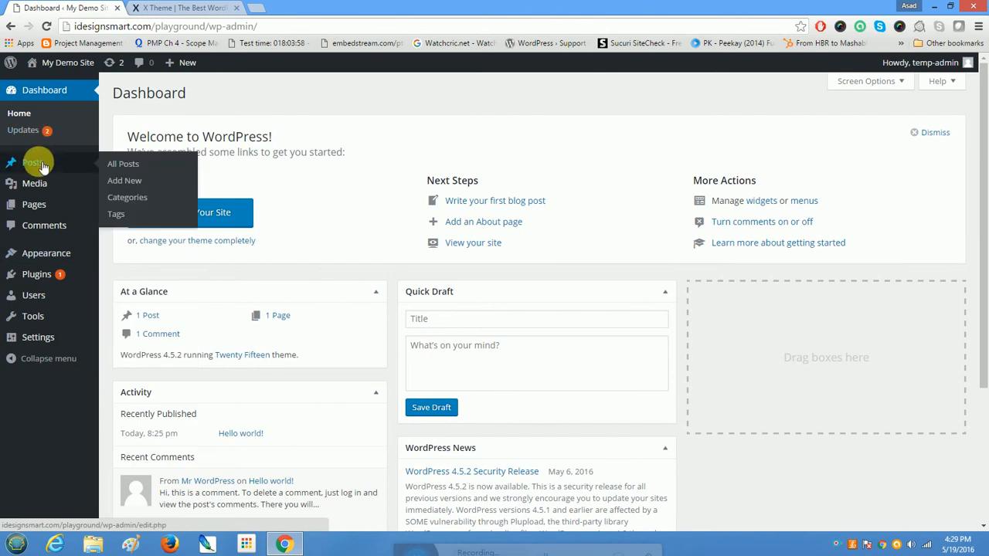
pyautogui.moveTo(43, 202)
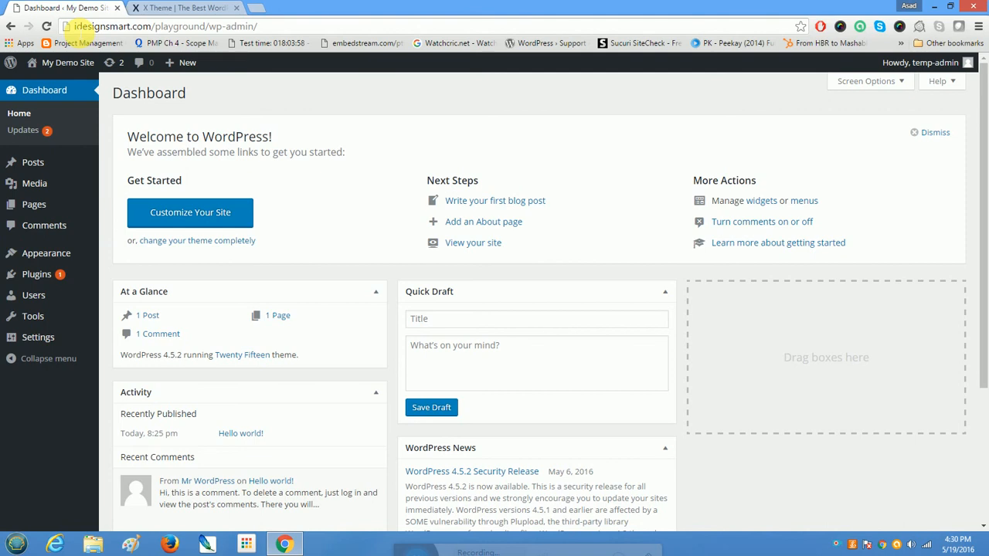
pyautogui.click(201, 26)
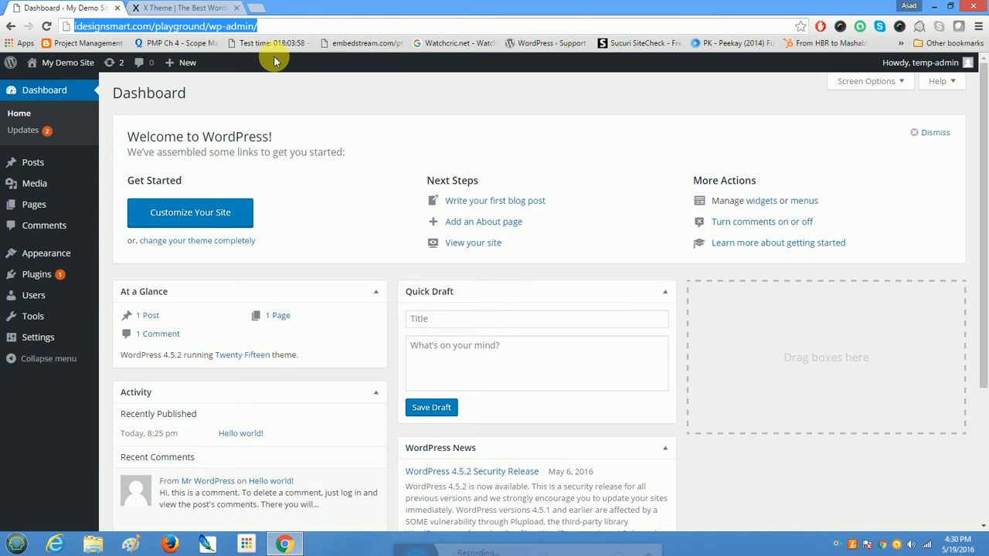
# Step: Open the list of installed plugins and highlight the name of the Slider Revolution plugin
pyautogui.click(39, 278)
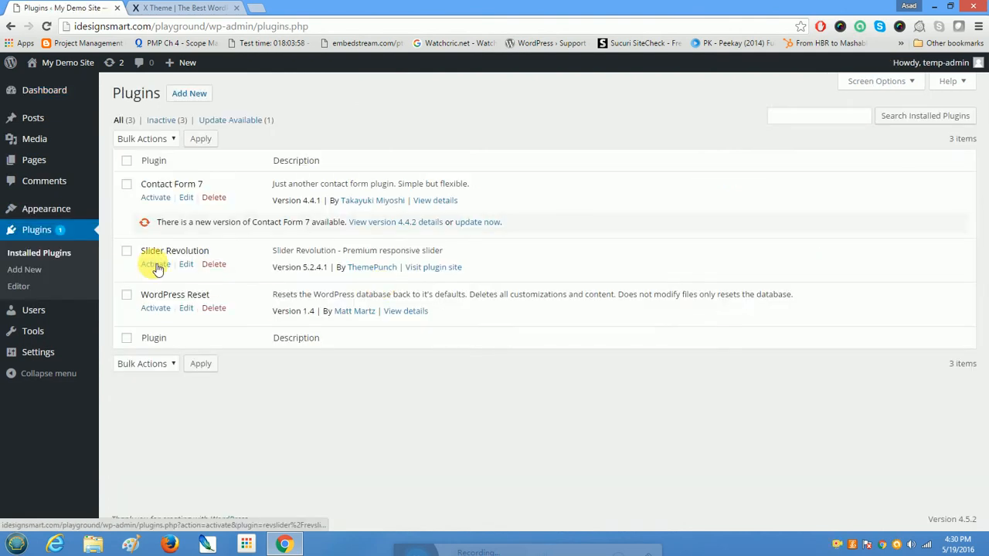
pyautogui.click(199, 7)
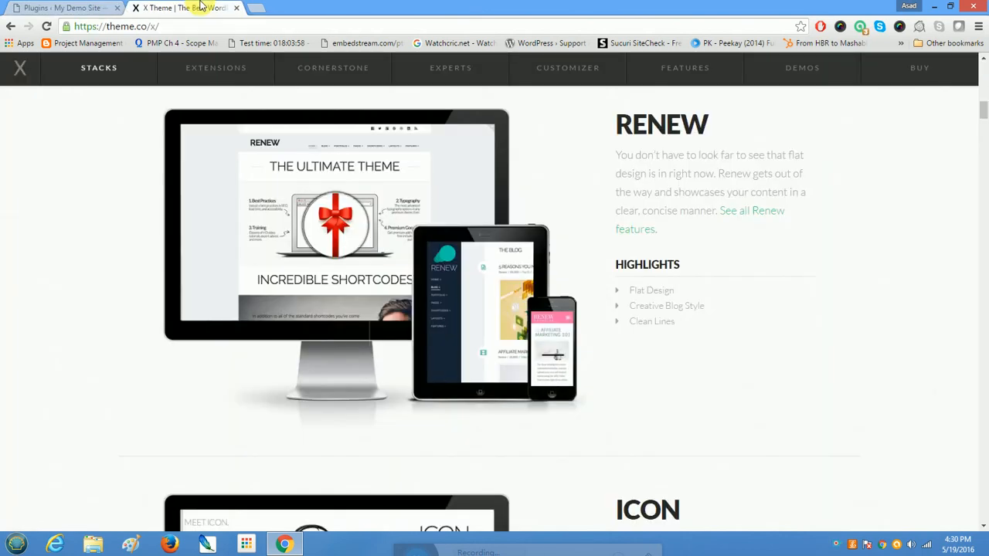
pyautogui.click(91, 10)
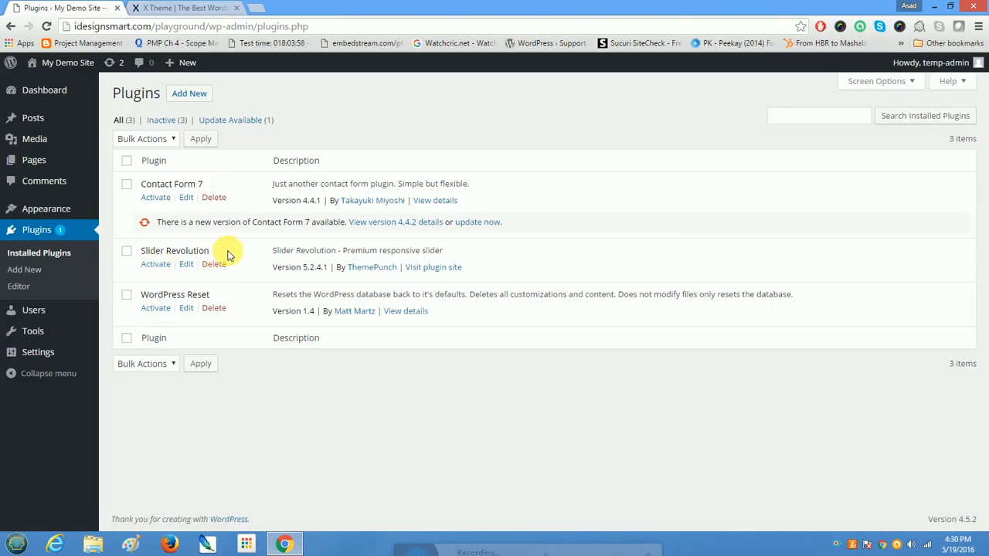
pyautogui.moveTo(212, 252); pyautogui.dragTo(128, 257)
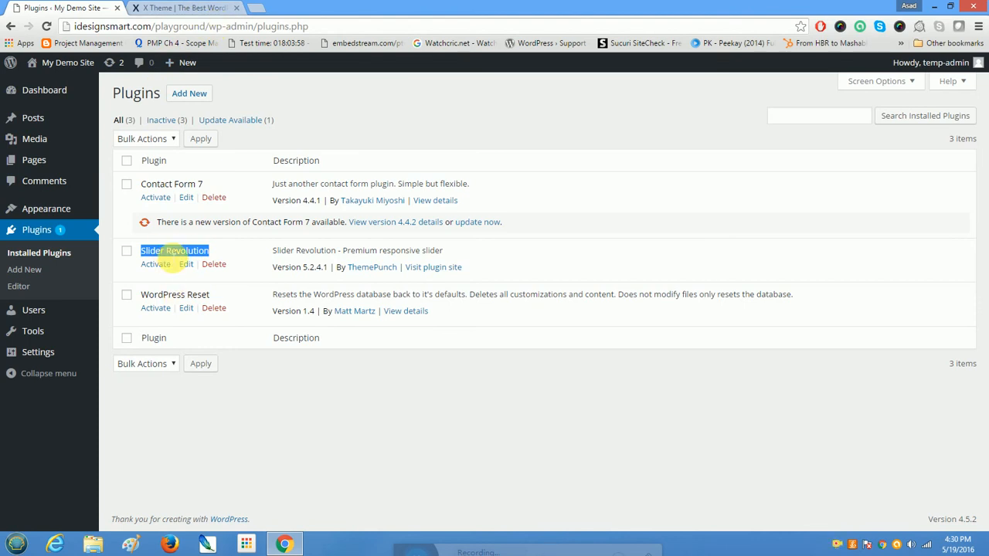
# Step: Go back to the X theme page and jump to its Demos section
pyautogui.click(202, 9)
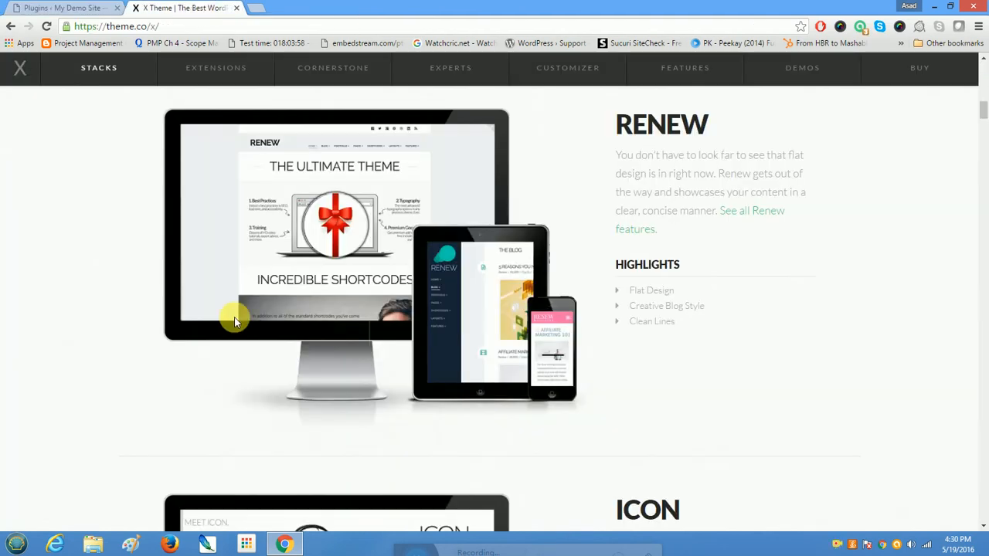
pyautogui.scroll(4, 237, 313)
pyautogui.scroll(5, 245, 335)
pyautogui.scroll(-4, 254, 358)
pyautogui.scroll(4, 265, 309)
pyautogui.scroll(1, 270, 309)
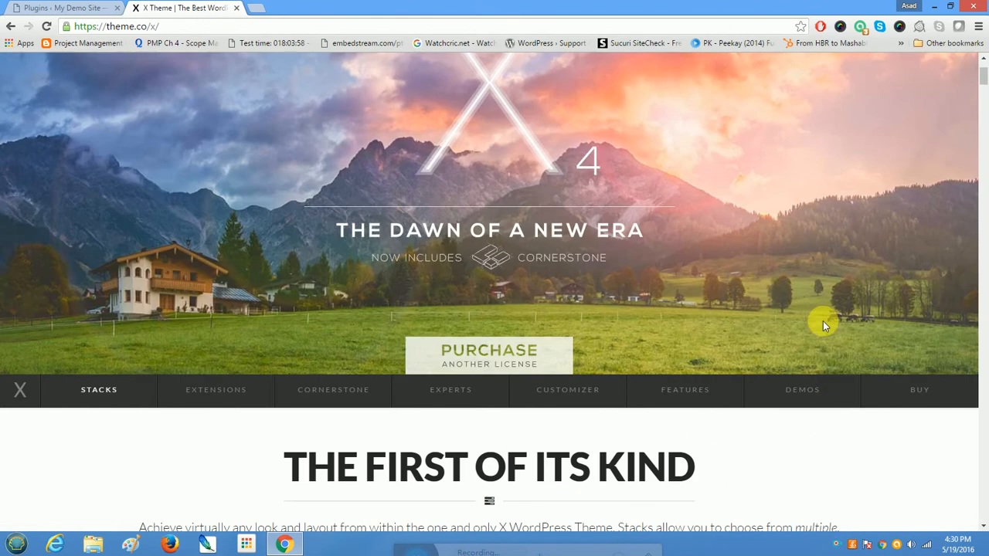
pyautogui.click(803, 390)
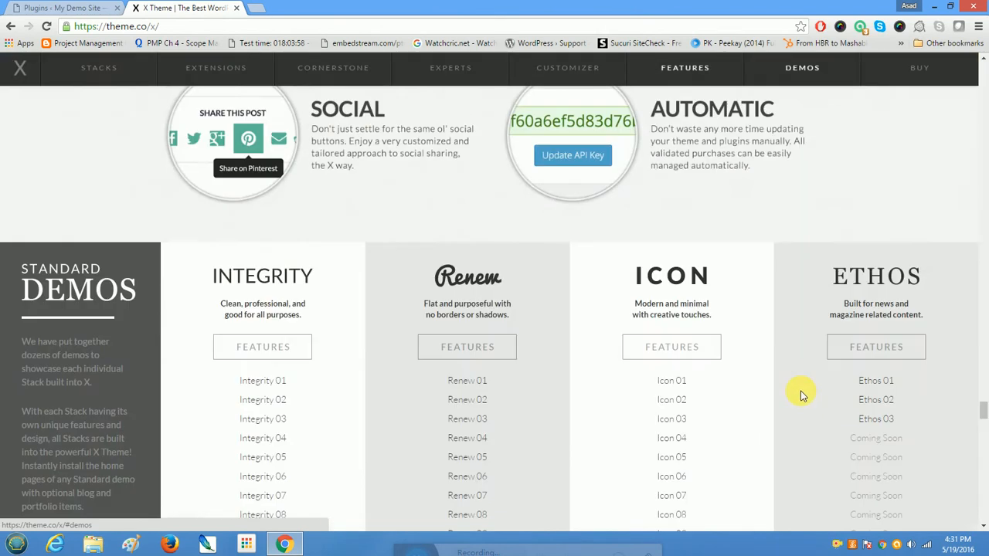
# Step: Look through the expanded demos and open the Agency demo
pyautogui.scroll(-4, 367, 316)
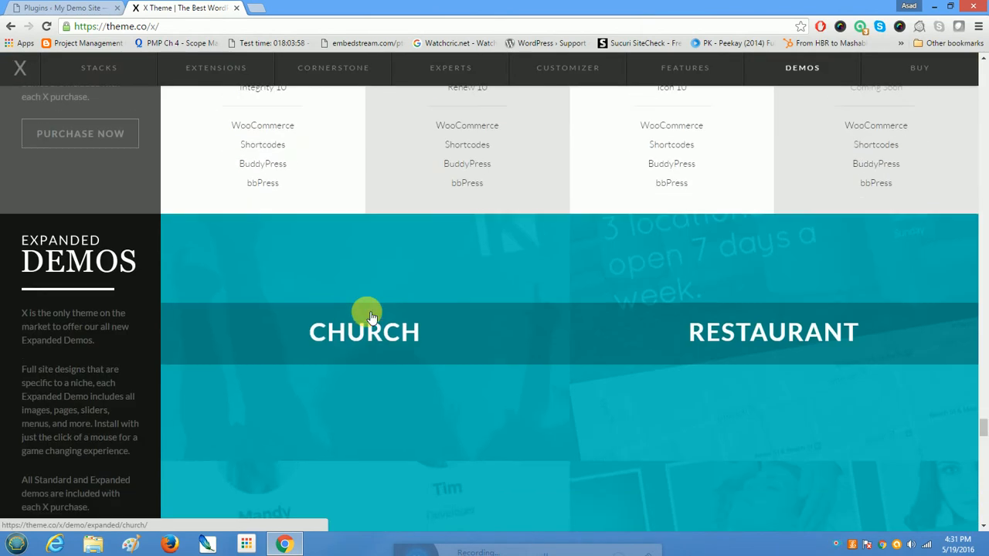
pyautogui.scroll(-2, 370, 316)
pyautogui.scroll(-2, 371, 317)
pyautogui.scroll(2, 371, 317)
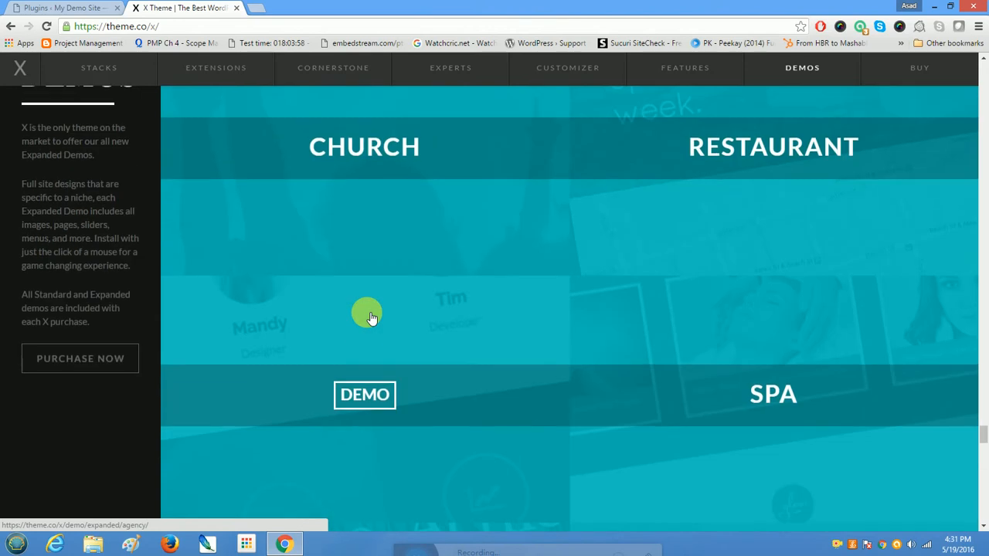
pyautogui.scroll(3, 371, 317)
pyautogui.scroll(-2, 371, 317)
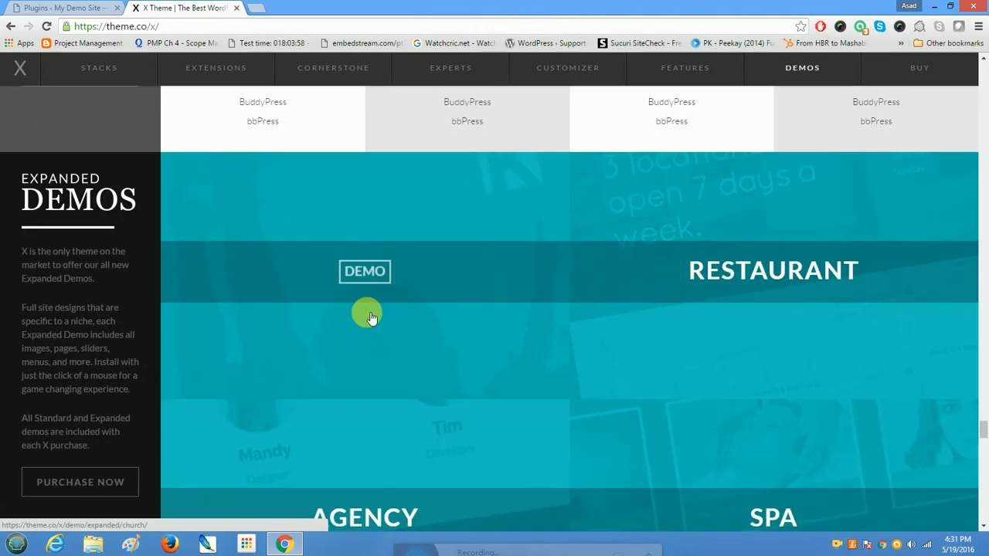
pyautogui.scroll(-1, 371, 317)
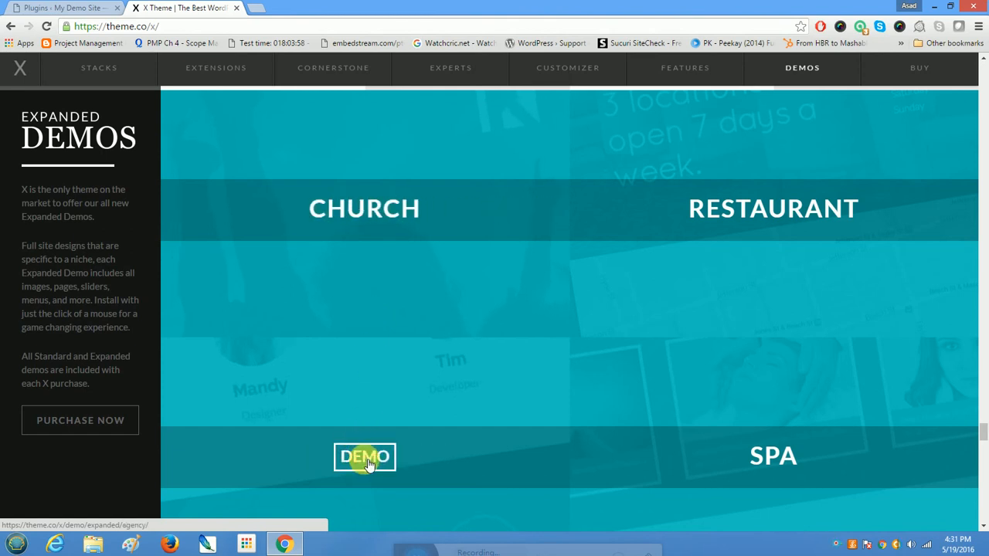
pyautogui.click(367, 461)
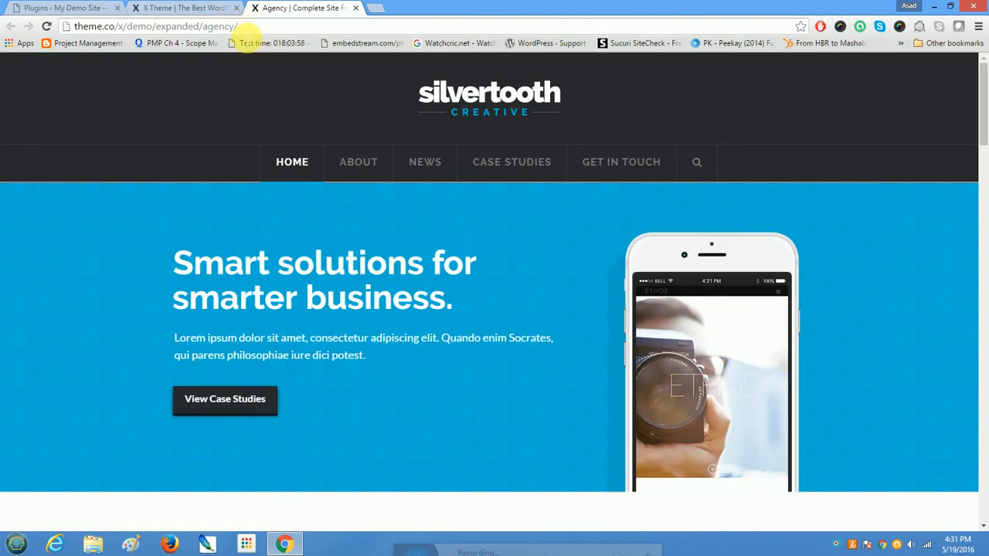
# Step: Examine the Agency demo's home page, including its banner, agency introduction and services section
pyautogui.scroll(-8, 387, 294)
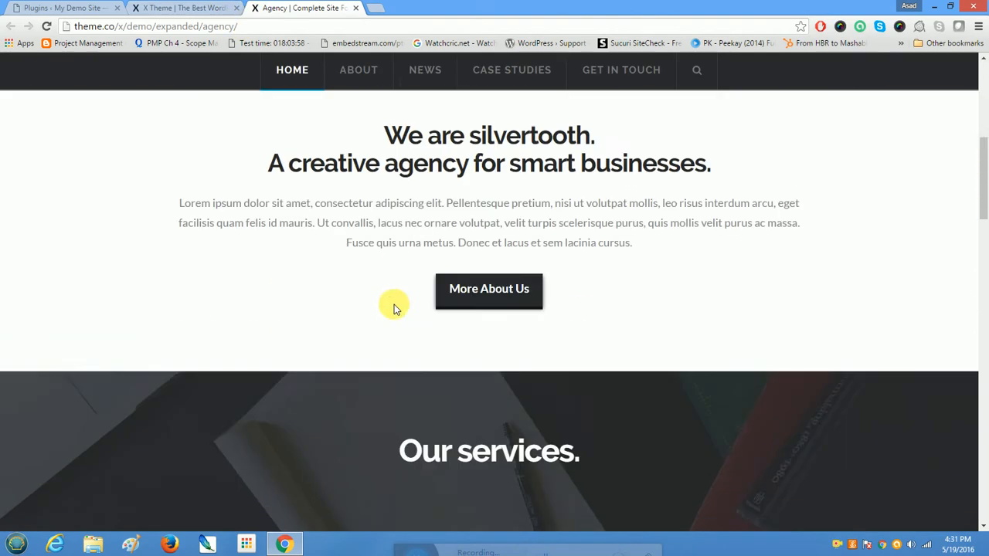
pyautogui.scroll(3, 394, 307)
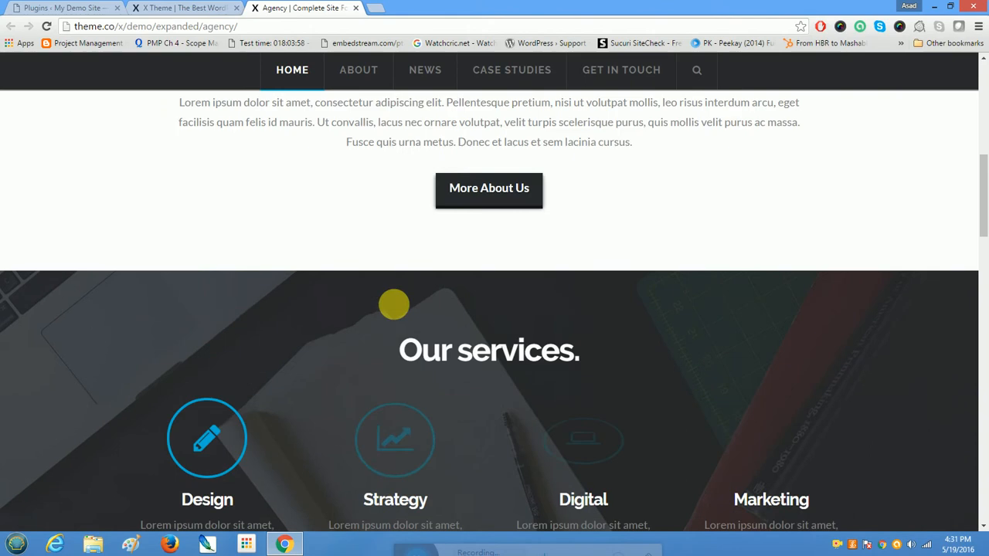
pyautogui.moveTo(984, 191); pyautogui.dragTo(982, 83)
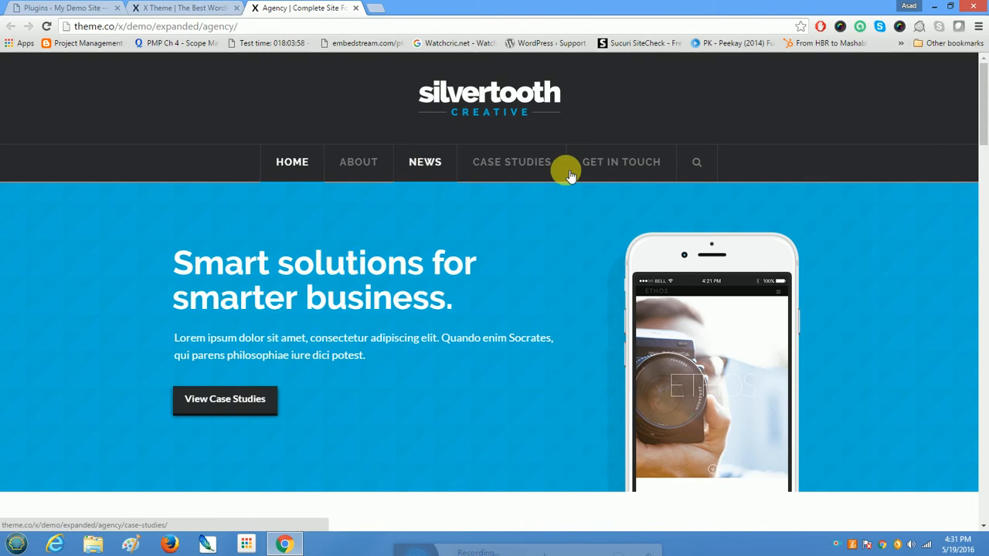
pyautogui.scroll(-3, 645, 340)
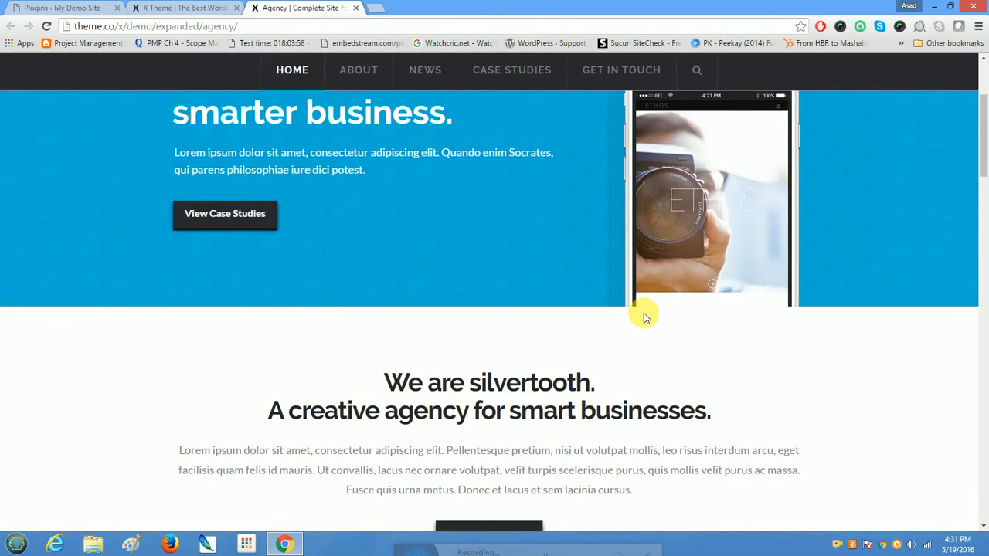
pyautogui.scroll(-3, 645, 316)
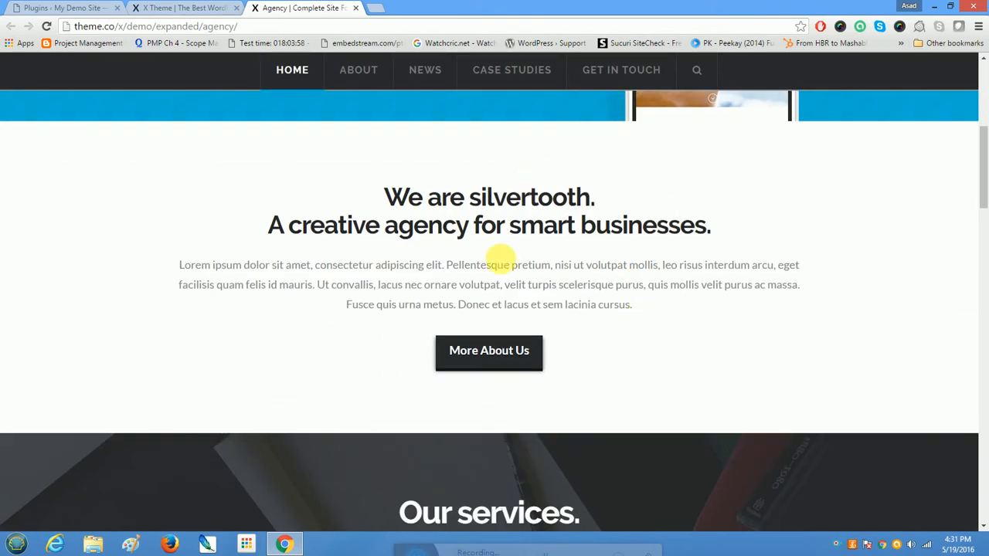
# Step: Examine the Agency demo's services and case studies sections, down to the company statistics band
pyautogui.scroll(-5, 498, 364)
pyautogui.scroll(3, 495, 363)
pyautogui.scroll(-3, 495, 361)
pyautogui.scroll(-3, 495, 362)
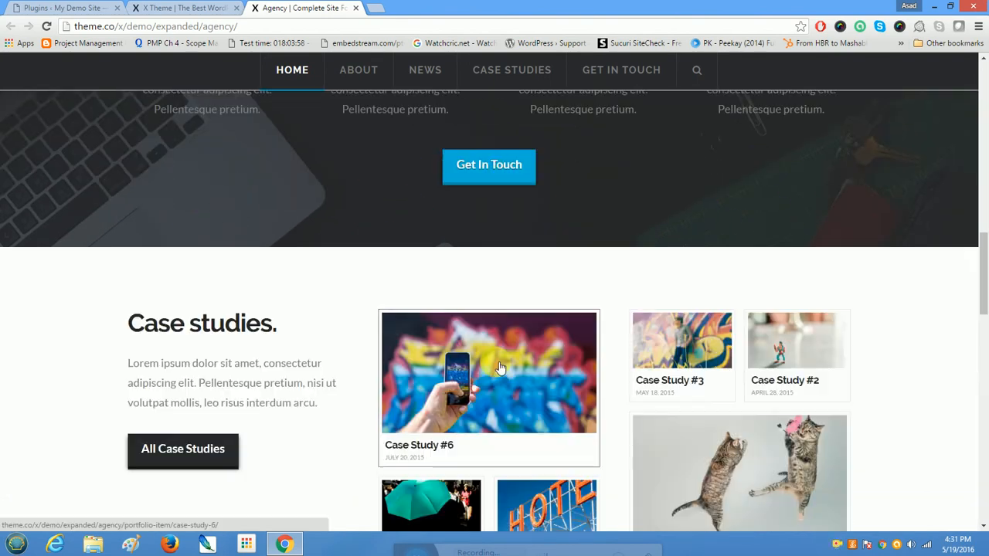
pyautogui.scroll(-3, 502, 375)
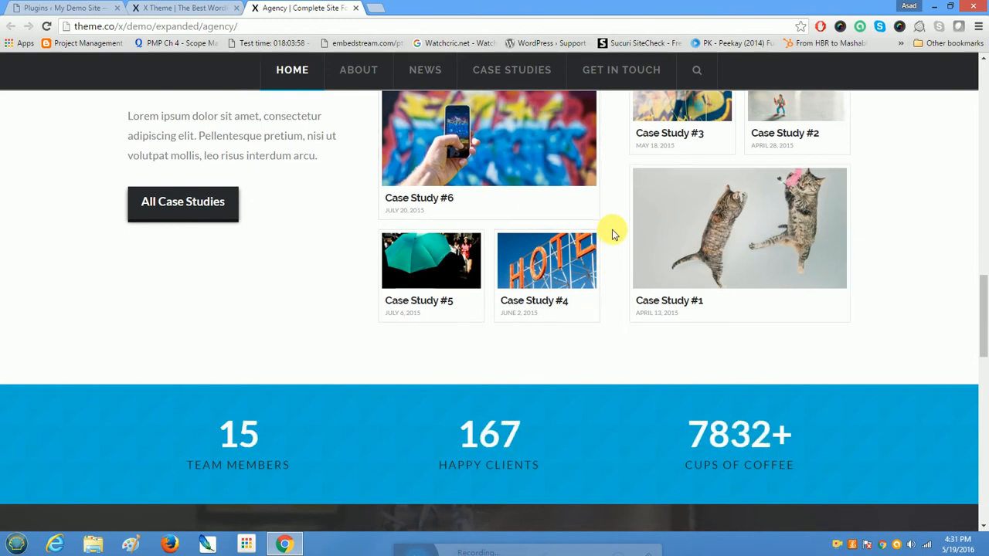
pyautogui.scroll(2, 420, 199)
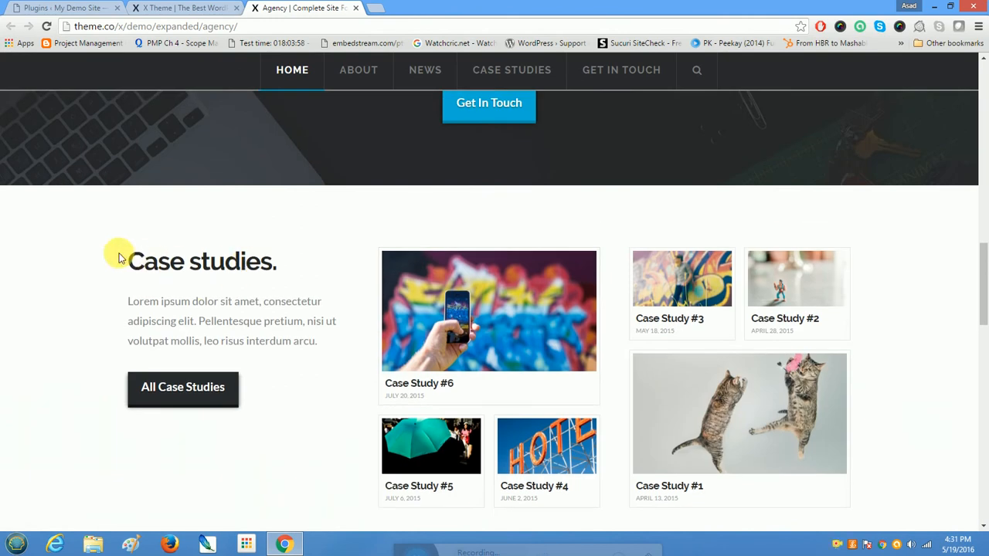
pyautogui.scroll(-5, 247, 286)
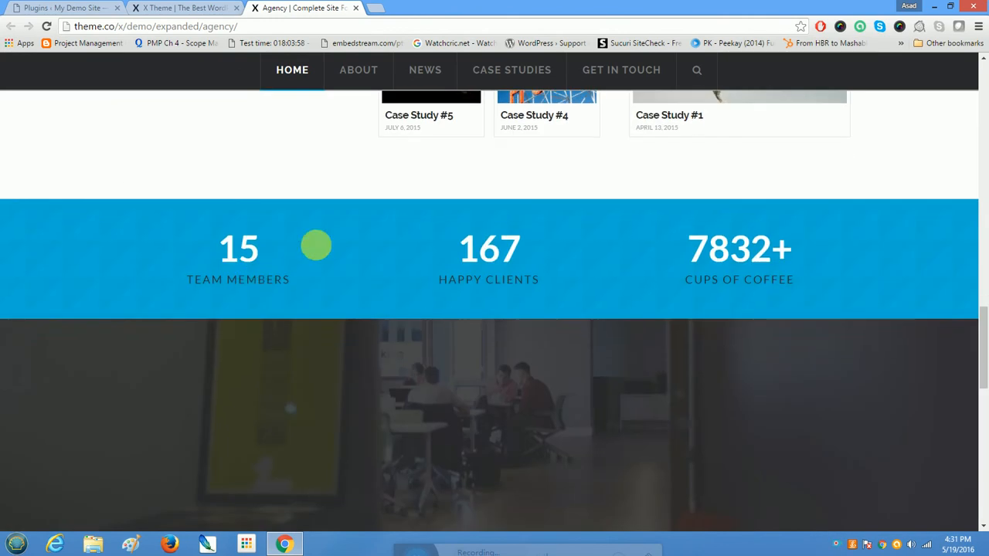
# Step: Look over the rest of the Agency home page, including the client logos, map and contact section, and return to its beginning
pyautogui.scroll(-5, 463, 266)
pyautogui.scroll(-2, 462, 265)
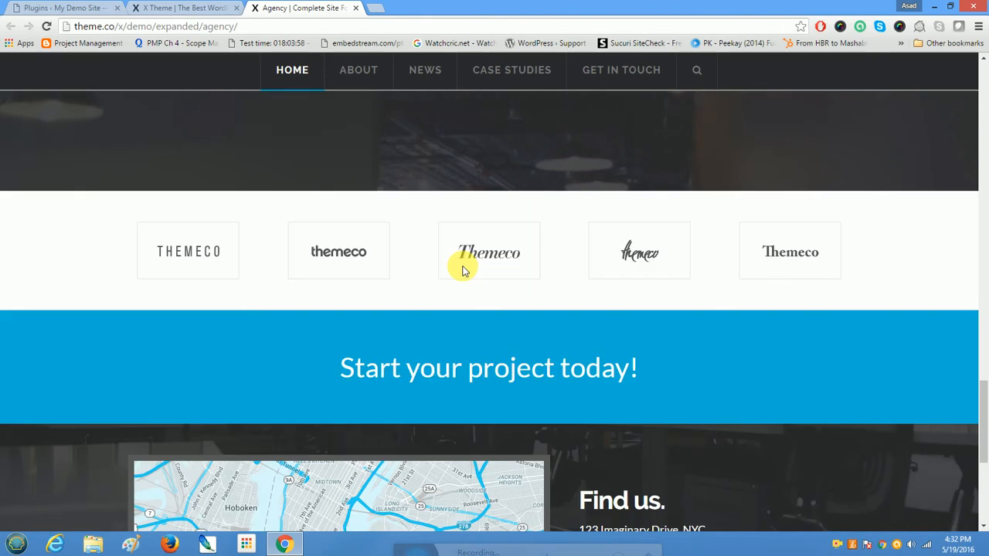
pyautogui.scroll(-3, 464, 266)
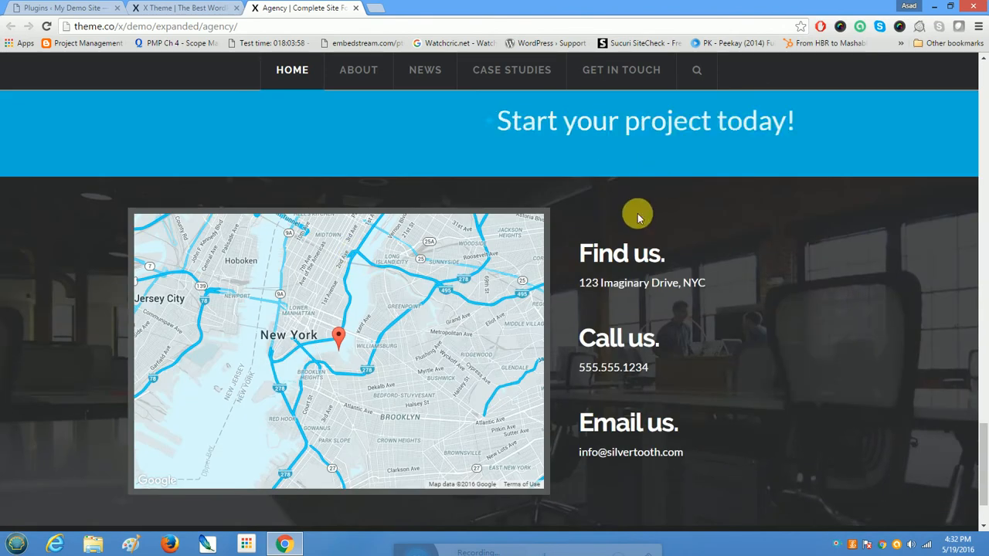
pyautogui.scroll(2, 639, 216)
pyautogui.scroll(-4, 641, 219)
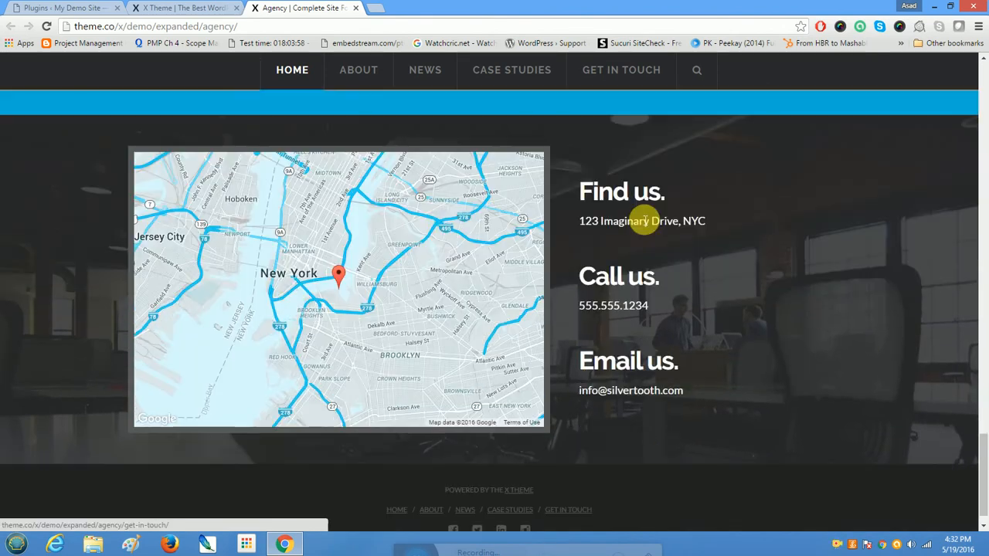
pyautogui.scroll(10, 639, 222)
pyautogui.scroll(15, 641, 217)
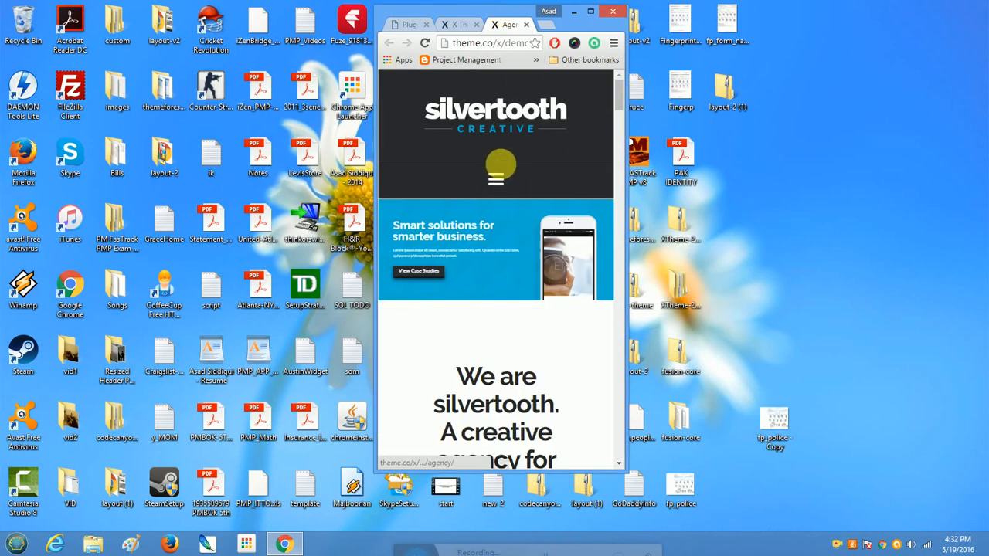
# Step: Check the Agency demo's mobile layout in the narrow browser window, then maximize the window and return to the page's beginning
pyautogui.moveTo(621, 105); pyautogui.dragTo(618, 276)
pyautogui.click(590, 11)
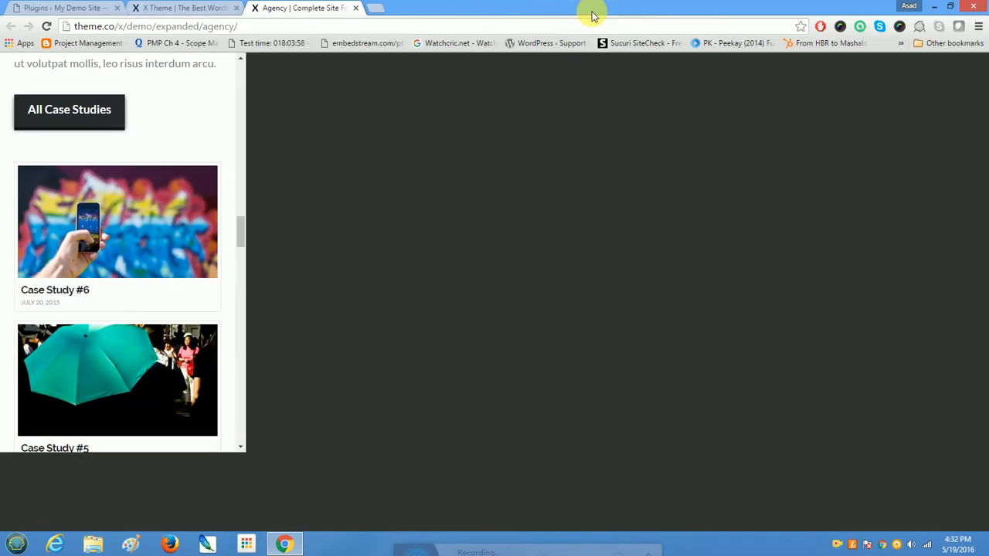
pyautogui.scroll(3, 624, 289)
pyautogui.scroll(10, 624, 287)
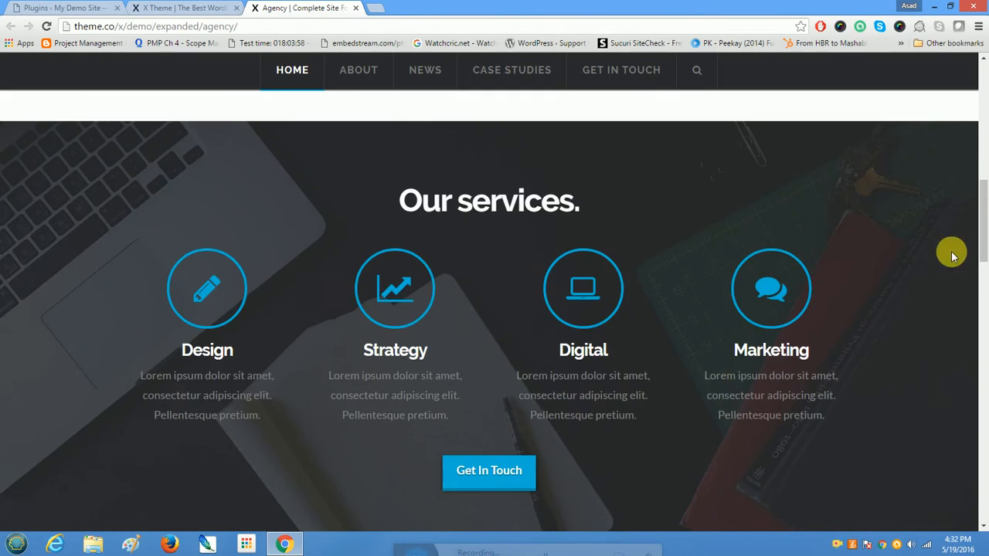
pyautogui.moveTo(984, 221); pyautogui.dragTo(981, 71)
# Step: Go back to the WordPress admin, open the installed themes and activate the X theme
pyautogui.click(47, 8)
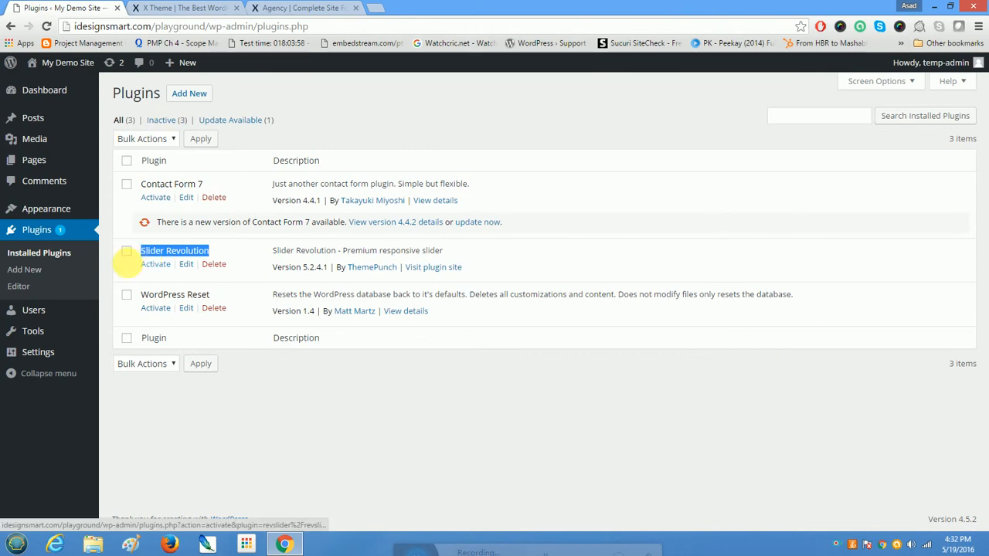
pyautogui.moveTo(45, 213)
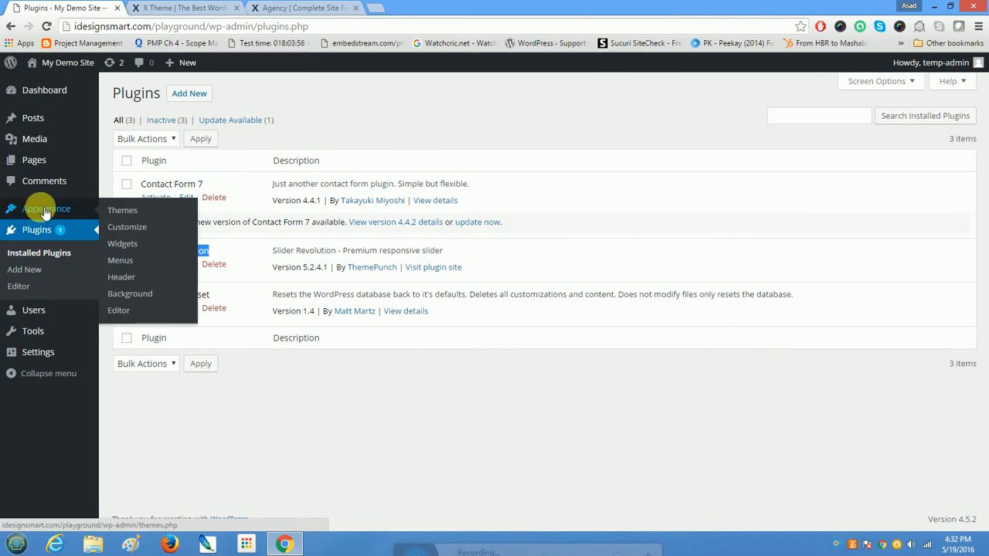
pyautogui.click(135, 216)
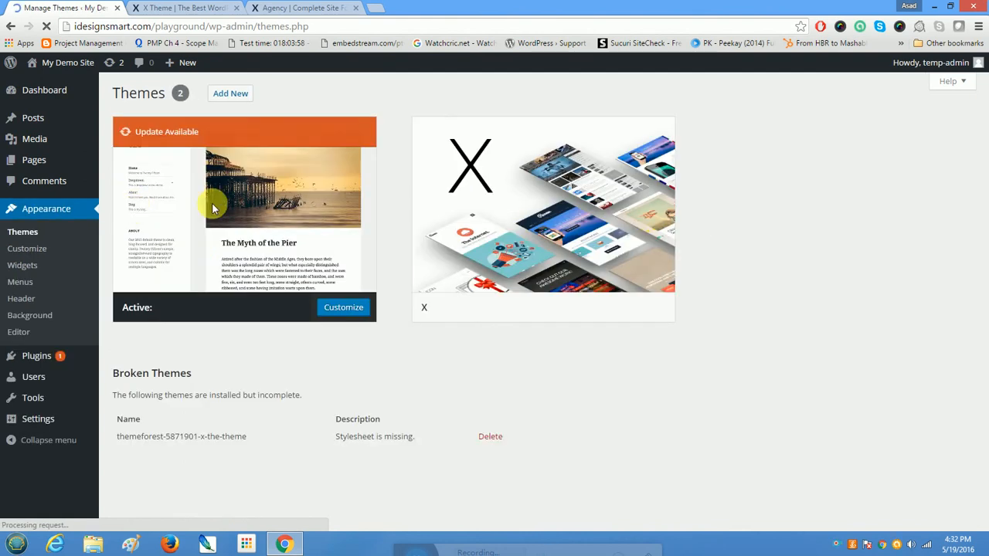
pyautogui.moveTo(592, 287)
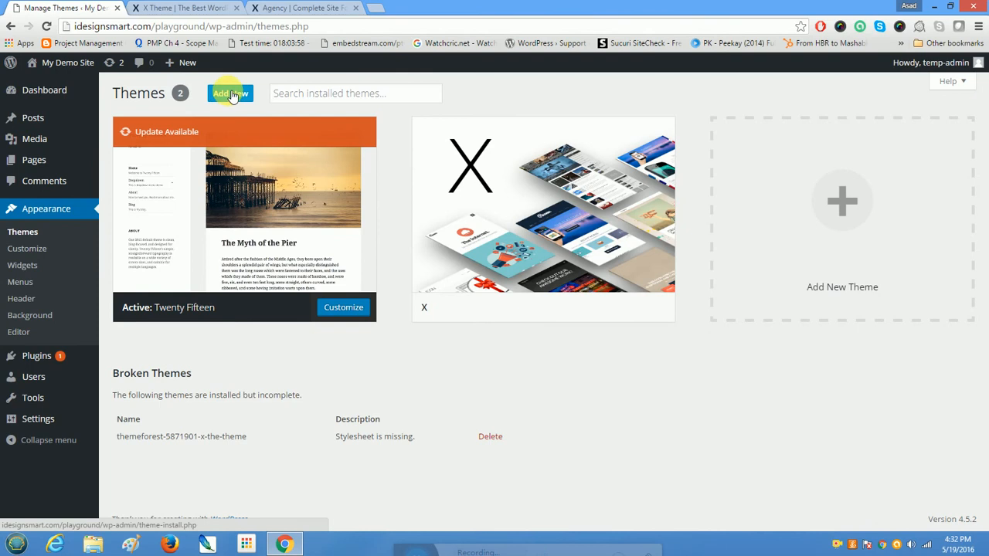
pyautogui.moveTo(592, 261)
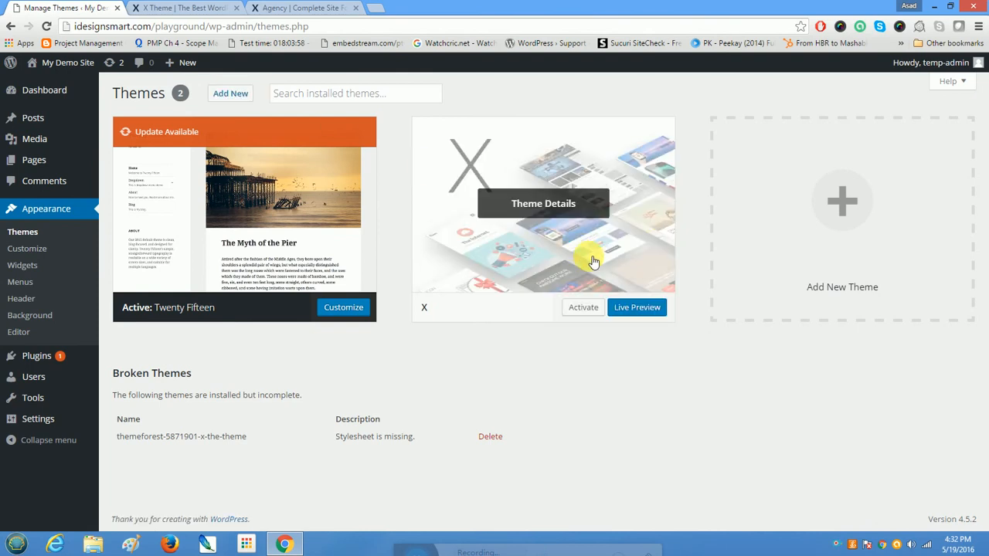
pyautogui.click(581, 313)
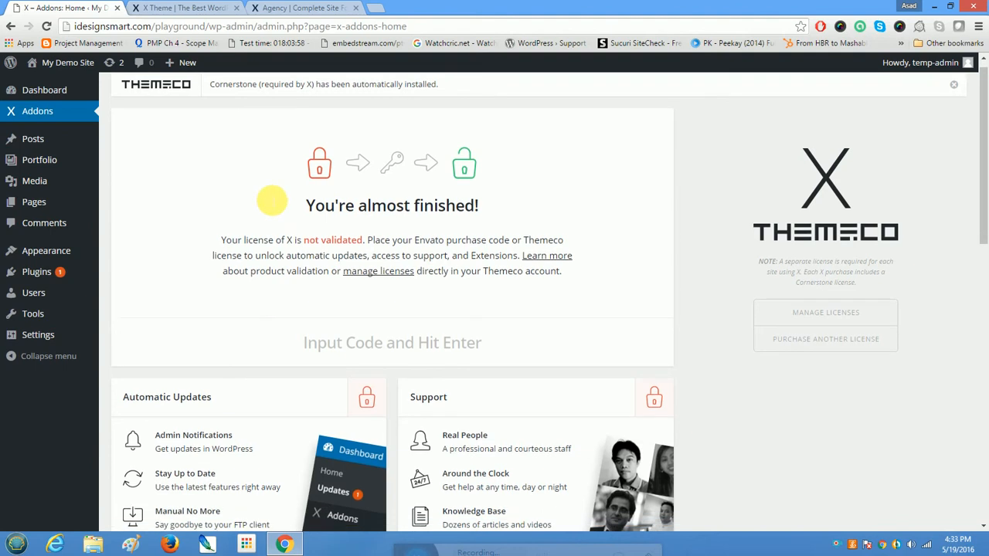
# Step: Examine the X Addons home page, including license validation, automatic updates, support, Demo Content, Customizer Manager and Extensions
pyautogui.scroll(-10, 267, 196)
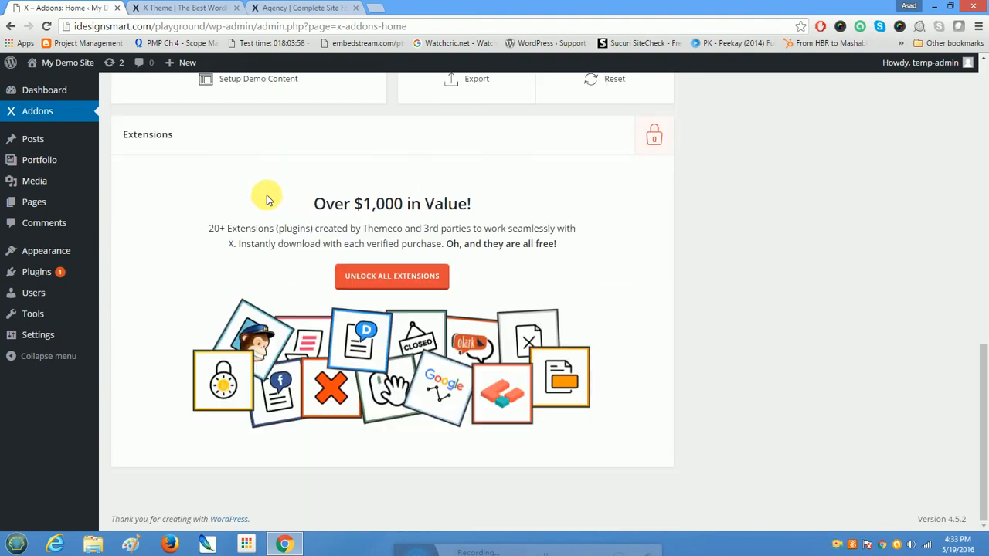
pyautogui.scroll(10, 266, 196)
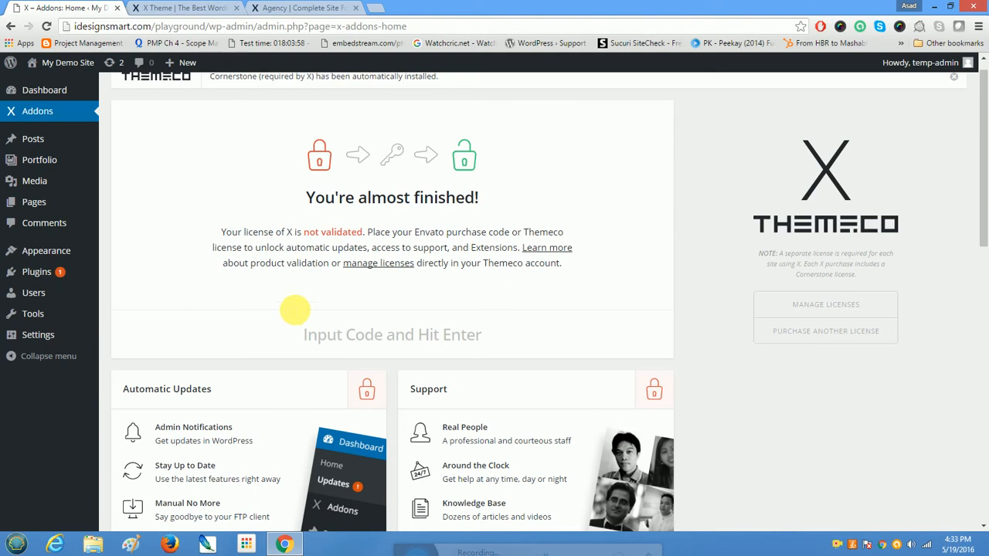
pyautogui.scroll(-2, 284, 185)
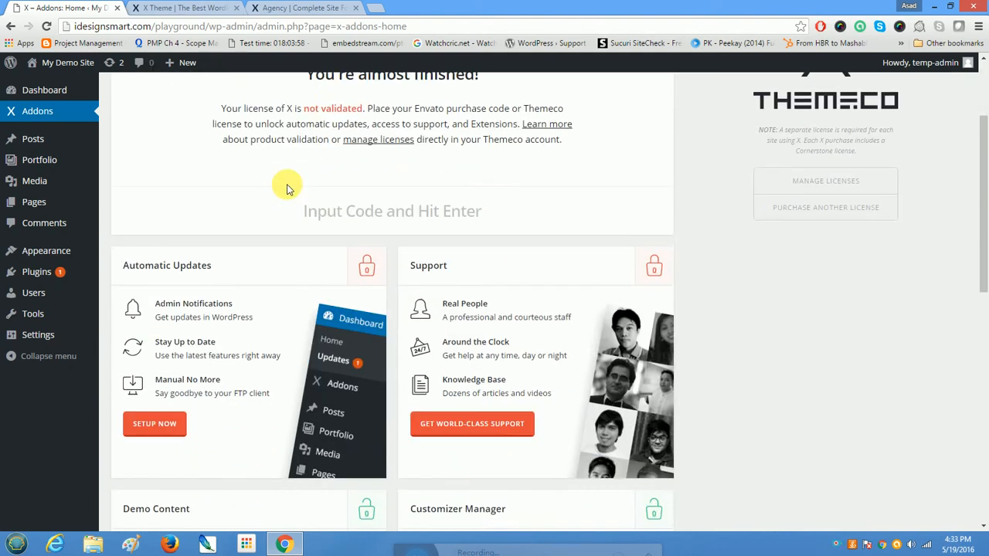
pyautogui.scroll(-3, 287, 187)
pyautogui.scroll(-2, 292, 188)
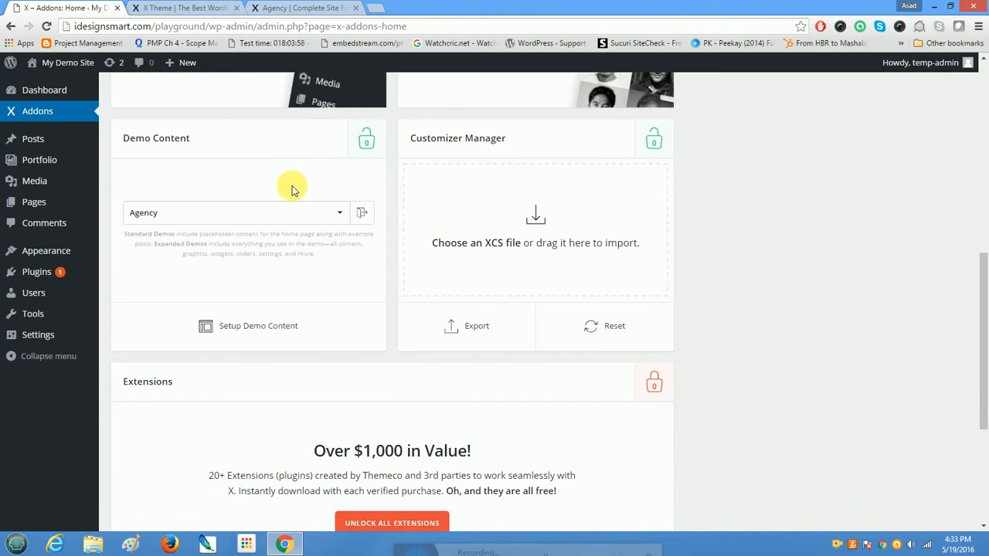
pyautogui.scroll(3, 292, 186)
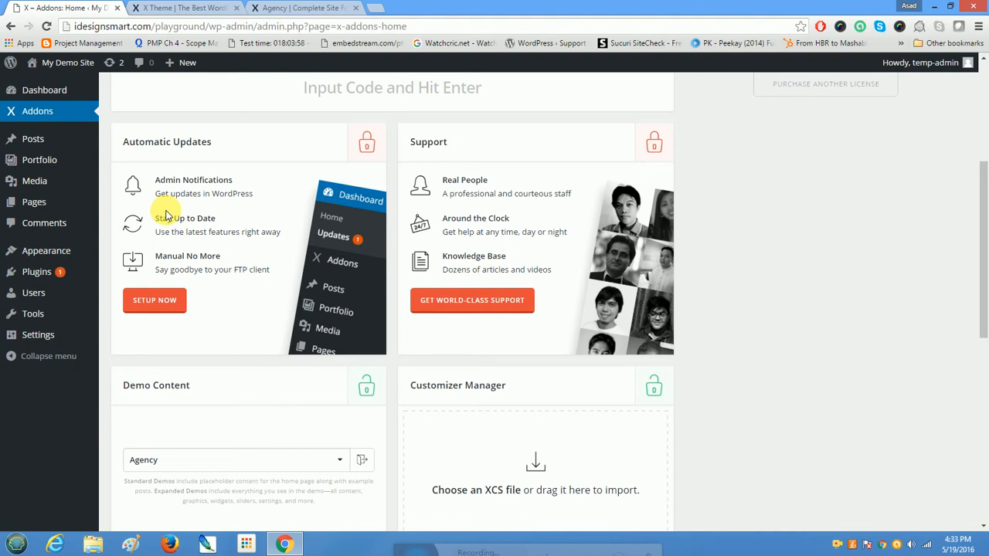
pyautogui.scroll(4, 166, 215)
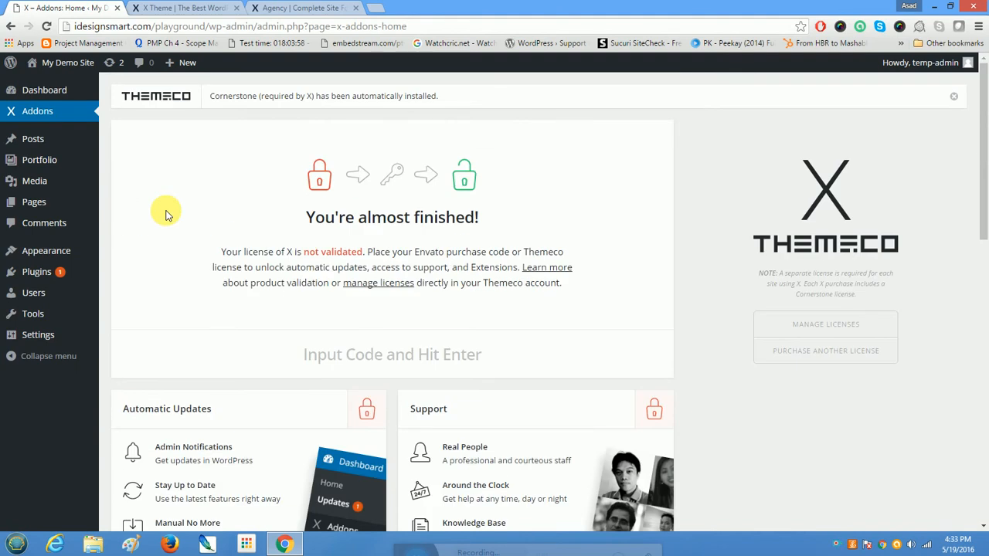
pyautogui.scroll(-3, 167, 215)
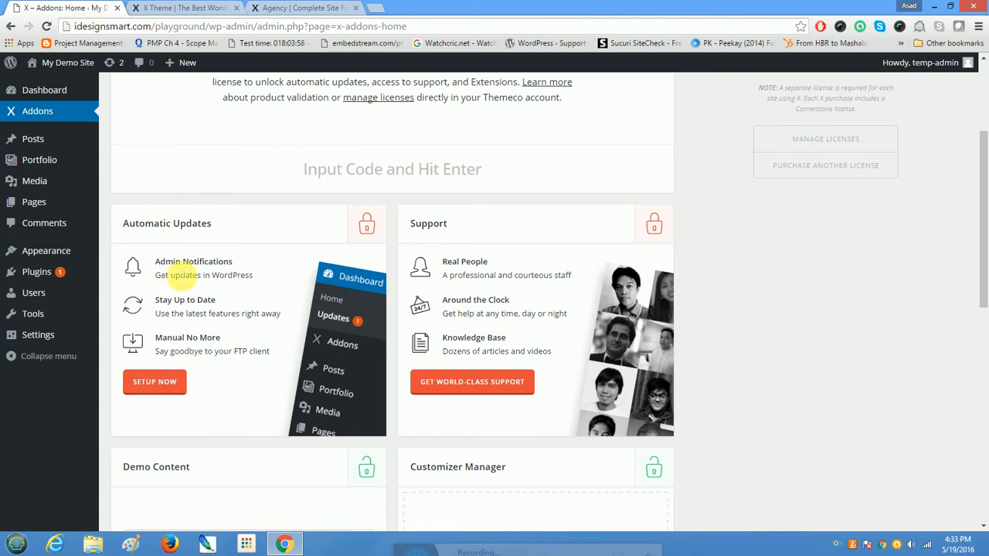
# Step: In the installed plugins list, highlight the Cornerstone plugin's name and activate Slider Revolution
pyautogui.click(41, 274)
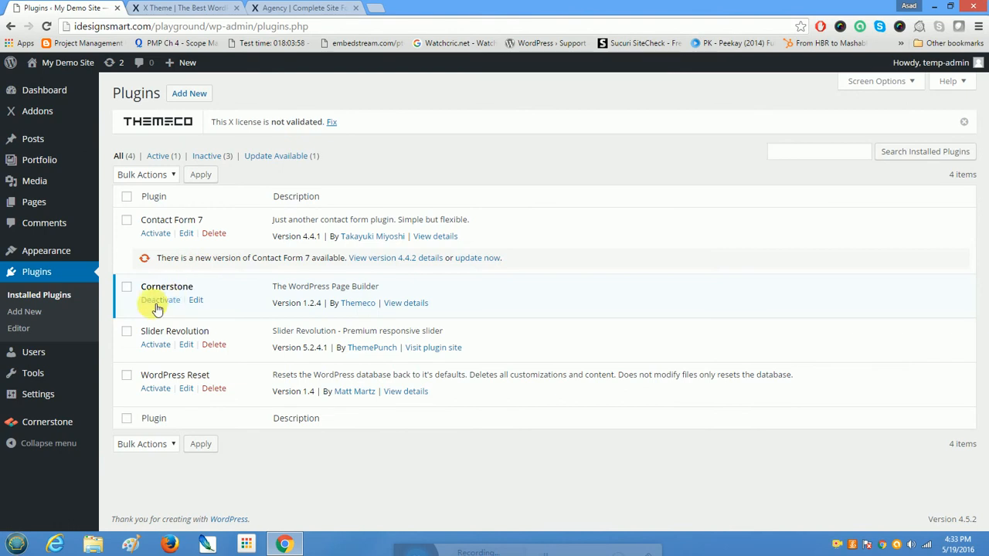
pyautogui.moveTo(139, 284); pyautogui.dragTo(219, 292)
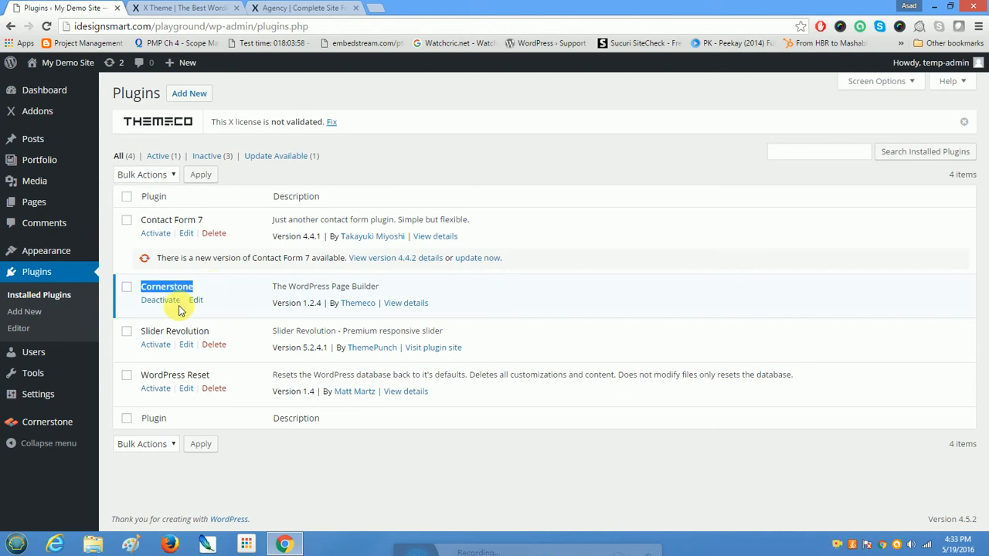
pyautogui.click(166, 349)
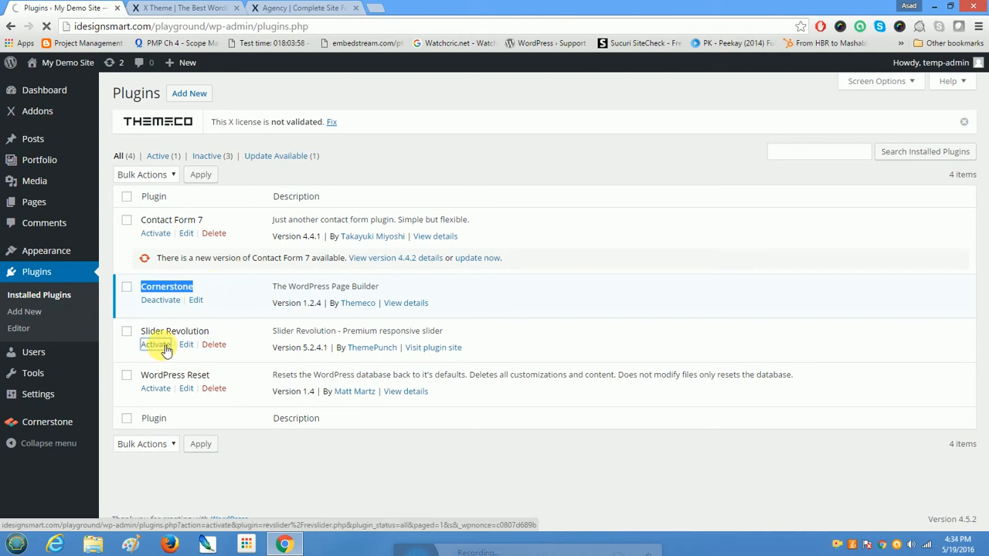
pyautogui.click(313, 9)
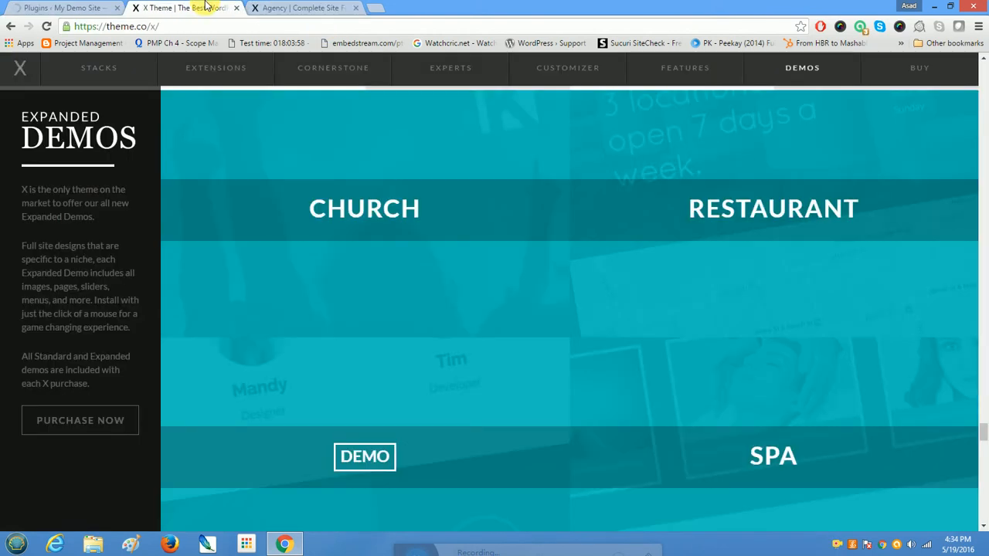
pyautogui.click(154, 8)
pyautogui.click(80, 6)
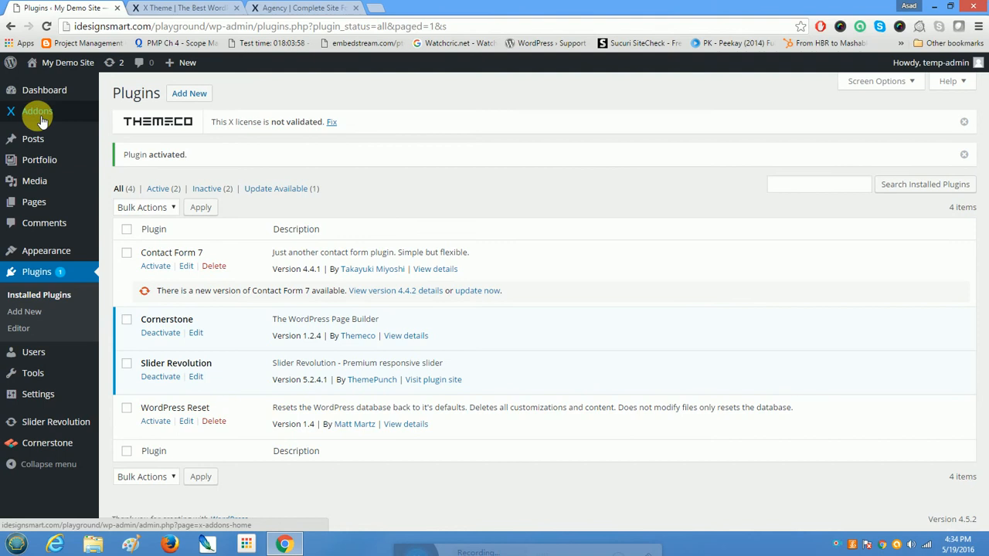
# Step: Return to the X Addons page and show the demos available under Demo Content
pyautogui.click(42, 115)
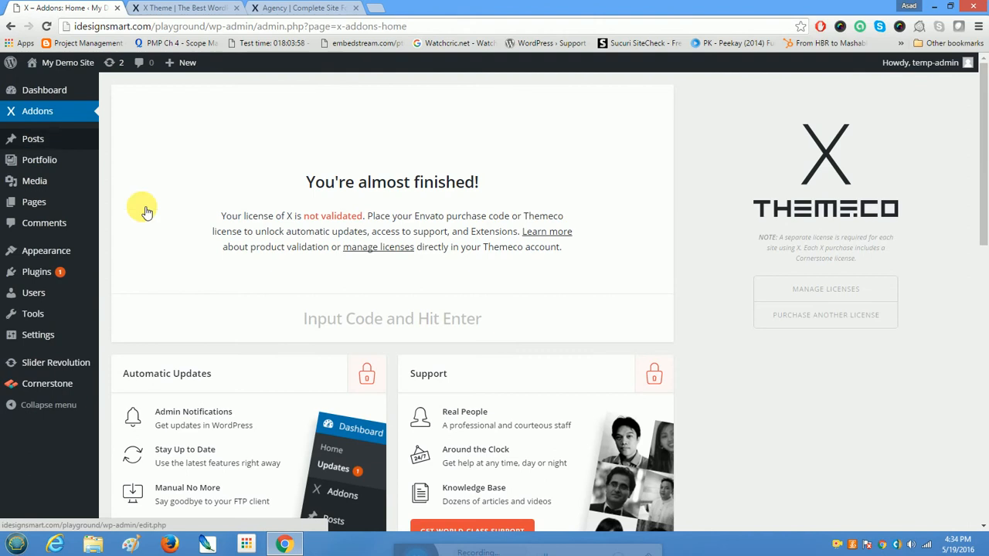
pyautogui.scroll(-6, 232, 288)
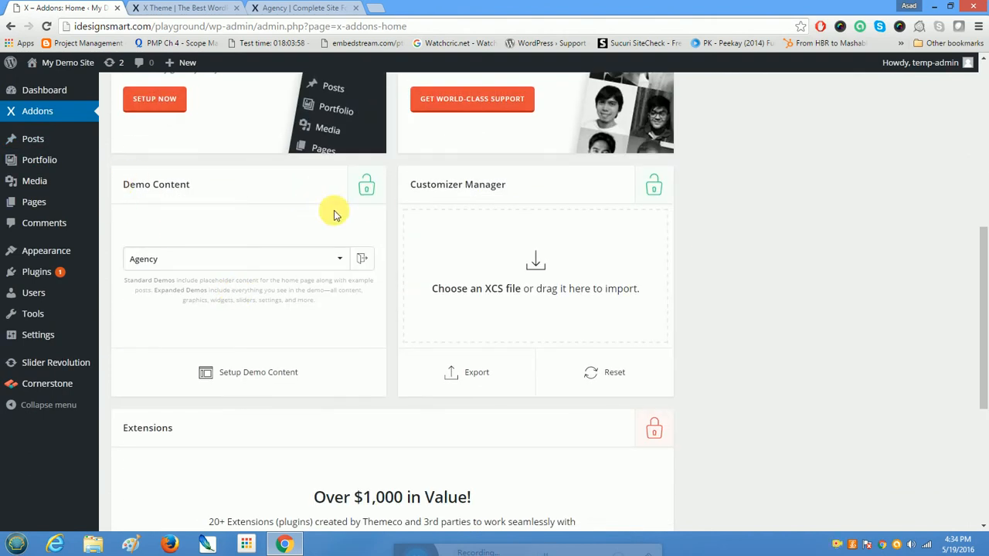
pyautogui.click(339, 259)
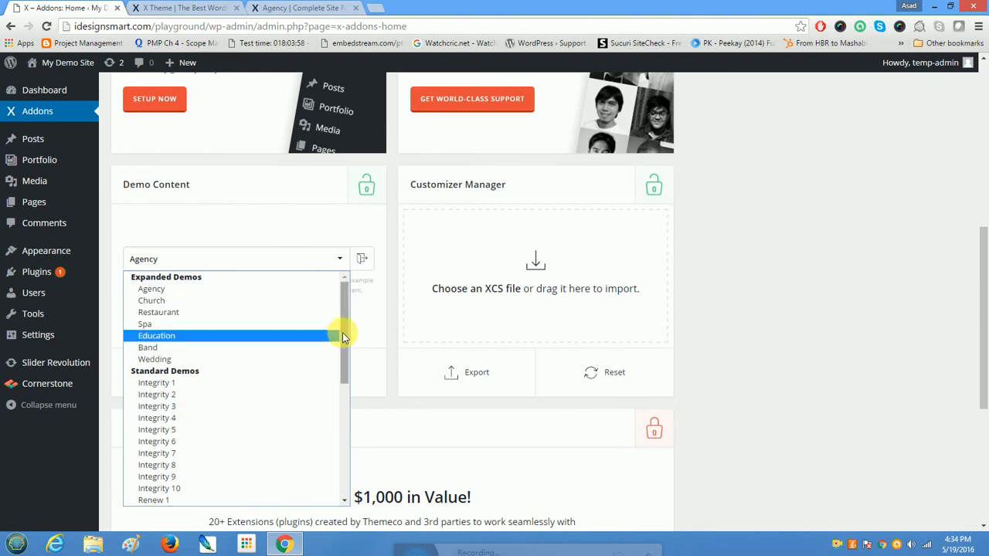
pyautogui.click(273, 6)
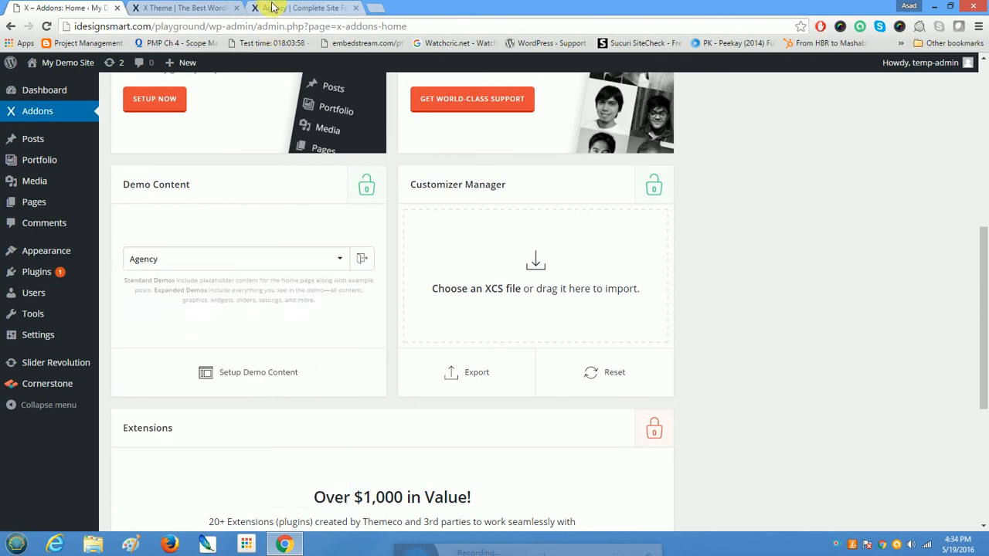
# Step: Switch to the open Agency demo site and look through its home page again
pyautogui.click(272, 6)
pyautogui.scroll(-3, 297, 265)
pyautogui.scroll(-8, 296, 264)
pyautogui.scroll(-4, 296, 259)
pyautogui.scroll(3, 296, 259)
# Step: Switch to the X theme page and compare its Expanded Demos with the Standard Demos of each stack
pyautogui.click(194, 9)
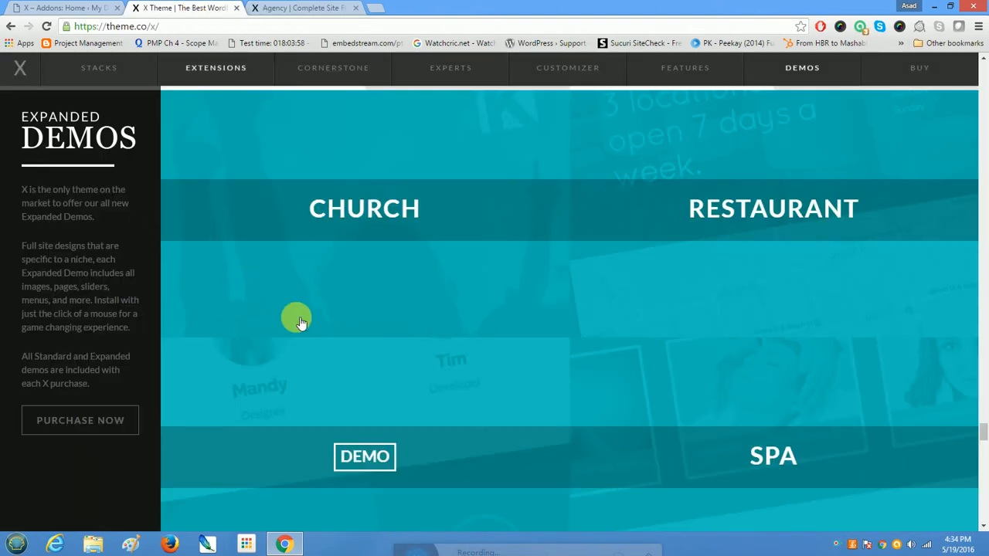
pyautogui.scroll(5, 299, 318)
pyautogui.scroll(-4, 320, 335)
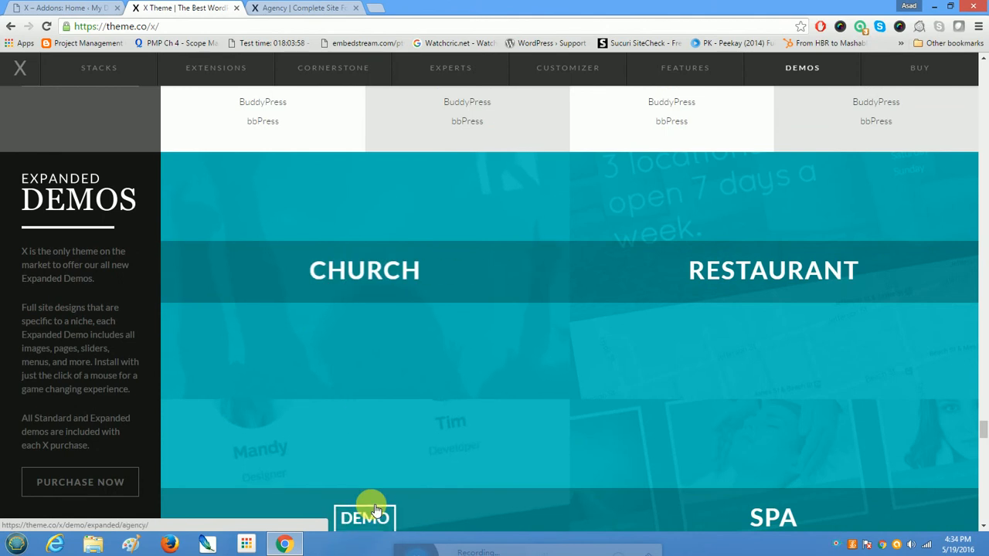
pyautogui.scroll(5, 372, 506)
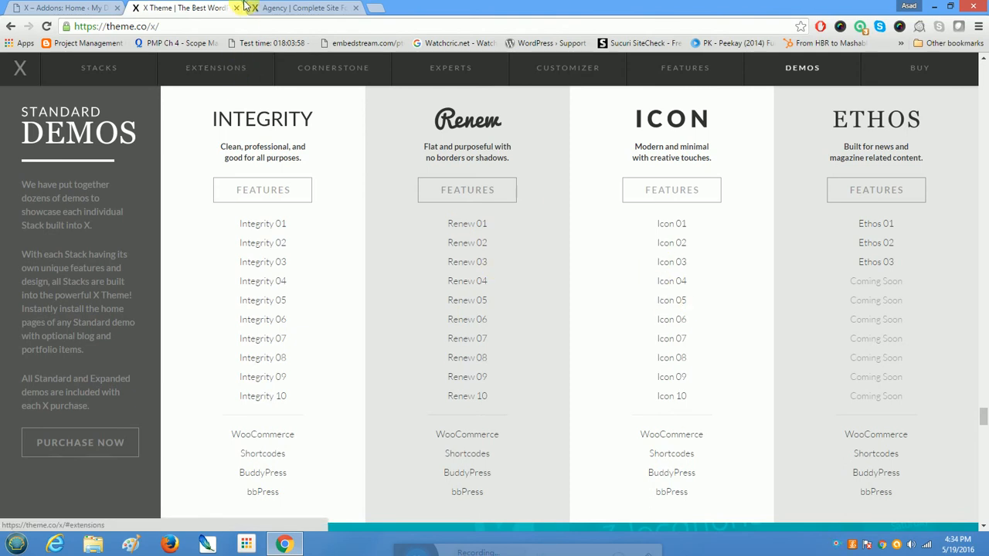
# Step: Return to the X Addons page and set up the Agency demo content, accepting that the Customizer settings are overwritten
pyautogui.click(46, 6)
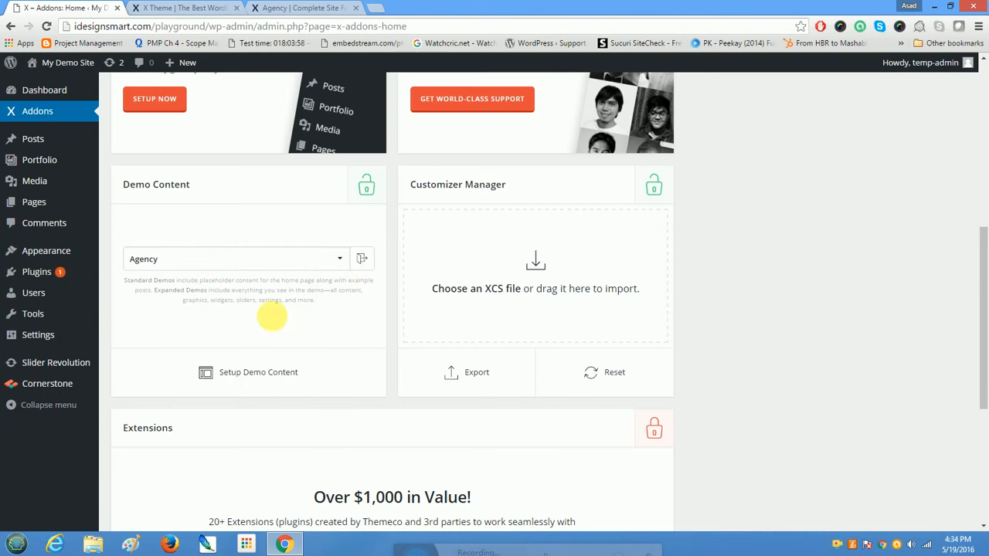
pyautogui.click(255, 374)
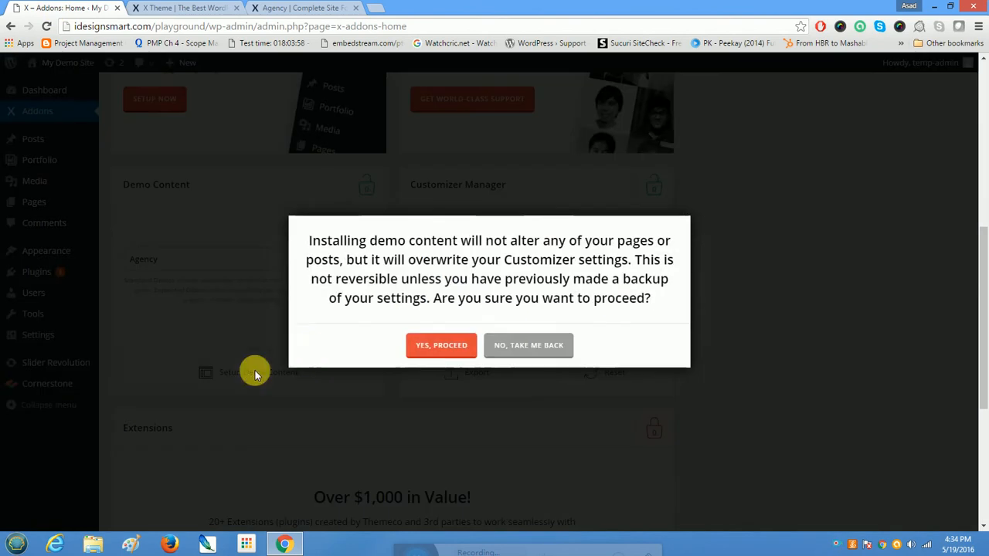
pyautogui.click(442, 348)
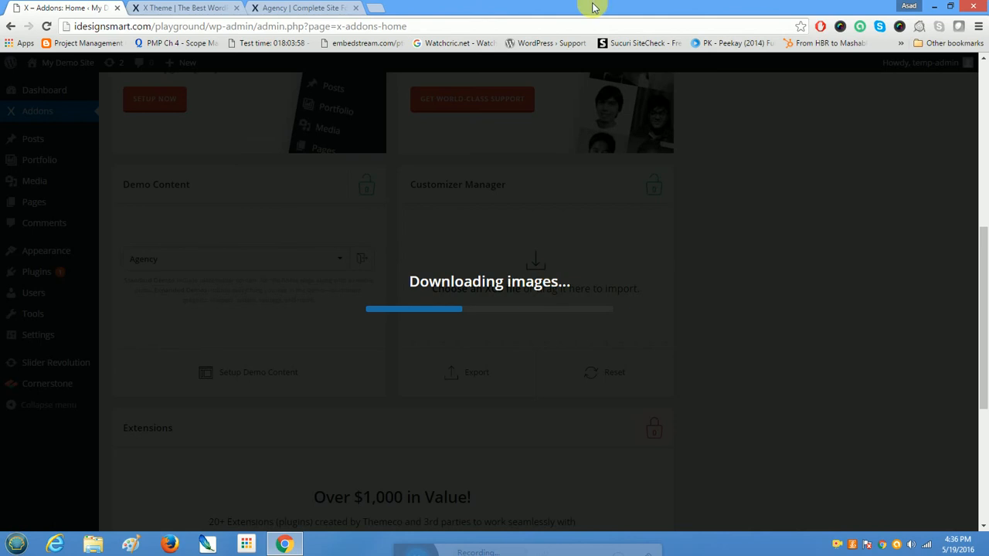
# Step: Look at the live Agency demo during the installation, then switch back to the Addons page to check progress
pyautogui.click(344, 7)
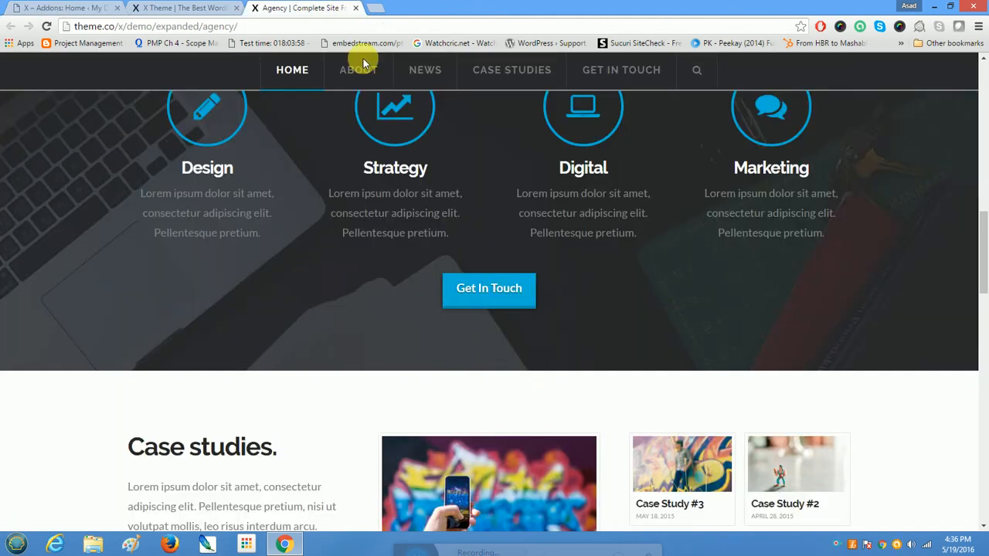
pyautogui.scroll(5, 406, 158)
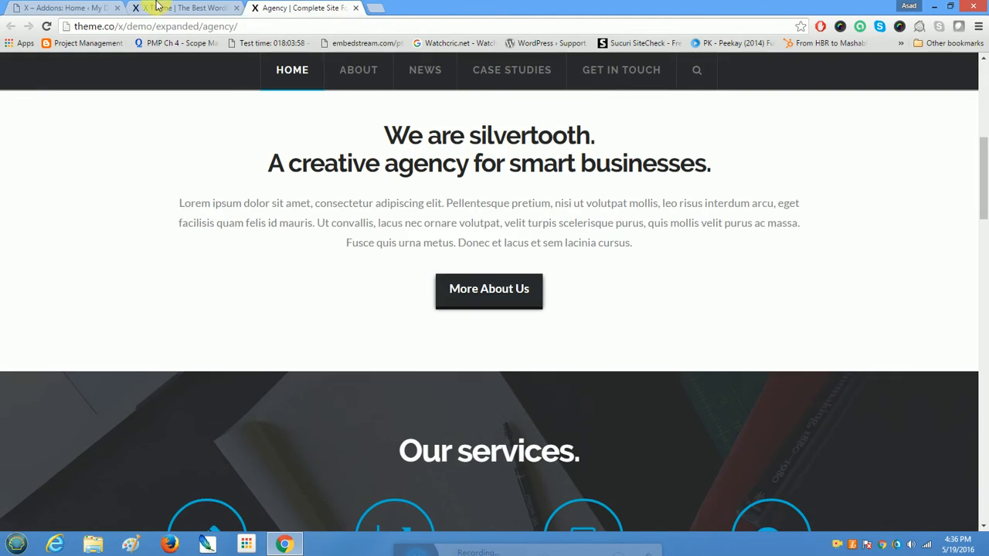
pyautogui.click(157, 7)
pyautogui.click(68, 7)
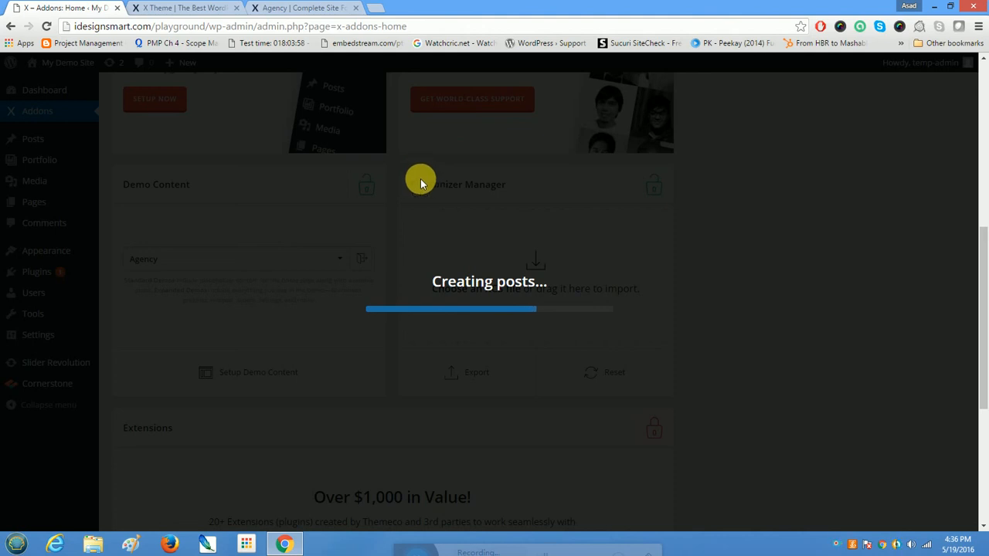
# Step: Look through the Agency demo's home page once more, then close the Agency demo and X Theme pages
pyautogui.click(303, 7)
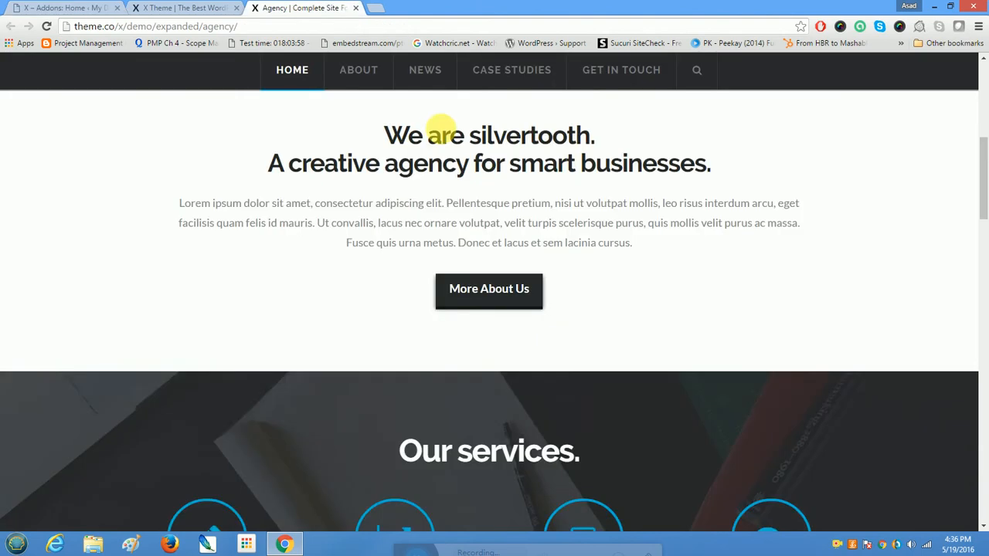
pyautogui.scroll(5, 656, 382)
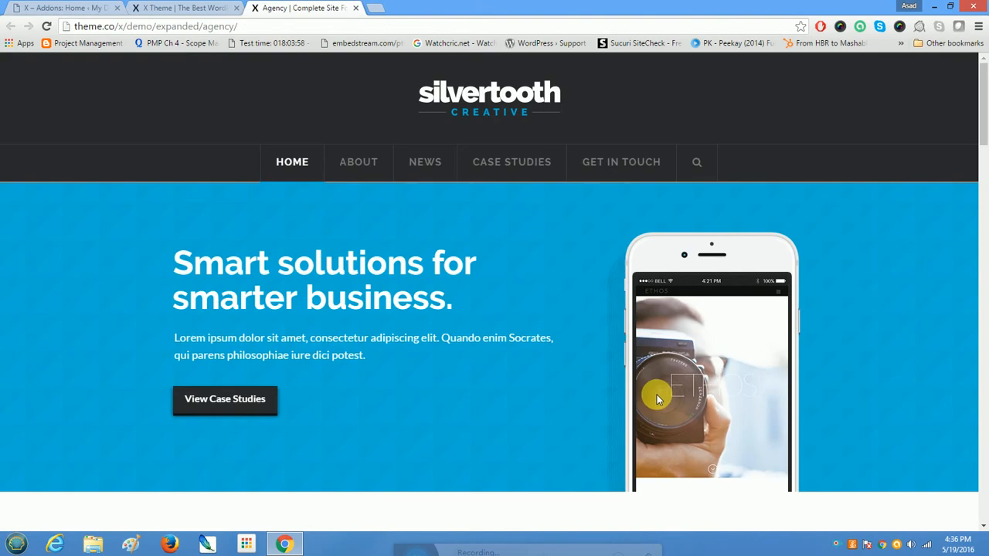
pyautogui.scroll(-15, 657, 395)
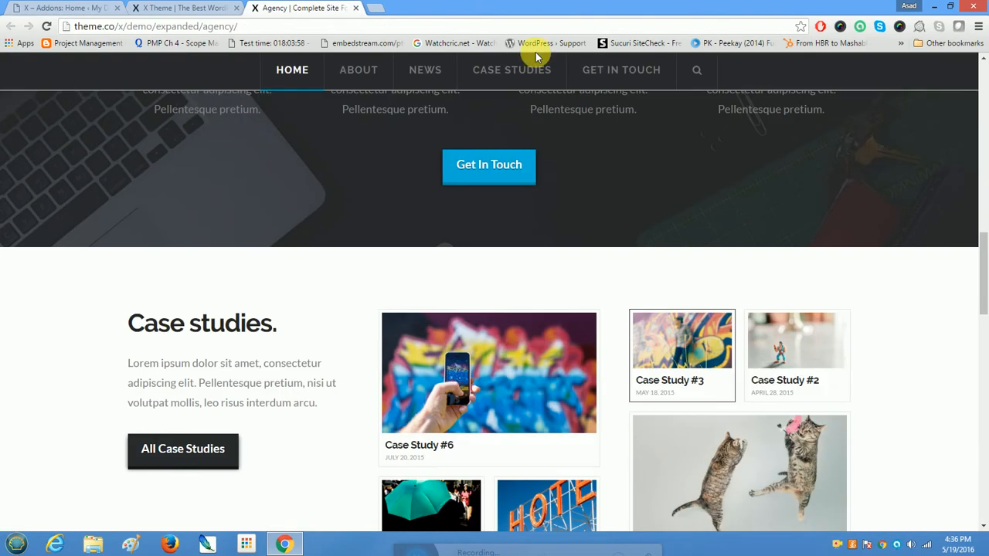
pyautogui.click(356, 9)
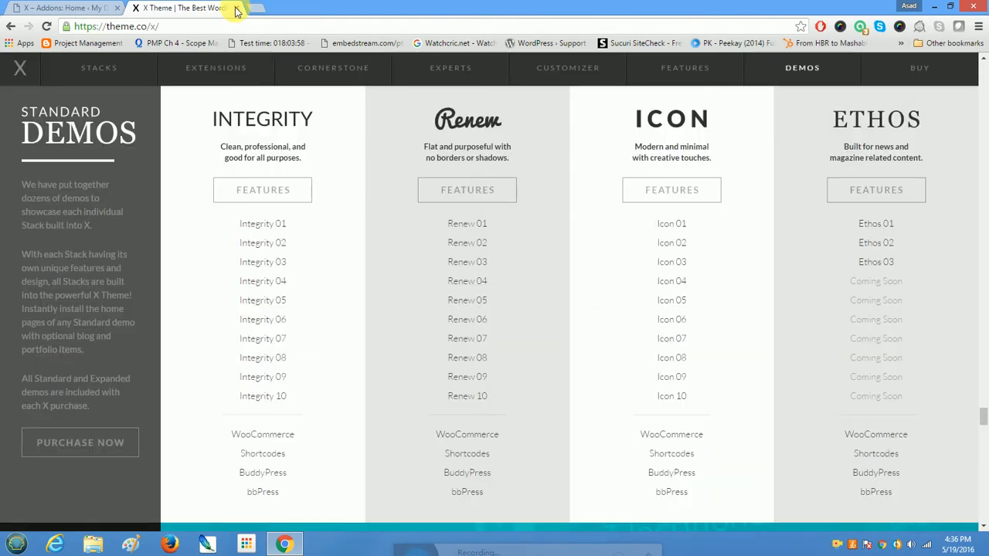
pyautogui.click(236, 7)
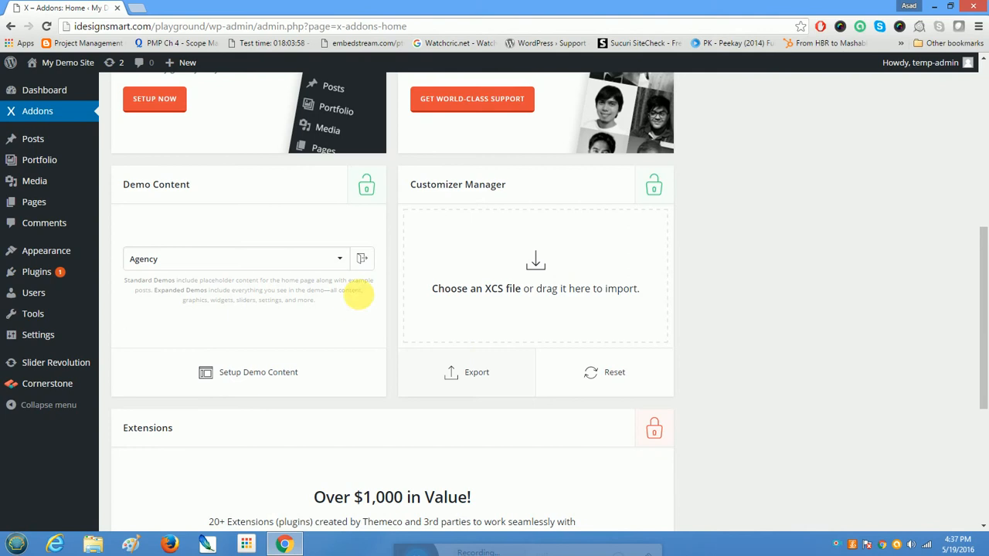
# Step: Open the front end of My Demo Site in a new tab and switch to it
pyautogui.rightClick(41, 86)
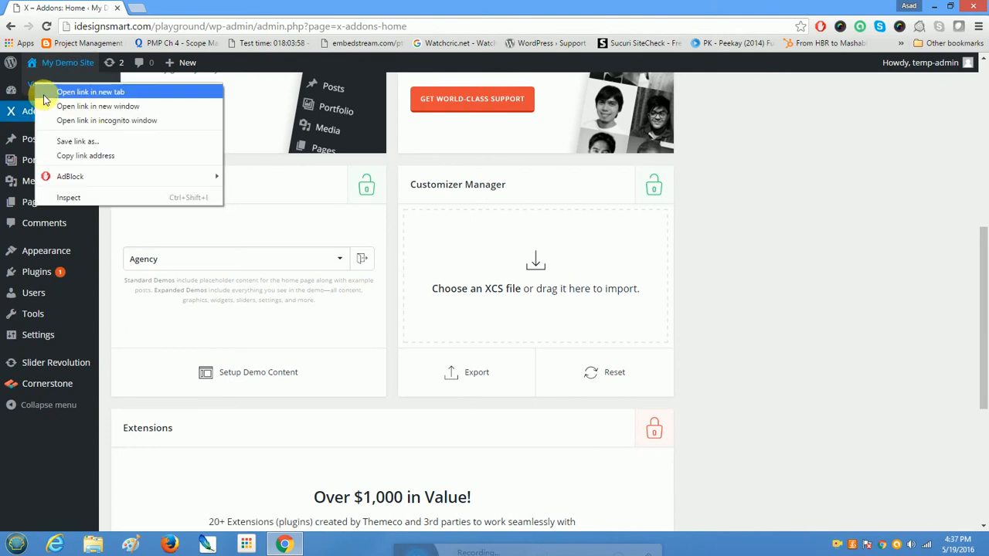
pyautogui.click(48, 91)
pyautogui.click(181, 9)
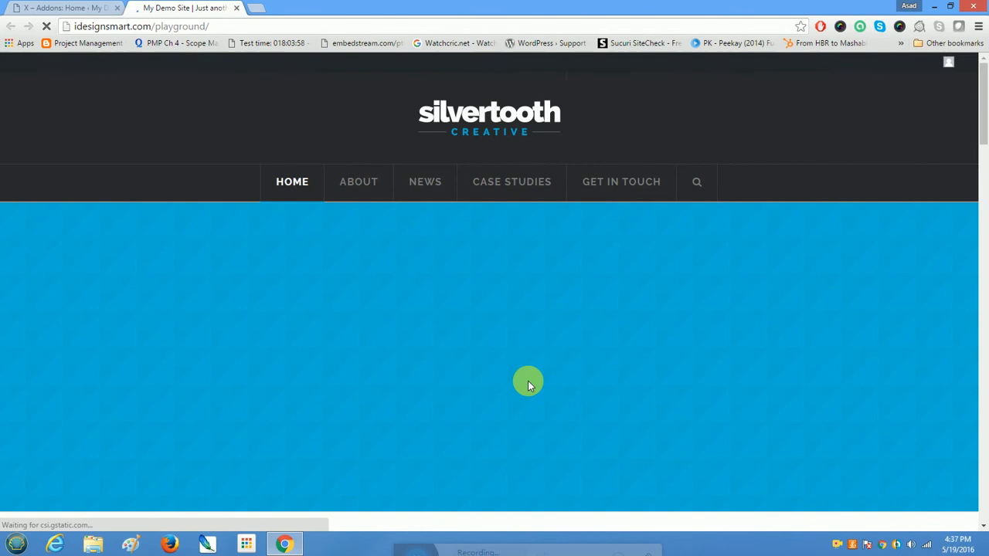
# Step: Examine the site's home page with the installed demo content, from the header slider down to the contact map
pyautogui.scroll(-3, 527, 381)
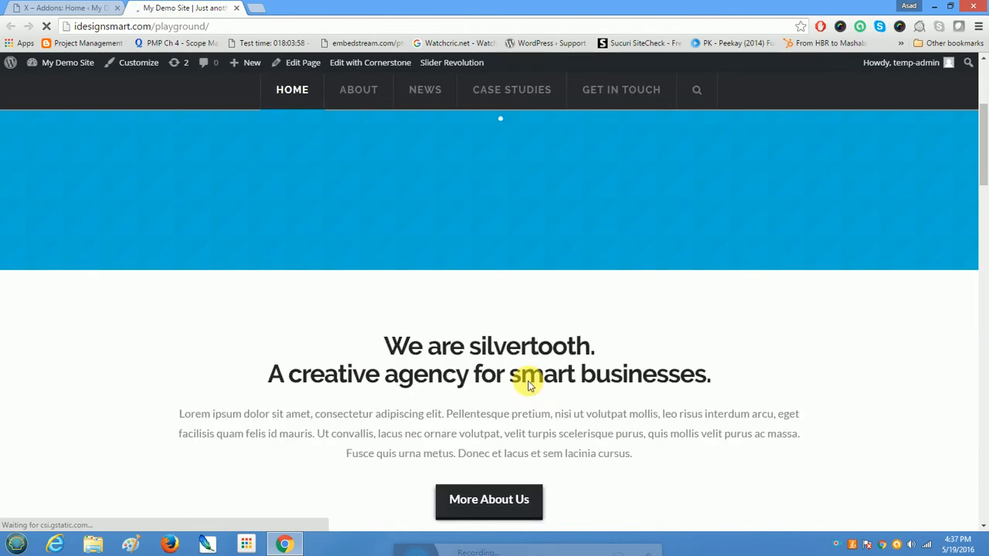
pyautogui.scroll(3, 529, 381)
pyautogui.moveTo(985, 143); pyautogui.dragTo(986, 136)
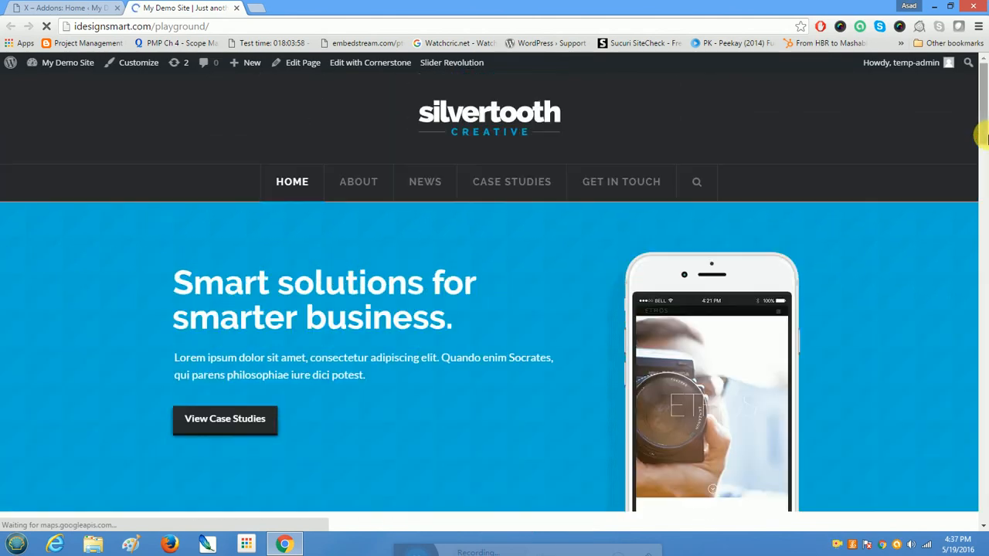
pyautogui.scroll(-1, 973, 201)
pyautogui.moveTo(972, 198); pyautogui.dragTo(983, 78)
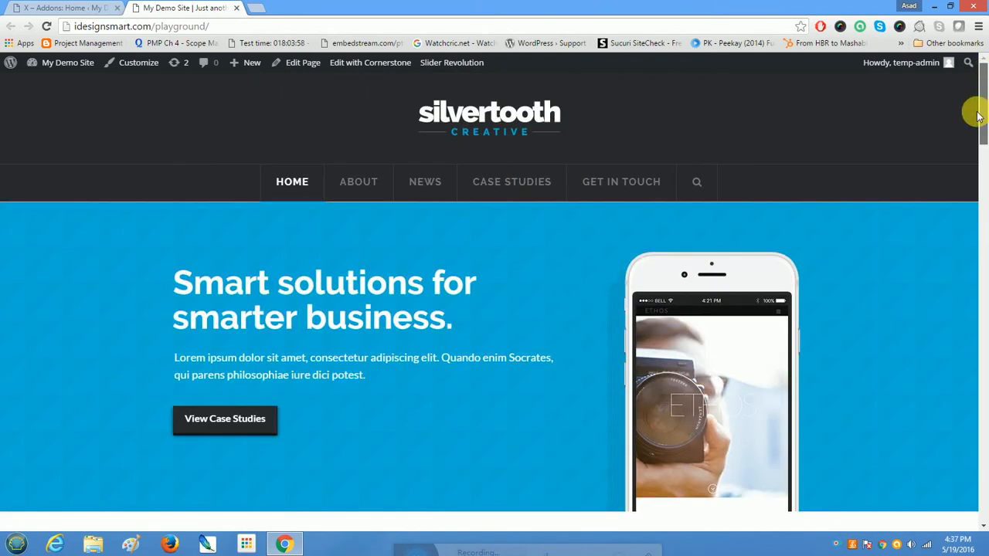
pyautogui.scroll(-3, 964, 175)
pyautogui.scroll(3, 968, 193)
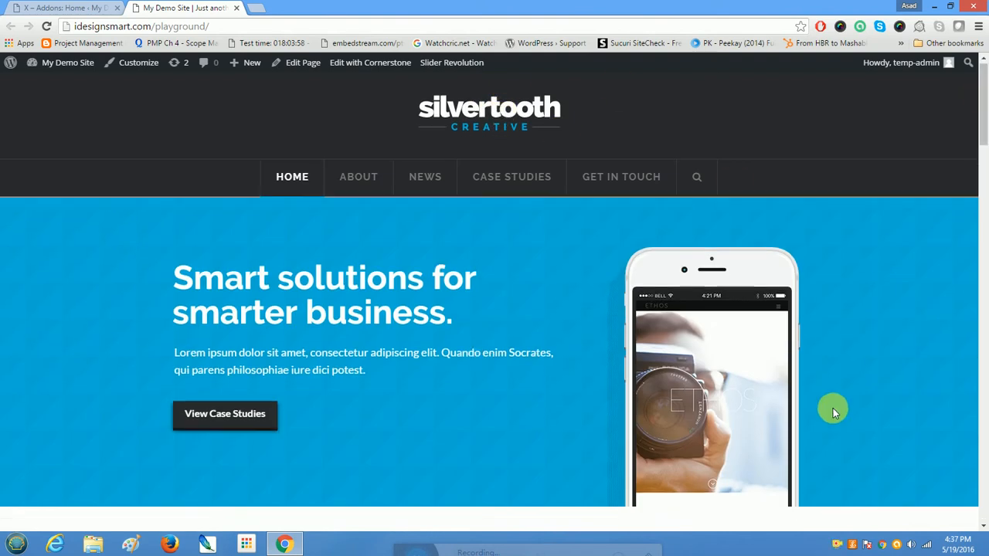
pyautogui.scroll(-7, 831, 409)
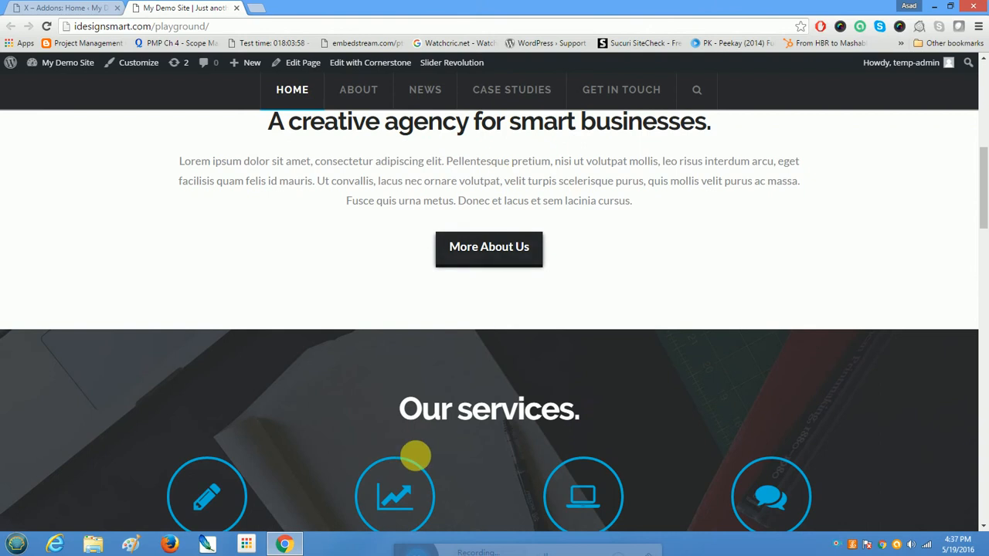
pyautogui.scroll(-4, 415, 456)
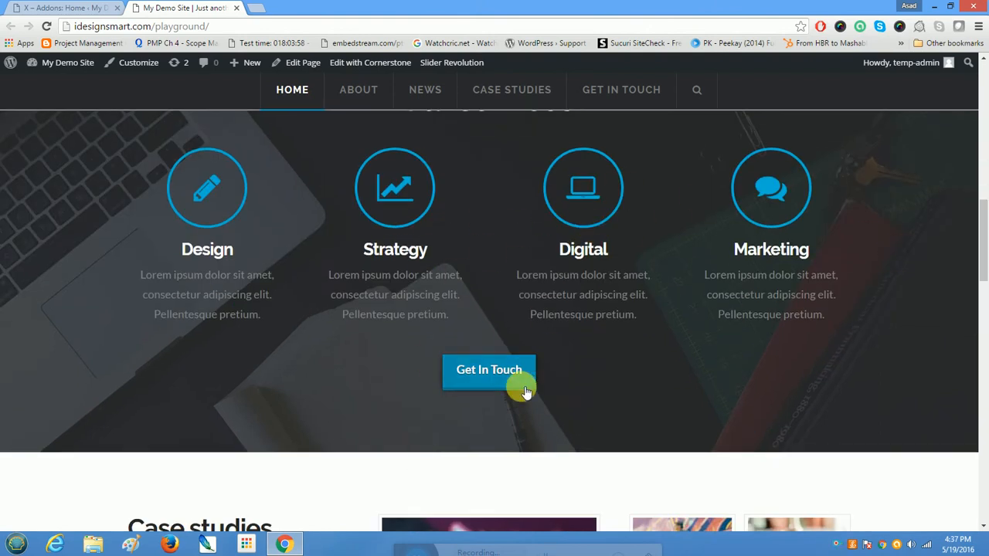
pyautogui.scroll(-5, 521, 386)
pyautogui.scroll(-4, 524, 386)
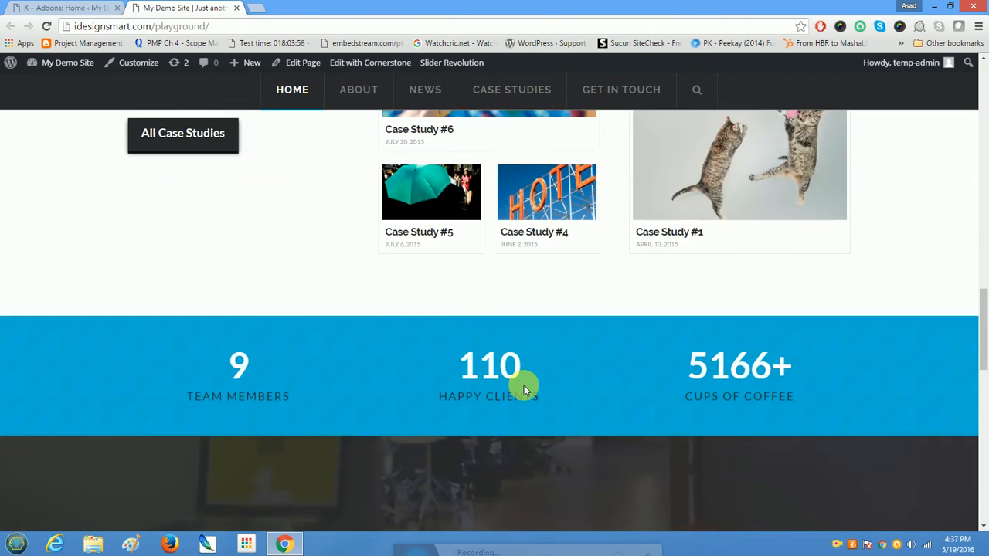
pyautogui.scroll(-8, 505, 469)
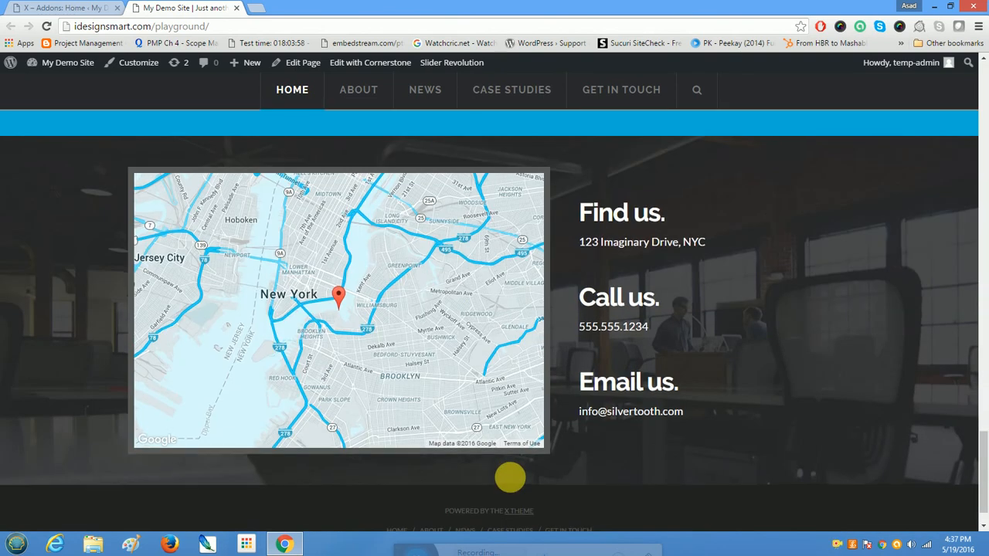
pyautogui.scroll(15, 510, 477)
pyautogui.scroll(2, 512, 477)
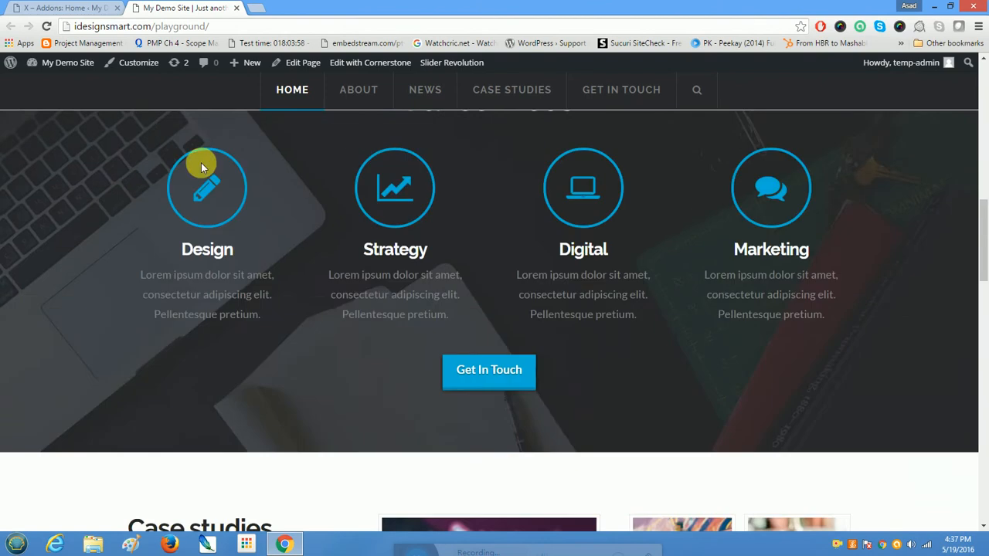
# Step: Close the X Addons tab and review the home page's intro and services sections again
pyautogui.click(117, 9)
pyautogui.scroll(9, 337, 386)
pyautogui.scroll(-9, 343, 393)
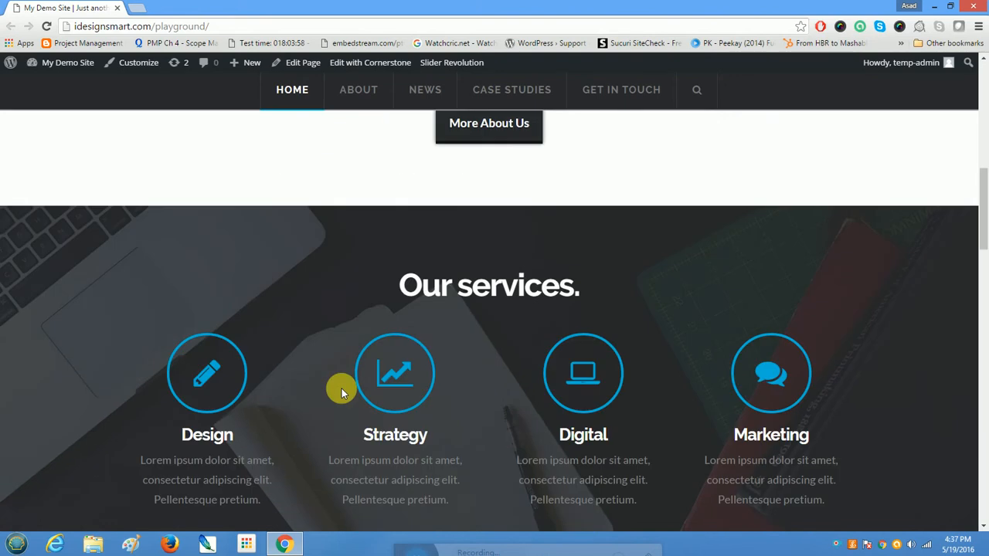
pyautogui.scroll(-2, 341, 392)
pyautogui.scroll(10, 342, 392)
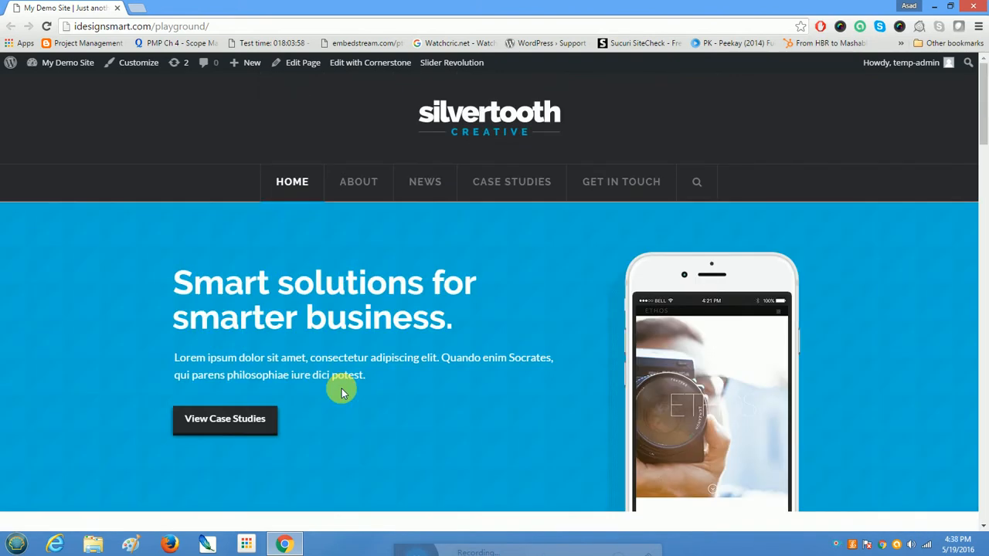
# Step: Open the home page in the Cornerstone editor to view its layout sections, closing the extra site tab opened from the logo
pyautogui.click(372, 65)
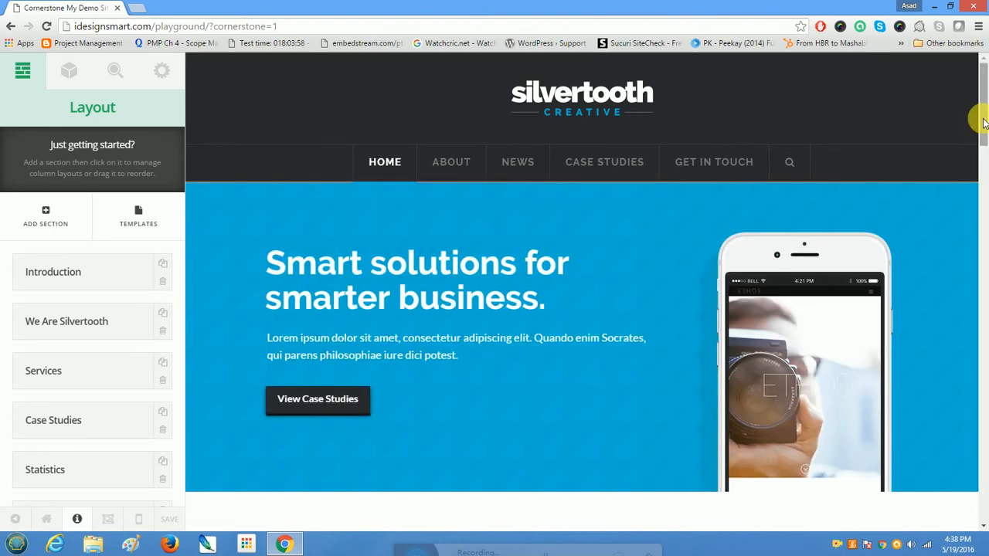
pyautogui.click(579, 105)
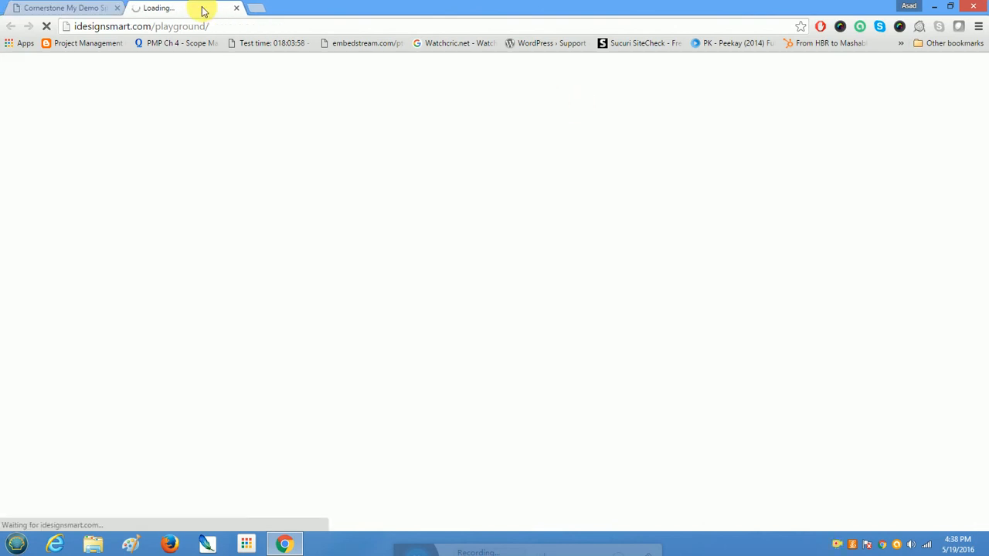
pyautogui.click(236, 8)
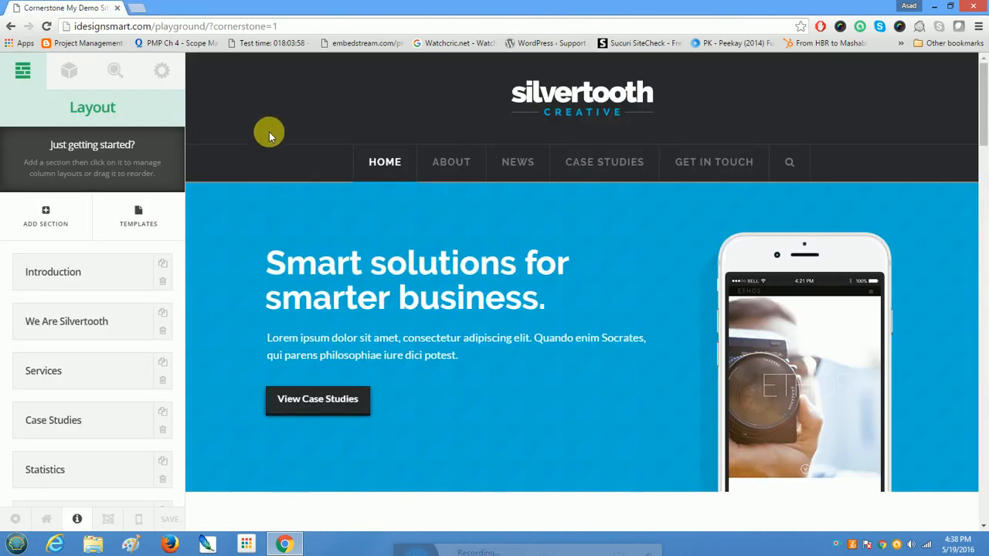
# Step: Leave Cornerstone, go to the WordPress dashboard and open the theme Customizer
pyautogui.click(11, 25)
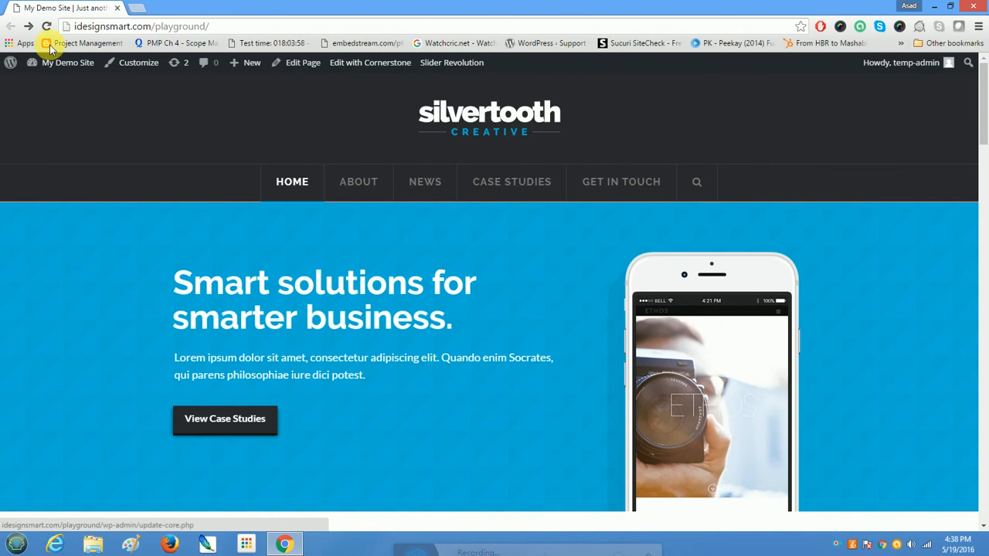
pyautogui.moveTo(52, 67)
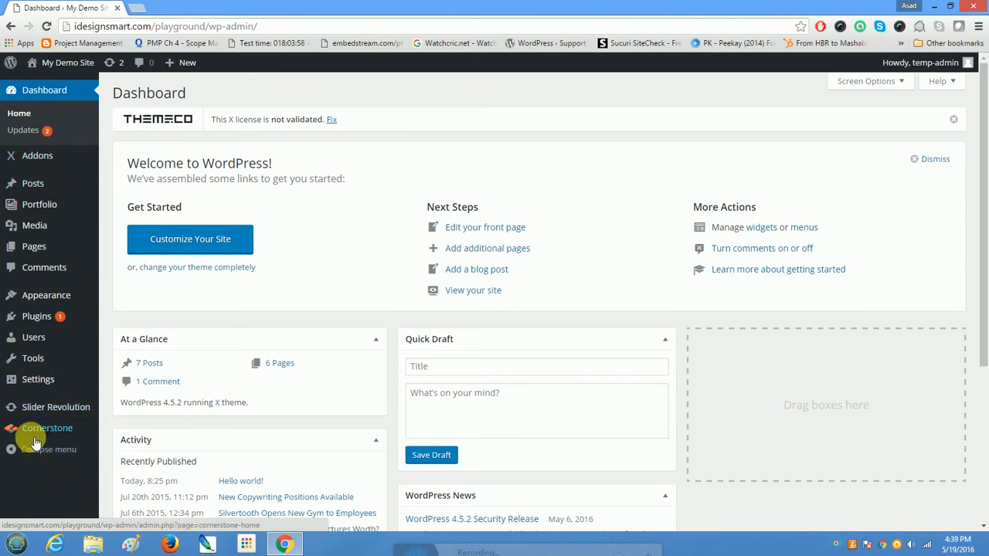
pyautogui.moveTo(36, 438)
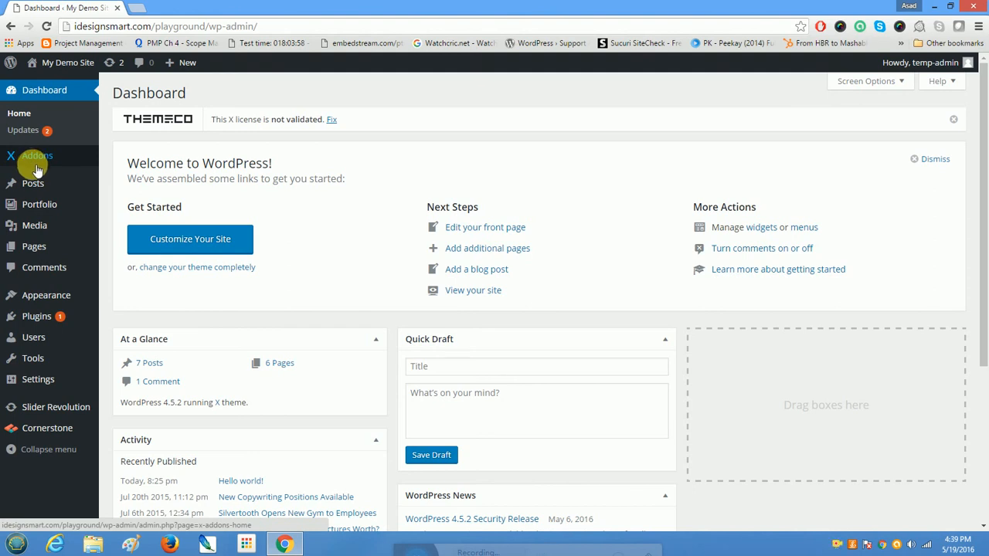
pyautogui.moveTo(19, 236)
pyautogui.moveTo(37, 292)
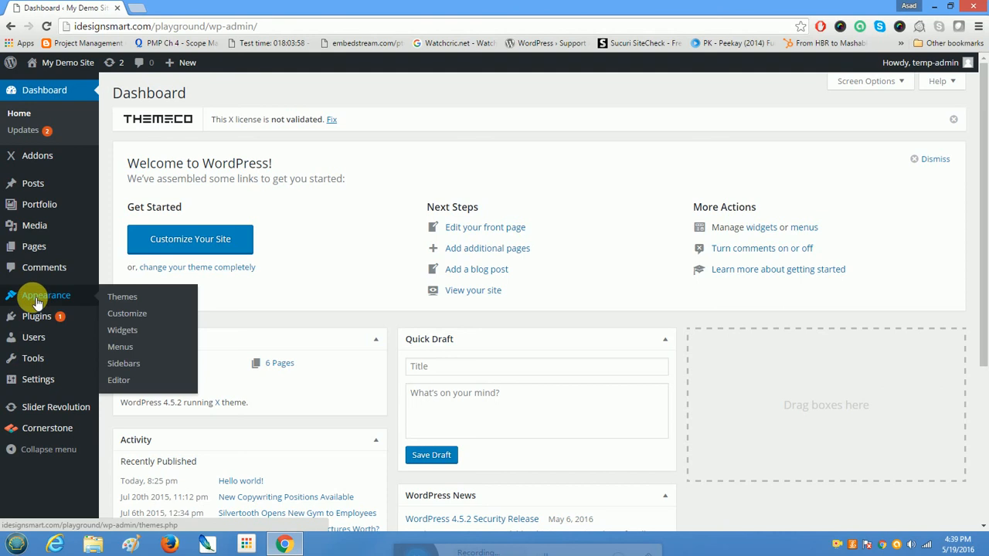
pyautogui.click(120, 316)
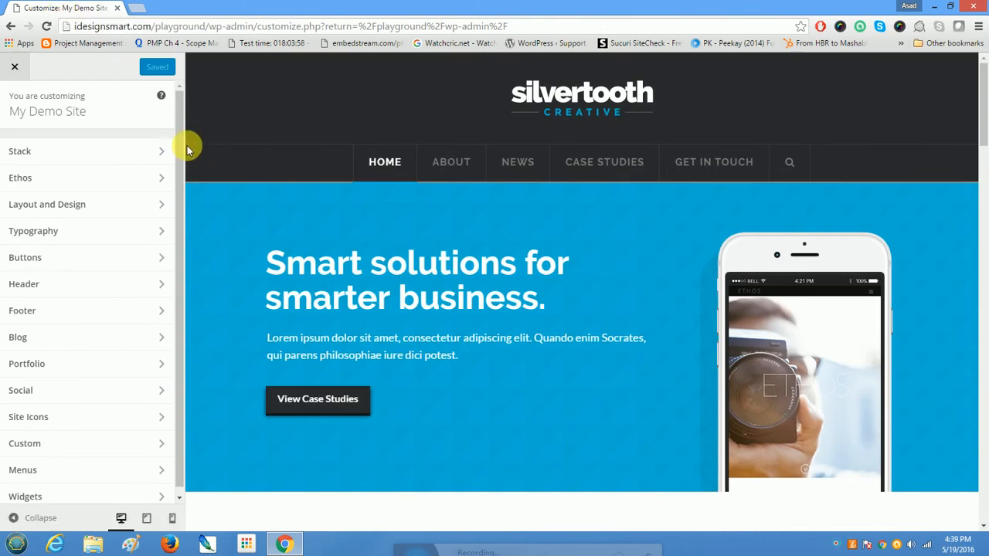
# Step: In the Customizer's Header settings, set the Navbar Position to Static Top
pyautogui.scroll(-1, 165, 154)
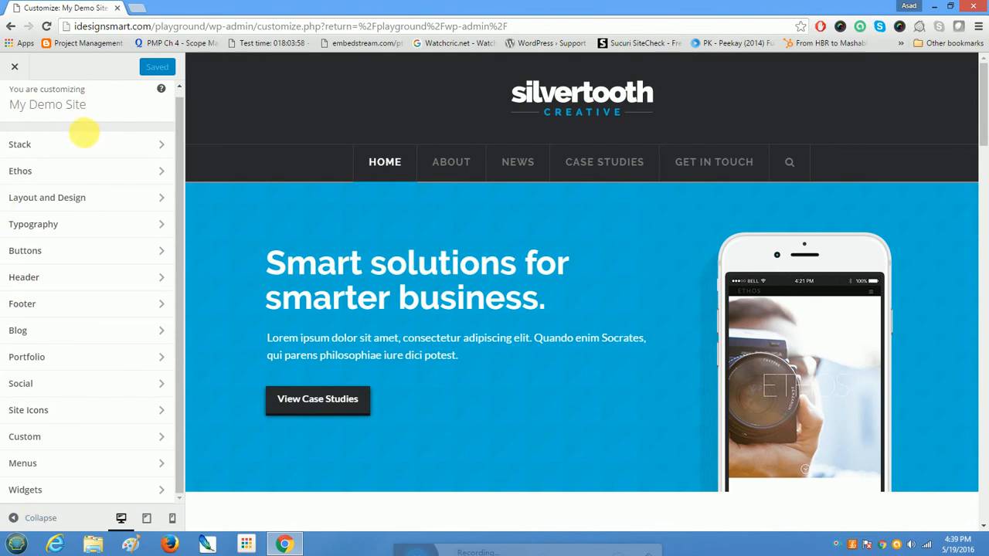
pyautogui.click(106, 280)
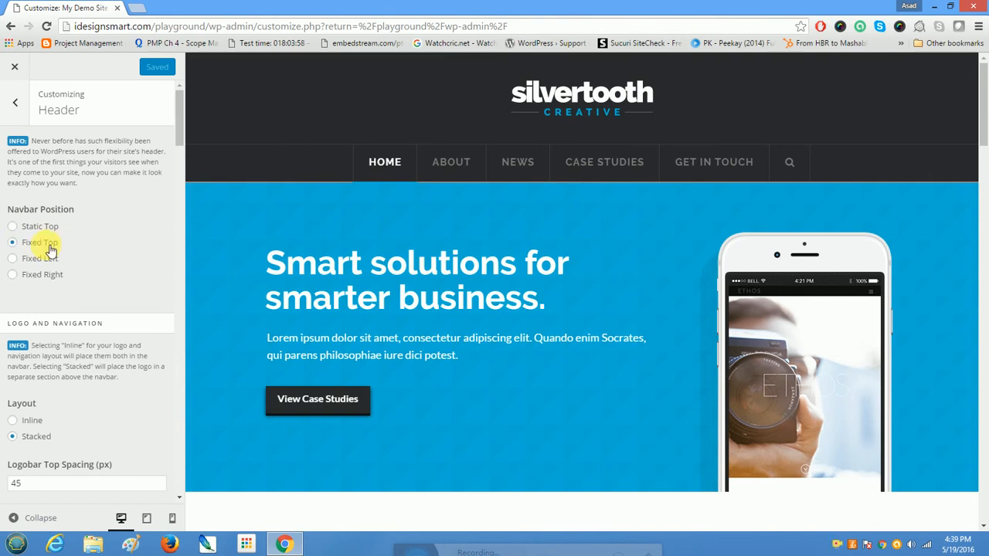
pyautogui.click(13, 227)
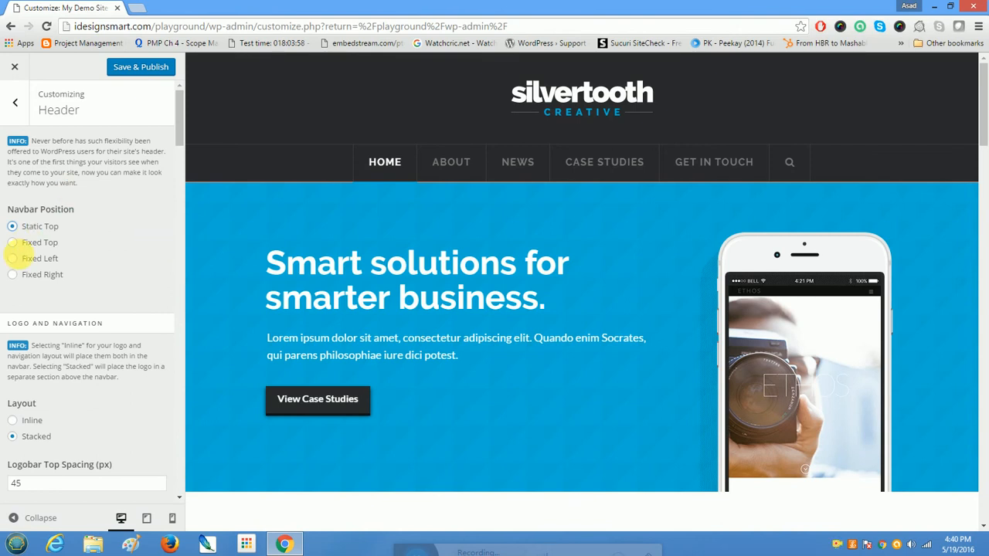
# Step: Try the Fixed Left and Fixed Top navbar positions, checking how the header behaves in the home page preview
pyautogui.click(17, 264)
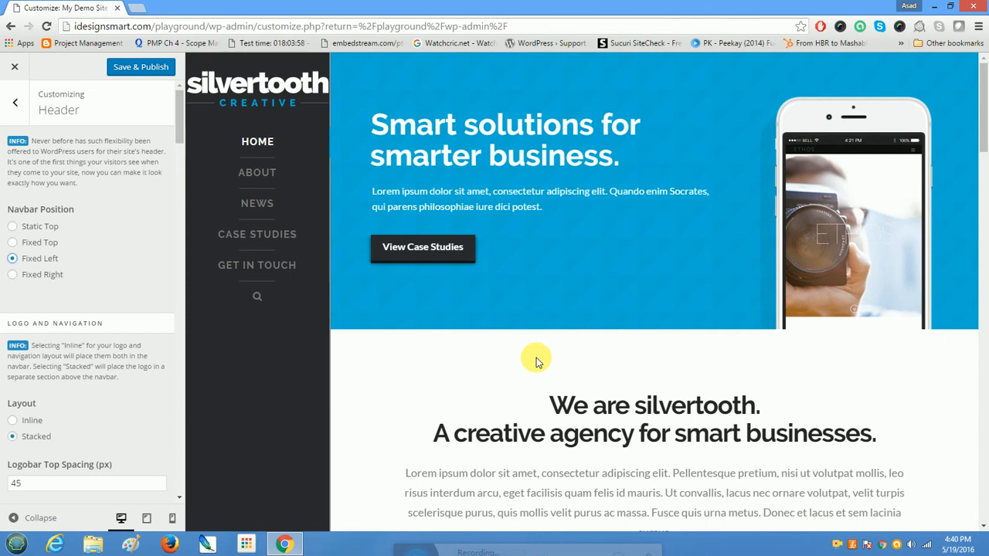
pyautogui.scroll(-5, 537, 360)
pyautogui.scroll(5, 536, 360)
pyautogui.scroll(-4, 537, 357)
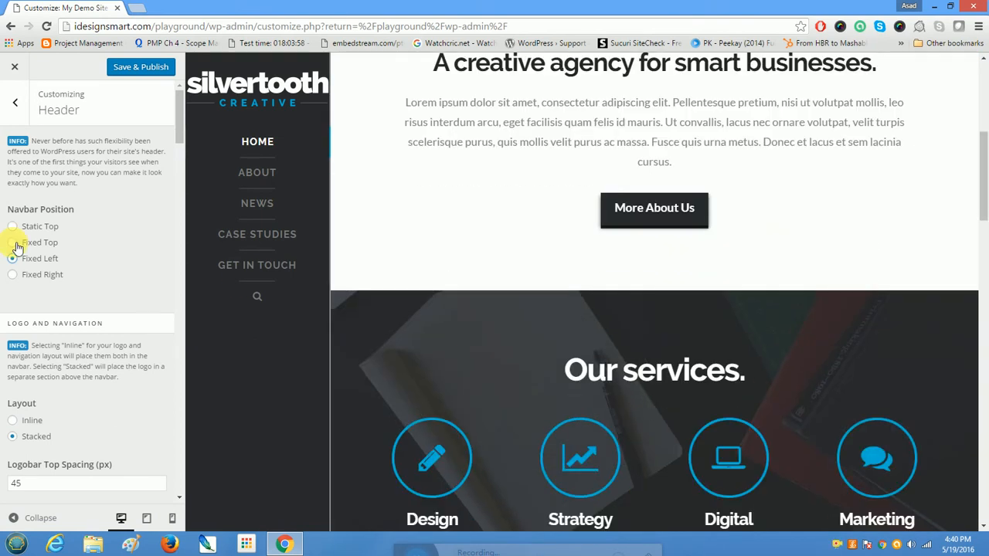
pyautogui.click(16, 244)
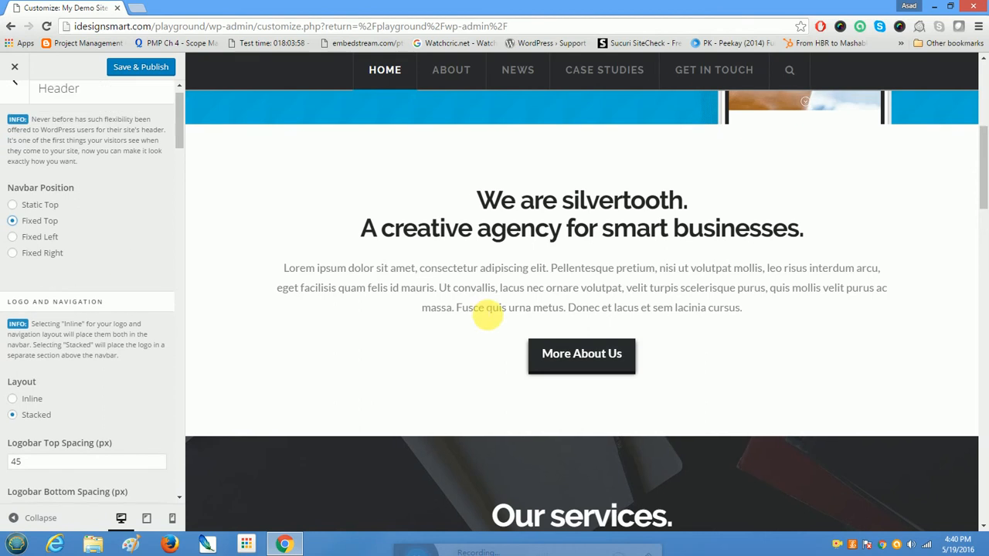
pyautogui.scroll(5, 482, 311)
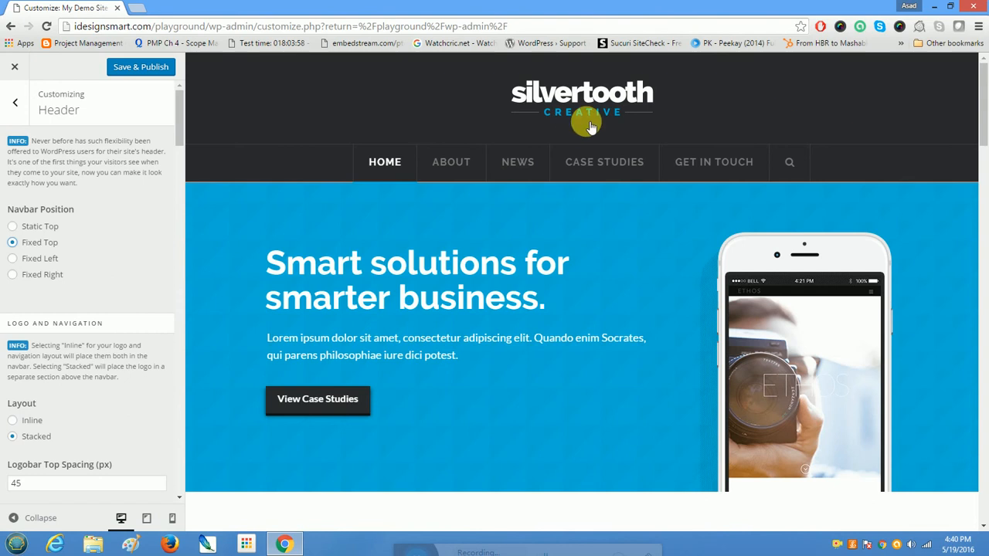
# Step: Try the Inline logo layout and switch back to Stacked, and test a Logobar Top Spacing of 100 px before restoring 45
pyautogui.click(19, 422)
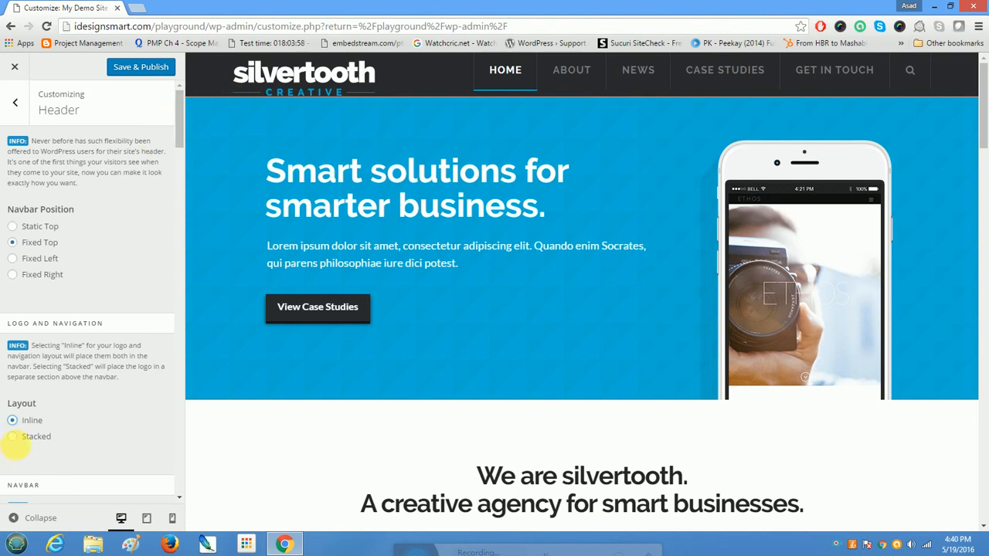
pyautogui.click(14, 439)
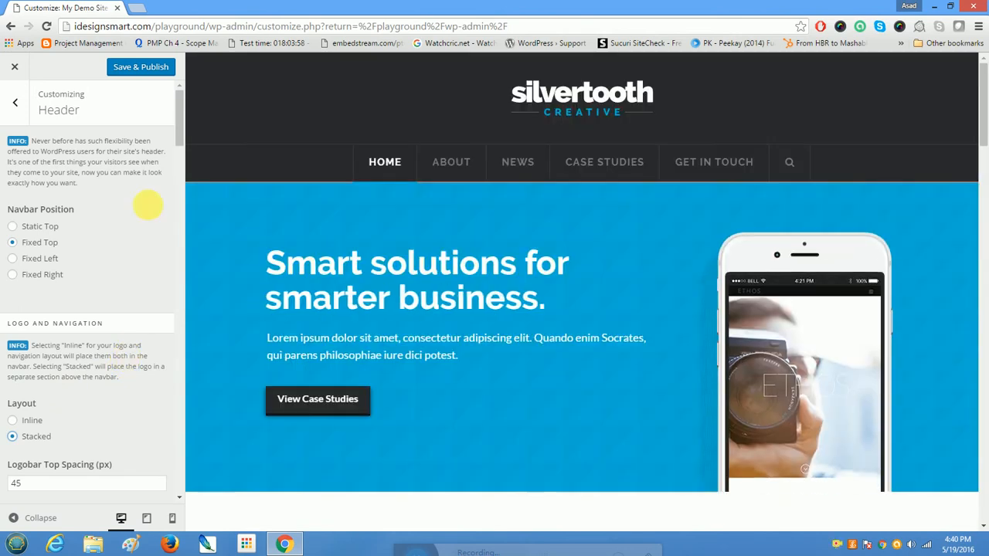
pyautogui.moveTo(183, 100); pyautogui.dragTo(182, 119)
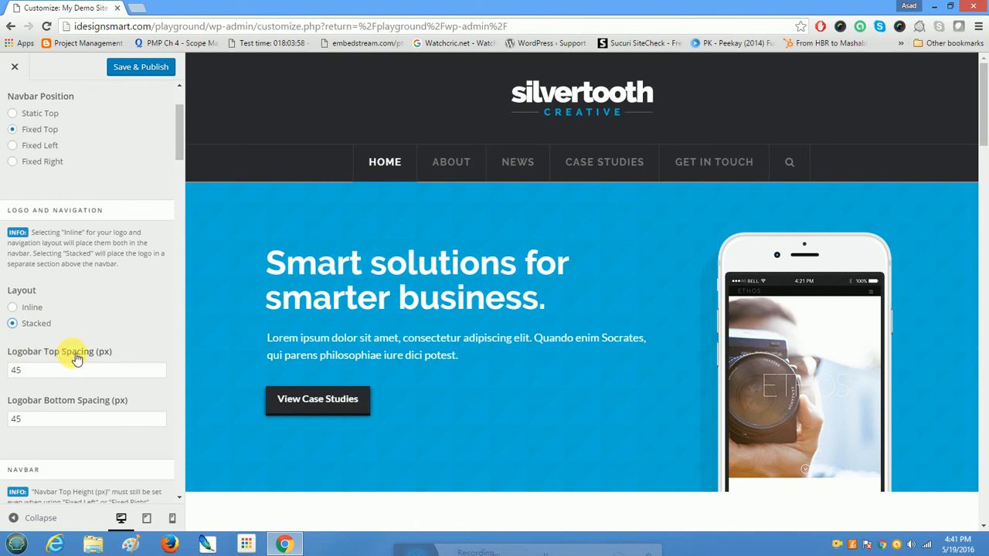
pyautogui.moveTo(35, 371); pyautogui.dragTo(9, 370)
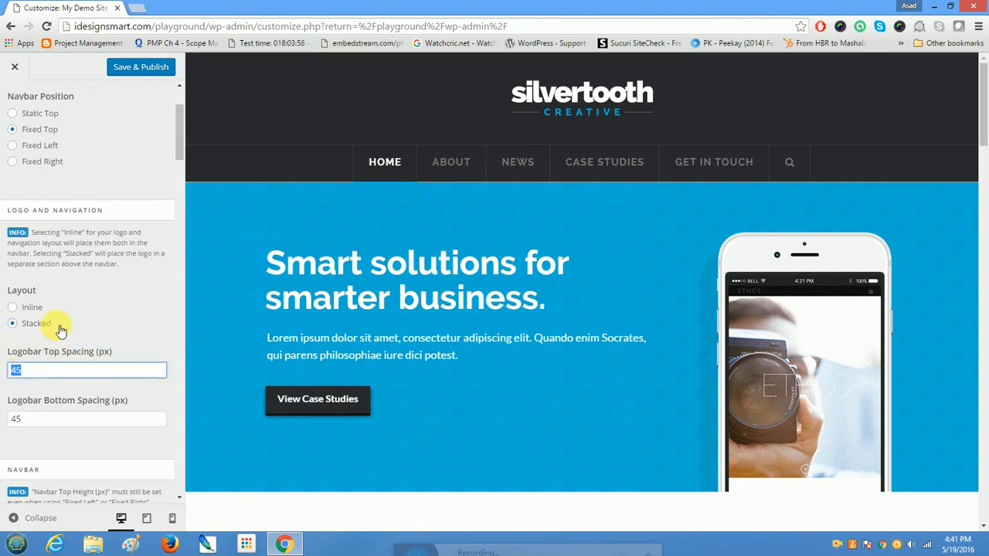
pyautogui.write('100')
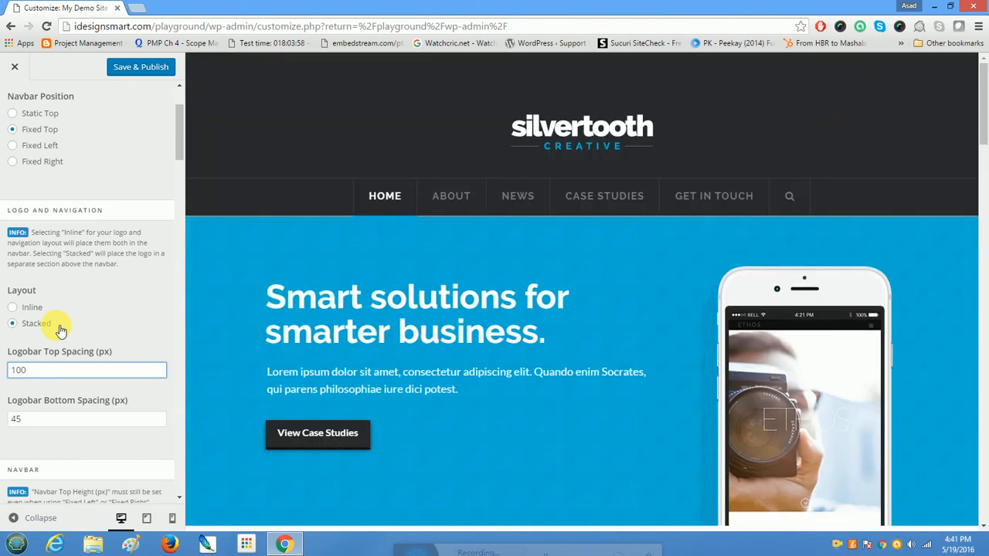
pyautogui.press('BackSpace')
pyautogui.press('BackSpace')
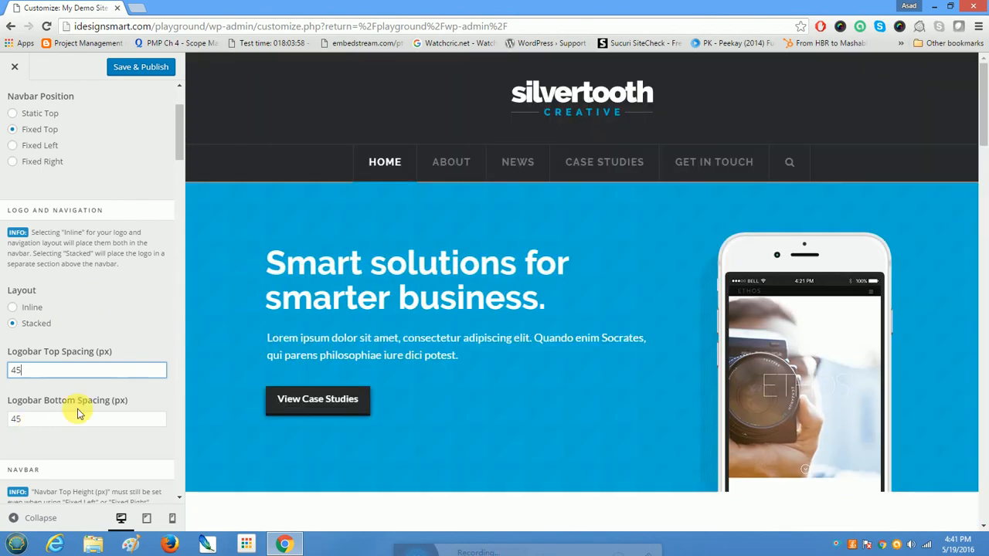
# Step: Examine the remaining Header settings, covering navbar height, logo text, logo image and width, logo alignment, link text, mobile button, widgetbar and topbar
pyautogui.scroll(-2, 78, 410)
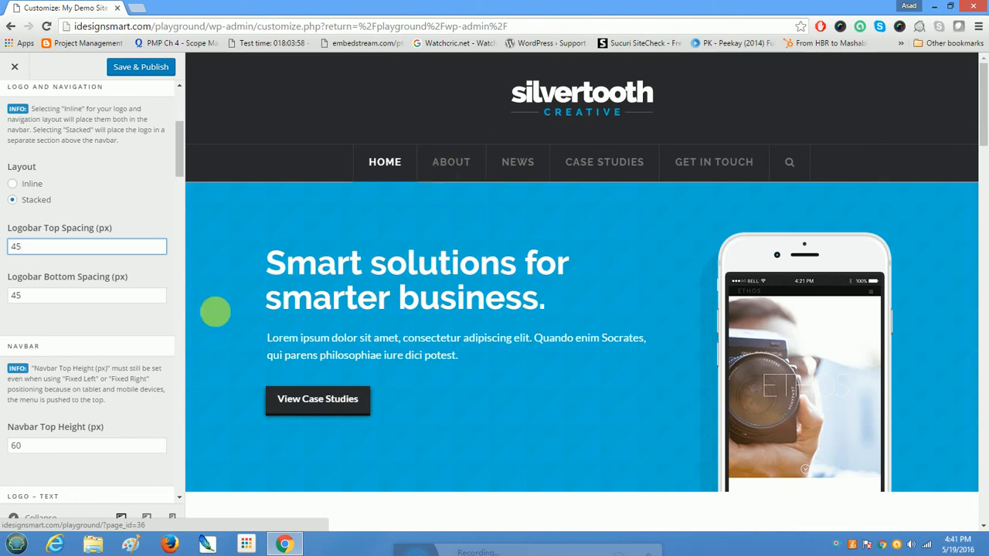
pyautogui.scroll(-2, 66, 442)
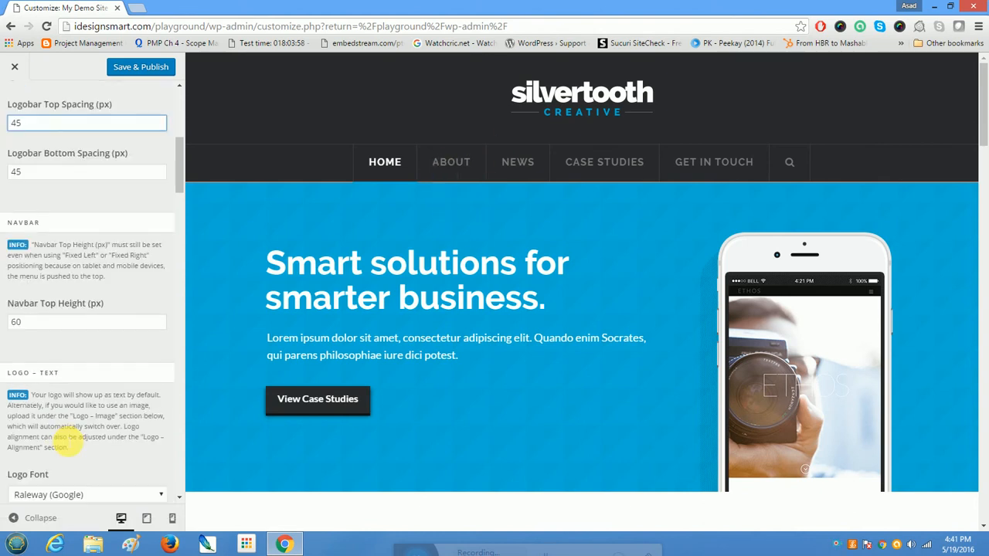
pyautogui.scroll(-3, 65, 442)
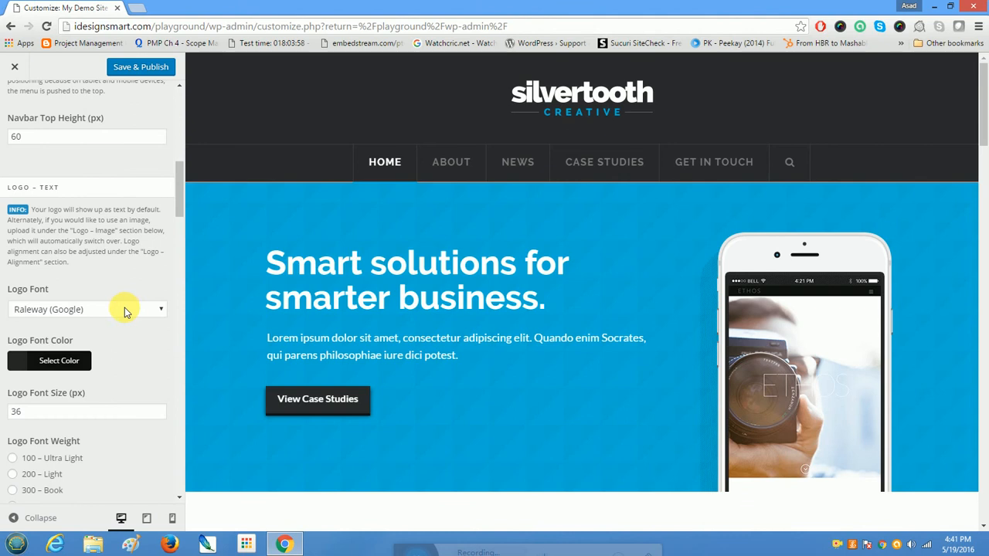
pyautogui.scroll(-1, 123, 315)
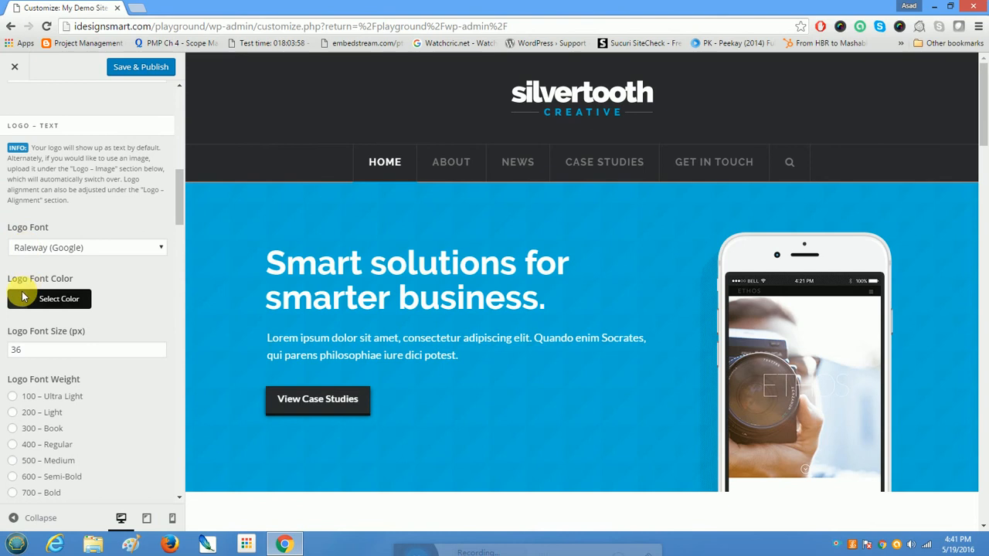
pyautogui.scroll(-2, 47, 351)
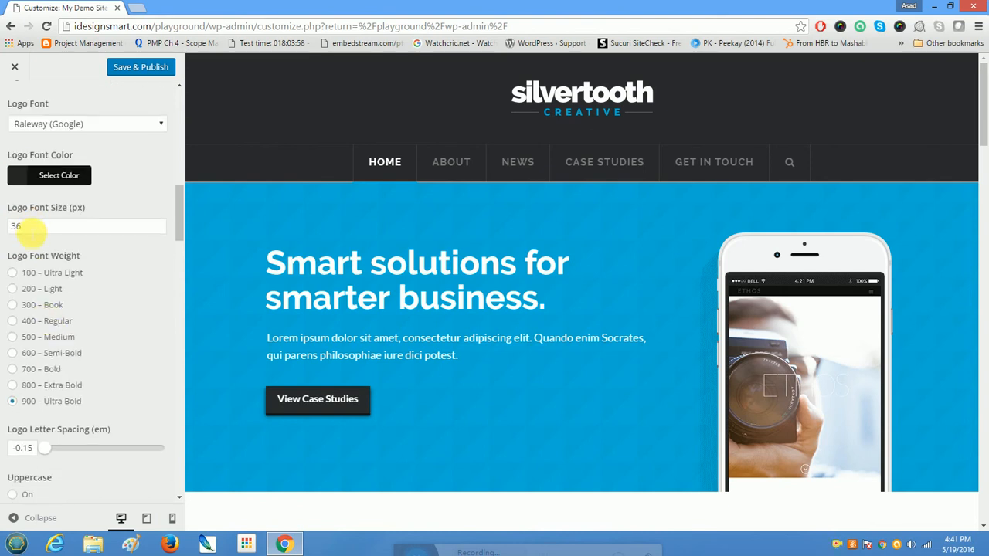
pyautogui.scroll(-5, 98, 340)
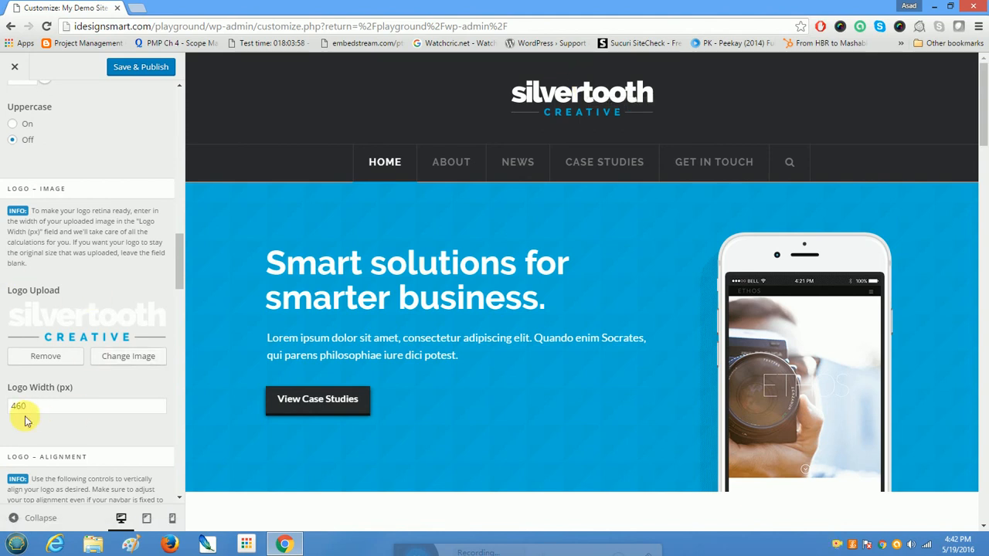
pyautogui.moveTo(37, 414); pyautogui.dragTo(10, 413)
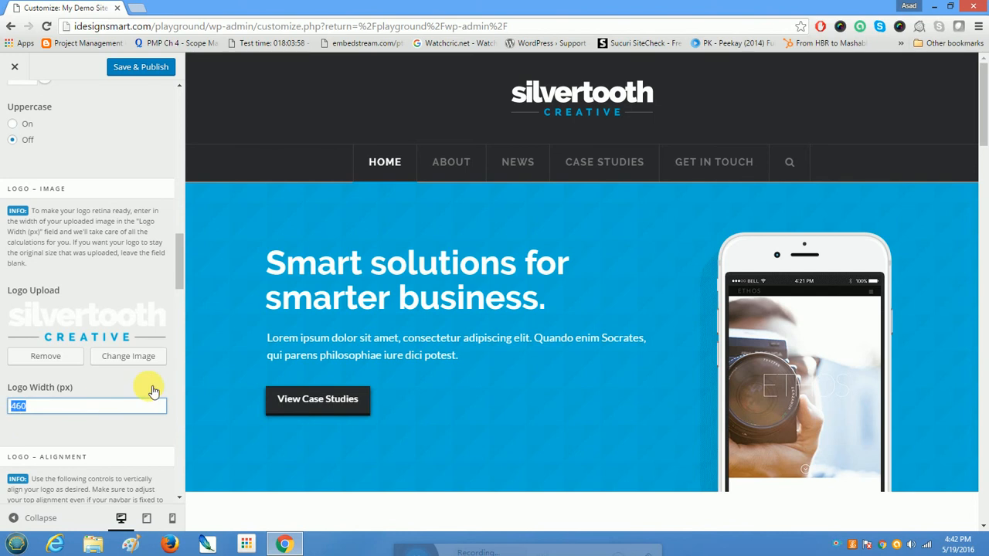
pyautogui.scroll(-3, 152, 391)
pyautogui.scroll(-10, 152, 391)
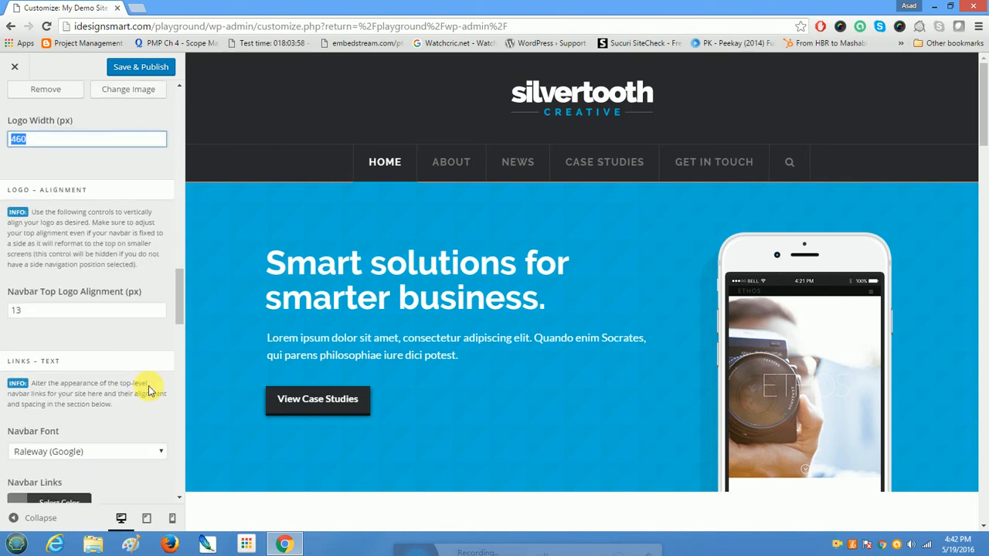
pyautogui.scroll(-10, 153, 391)
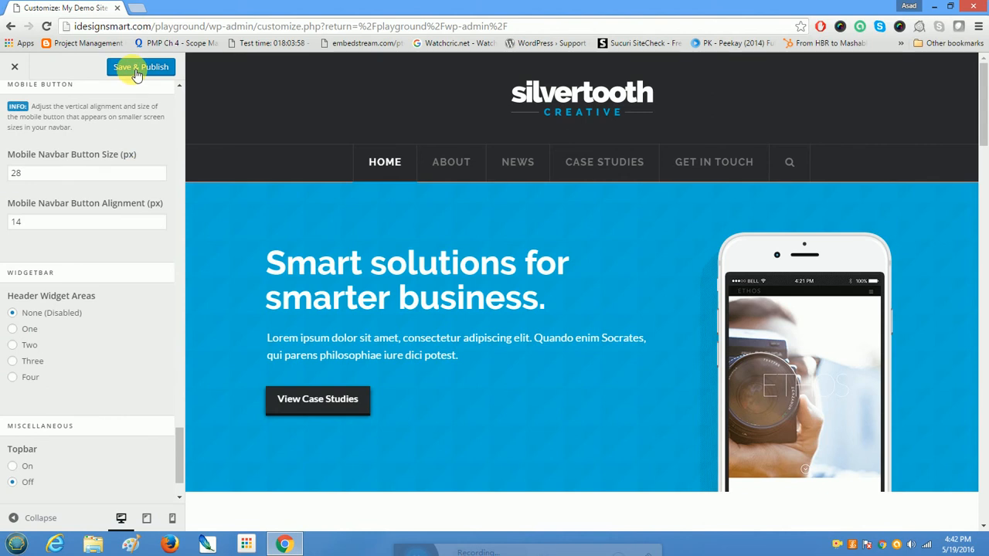
# Step: Exit the Header settings and leave the Customizer without saving the changes, returning to the dashboard
pyautogui.moveTo(175, 462); pyautogui.dragTo(213, 90)
pyautogui.click(17, 102)
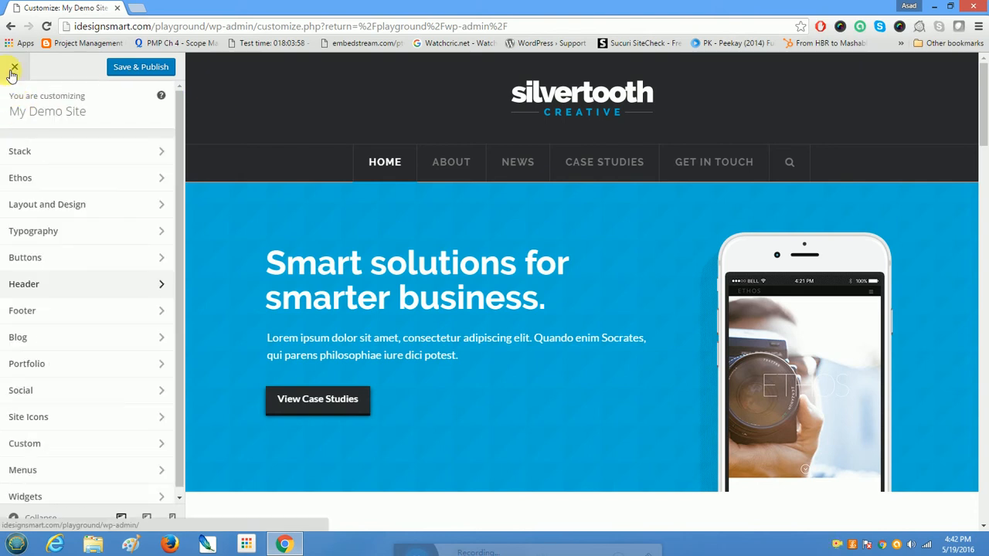
pyautogui.click(13, 66)
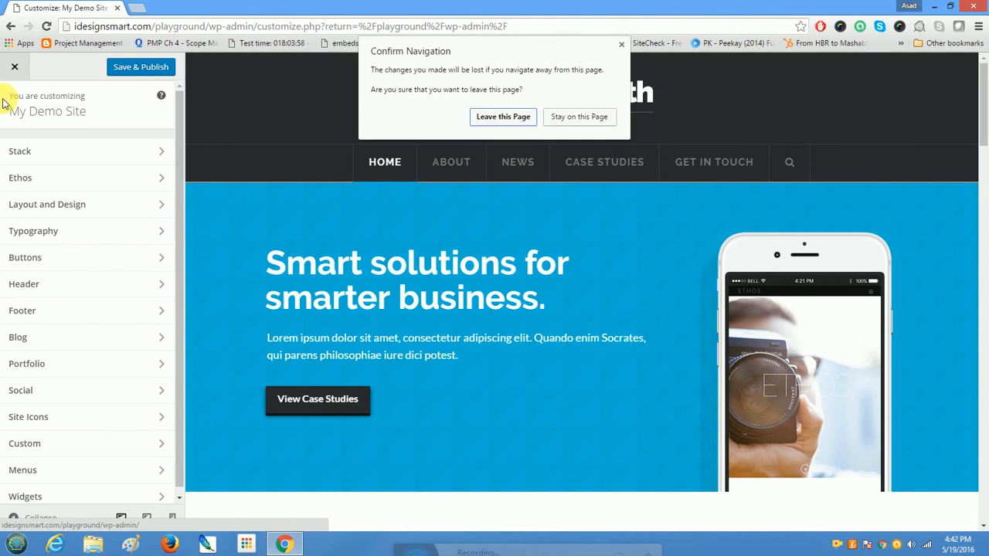
pyautogui.click(484, 124)
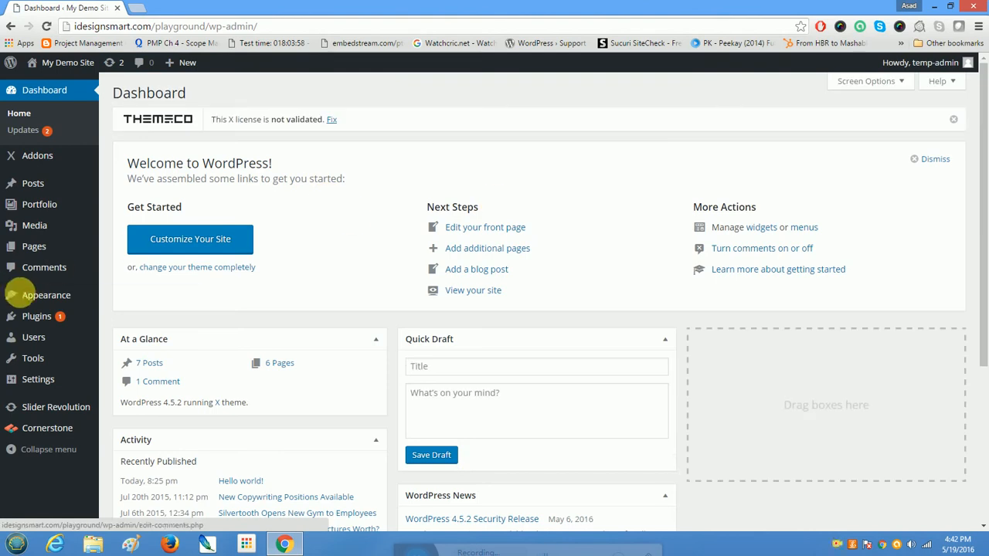
# Step: In the Menus settings, add a custom link named Google with the URL # to the Primary Menu and save the menu
pyautogui.moveTo(31, 301)
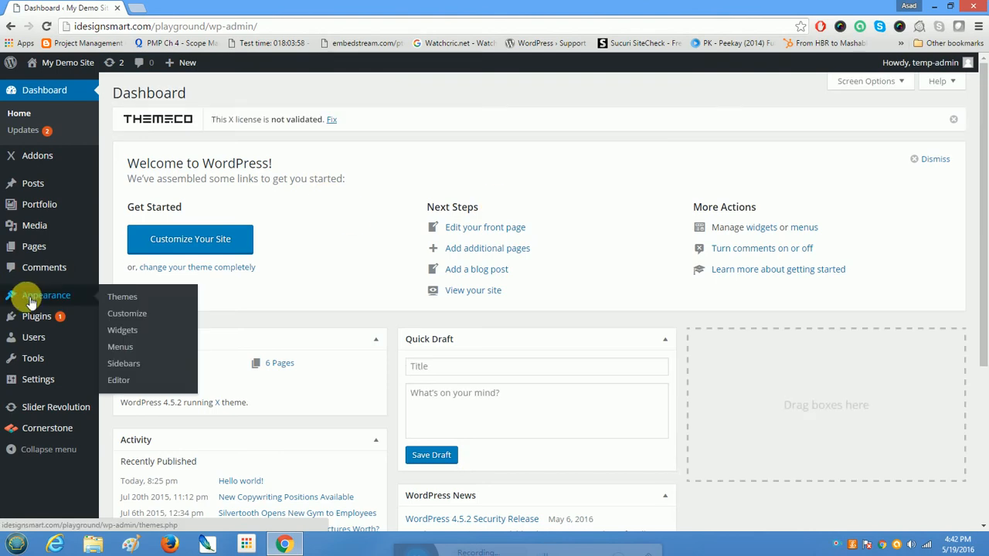
pyautogui.click(119, 349)
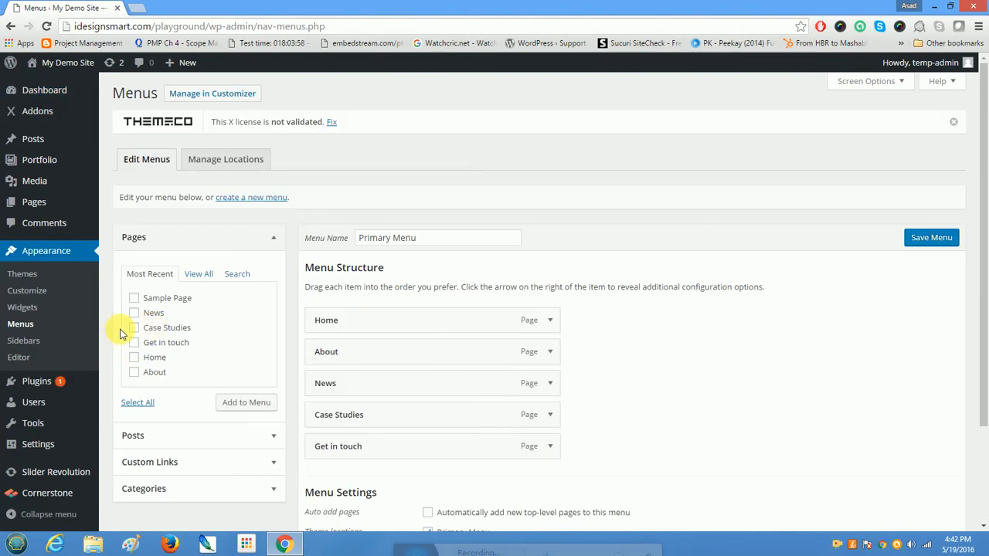
pyautogui.click(139, 462)
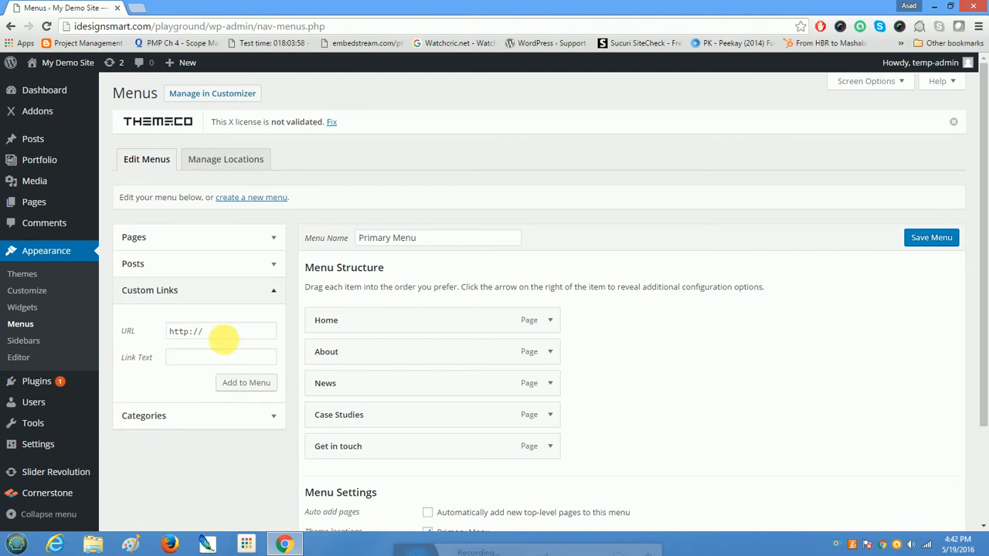
pyautogui.moveTo(224, 338); pyautogui.dragTo(137, 357)
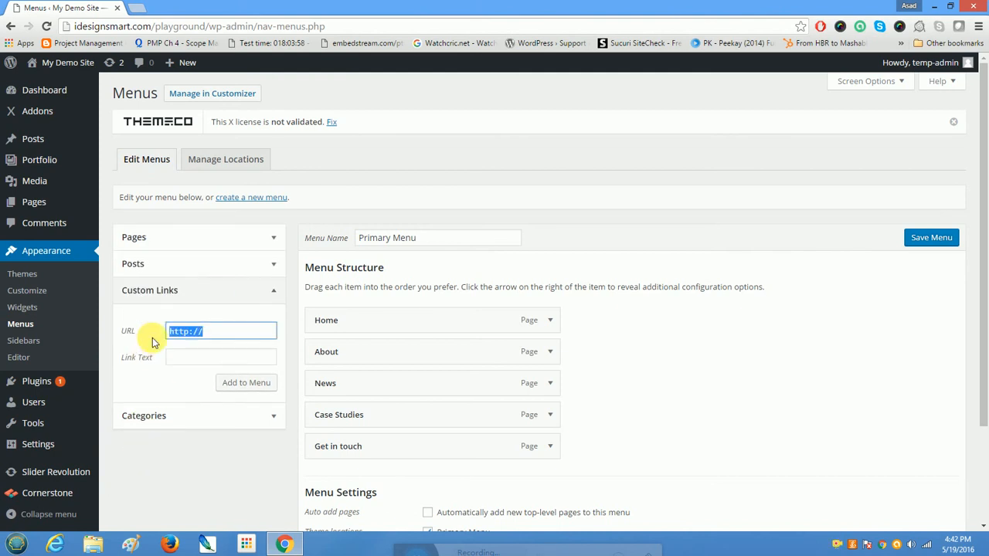
pyautogui.write('#')
pyautogui.press('Tab')
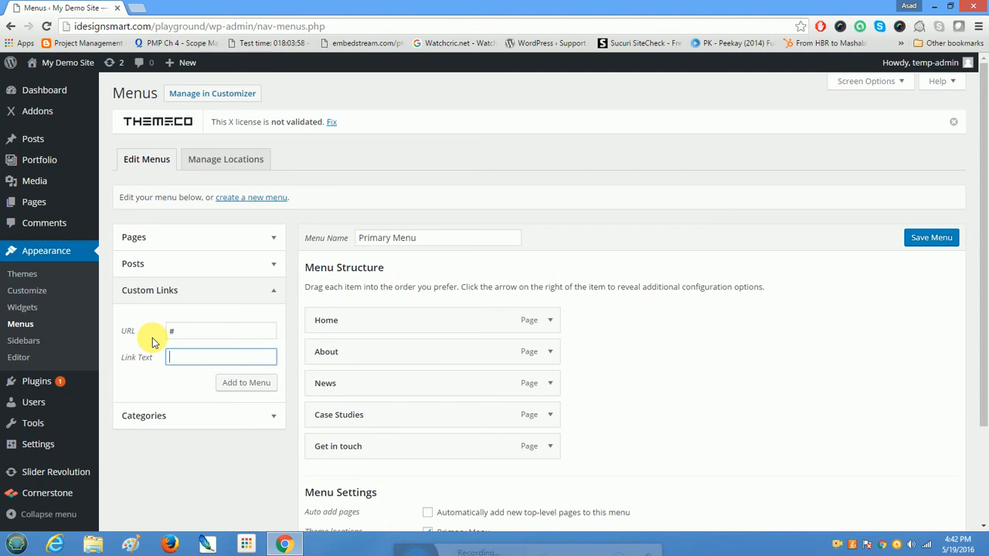
pyautogui.write('Google')
pyautogui.click(247, 383)
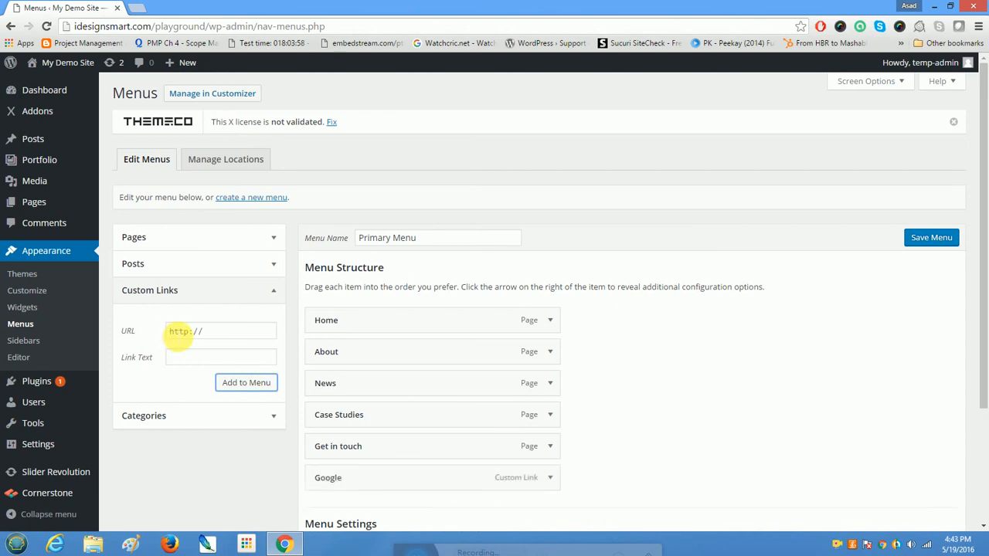
pyautogui.click(930, 239)
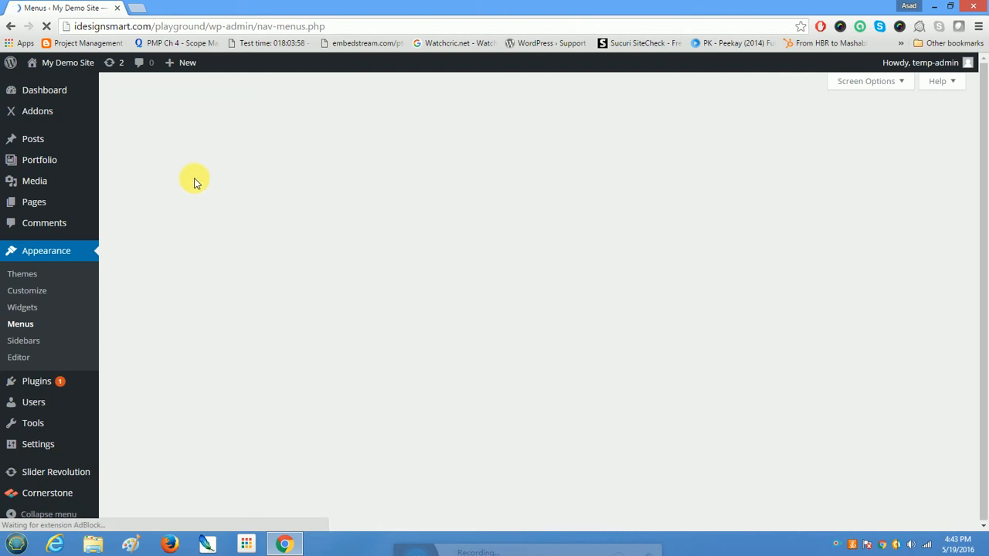
# Step: Open the live site in a new tab and check the navigation bar for the added Google link
pyautogui.moveTo(73, 61)
pyautogui.rightClick(41, 92)
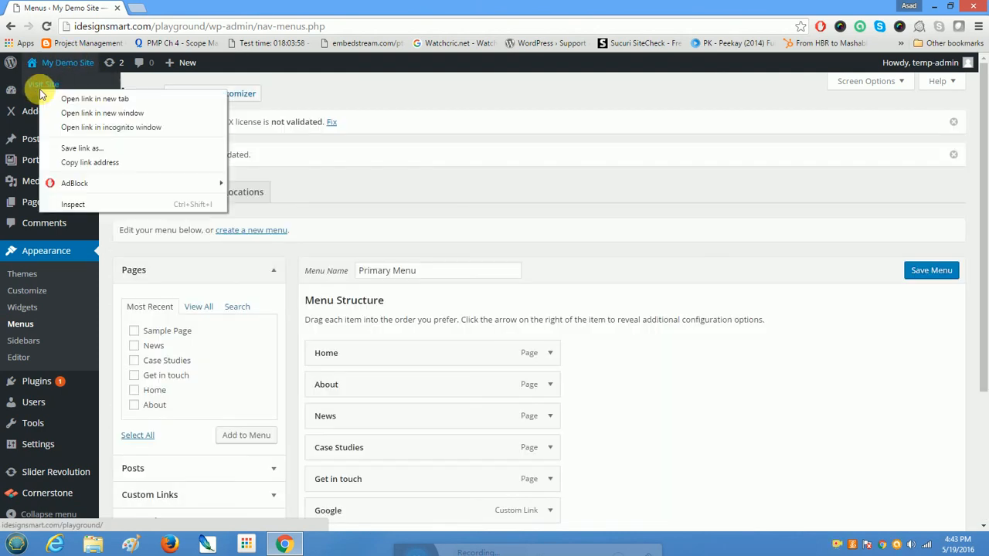
pyautogui.click(54, 100)
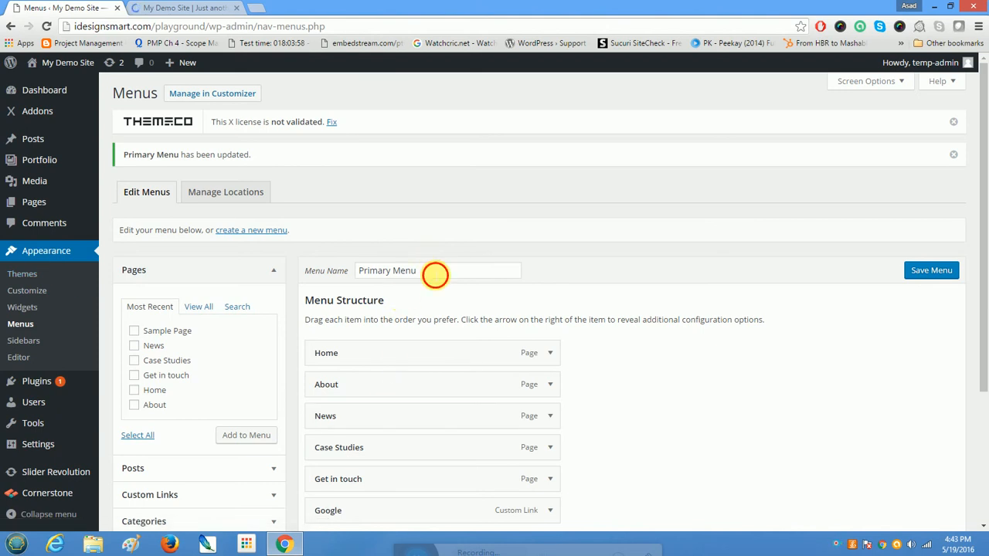
pyautogui.moveTo(435, 275); pyautogui.dragTo(381, 270)
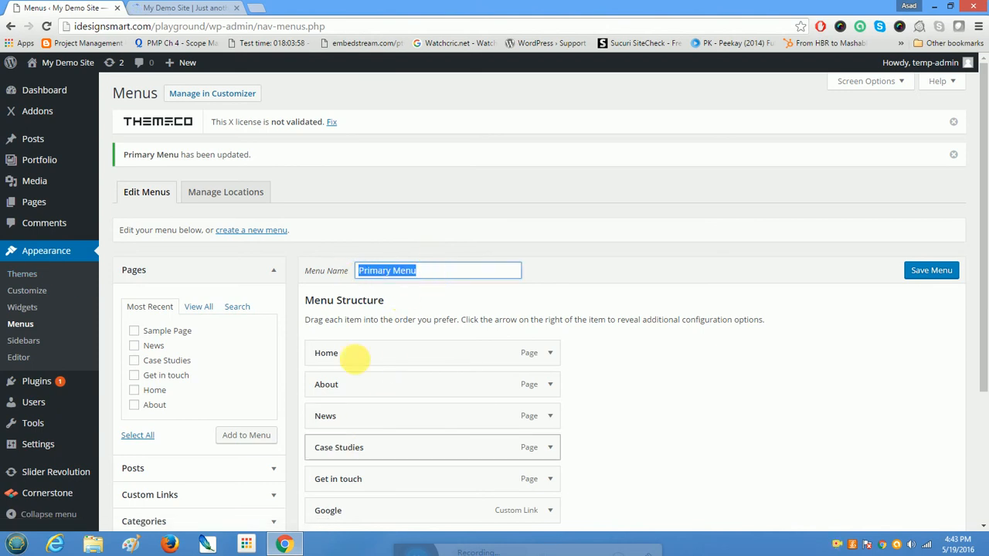
pyautogui.click(219, 8)
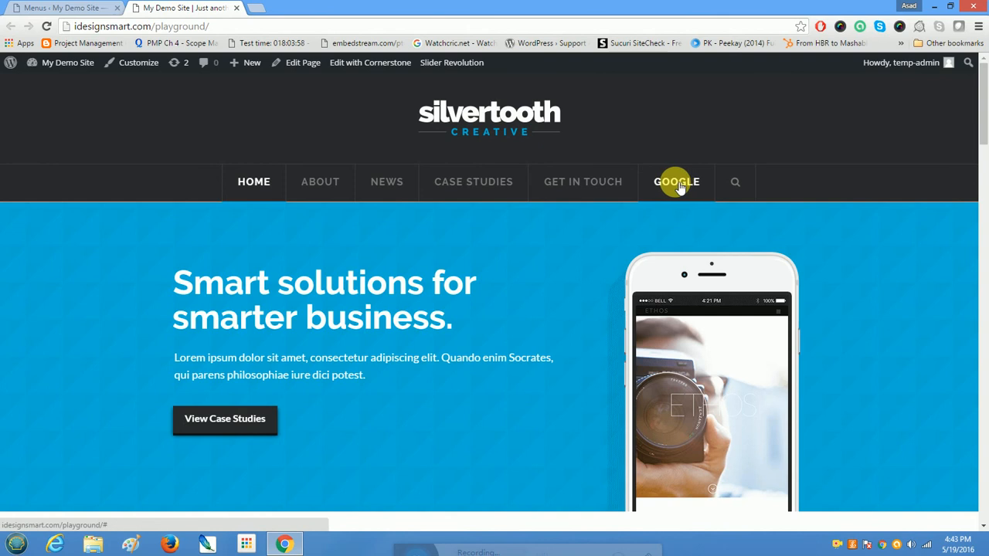
# Step: Return to the Menus tab and open the theme Customizer
pyautogui.click(95, 6)
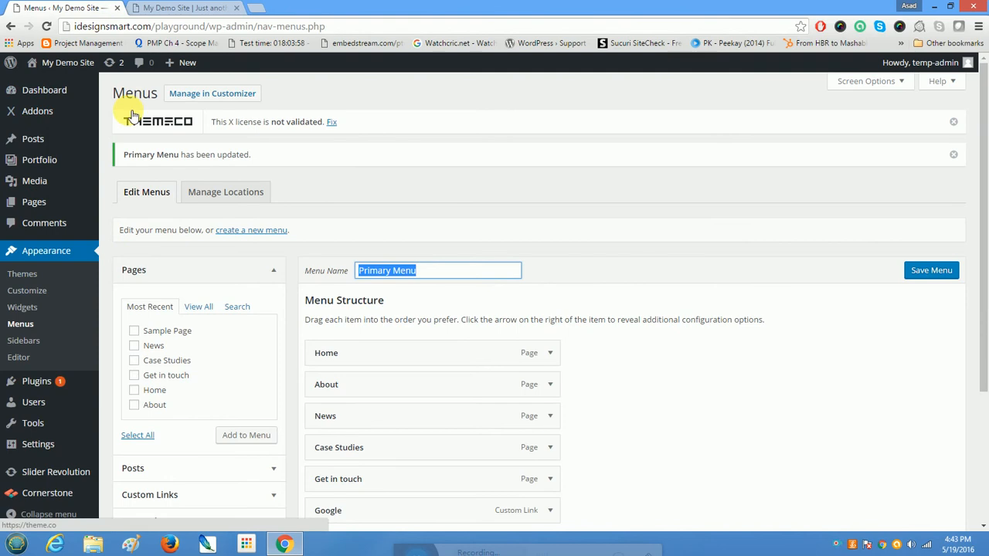
pyautogui.click(30, 292)
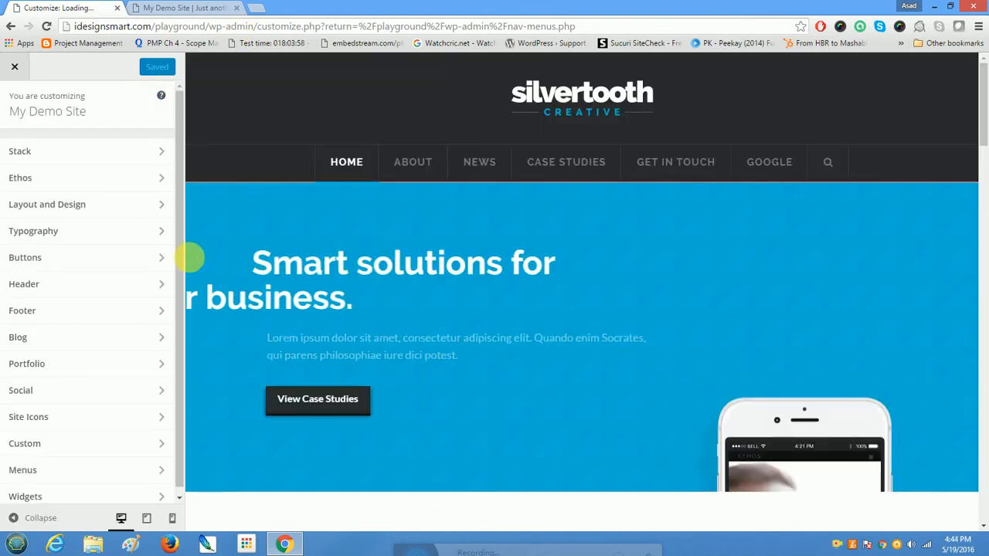
# Step: Open the Menus section of the Customizer and review which menus are assigned under Menu Locations
pyautogui.moveTo(178, 256); pyautogui.dragTo(171, 286)
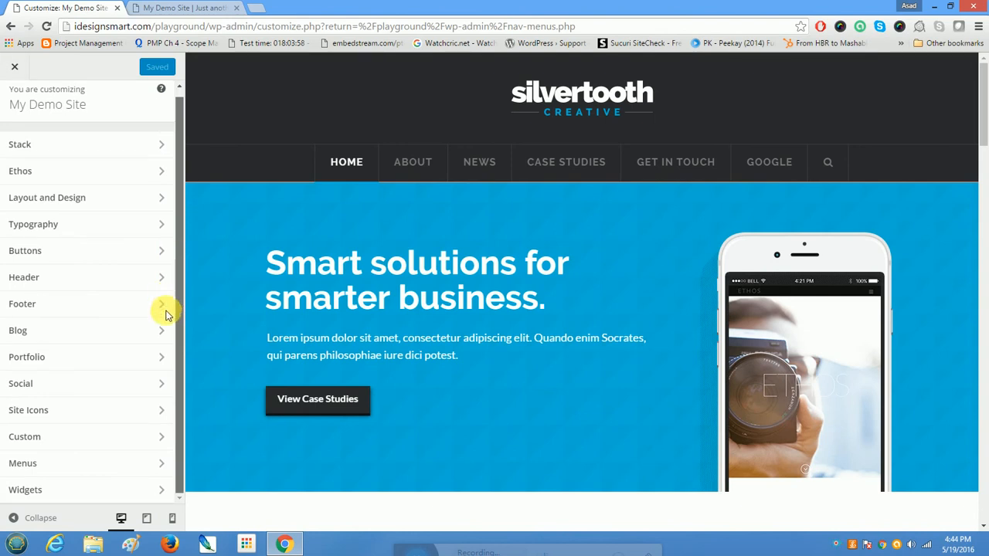
pyautogui.click(118, 466)
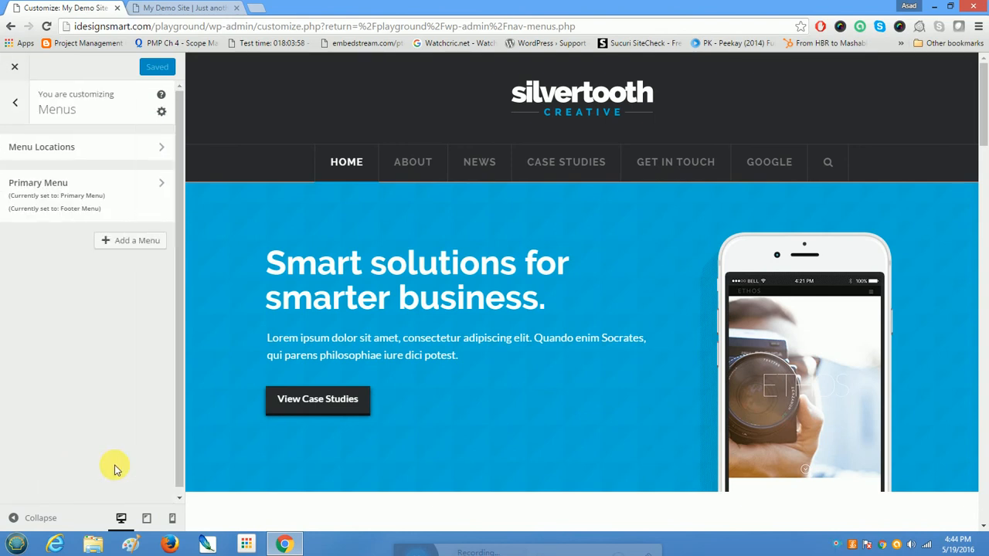
pyautogui.click(104, 146)
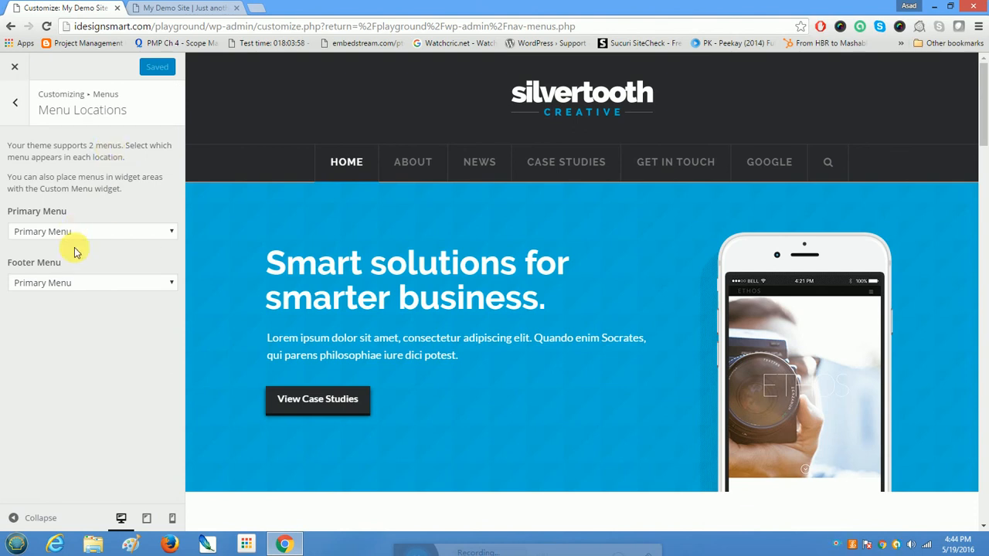
pyautogui.click(15, 105)
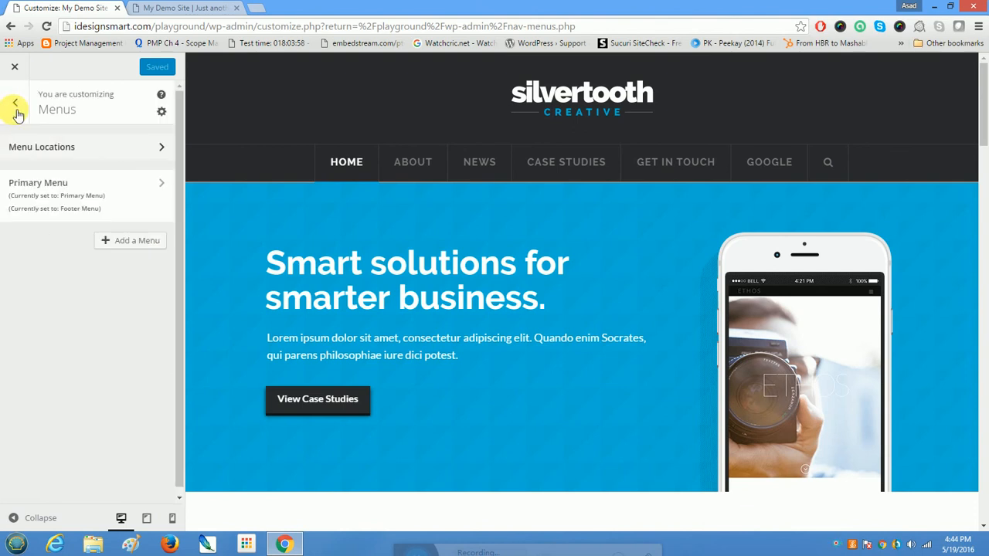
# Step: Review the Primary Menu's items, the Home item's details and the menu options, and return to the main Customizer list
pyautogui.click(154, 199)
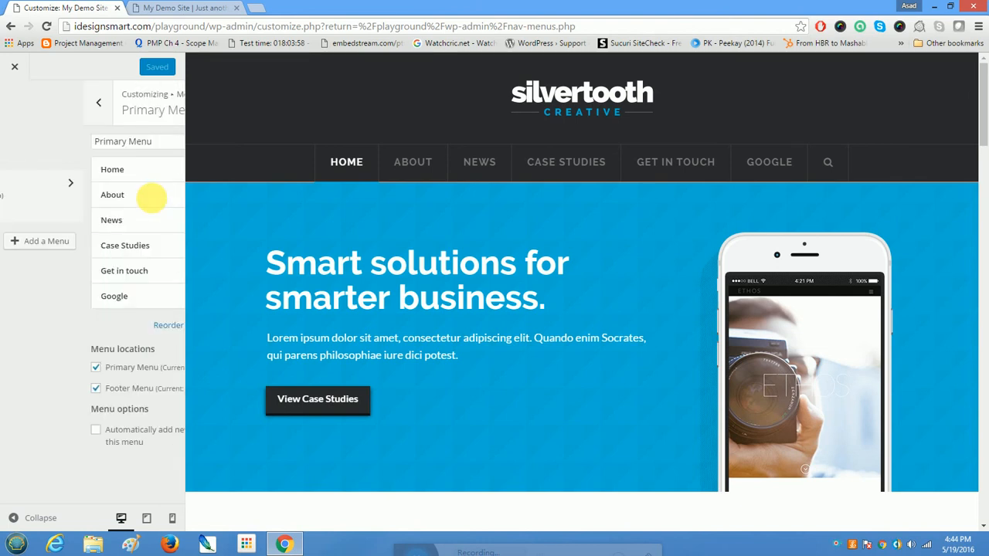
pyautogui.click(147, 182)
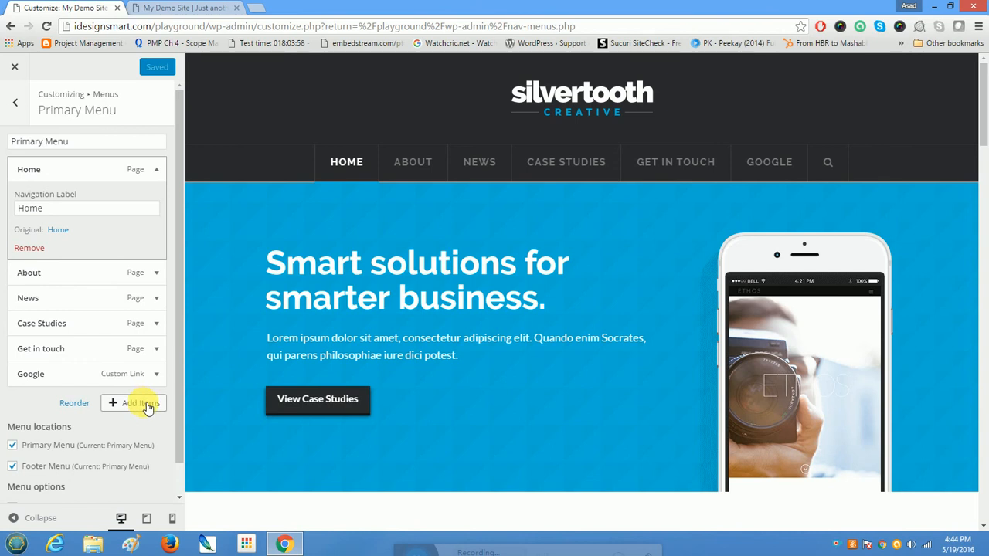
pyautogui.moveTo(178, 328); pyautogui.dragTo(171, 416)
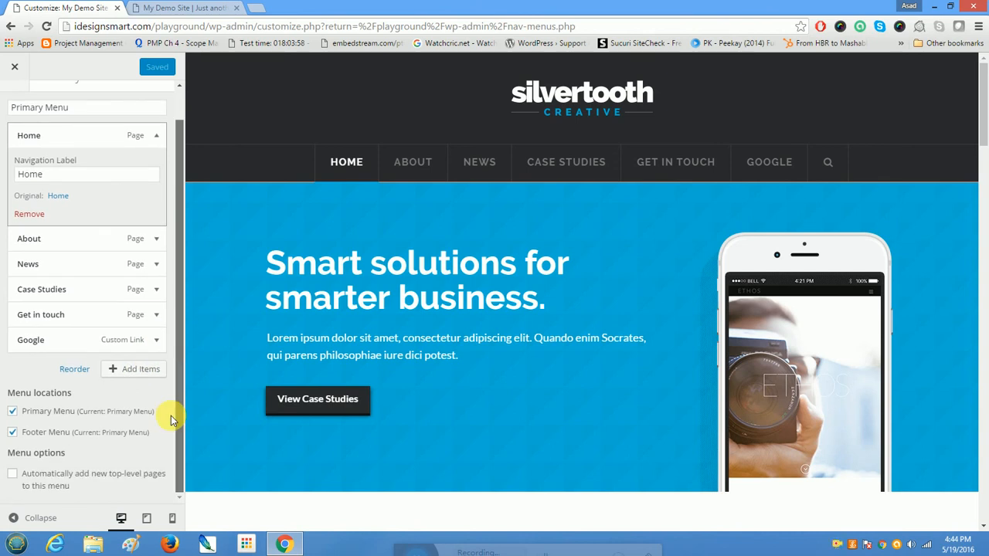
pyautogui.moveTo(179, 384); pyautogui.dragTo(196, 265)
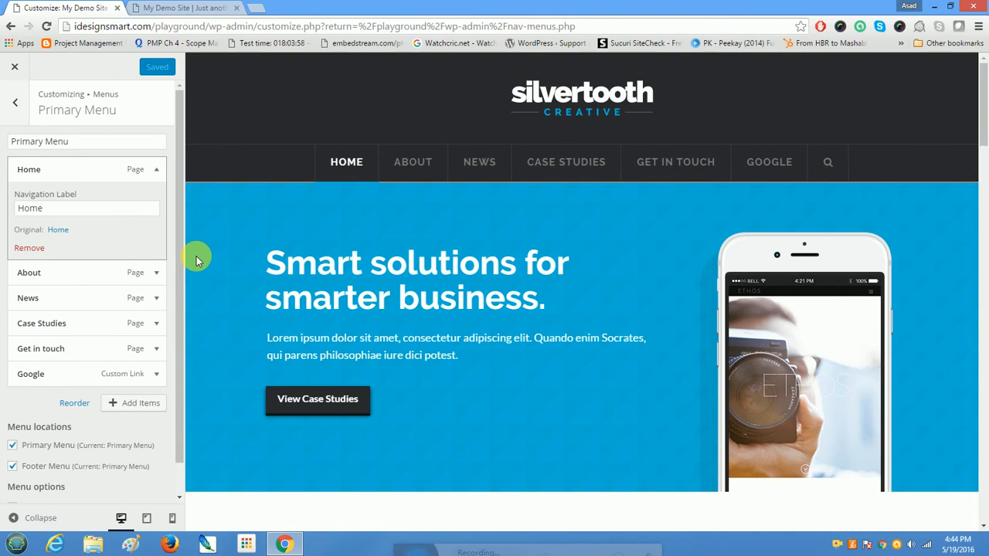
pyautogui.moveTo(177, 335); pyautogui.dragTo(165, 393)
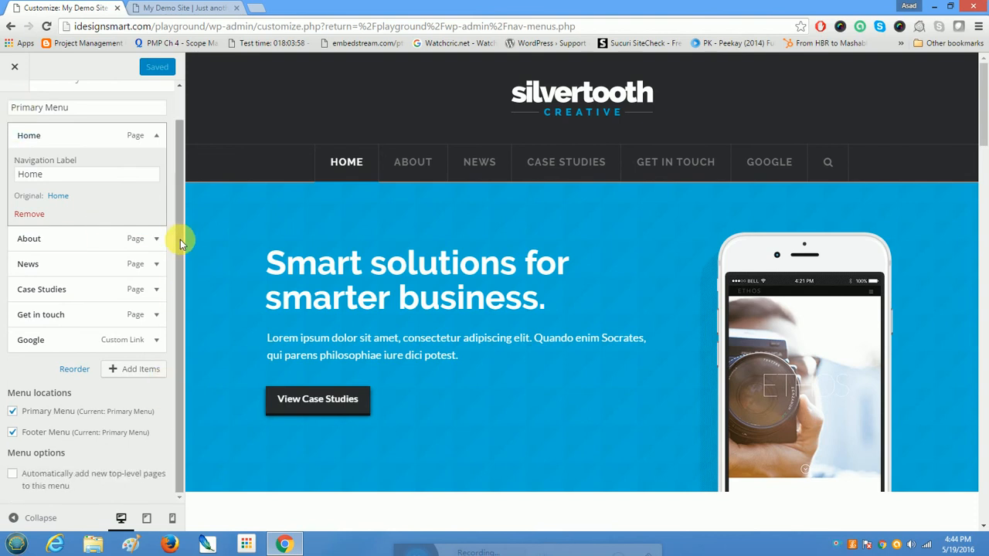
pyautogui.moveTo(180, 240); pyautogui.dragTo(209, 152)
pyautogui.click(17, 105)
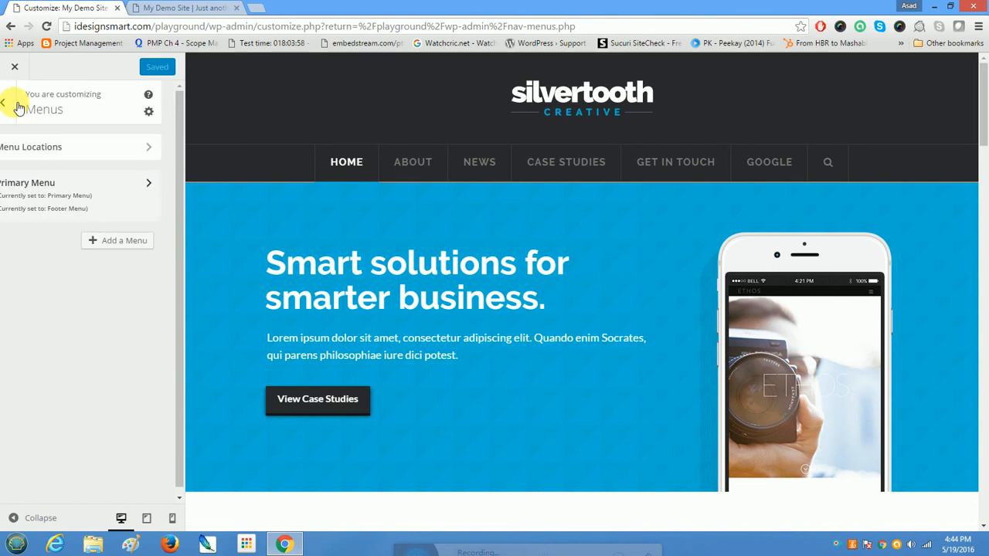
pyautogui.click(22, 120)
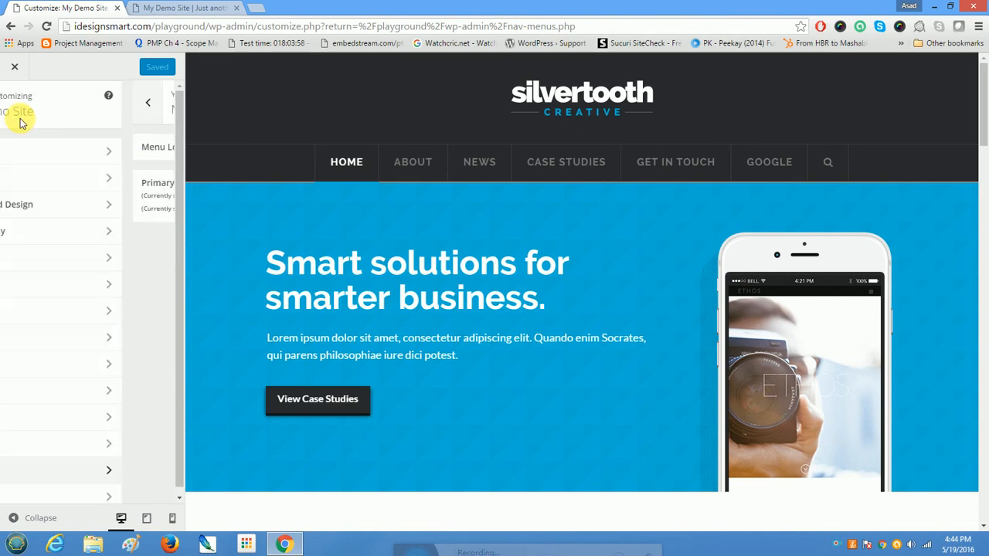
# Step: Examine the Layout and Design settings from site layout through background options, and return to the main Customizer list
pyautogui.click(100, 207)
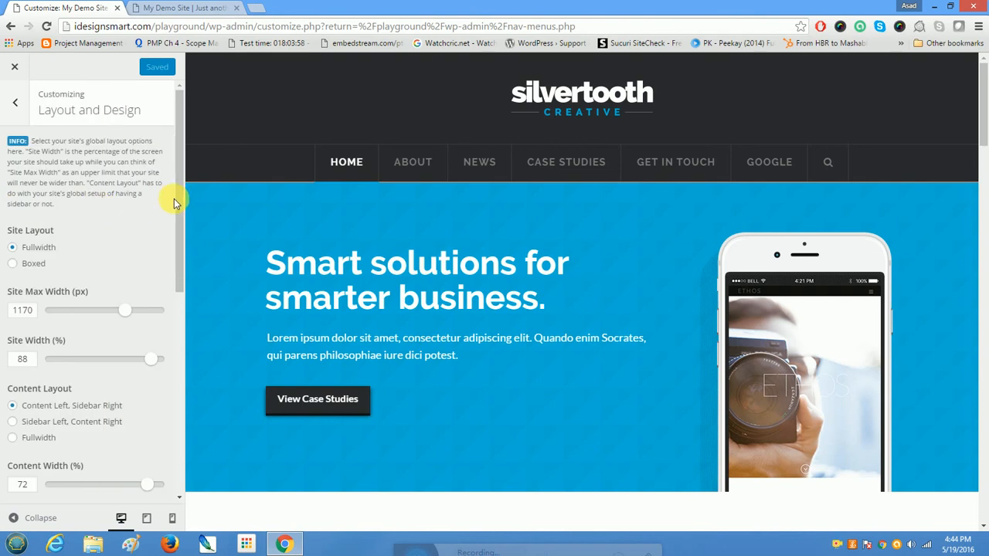
pyautogui.scroll(-3, 176, 230)
pyautogui.scroll(-4, 162, 290)
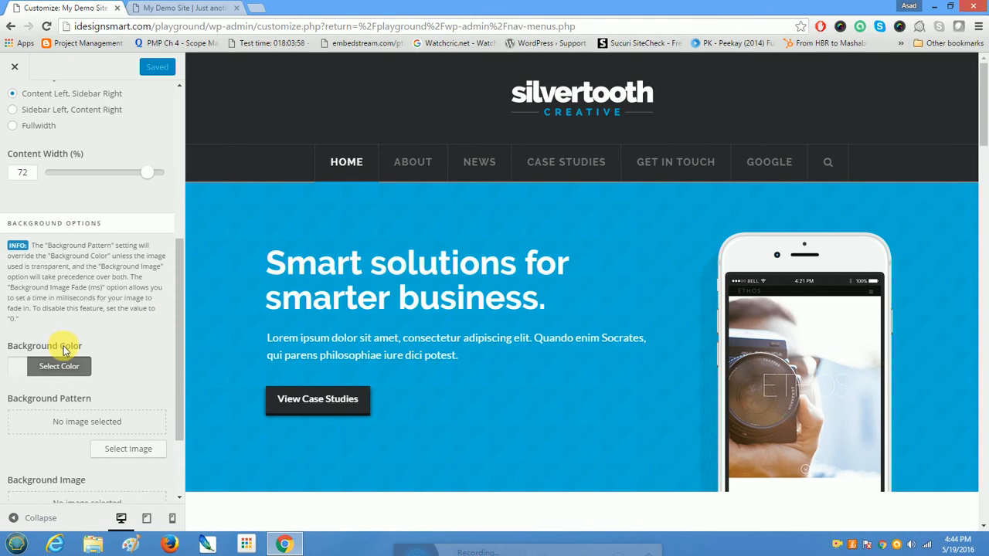
pyautogui.moveTo(183, 348); pyautogui.dragTo(162, 441)
pyautogui.moveTo(178, 388); pyautogui.dragTo(219, 163)
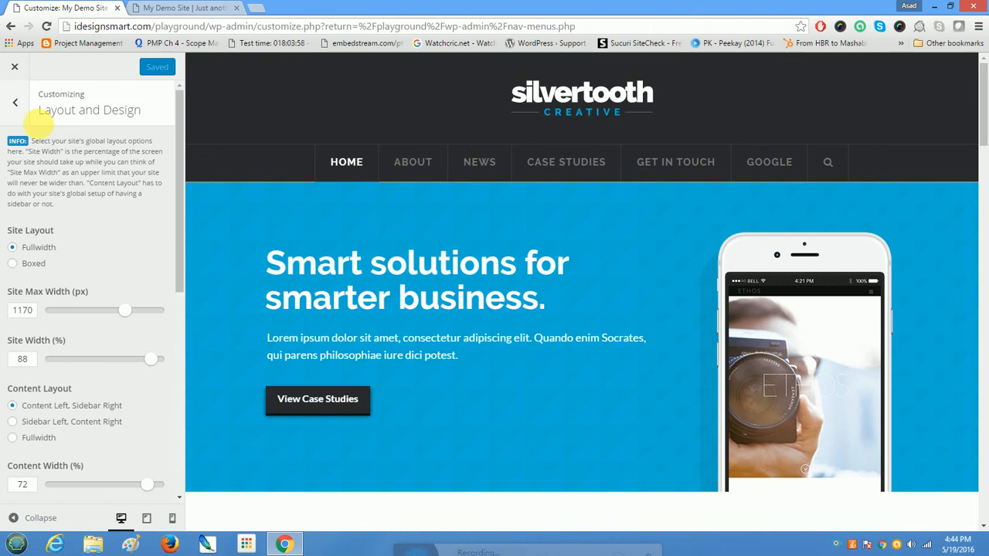
pyautogui.click(14, 107)
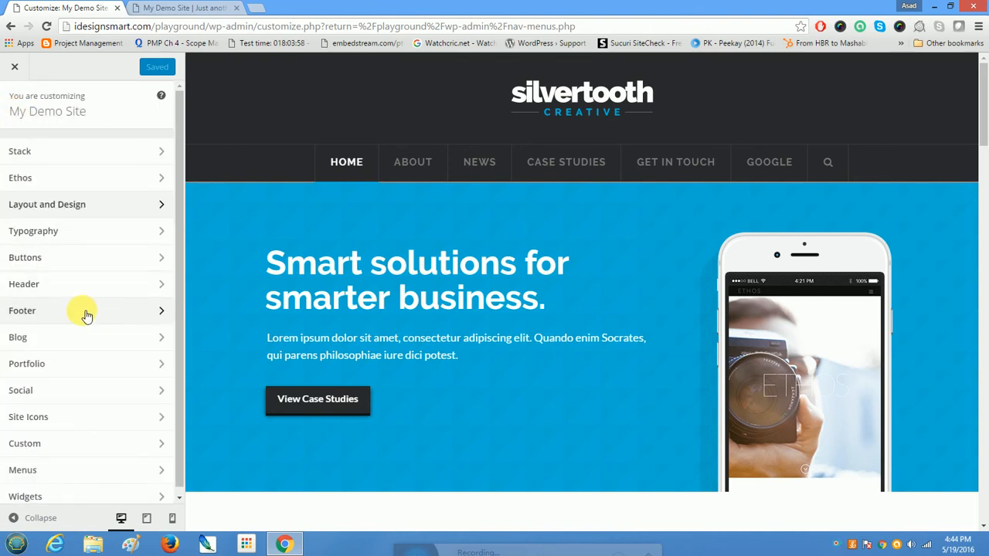
# Step: View the homepage banner on the live site and leave the Customizer for the Menus admin page
pyautogui.scroll(-1, 179, 373)
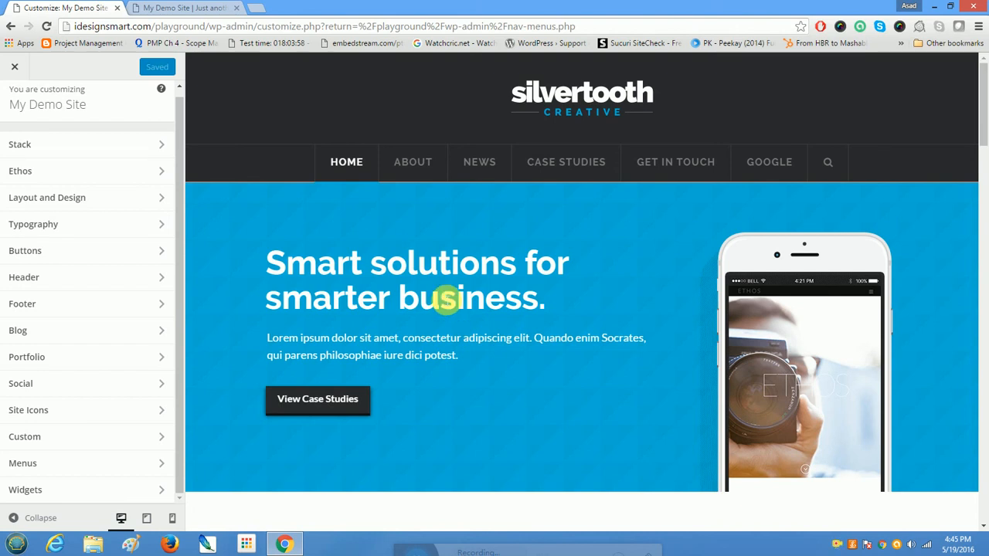
pyautogui.click(158, 7)
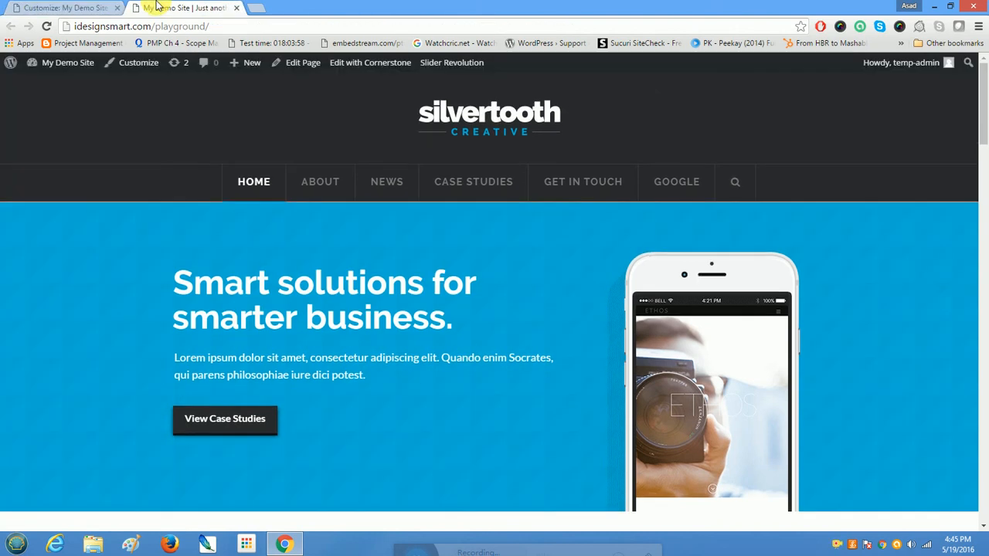
pyautogui.click(86, 7)
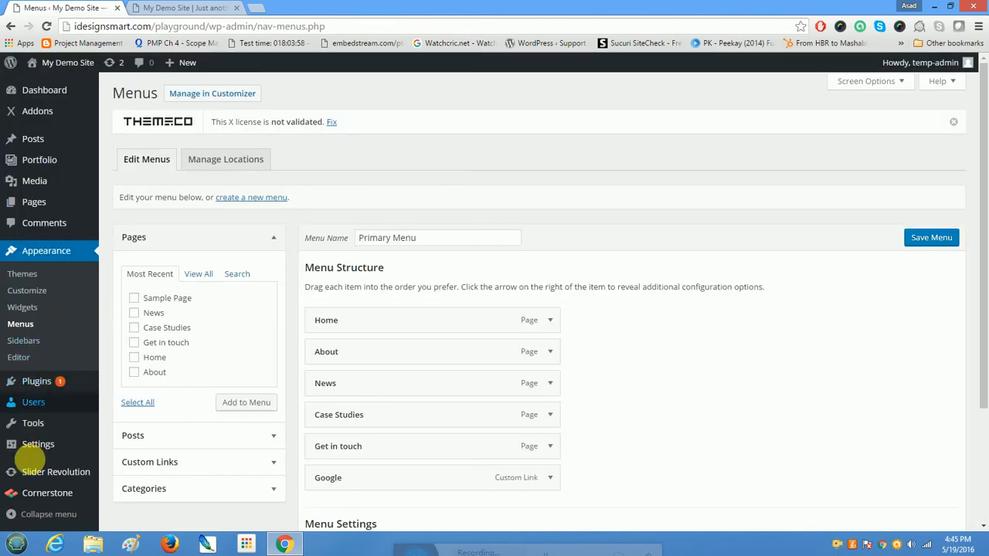
# Step: Open the Agency Home slider in the Slider Revolution slide editor and compare it with the live homepage
pyautogui.click(41, 475)
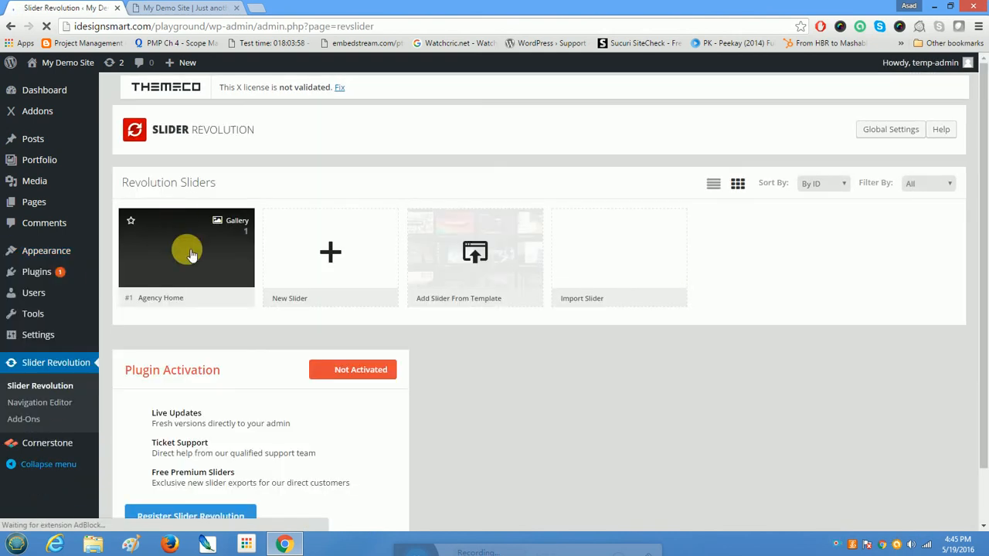
pyautogui.click(191, 255)
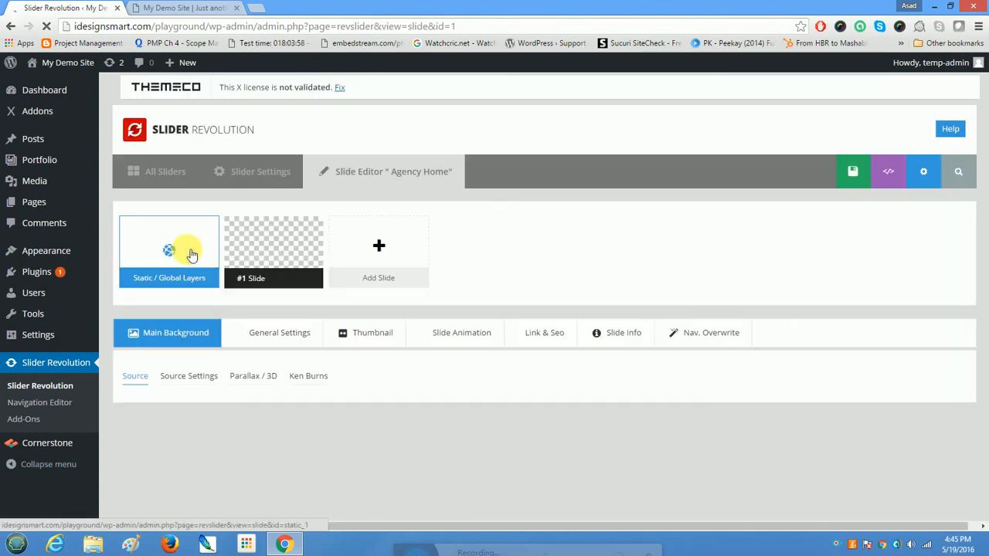
pyautogui.scroll(-4, 387, 400)
pyautogui.scroll(-6, 387, 400)
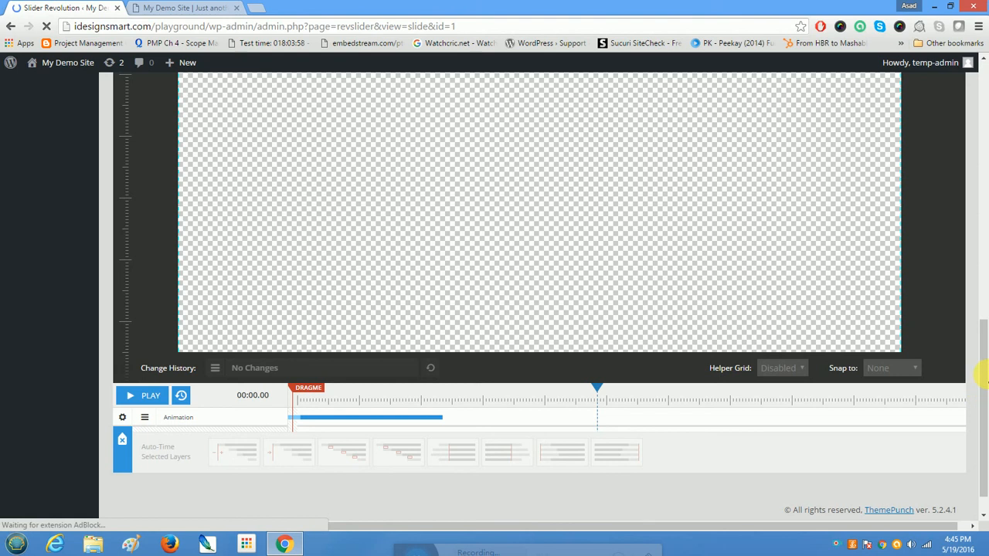
pyautogui.click(220, 8)
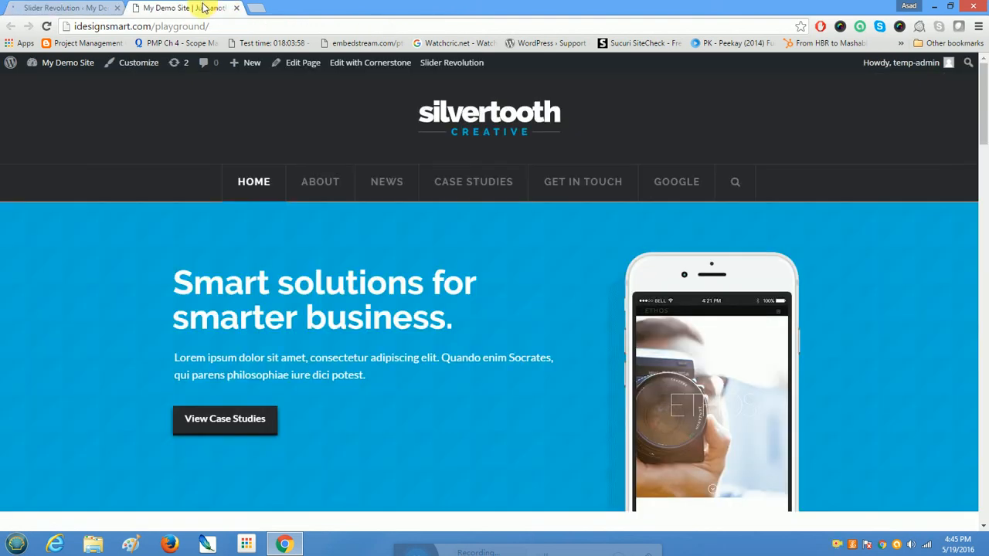
pyautogui.click(58, 8)
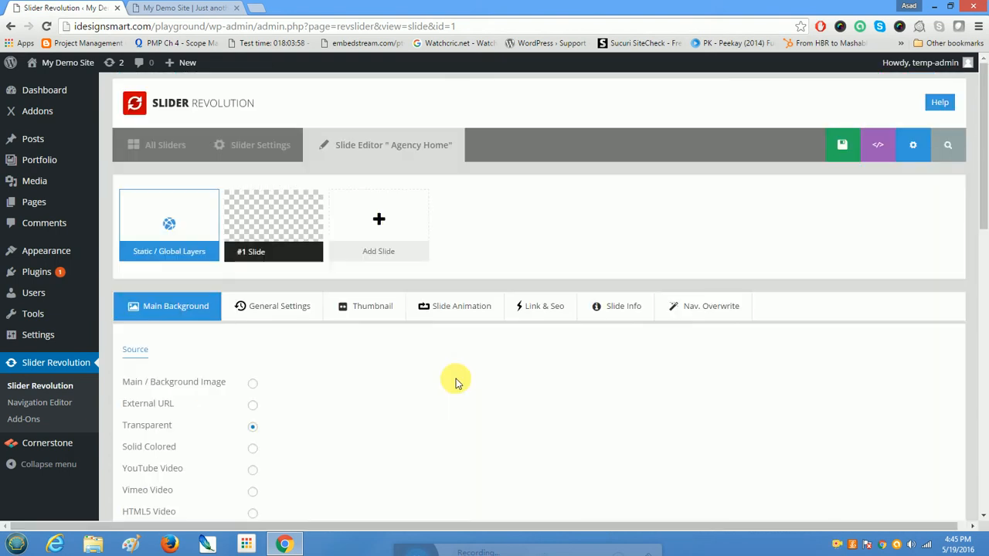
# Step: Replace the slide's "Smart solutions for" text layer with "IDESIGNSMART" and save the slide
pyautogui.scroll(-6, 453, 379)
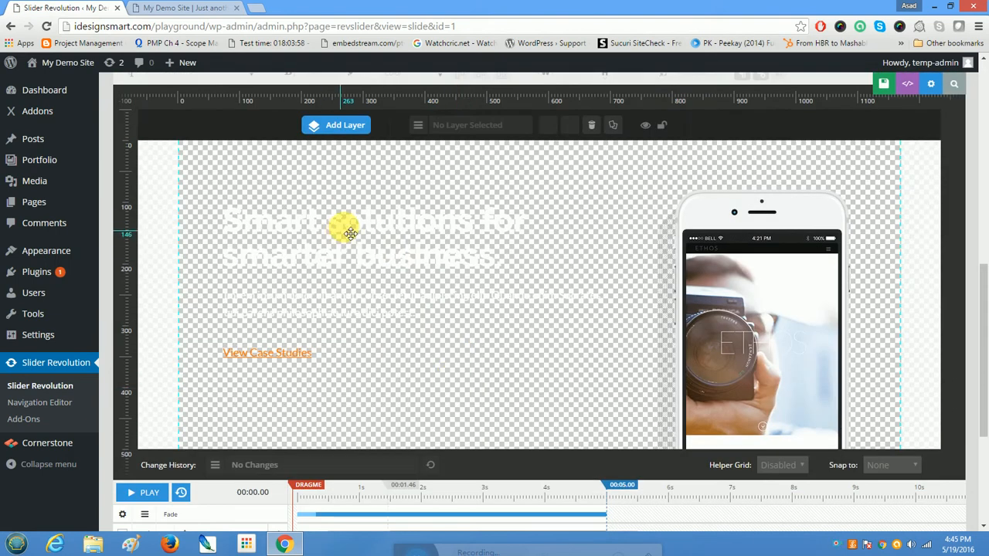
pyautogui.doubleClick(344, 229)
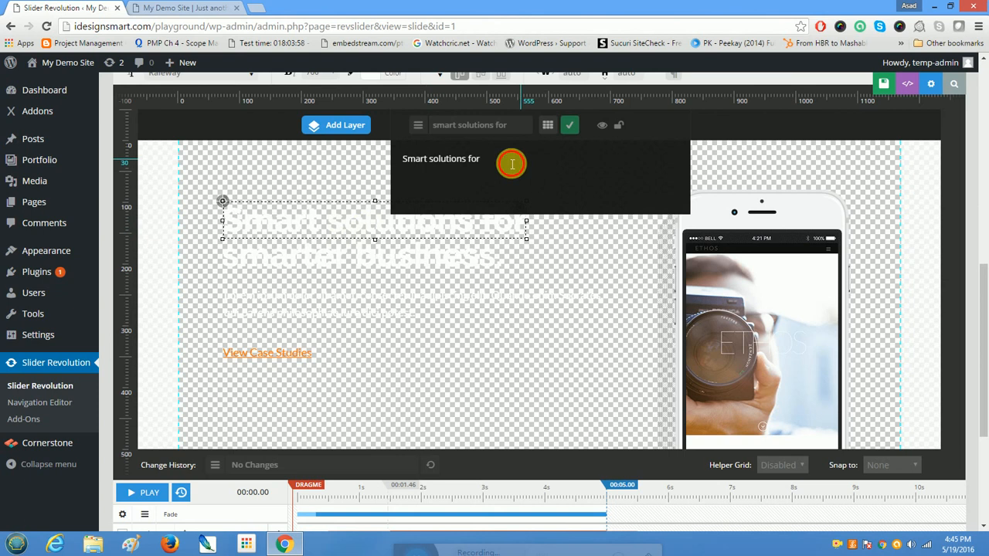
pyautogui.moveTo(519, 164); pyautogui.dragTo(360, 154)
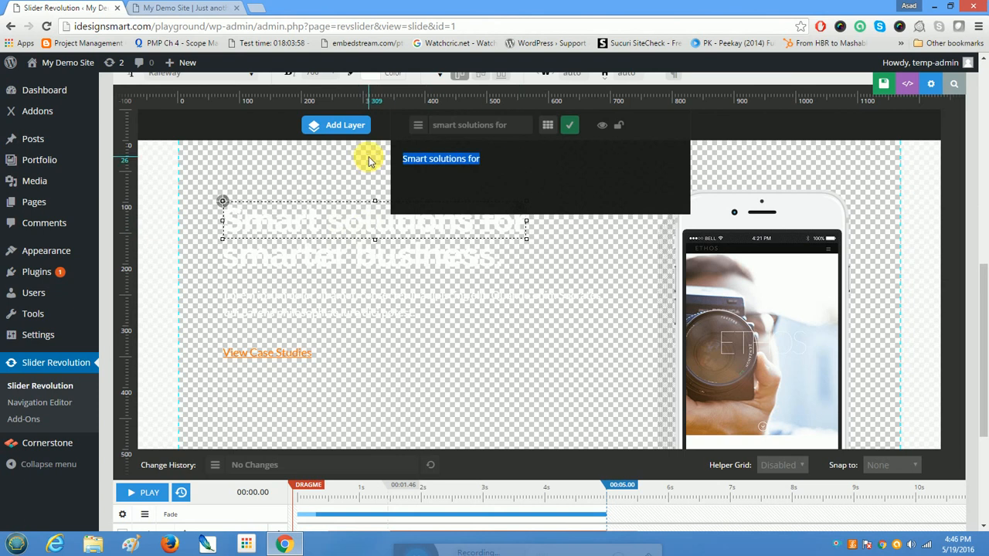
pyautogui.write('IDESIGNSMART')
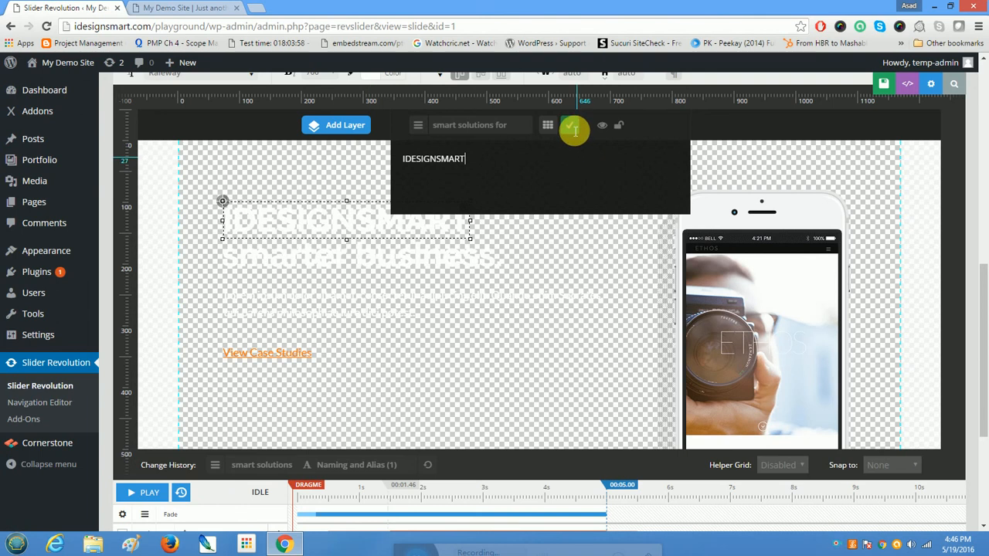
pyautogui.click(575, 131)
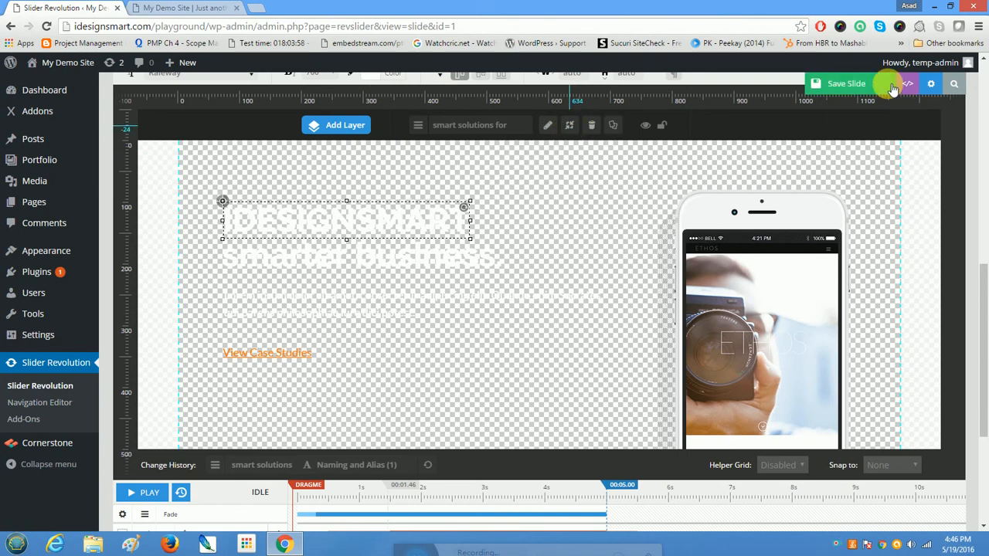
pyautogui.click(840, 104)
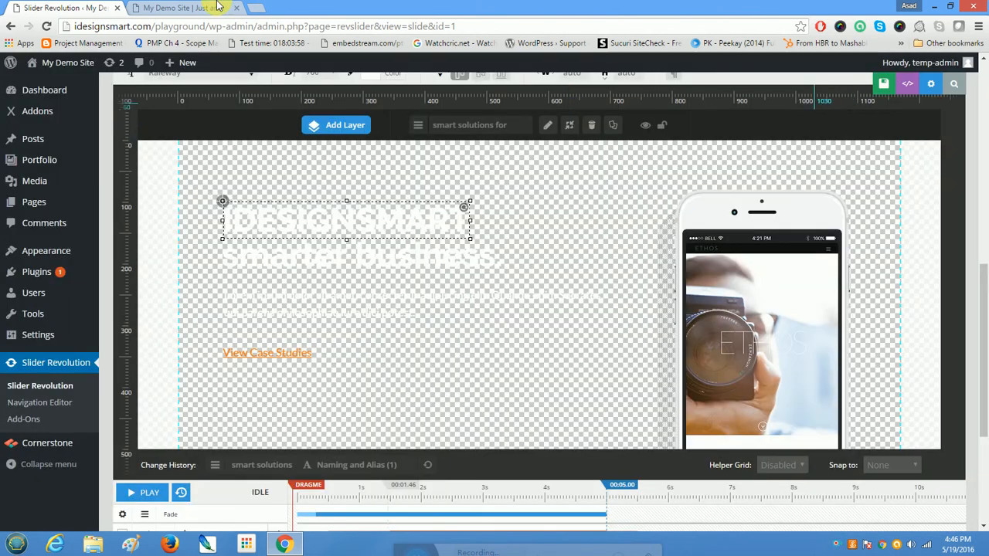
# Step: Reload the live homepage and check the edited slider heading and the content section below it
pyautogui.click(166, 8)
pyautogui.click(47, 26)
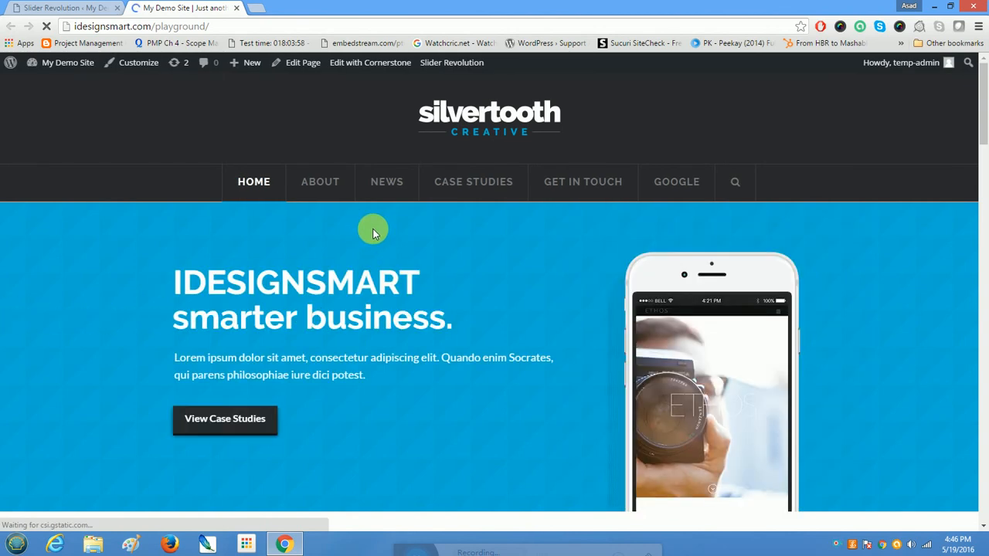
pyautogui.scroll(-1, 421, 360)
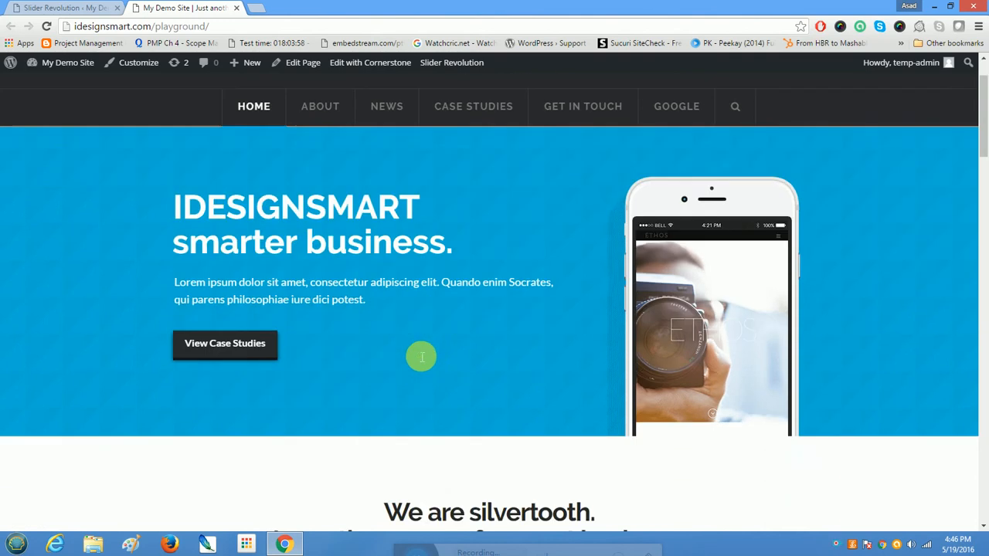
pyautogui.scroll(-2, 421, 357)
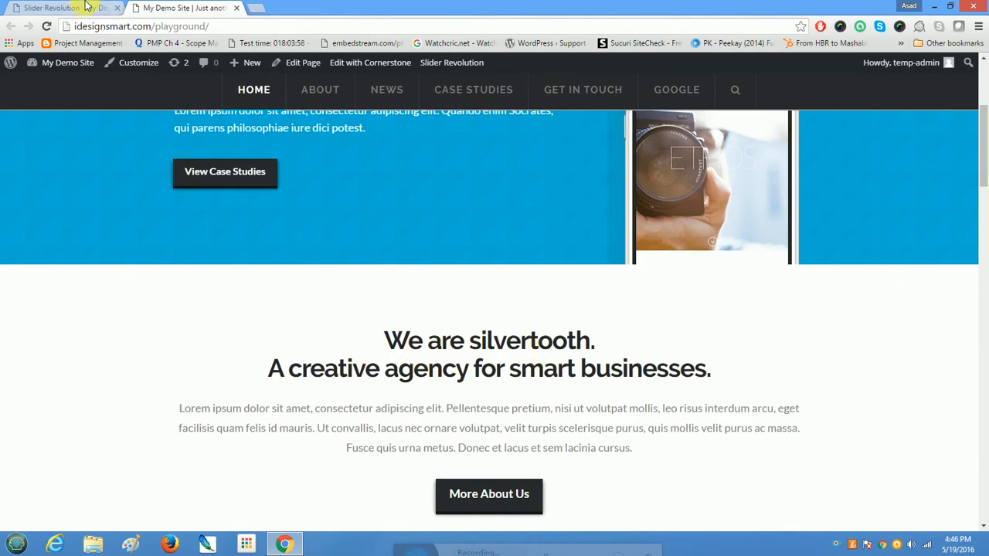
# Step: Close the Slider Revolution tab and open the live homepage for editing in Cornerstone
pyautogui.click(87, 7)
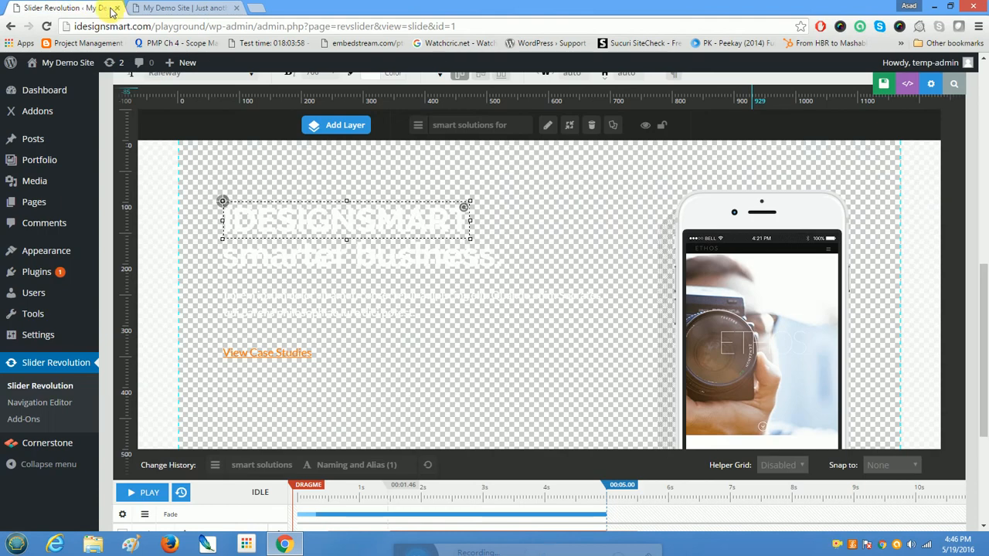
pyautogui.click(117, 9)
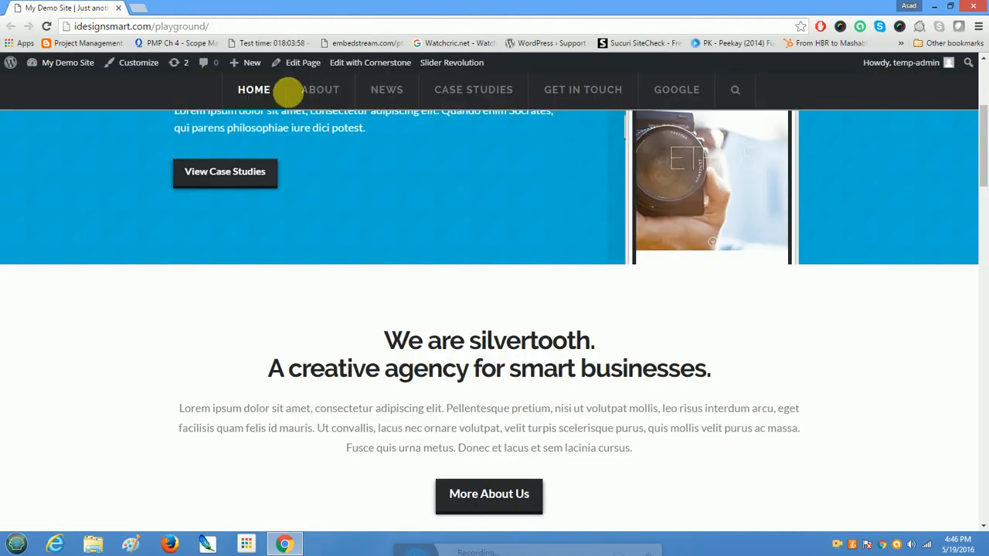
pyautogui.click(360, 65)
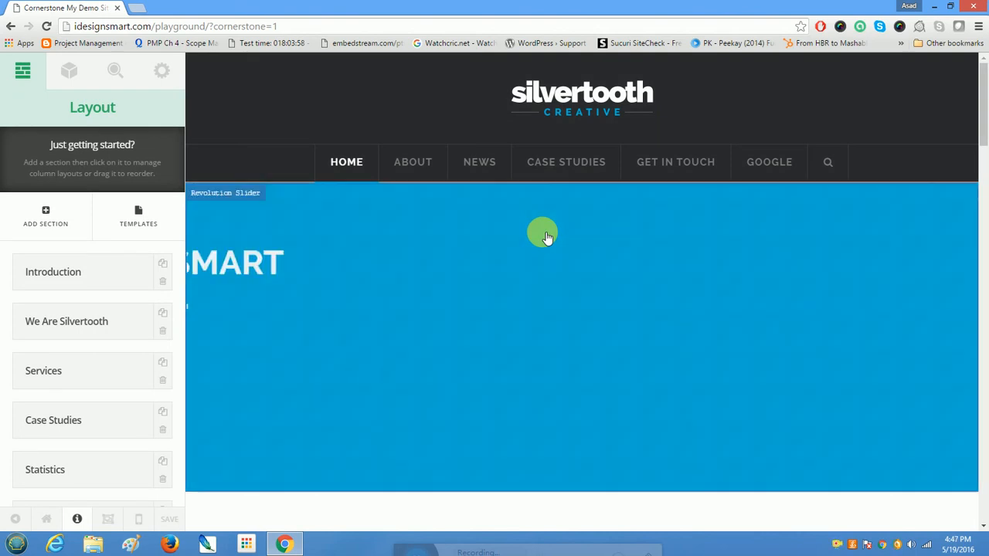
# Step: Replace the "We are silvertooth" section headline with "I offer premium themeforest services at a REASONABLE PRICE !" and save the page
pyautogui.scroll(-5, 545, 236)
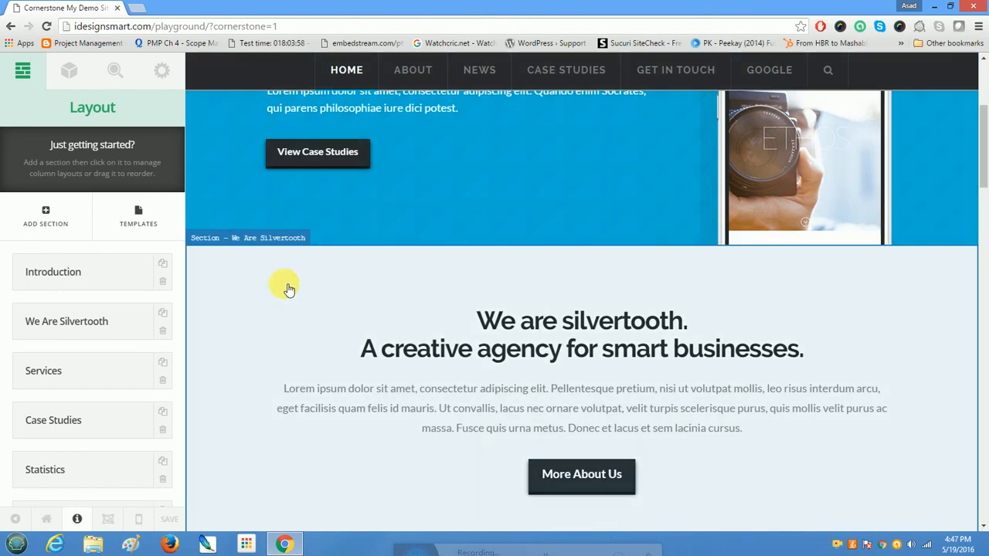
pyautogui.click(288, 289)
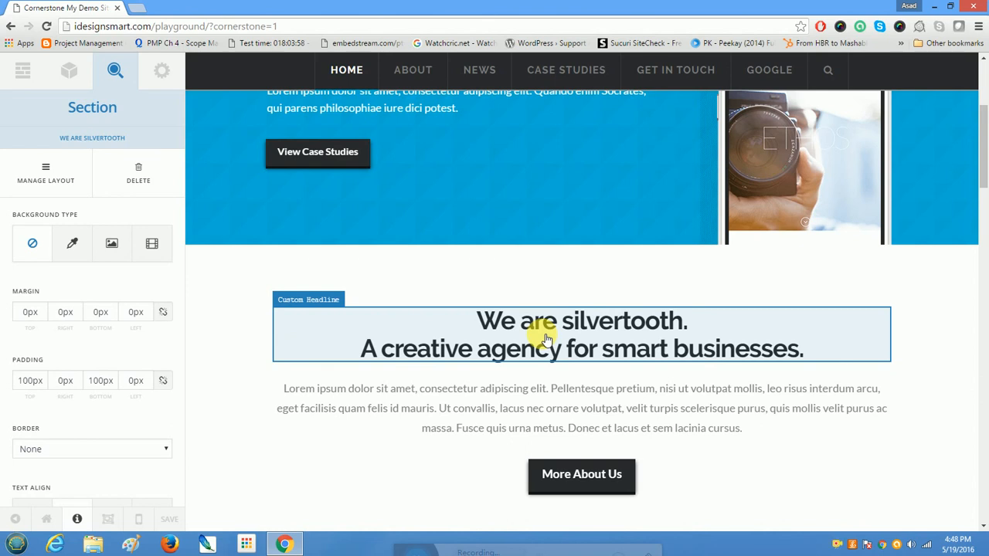
pyautogui.click(544, 338)
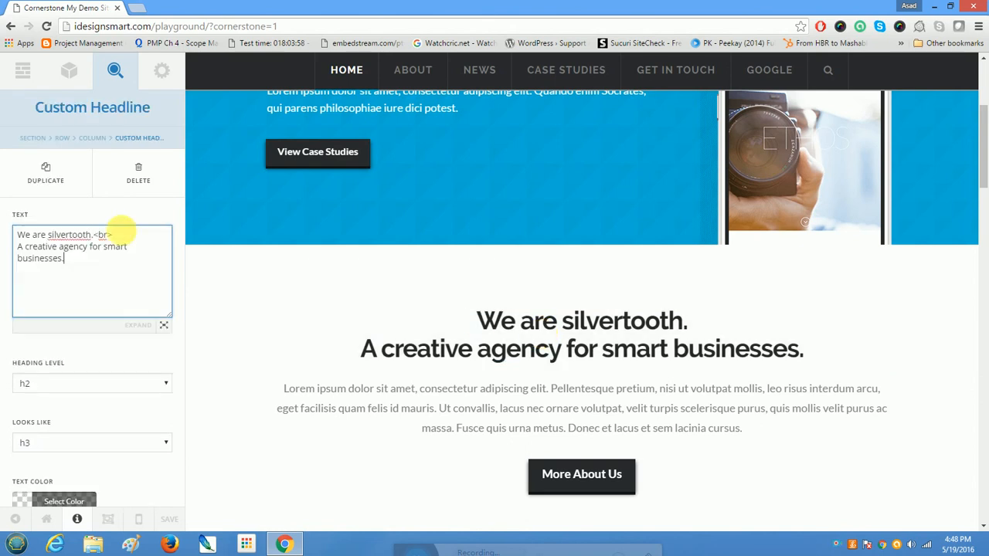
pyautogui.moveTo(98, 267); pyautogui.dragTo(8, 236)
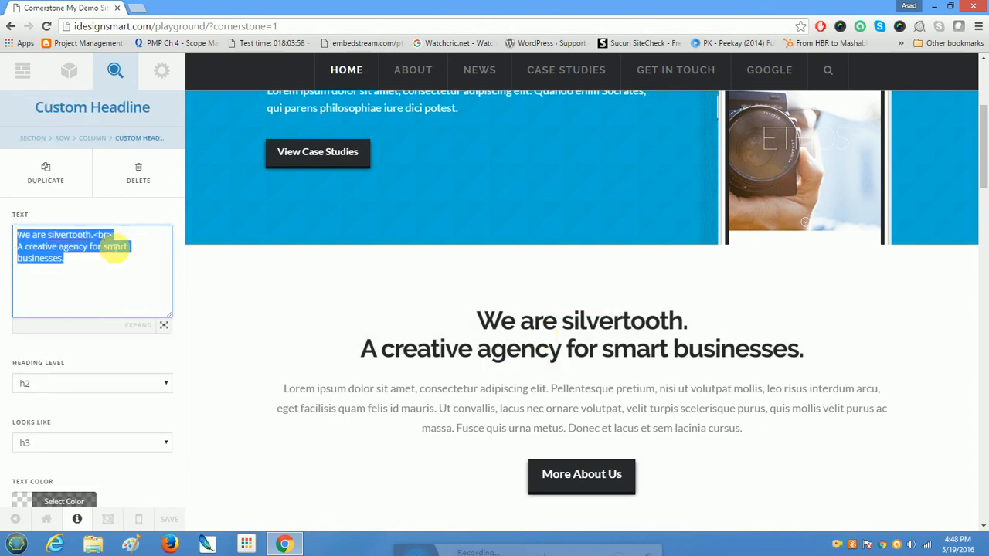
pyautogui.write('I offer premiu')
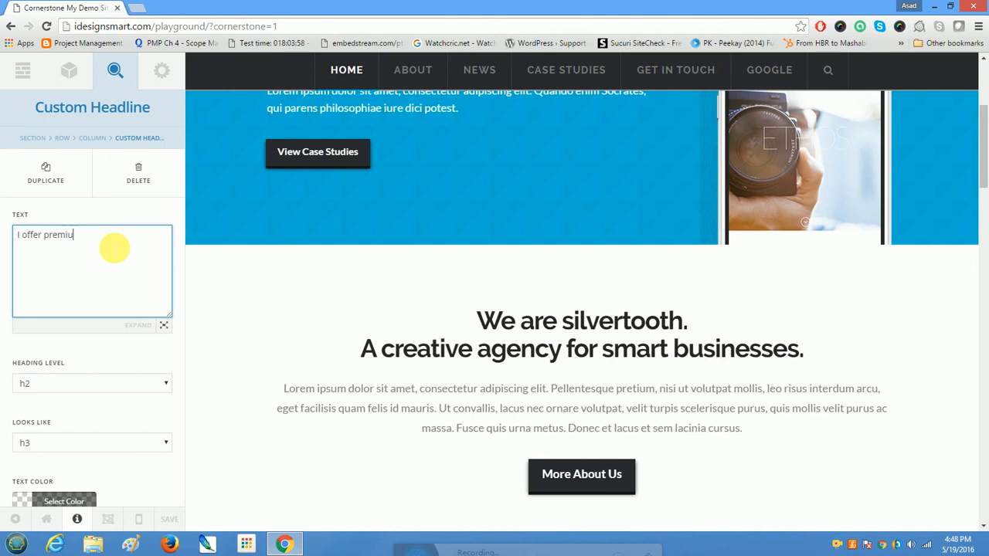
pyautogui.write('services at a REASONABLE PRICE !')
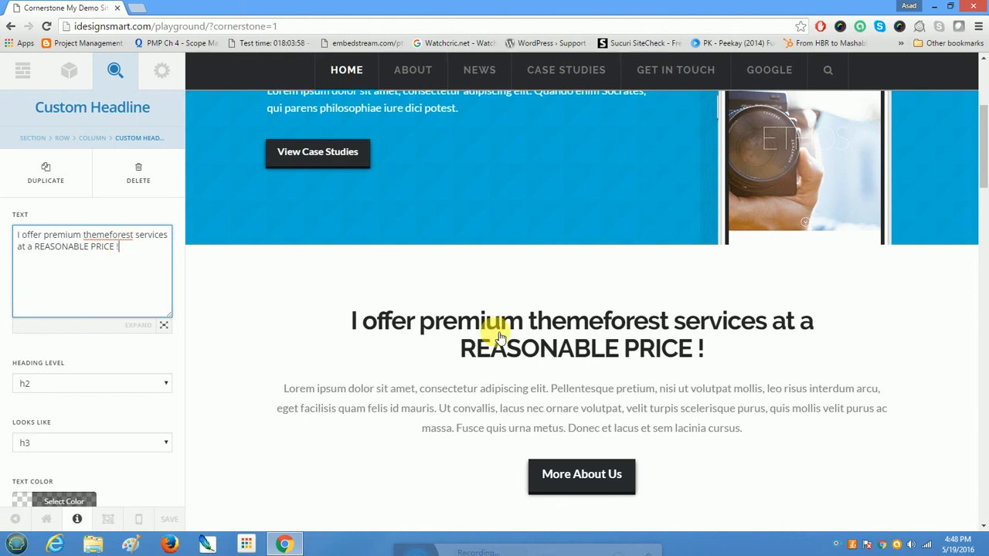
pyautogui.click(129, 215)
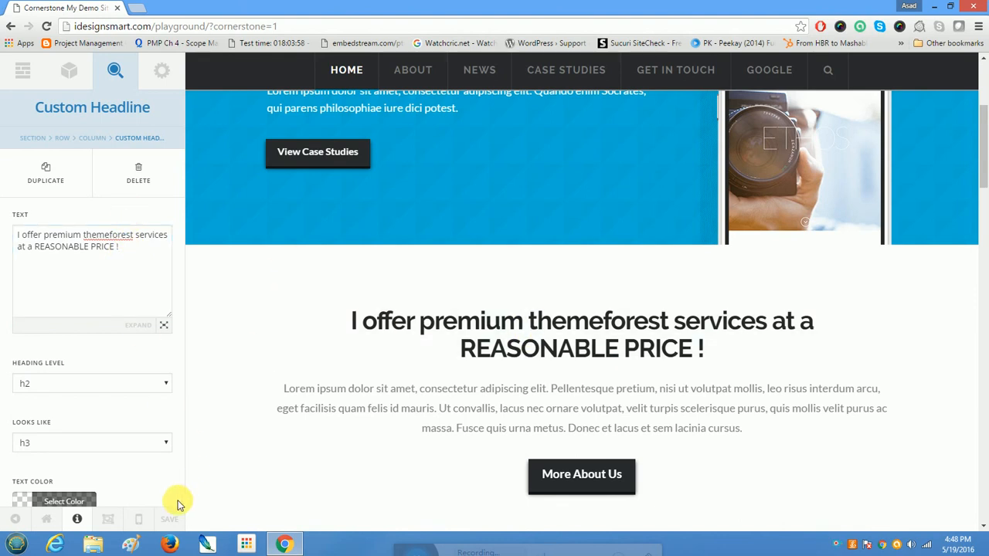
pyautogui.click(170, 521)
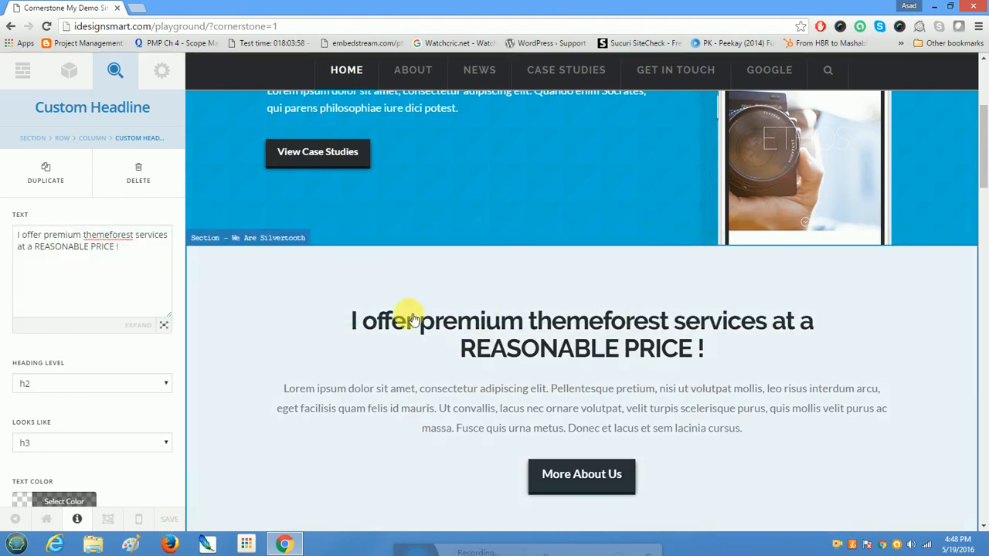
# Step: Try heading levels h3, h4 and h5 on the edited headline and return it to h2
pyautogui.scroll(-2, 144, 324)
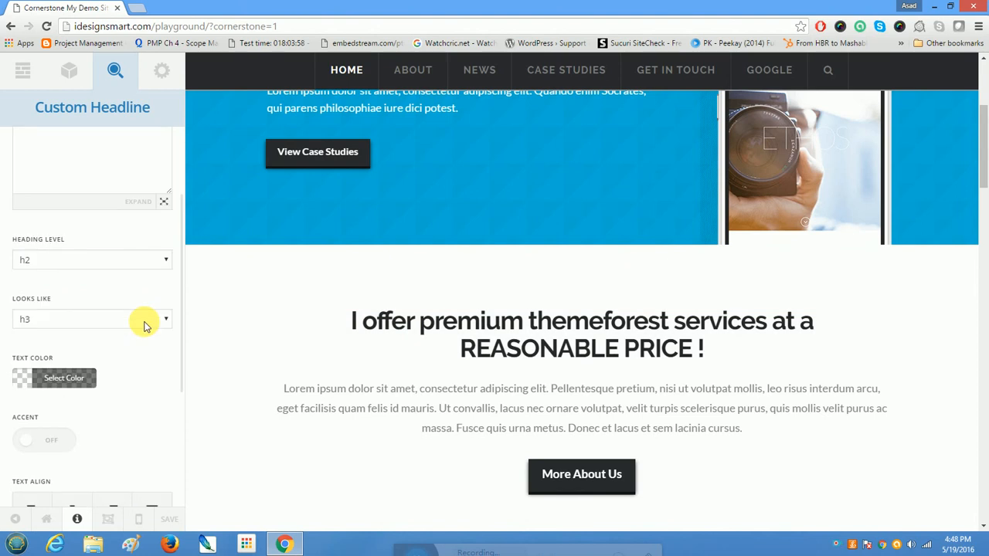
pyautogui.scroll(1, 144, 325)
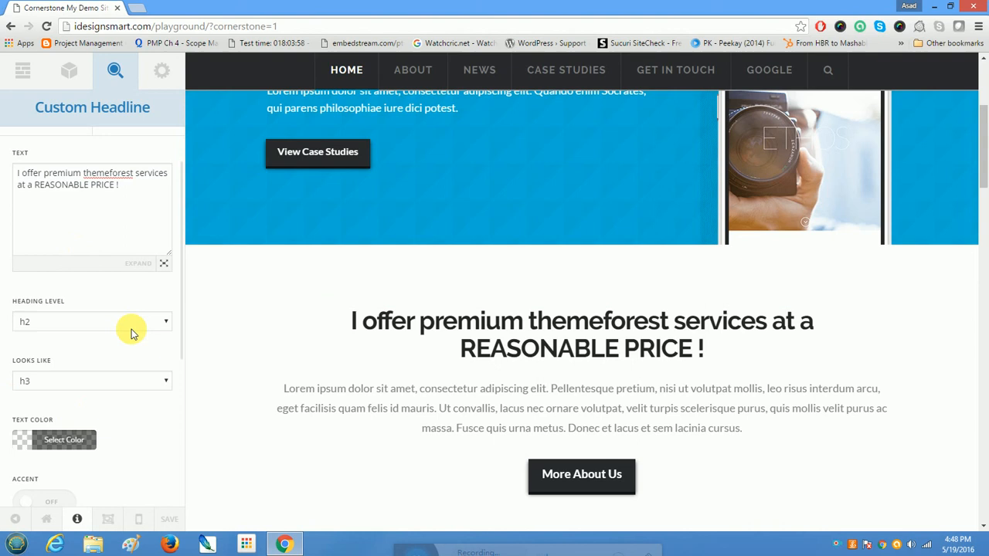
pyautogui.scroll(1, 132, 333)
pyautogui.click(105, 261)
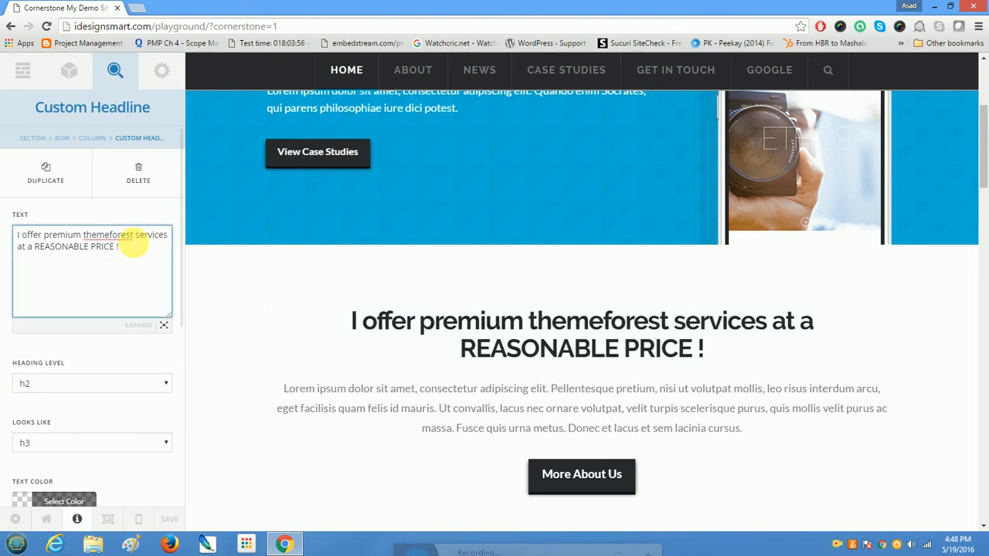
pyautogui.scroll(-1, 88, 403)
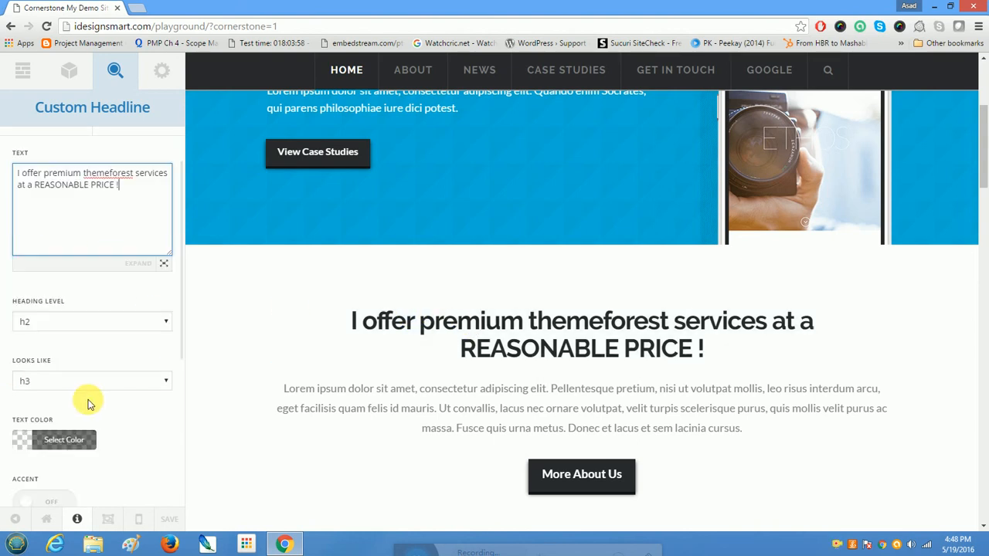
pyautogui.click(77, 324)
pyautogui.click(66, 363)
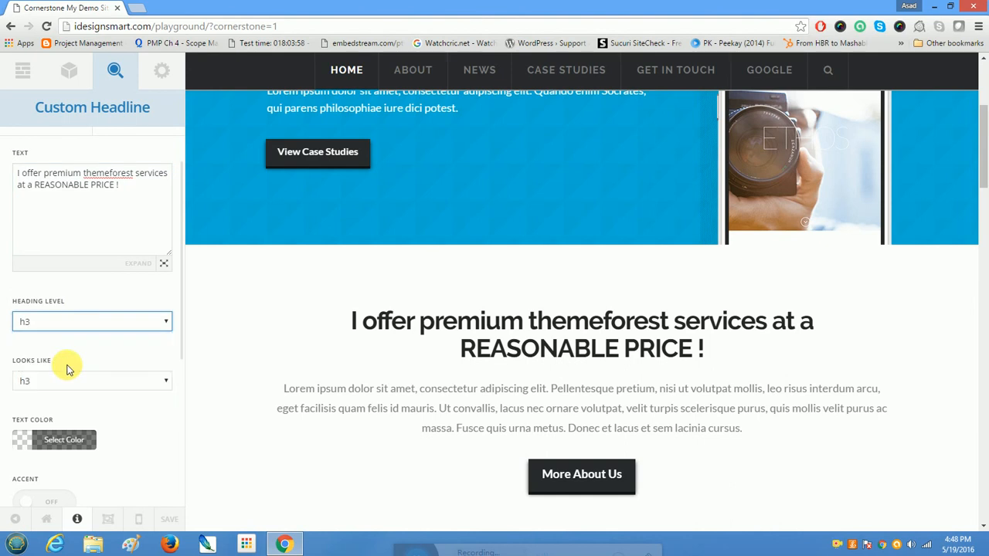
pyautogui.click(67, 320)
pyautogui.click(48, 376)
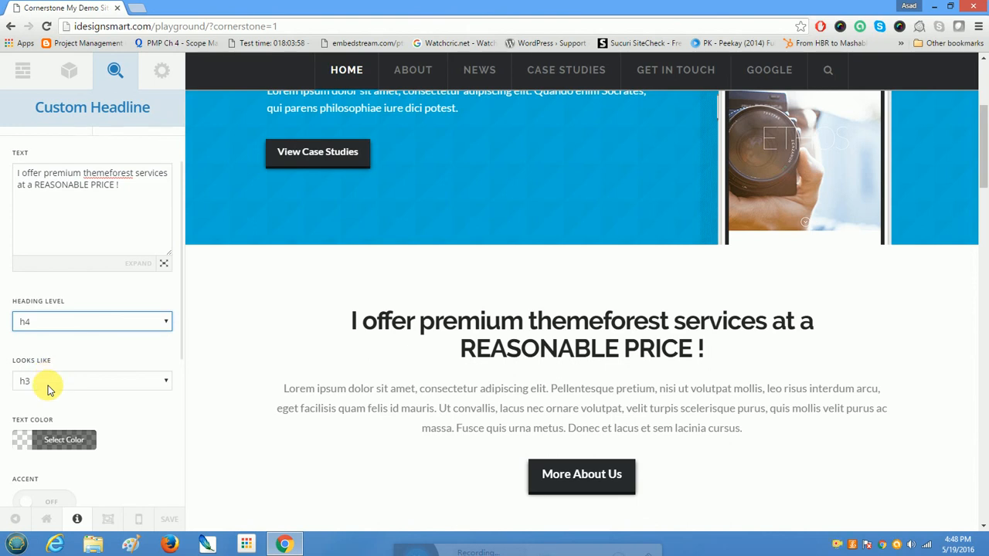
pyautogui.click(52, 324)
pyautogui.click(46, 393)
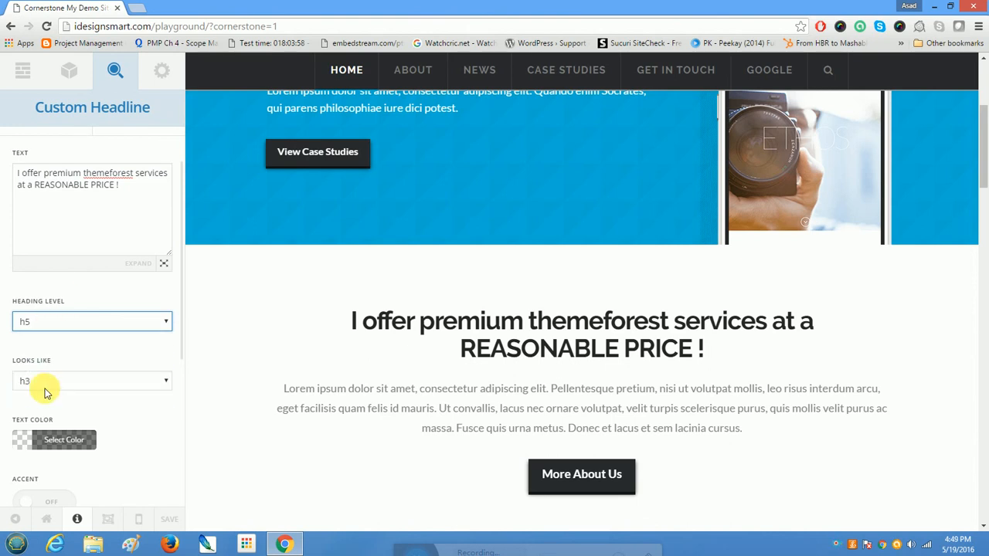
pyautogui.click(66, 331)
pyautogui.click(57, 352)
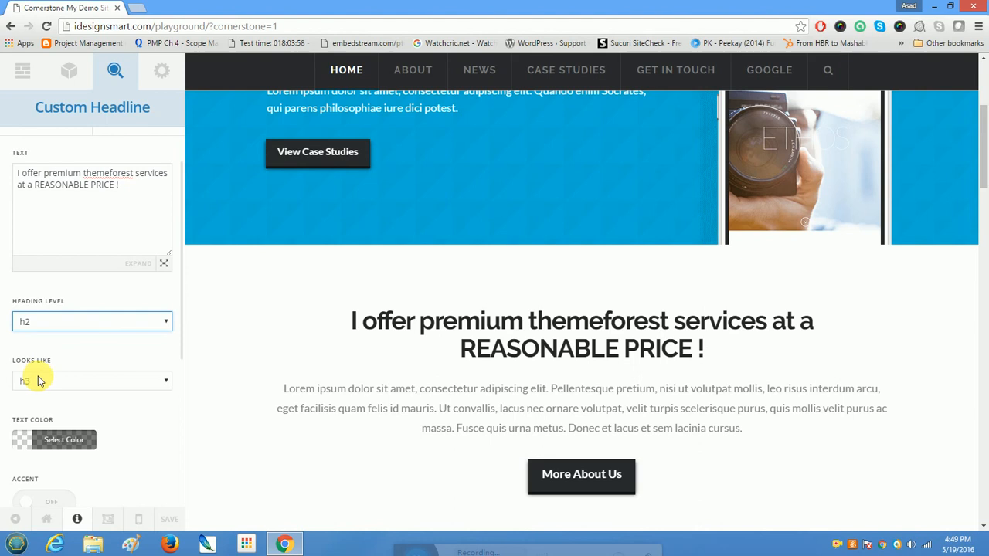
# Step: Try a bright red text color, rgb(236, 6, 6), on the headline
pyautogui.scroll(-2, 39, 381)
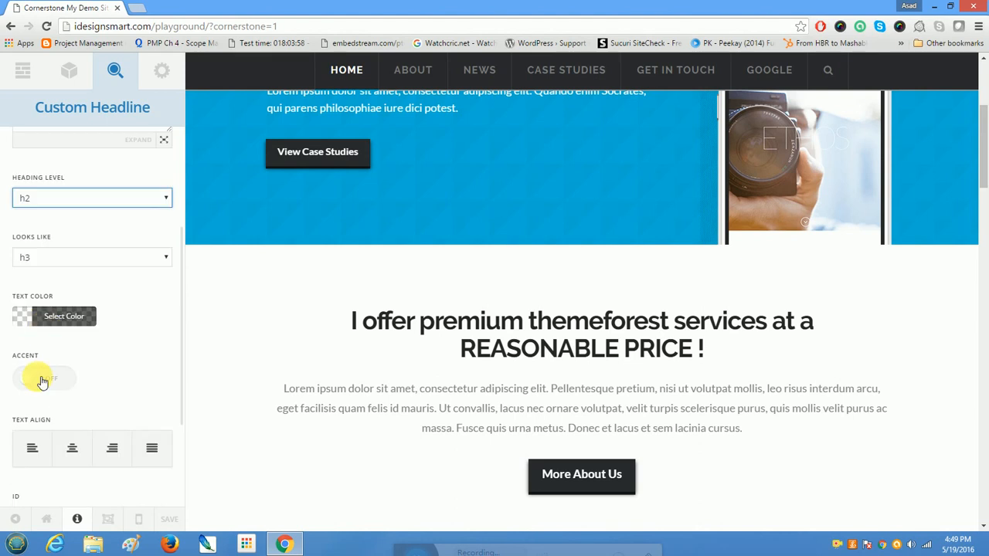
pyautogui.click(27, 317)
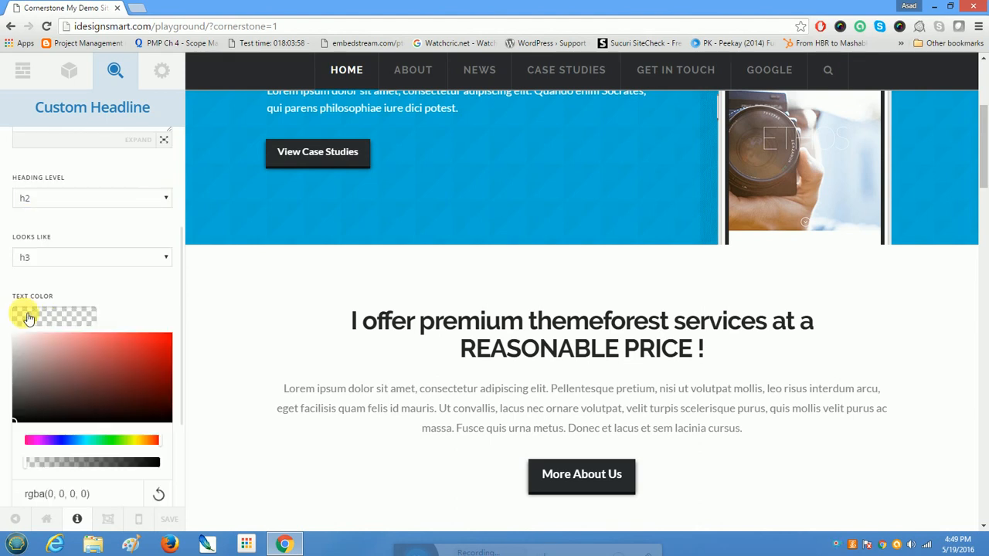
pyautogui.moveTo(20, 367)
pyautogui.mouseDown()
pyautogui.moveTo(65, 397)
pyautogui.moveTo(168, 347)
pyautogui.mouseUp()
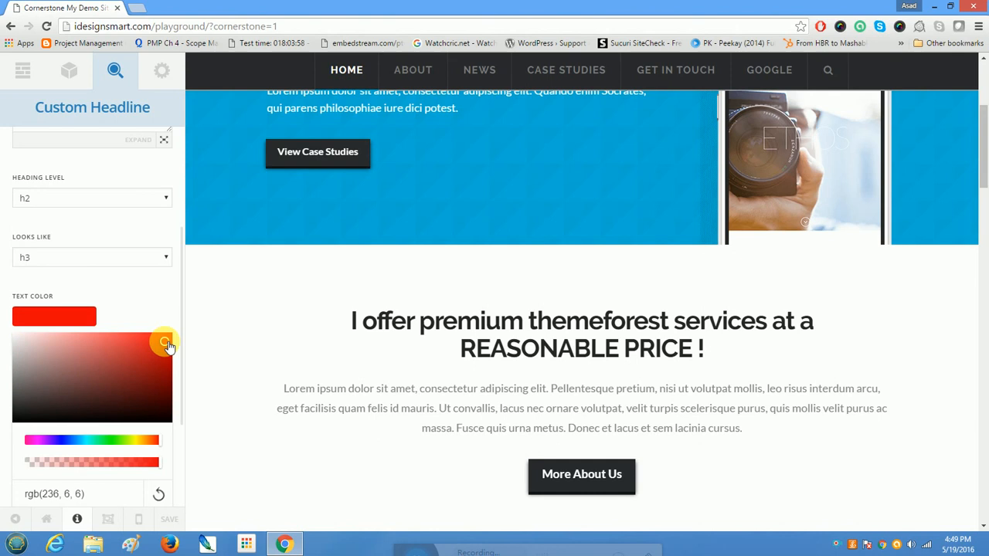
pyautogui.click(146, 289)
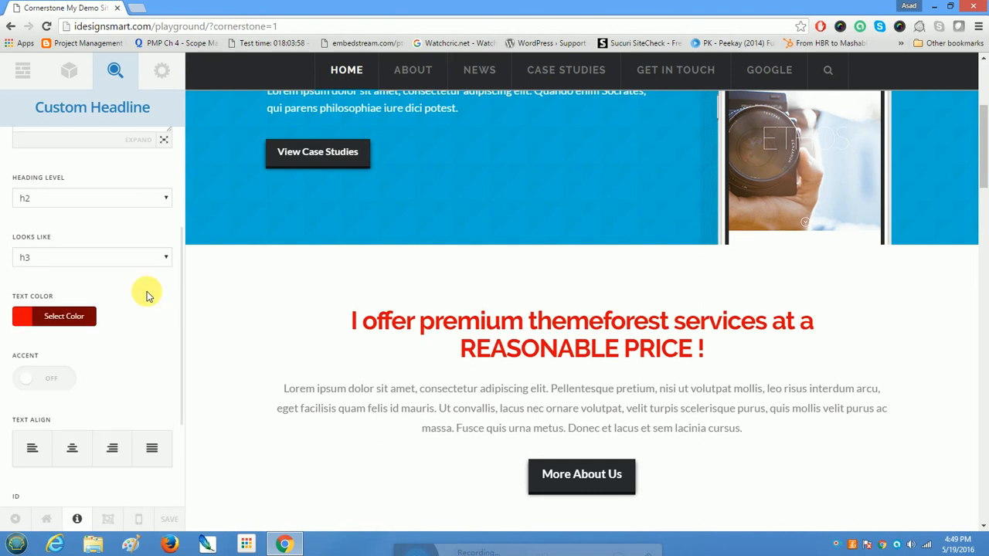
# Step: Change the headline's text color to a dark gray
pyautogui.click(30, 316)
pyautogui.click(20, 396)
pyautogui.click(148, 306)
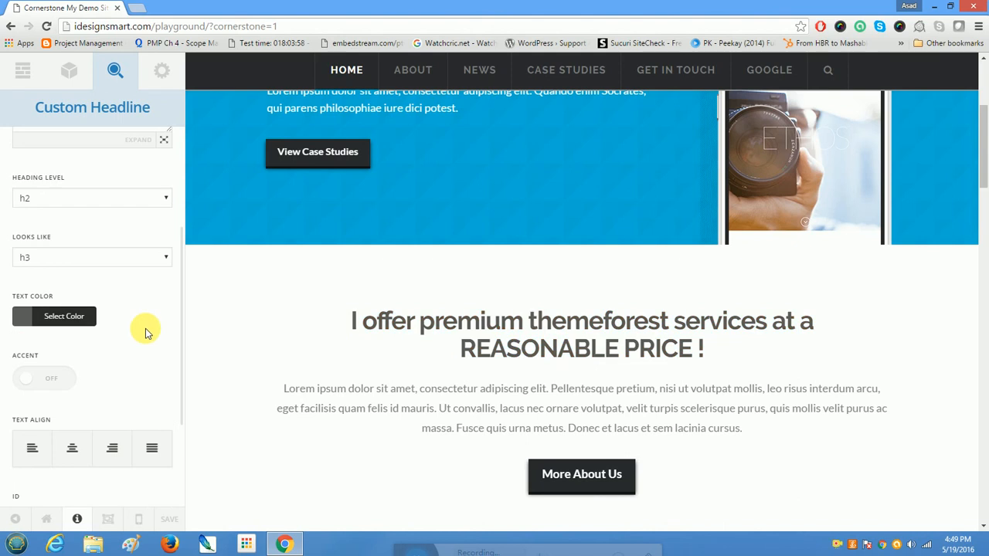
# Step: Try the justified and right text alignment options on the headline
pyautogui.scroll(-2, 144, 332)
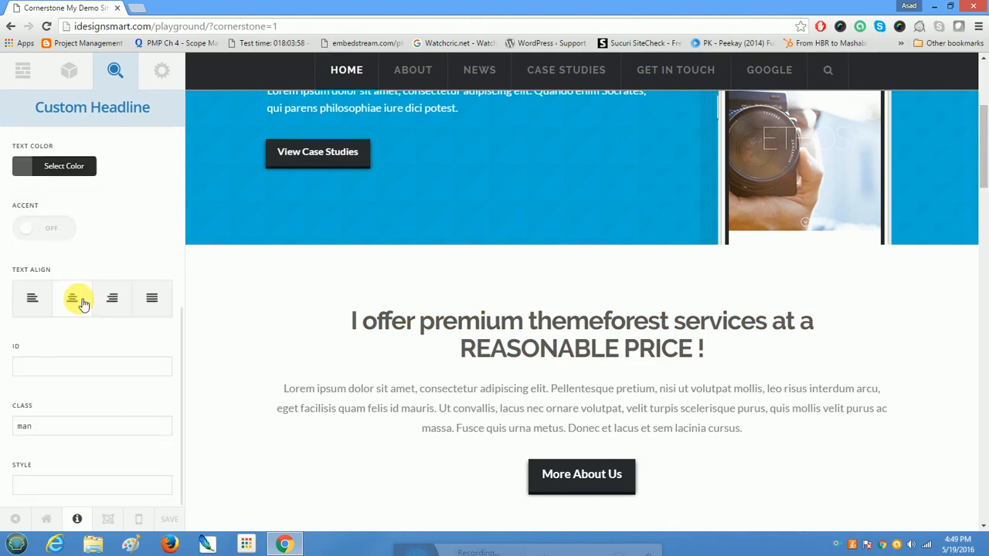
pyautogui.click(152, 300)
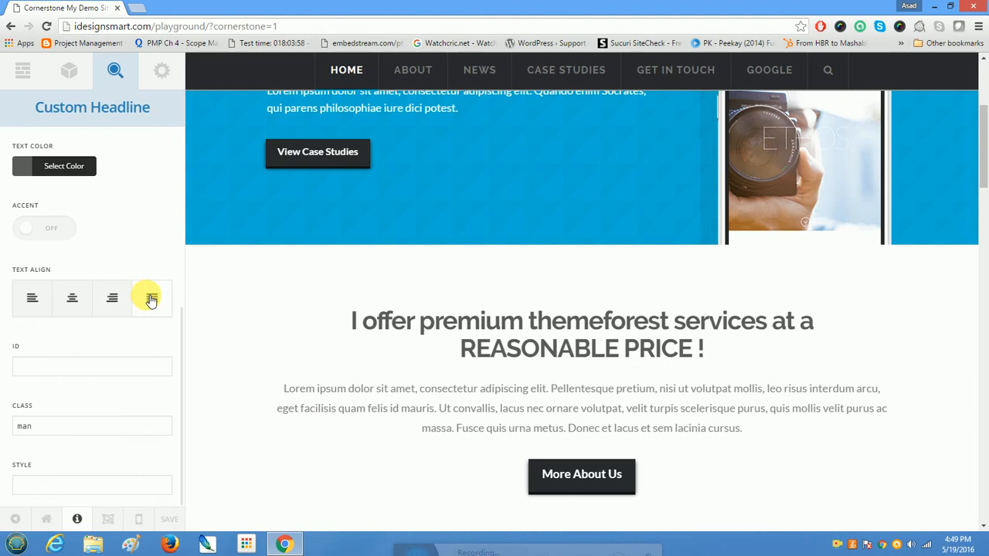
pyautogui.click(108, 304)
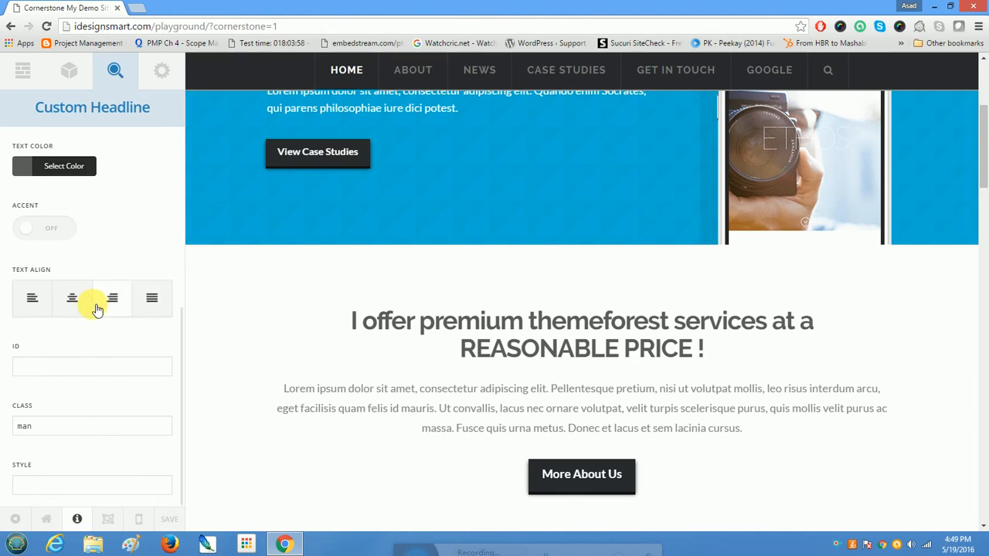
pyautogui.click(92, 304)
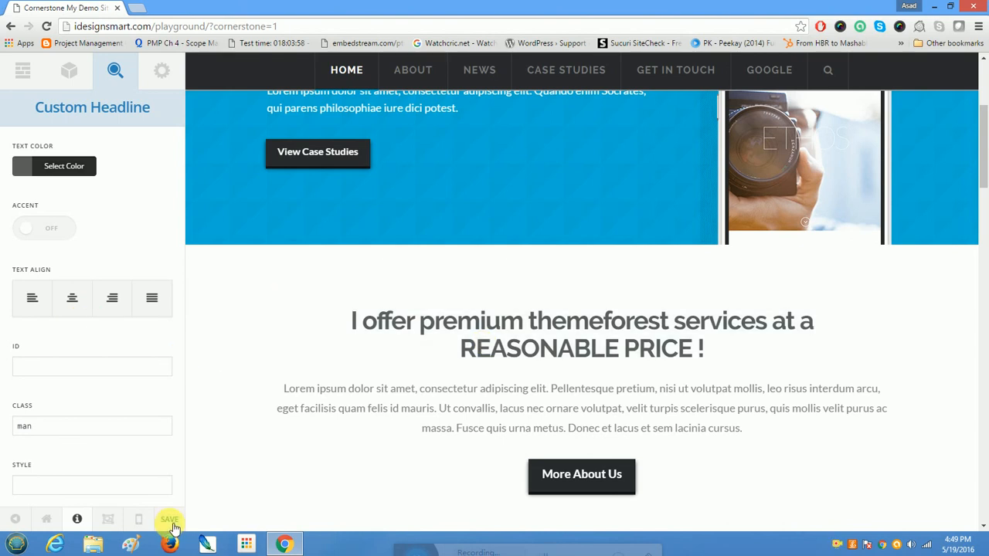
# Step: Open the raw content of the paragraph below the headline and examine its <p class="man"> tag and the replaceable text inside the tags
pyautogui.click(364, 396)
pyautogui.scroll(5, 139, 316)
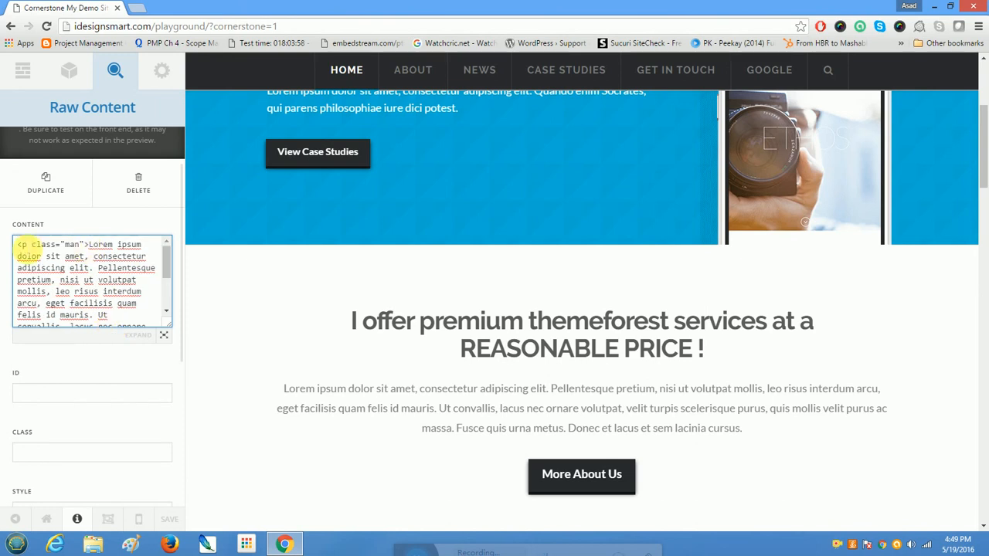
pyautogui.moveTo(19, 246); pyautogui.dragTo(86, 245)
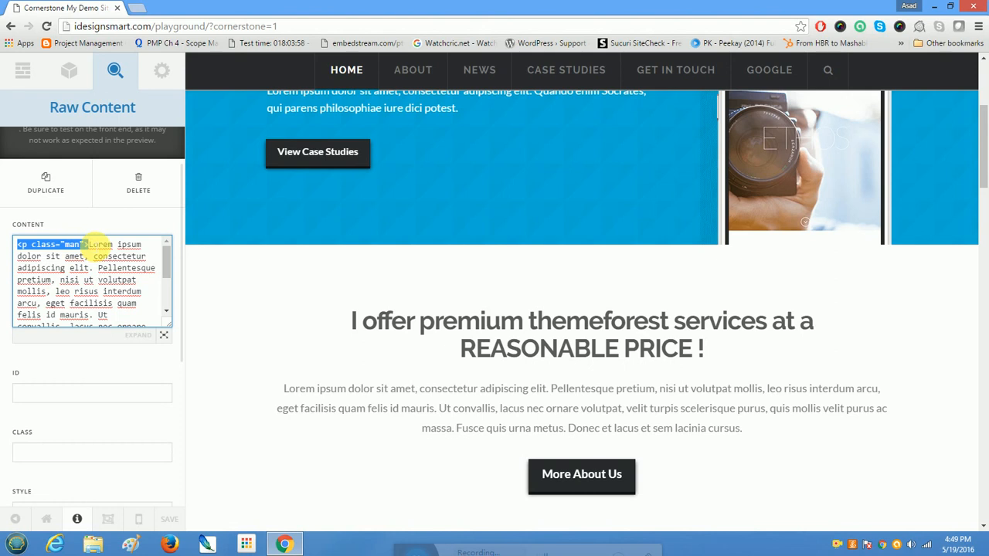
pyautogui.moveTo(87, 246); pyautogui.dragTo(91, 243)
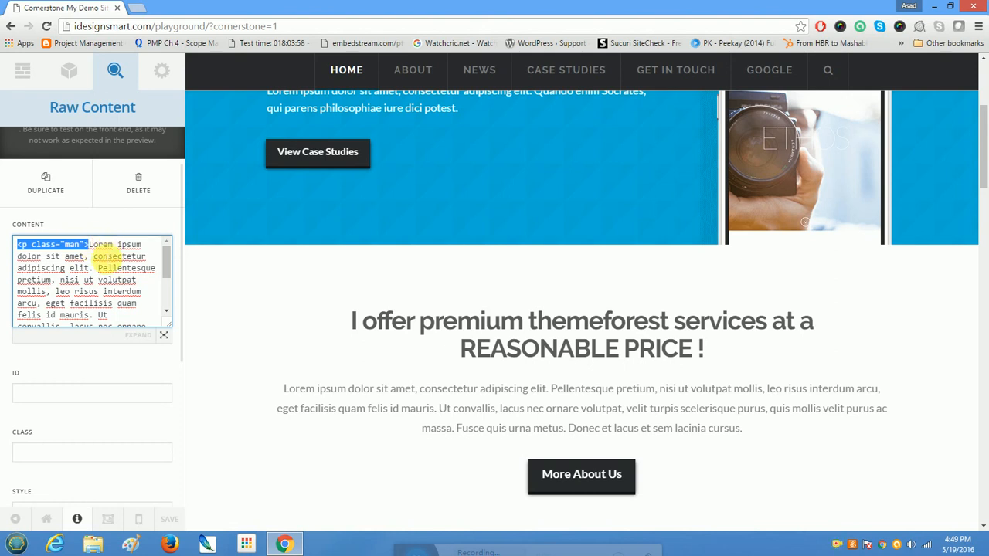
pyautogui.click(104, 259)
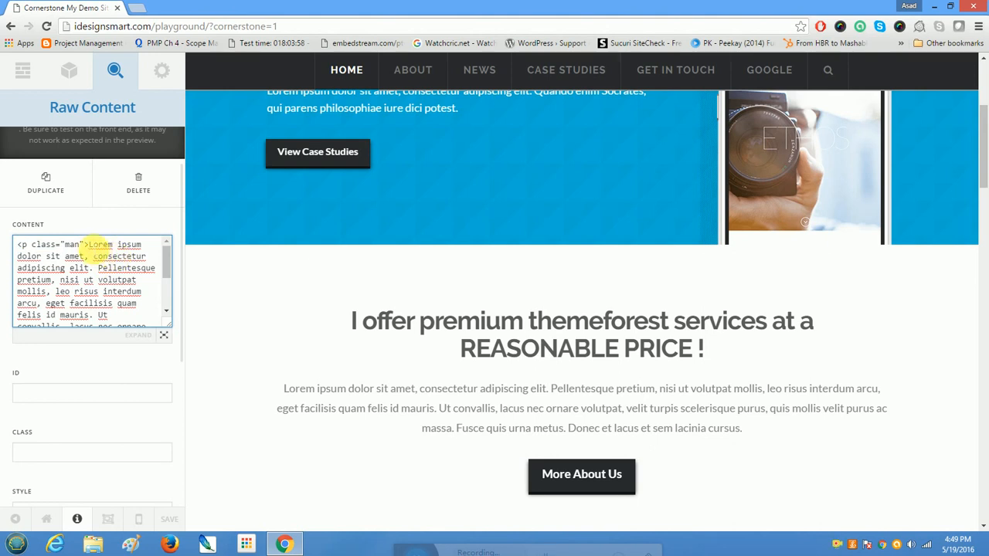
pyautogui.moveTo(92, 248); pyautogui.dragTo(56, 318)
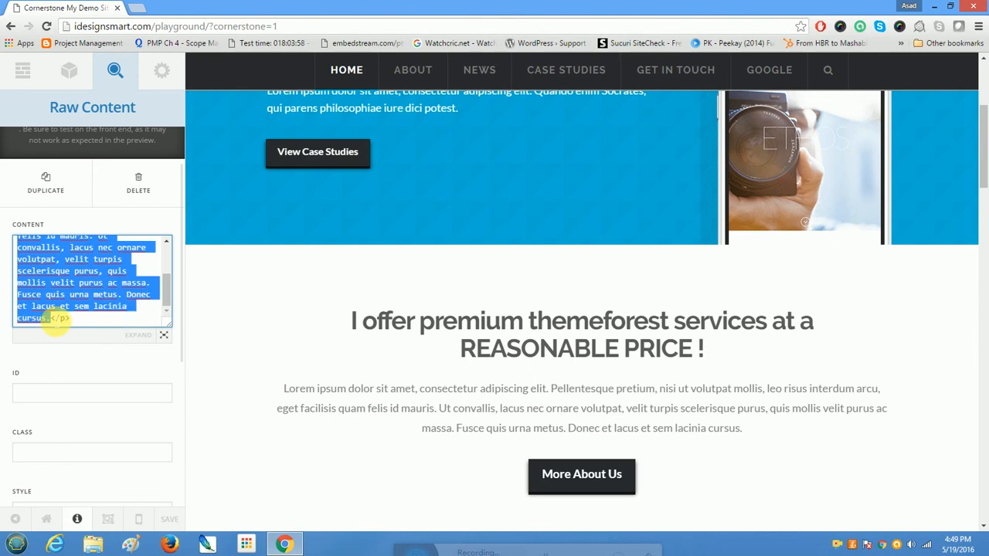
pyautogui.scroll(3, 55, 318)
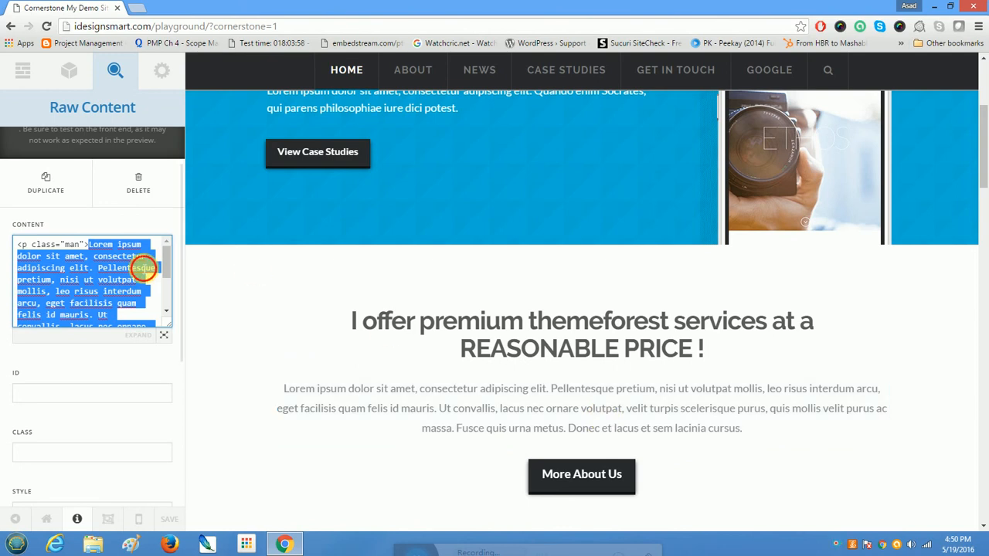
pyautogui.click(143, 268)
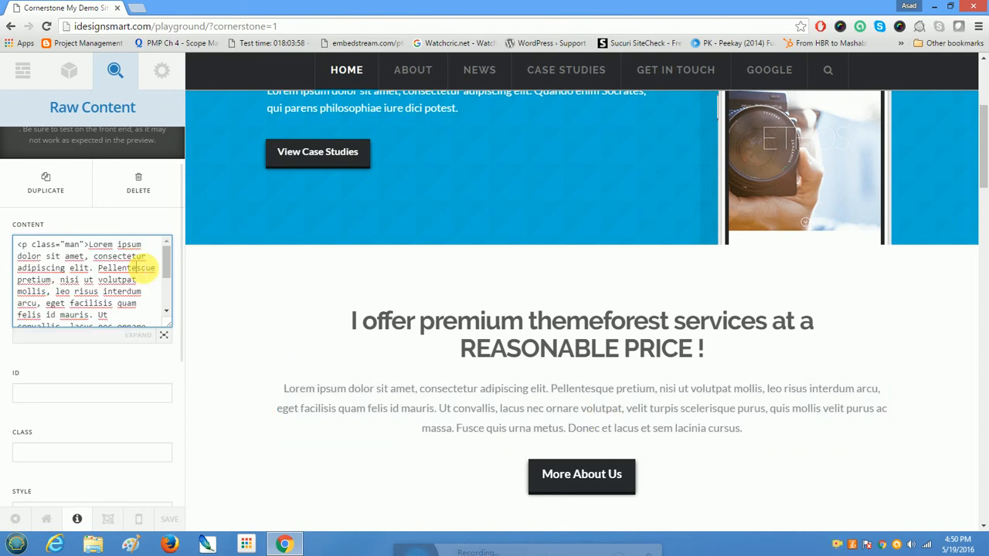
pyautogui.moveTo(89, 246); pyautogui.dragTo(17, 246)
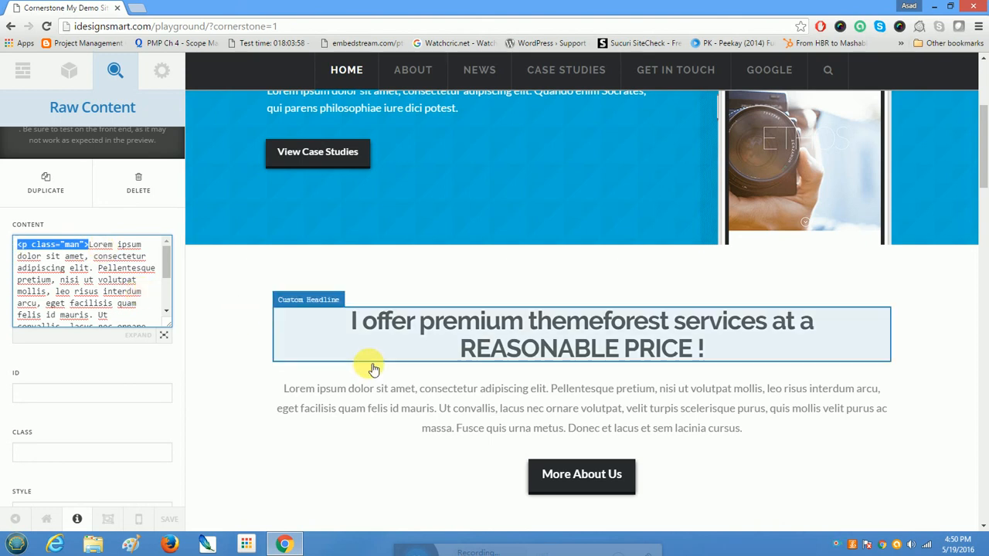
pyautogui.scroll(-3, 372, 368)
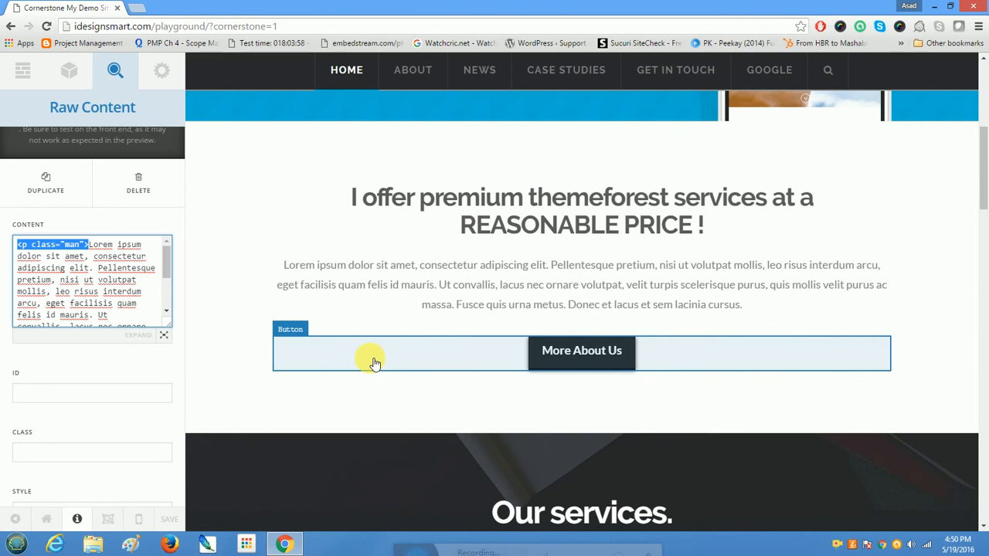
pyautogui.scroll(3, 373, 363)
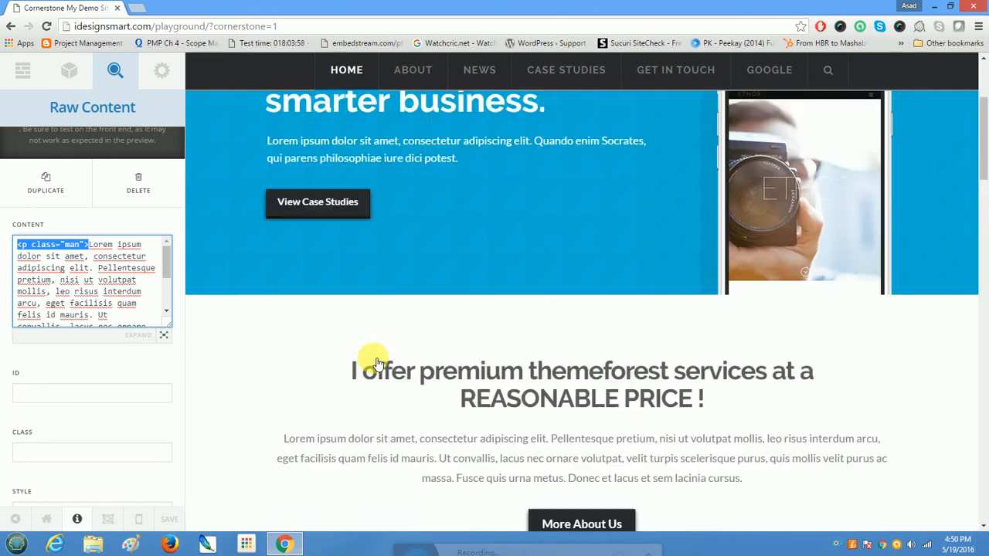
# Step: Open the settings of the "More About Us" button and examine its text and link address
pyautogui.scroll(-3, 601, 412)
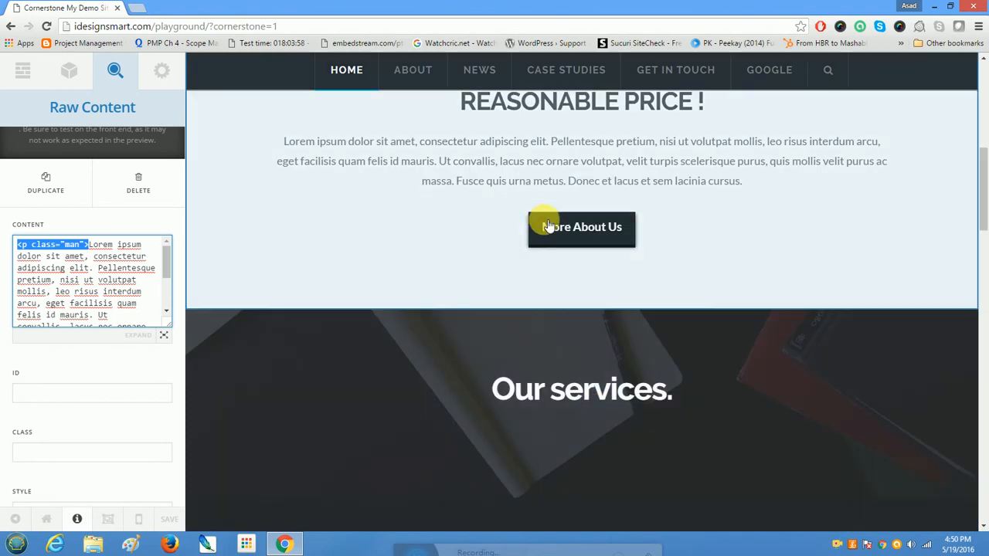
pyautogui.click(569, 227)
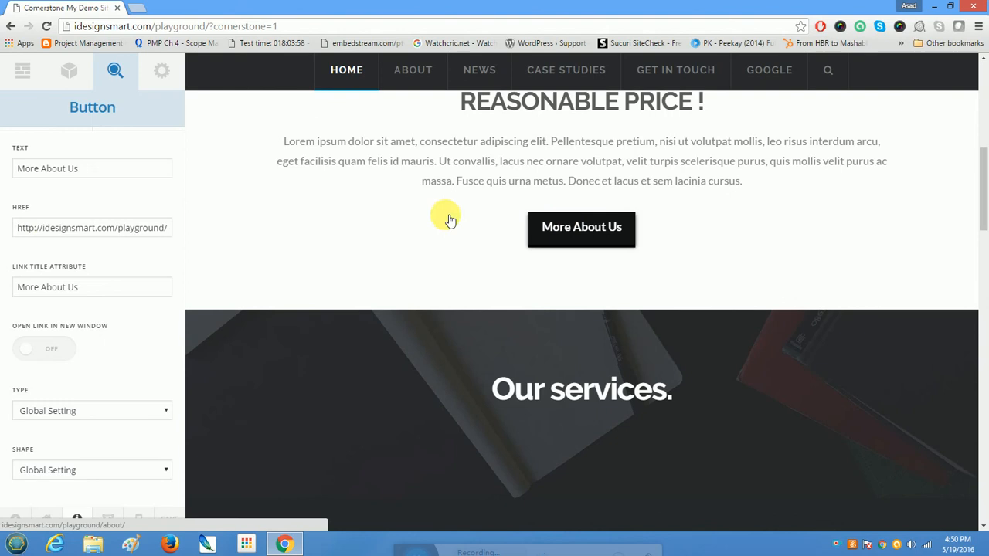
pyautogui.click(23, 235)
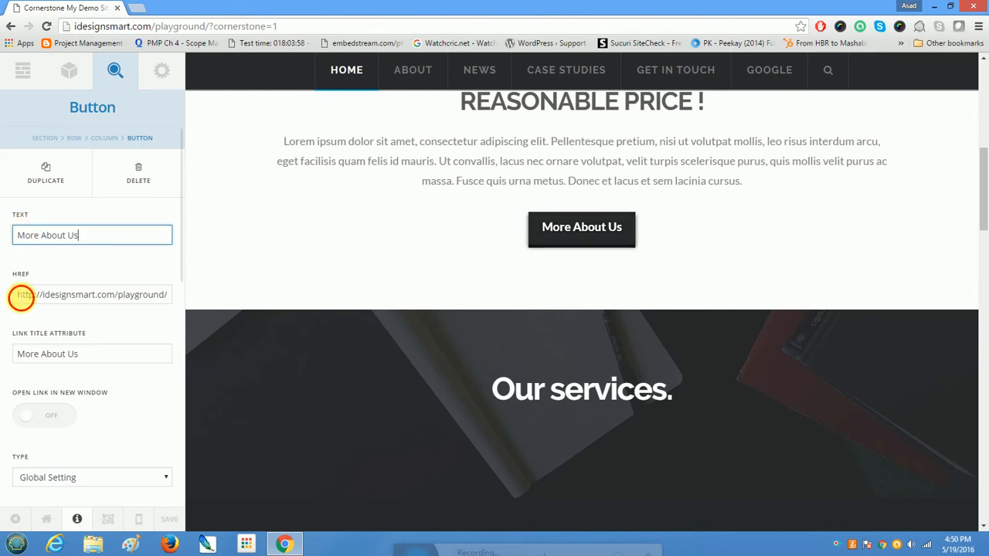
pyautogui.moveTo(23, 298); pyautogui.dragTo(249, 309)
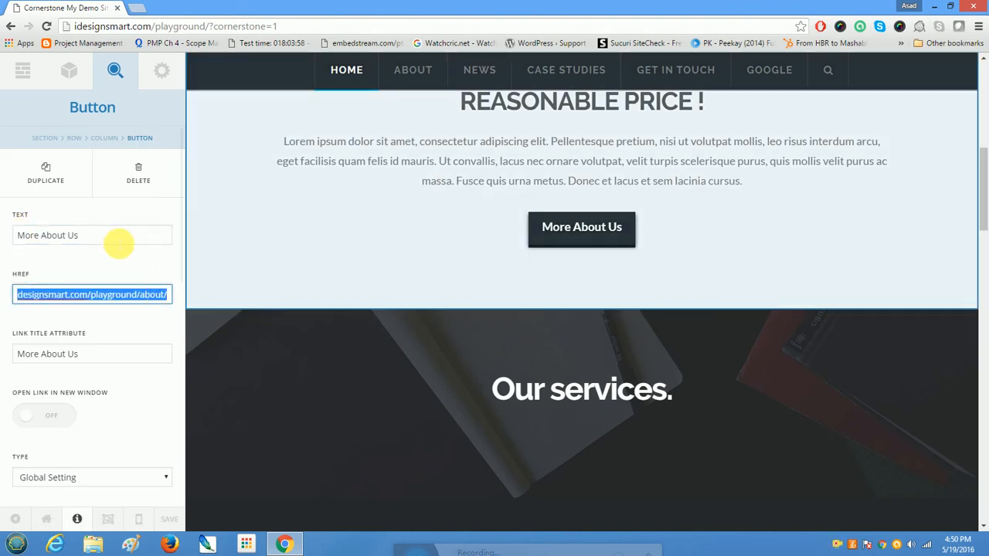
pyautogui.moveTo(116, 236); pyautogui.dragTo(10, 236)
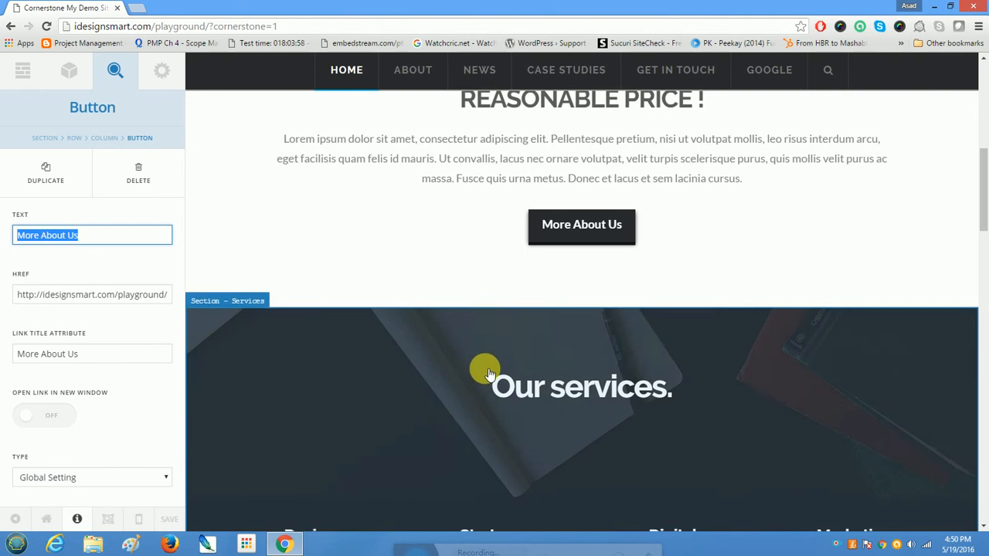
# Step: Replace the Services section's background image with bg-office-02-2.jpg from the media library
pyautogui.scroll(-2, 483, 371)
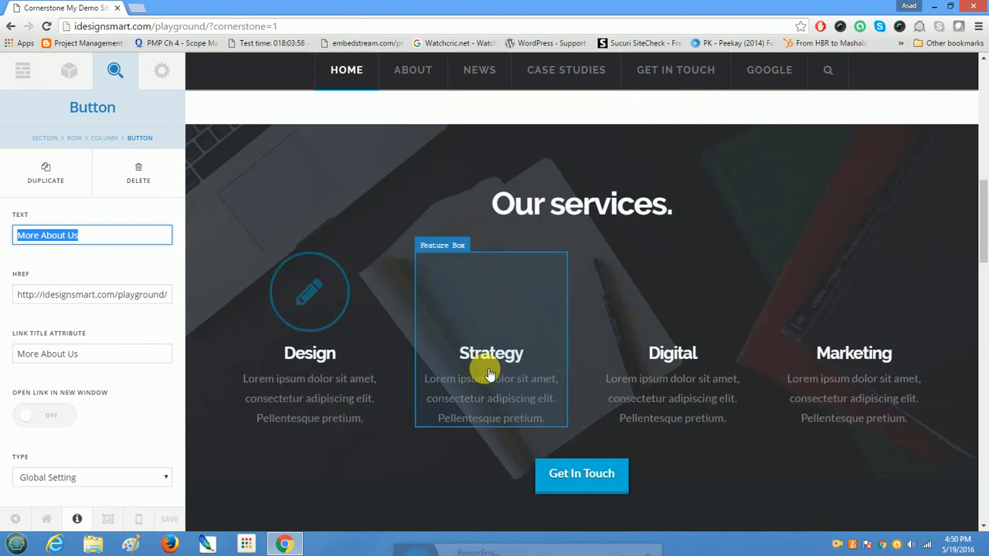
pyautogui.click(228, 137)
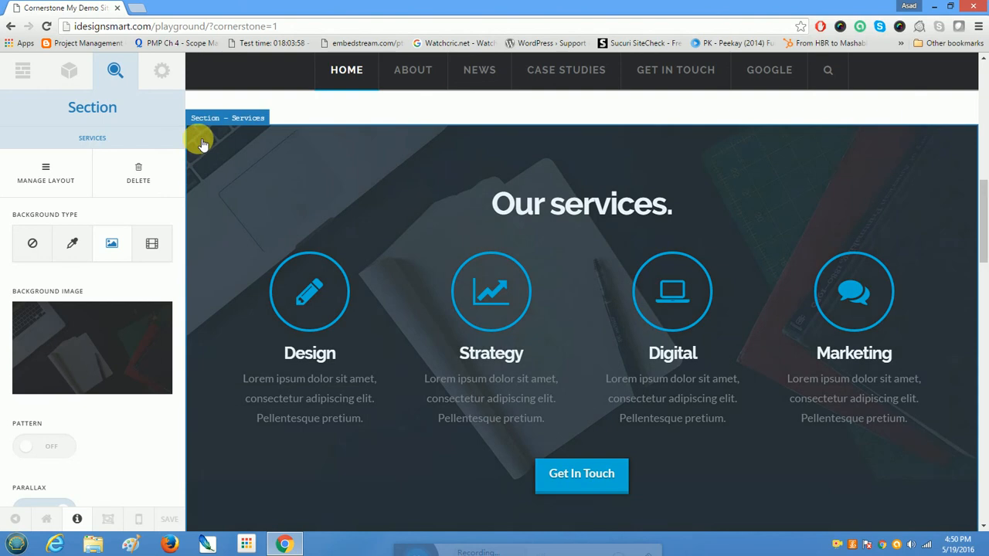
pyautogui.moveTo(46, 330)
pyautogui.click(92, 347)
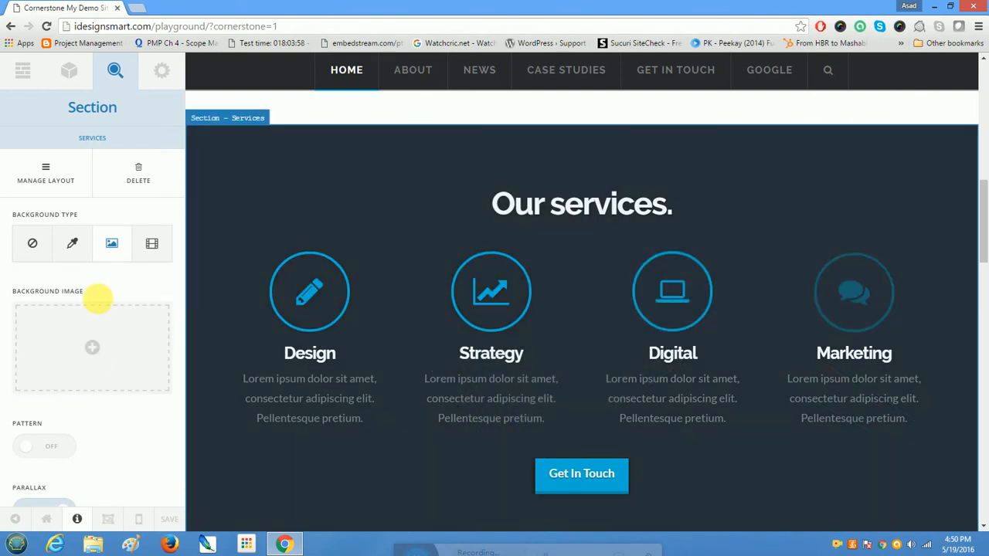
pyautogui.click(92, 349)
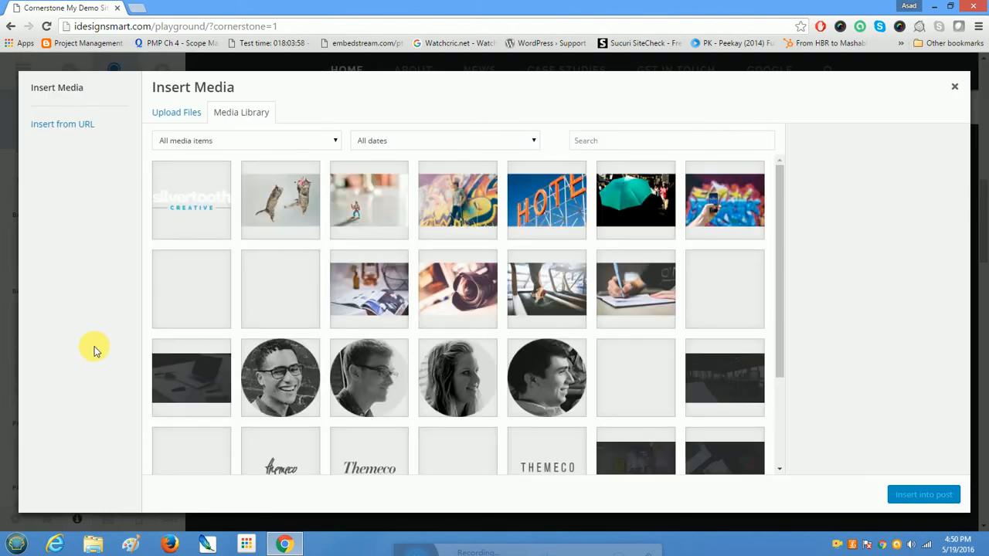
pyautogui.scroll(-3, 407, 312)
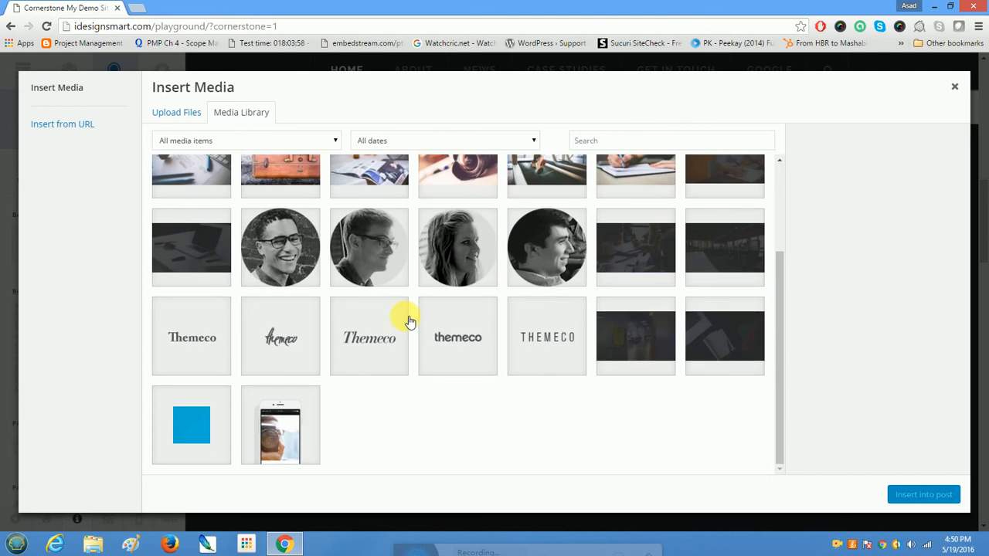
pyautogui.click(635, 332)
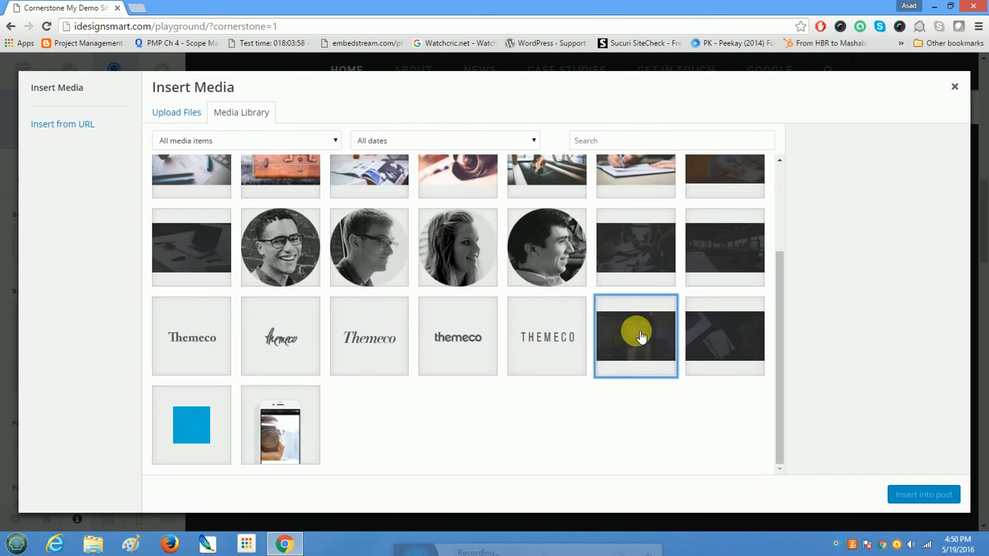
pyautogui.moveTo(931, 200); pyautogui.dragTo(881, 201)
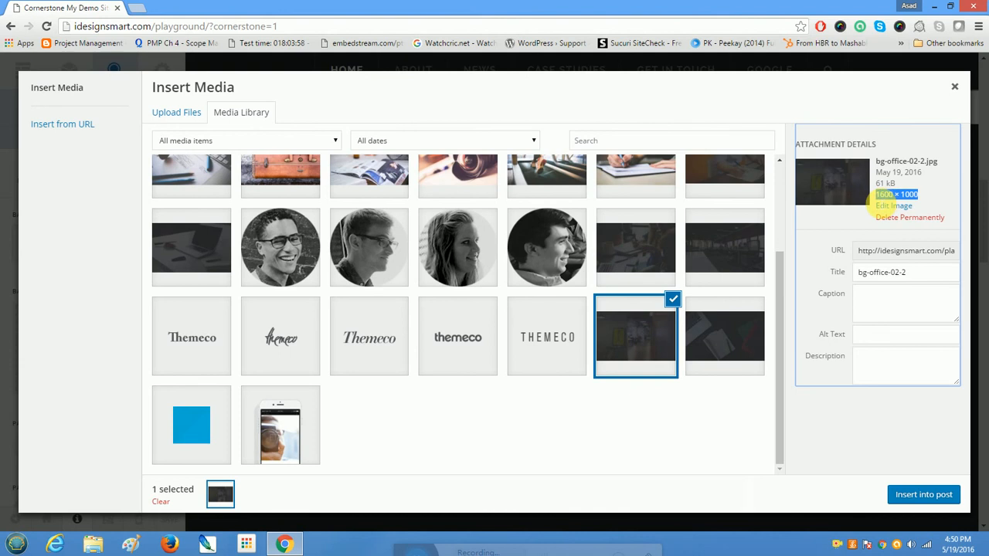
pyautogui.click(911, 493)
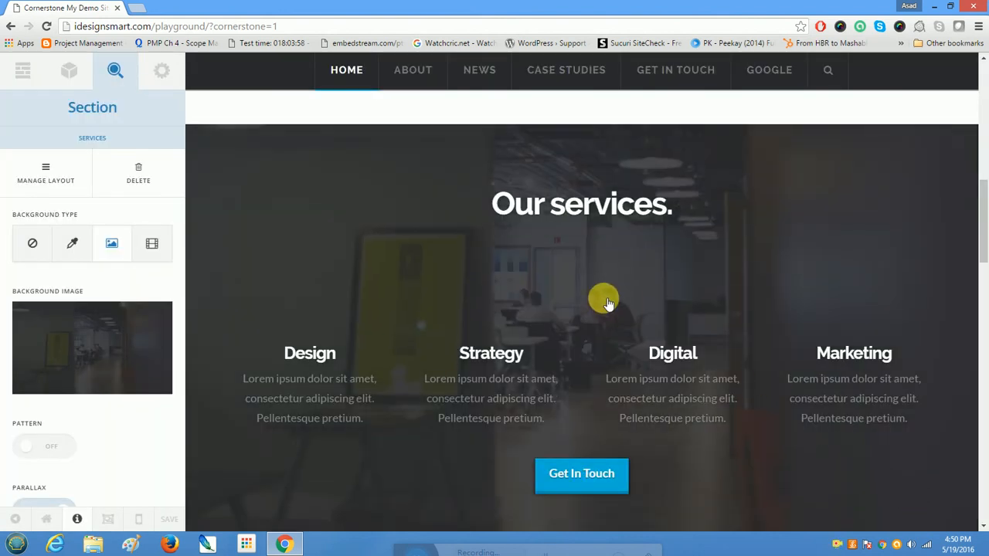
# Step: Examine the Services section's pattern, parallax, margin, padding, border, text alignment, screen-width hiding and class settings
pyautogui.scroll(-2, 298, 306)
pyautogui.scroll(-3, 105, 333)
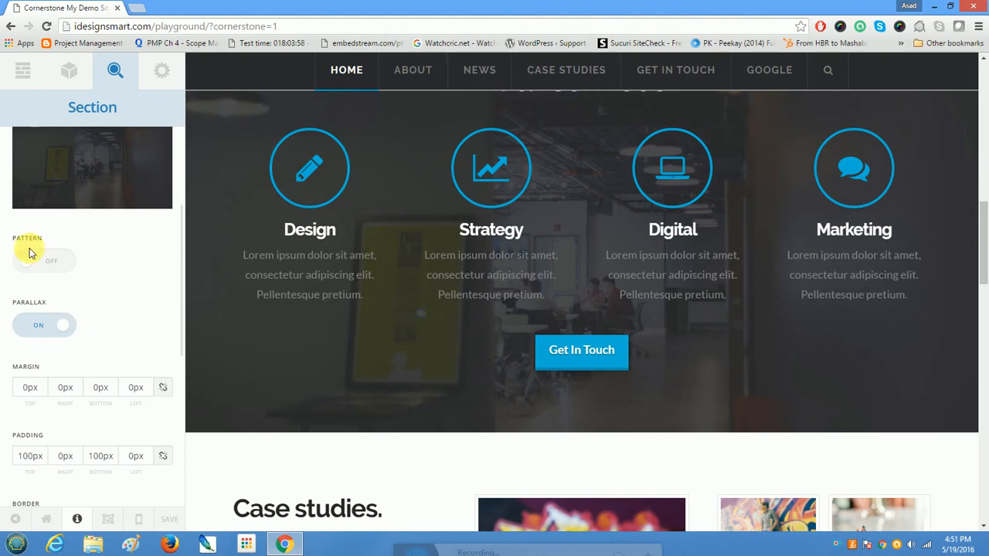
pyautogui.moveTo(144, 150)
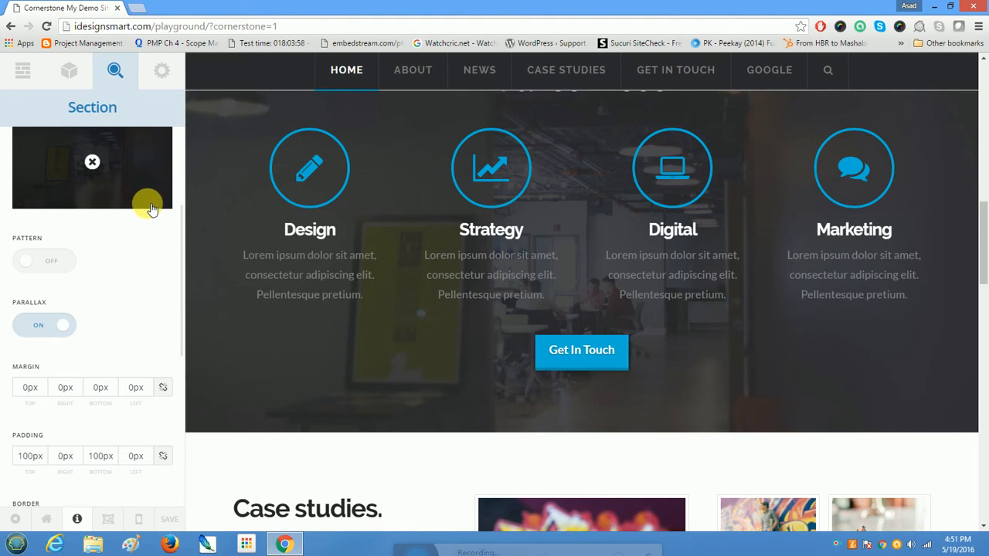
pyautogui.scroll(3, 325, 290)
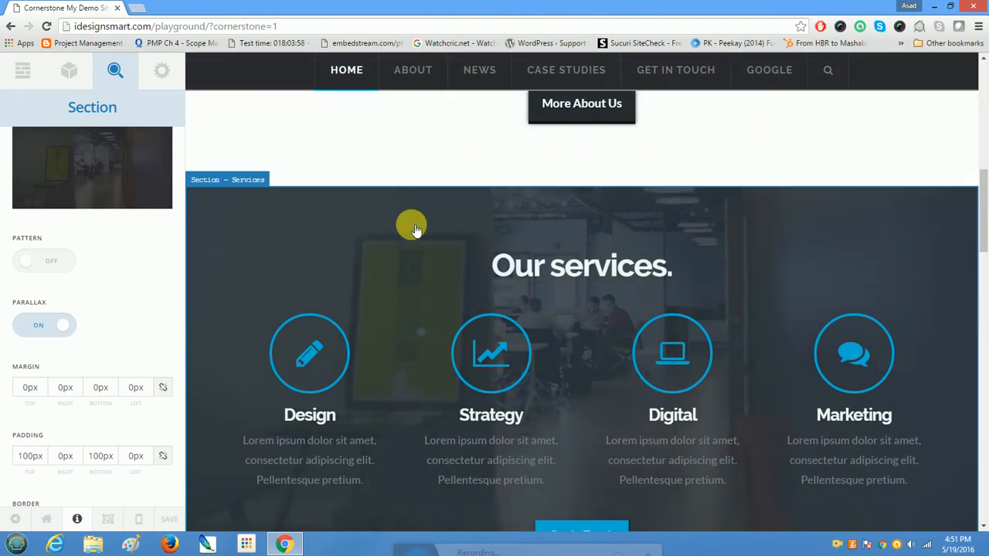
pyautogui.scroll(-1, 47, 356)
pyautogui.click(26, 396)
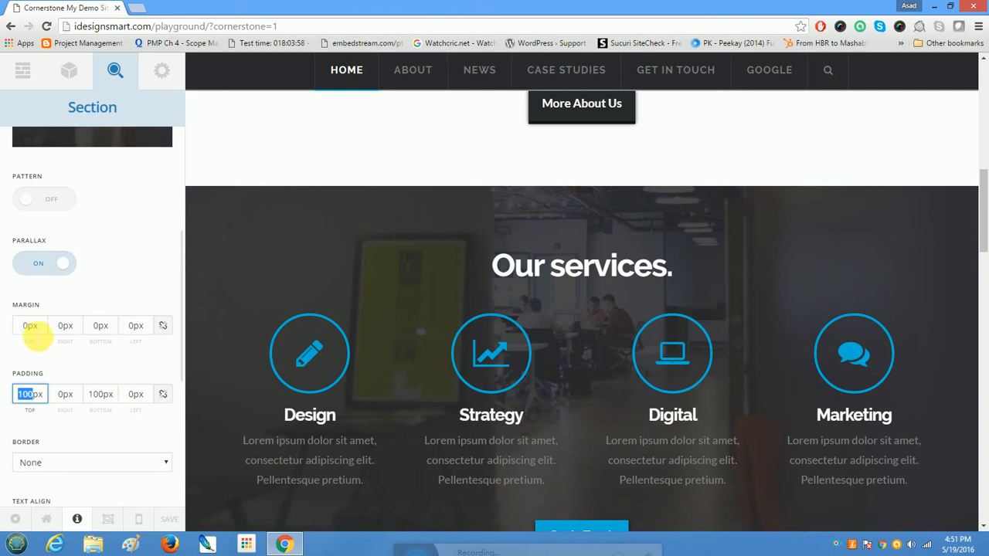
pyautogui.scroll(-2, 64, 326)
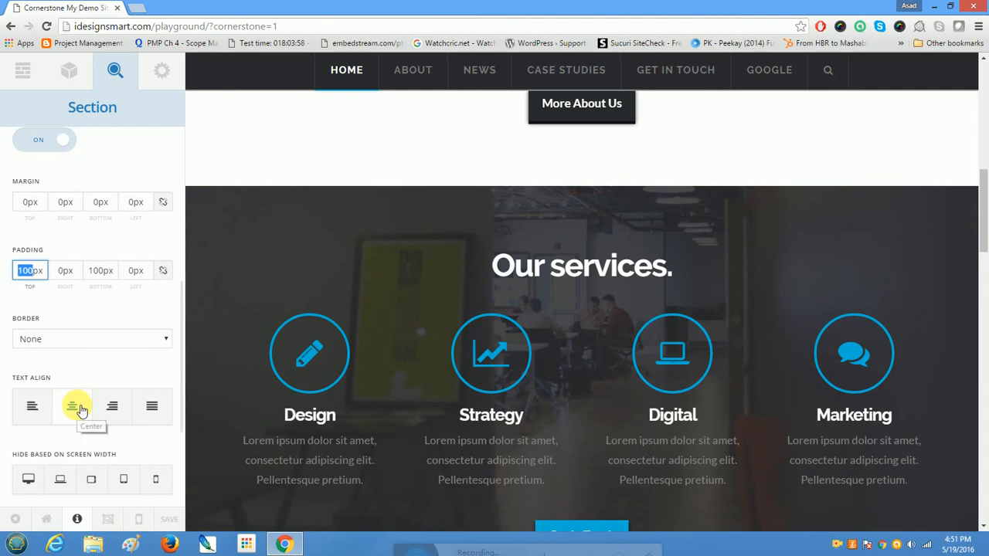
pyautogui.scroll(-1, 81, 411)
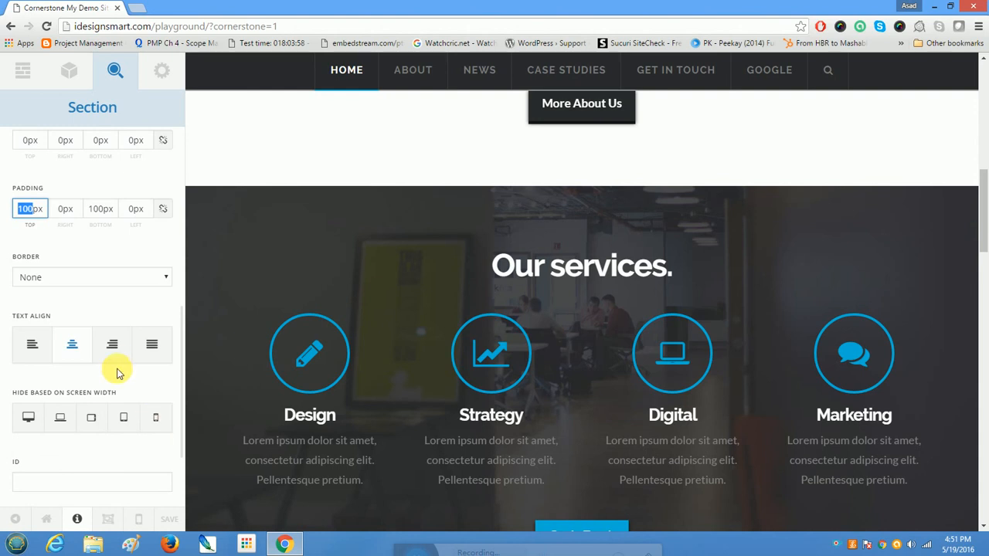
pyautogui.scroll(-1, 121, 366)
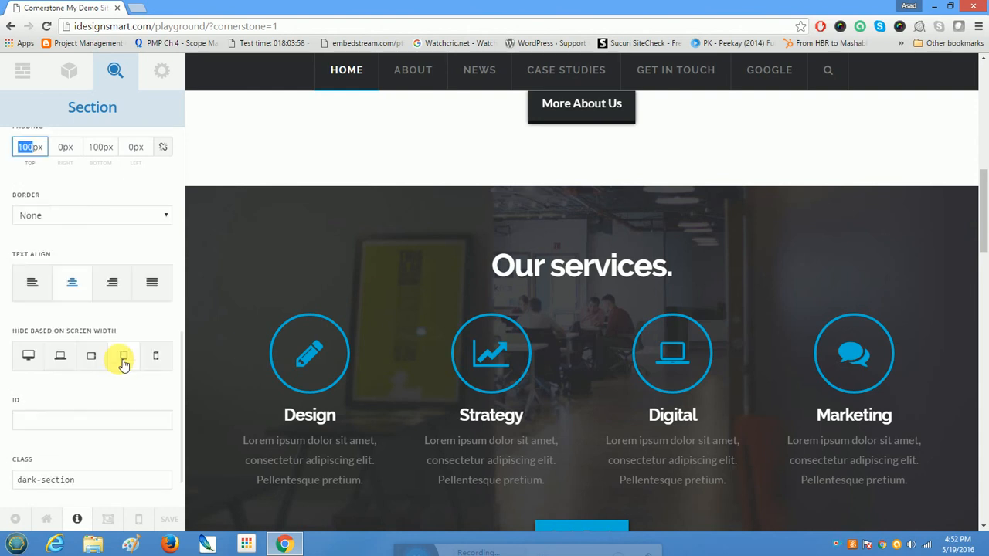
pyautogui.scroll(-1, 123, 362)
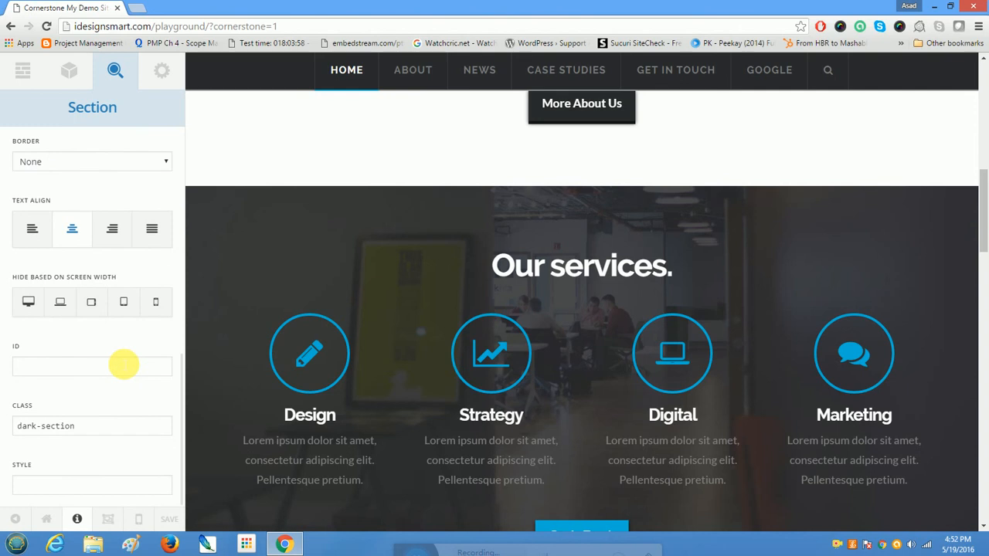
pyautogui.moveTo(98, 432); pyautogui.dragTo(6, 431)
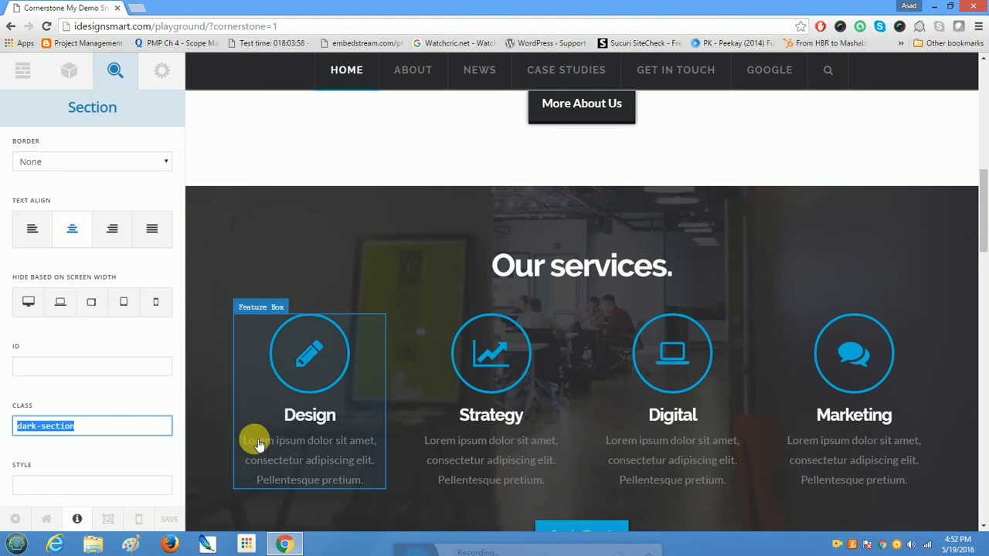
# Step: Change the "Our services." headline text to "My design Services"
pyautogui.scroll(3, 100, 325)
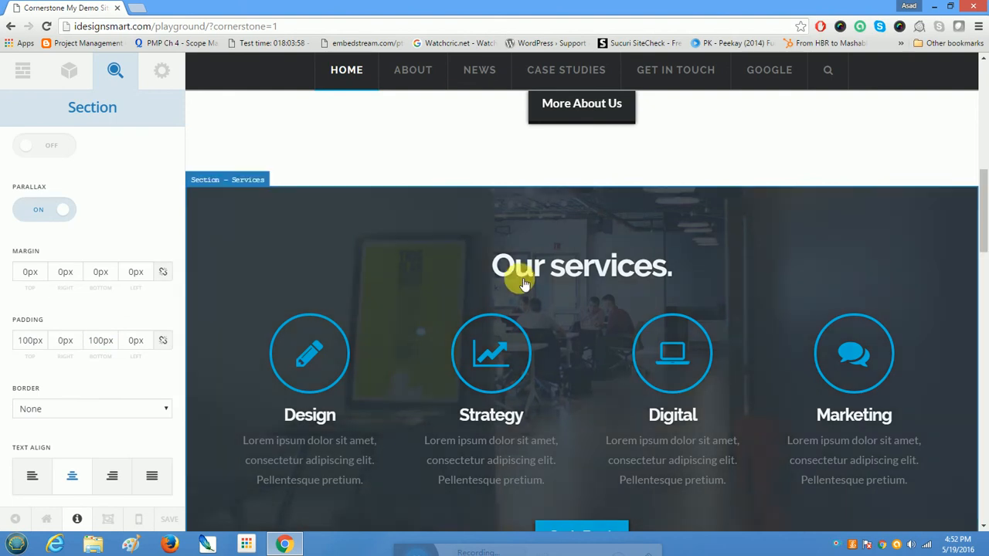
pyautogui.click(639, 267)
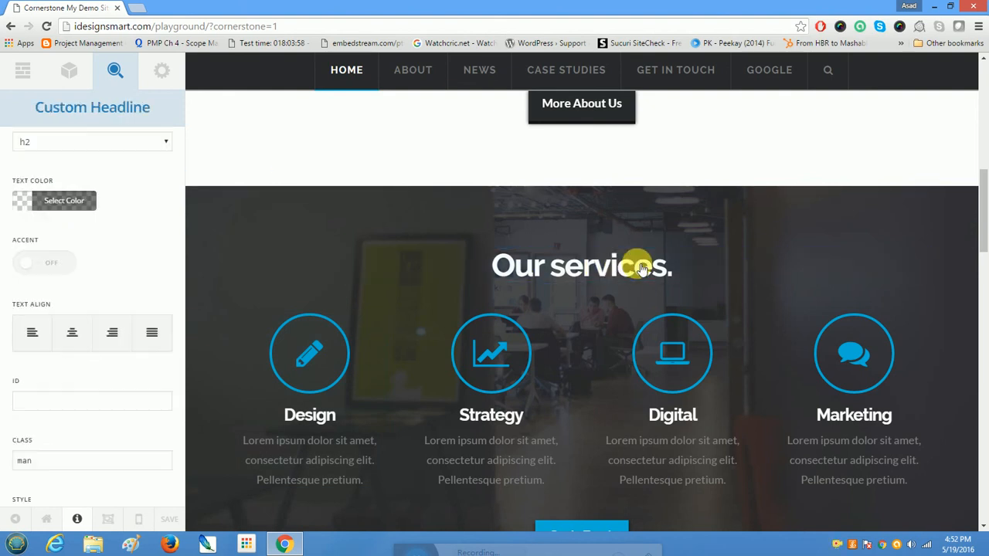
pyautogui.moveTo(80, 241); pyautogui.dragTo(5, 237)
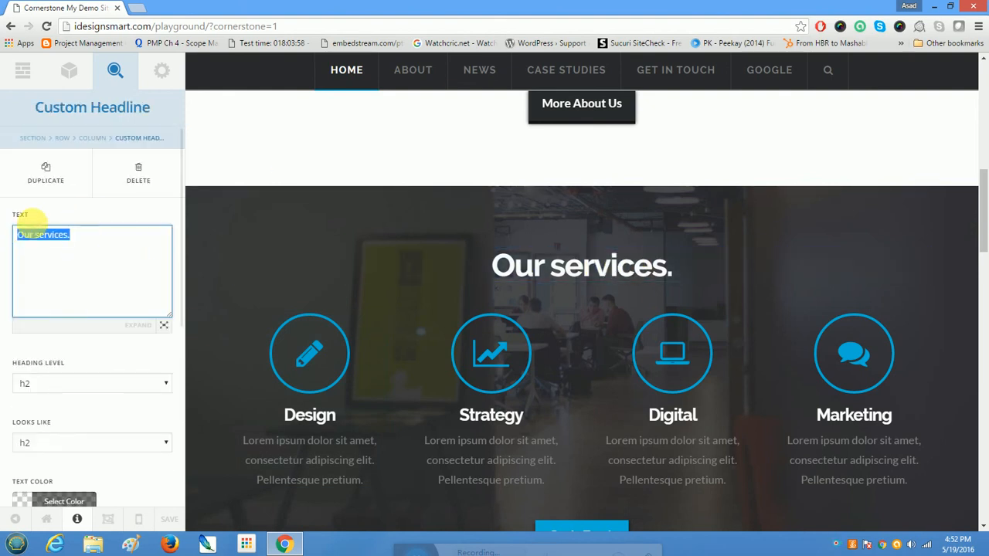
pyautogui.write('My design S')
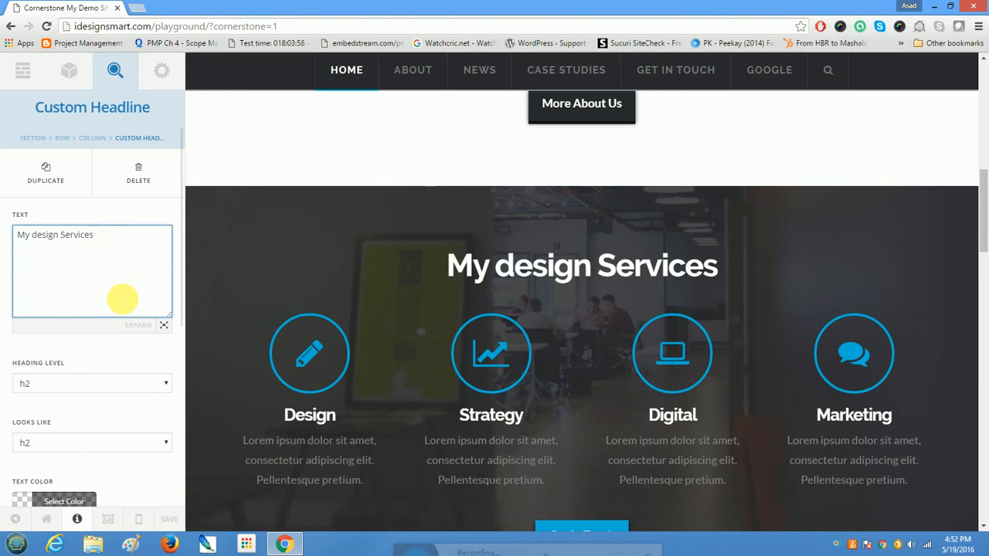
# Step: Replace the pencil icon of the Design feature box with the circular-arrows refresh icon
pyautogui.click(370, 399)
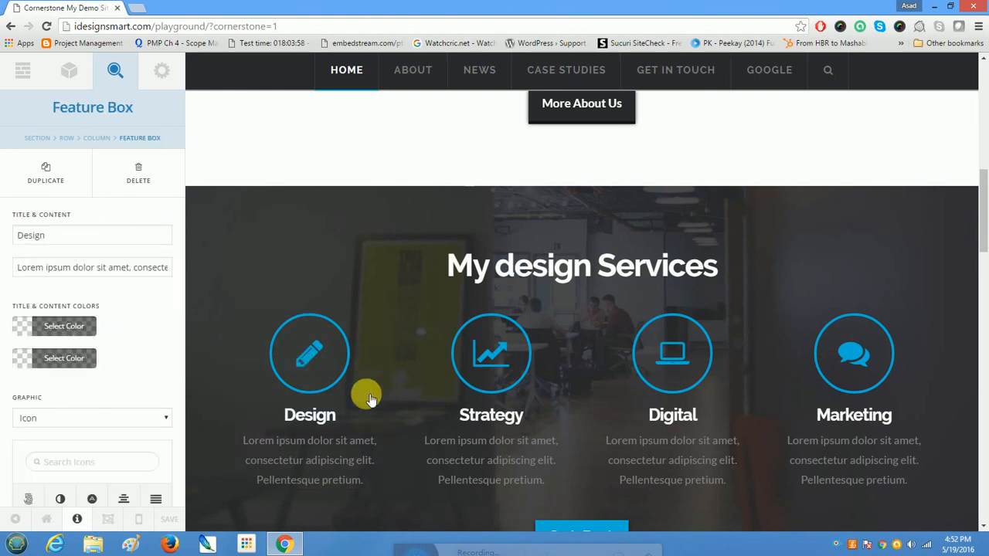
pyautogui.scroll(-3, 133, 312)
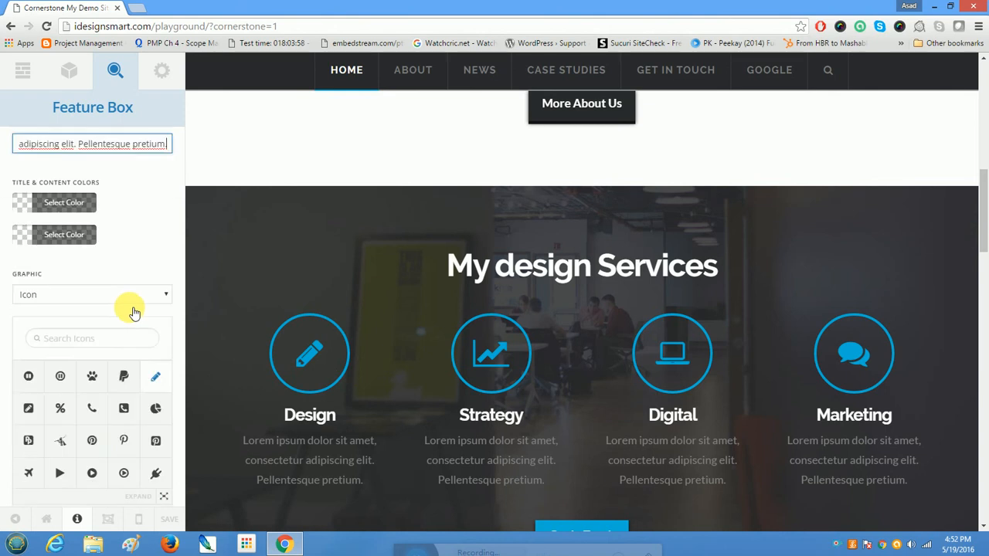
pyautogui.scroll(3, 139, 325)
pyautogui.scroll(-5, 162, 417)
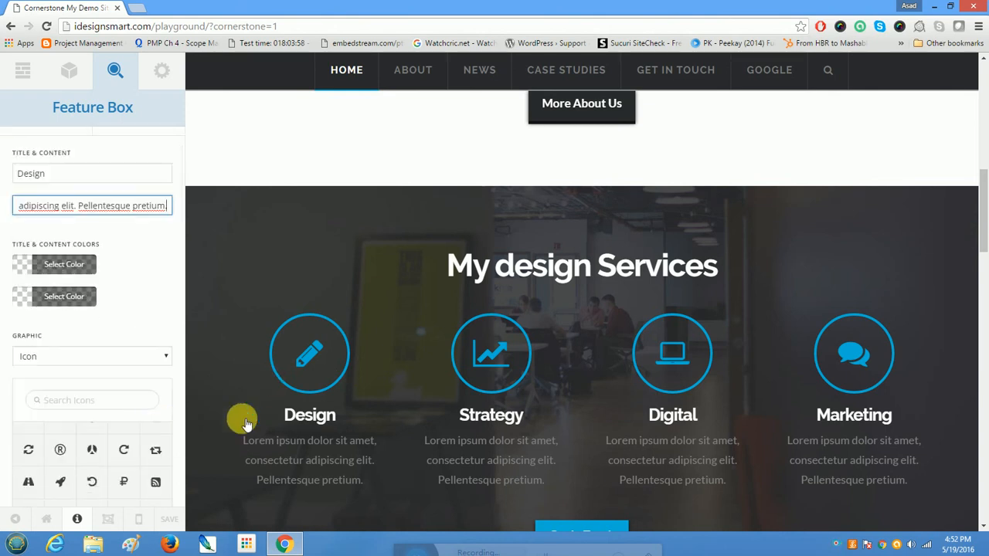
pyautogui.scroll(-3, 174, 449)
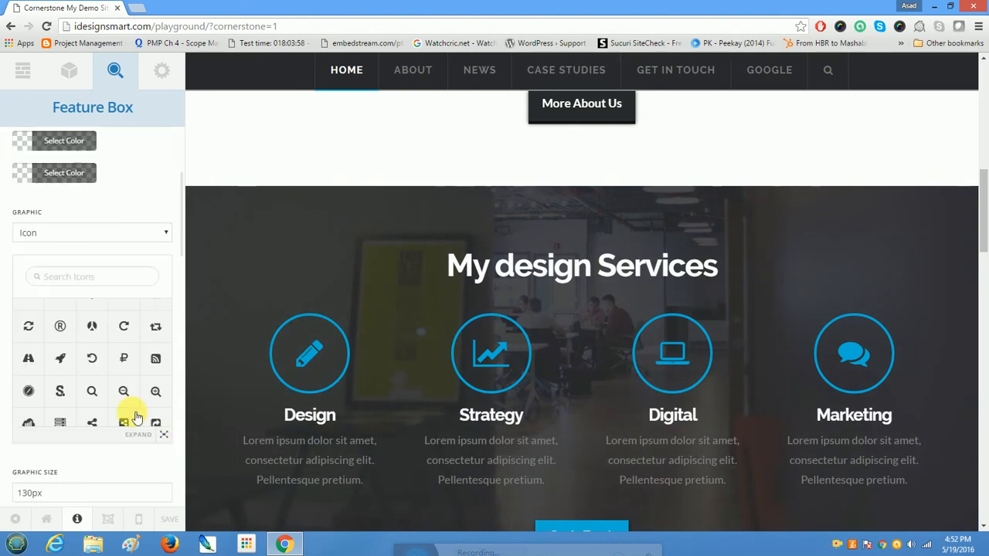
pyautogui.click(31, 327)
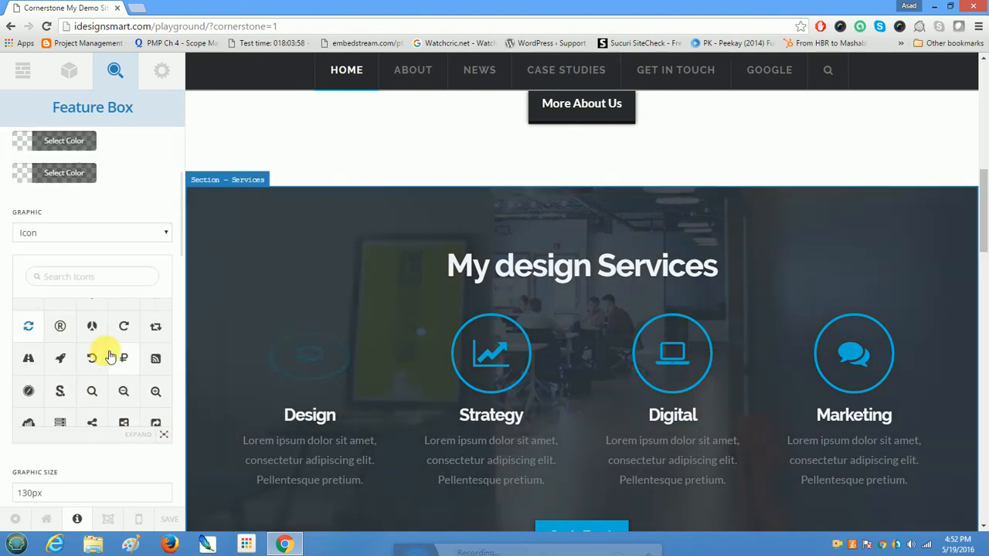
# Step: Look through more icons and examine the Design feature box's graphic color, shape, border and animation settings
pyautogui.scroll(-10, 110, 356)
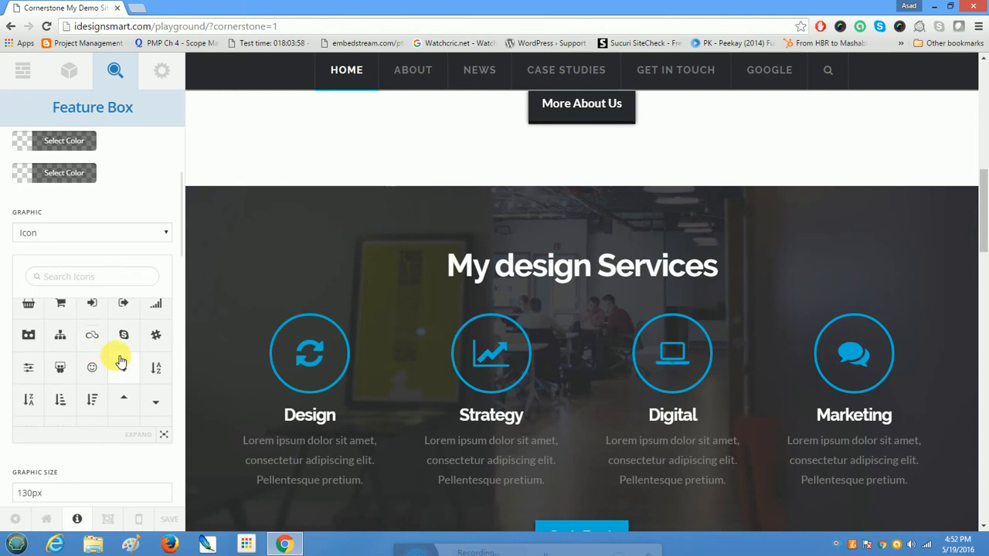
pyautogui.scroll(-5, 174, 374)
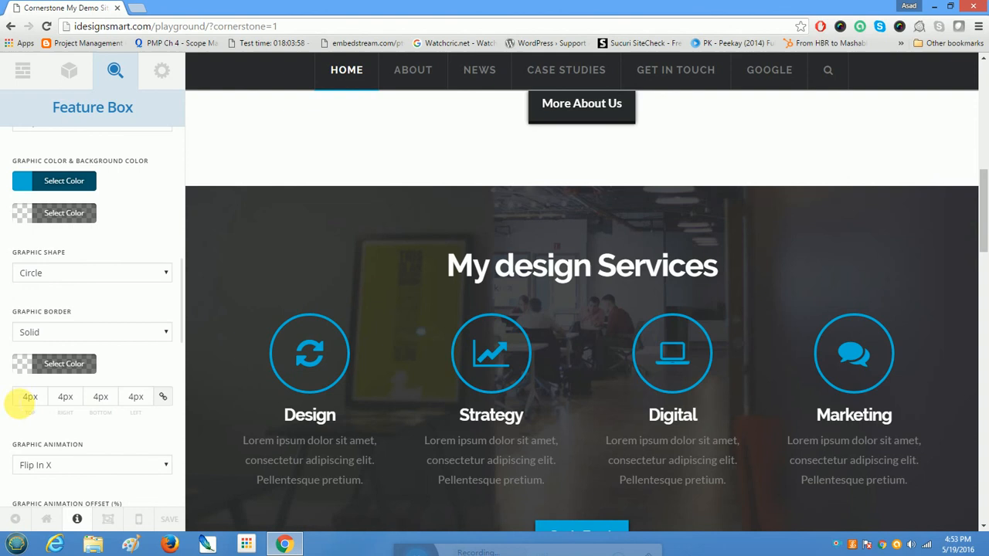
pyautogui.click(29, 397)
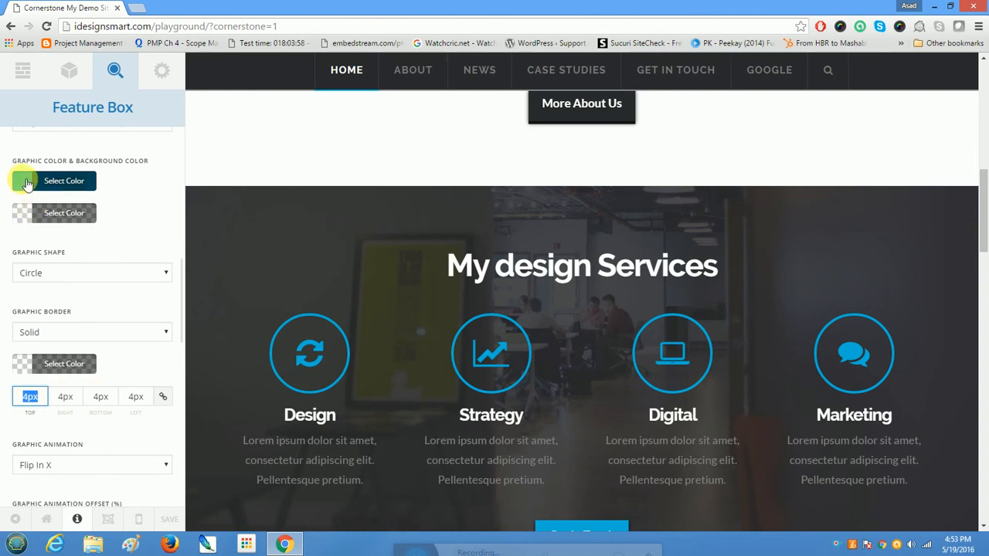
pyautogui.scroll(-3, 68, 287)
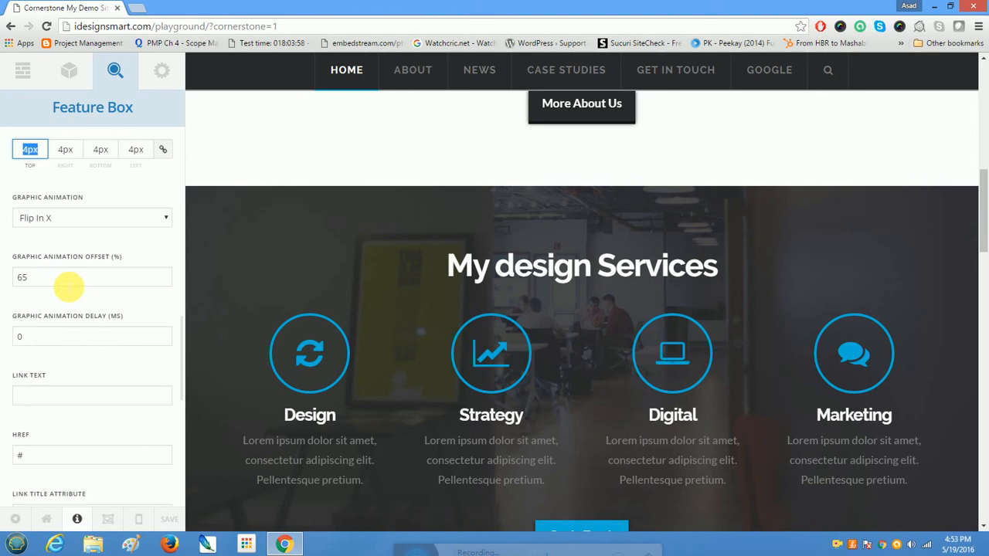
# Step: Set the Design feature box's graphic animation to Swing and look through its remaining link, alignment, width and class settings
pyautogui.click(68, 279)
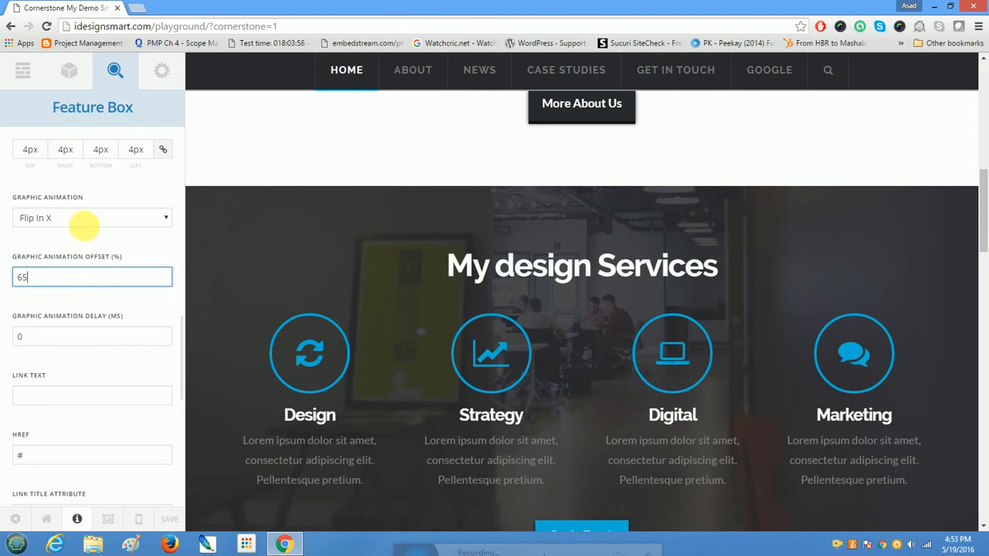
pyautogui.click(123, 220)
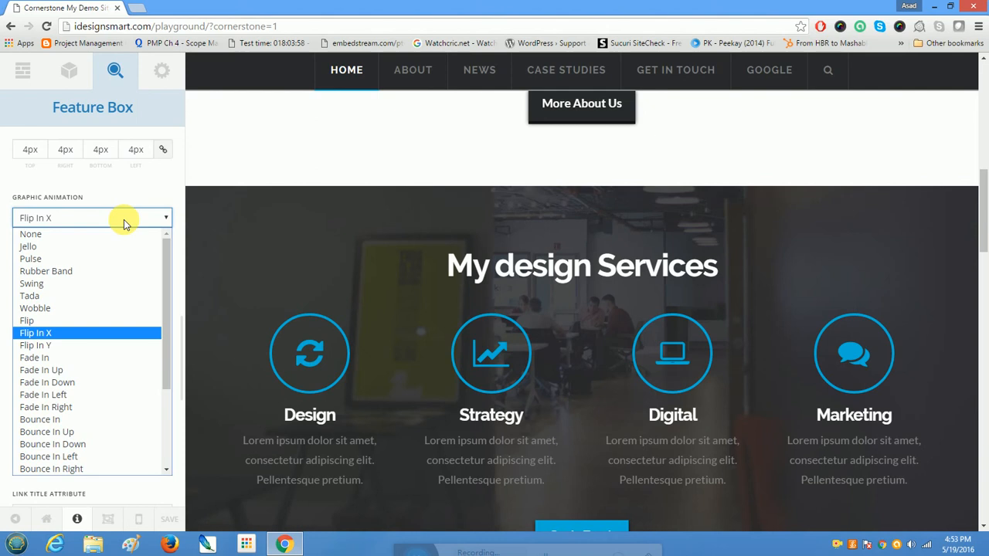
pyautogui.click(118, 287)
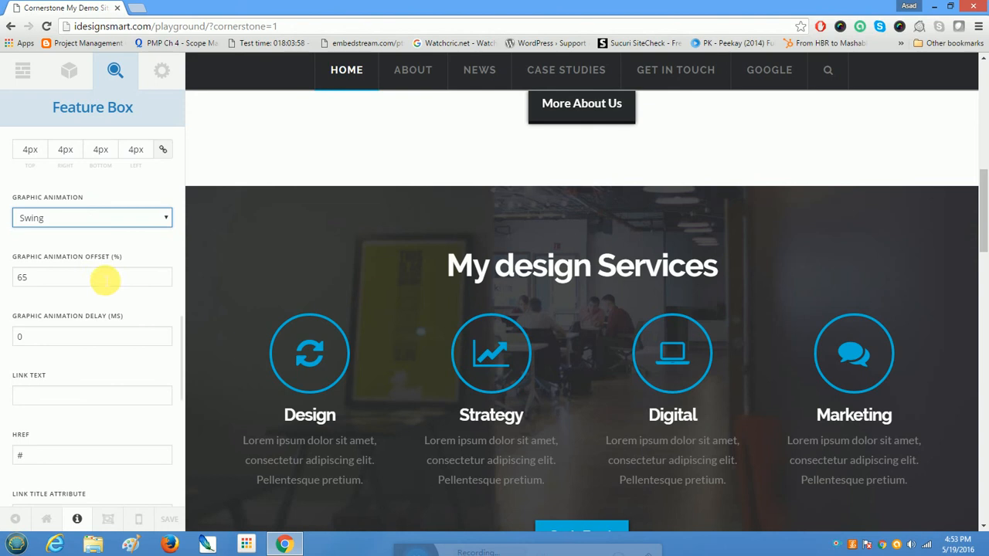
pyautogui.scroll(-2, 105, 280)
pyautogui.scroll(-5, 105, 280)
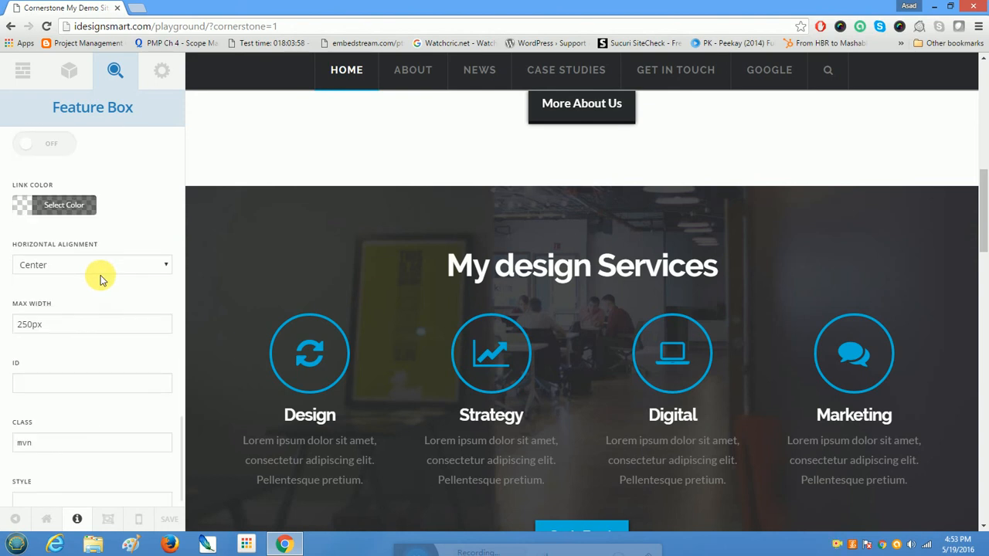
pyautogui.scroll(6, 101, 275)
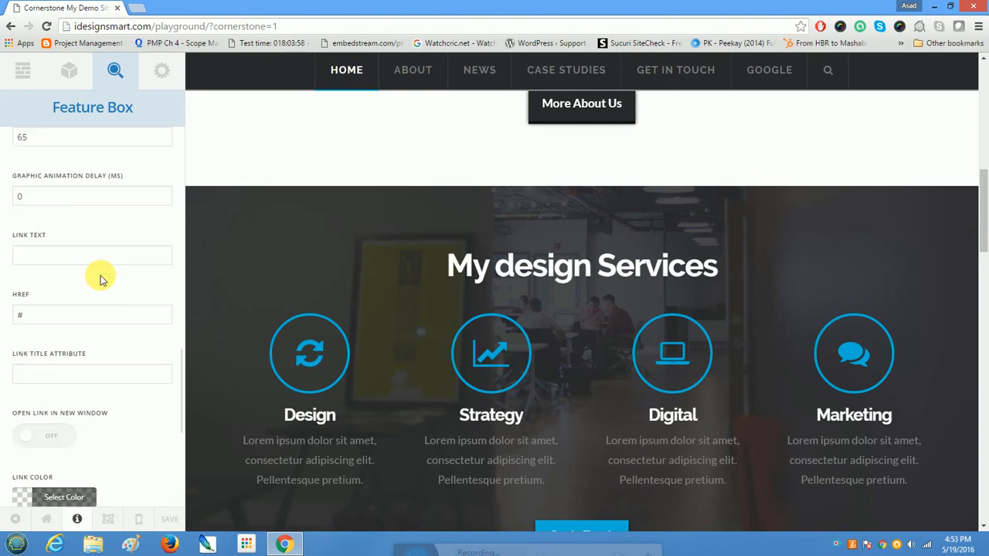
pyautogui.scroll(-6, 108, 293)
pyautogui.click(180, 513)
# Step: Replace "Lorem ipsum dolor sit amet" in the Design feature box's content with "Working round the clock for you"
pyautogui.click(258, 443)
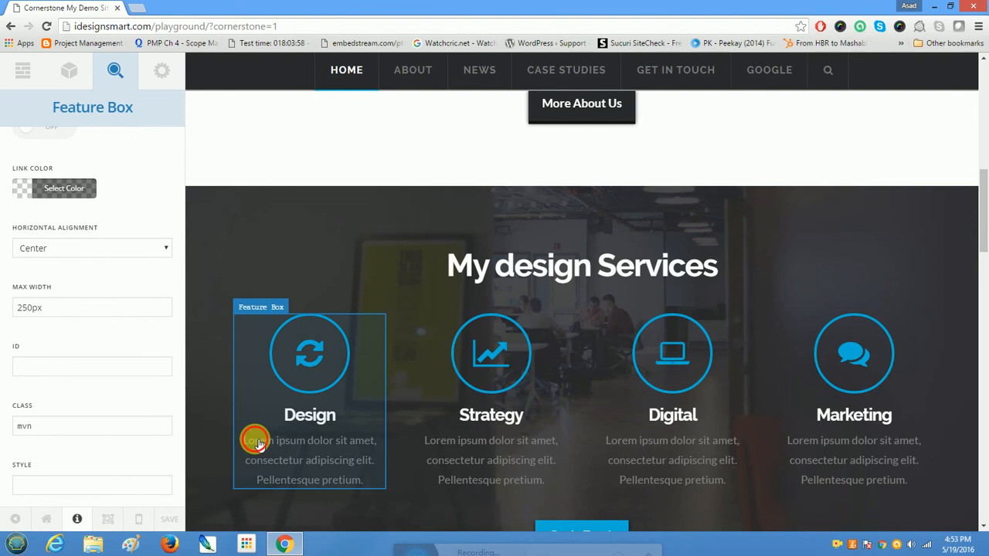
pyautogui.click(259, 442)
pyautogui.scroll(2, 113, 305)
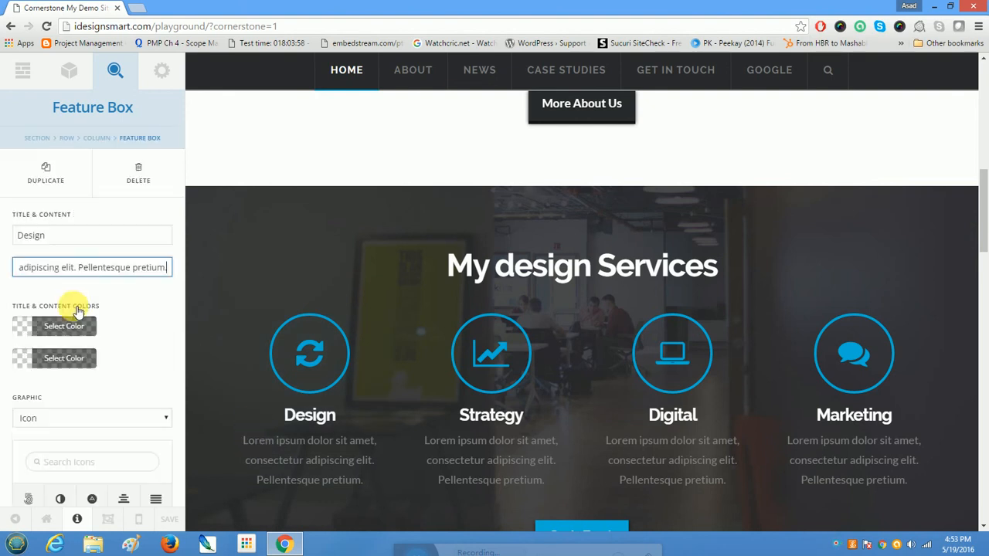
pyautogui.moveTo(163, 270); pyautogui.dragTo(8, 214)
pyautogui.press('Left')
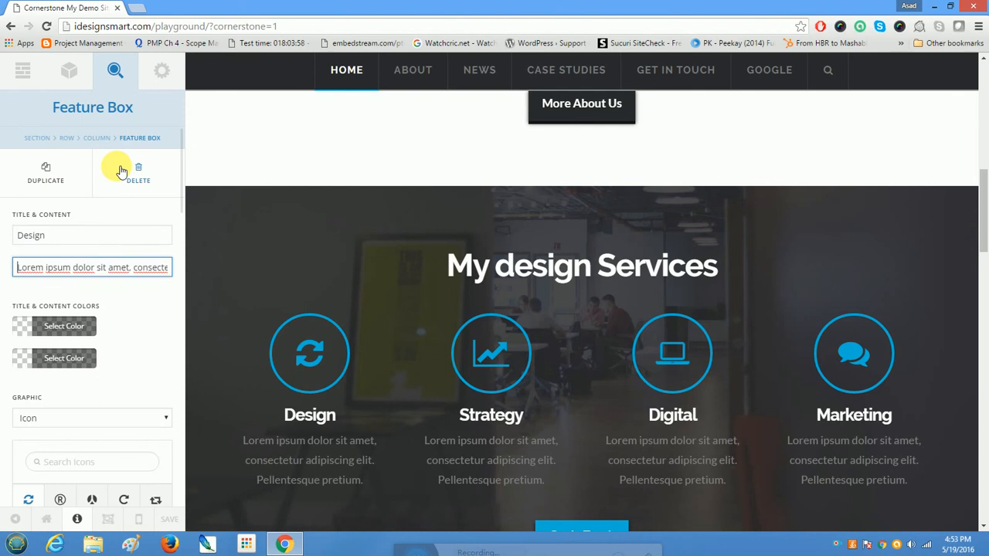
pyautogui.press('Delete')
pyautogui.press('Delete')
pyautogui.press('Delete')
pyautogui.press('Delete')
pyautogui.press('Delete')
pyautogui.press('Delete')
pyautogui.press('Delete')
pyautogui.press('Delete')
pyautogui.press('Delete')
pyautogui.press('Delete')
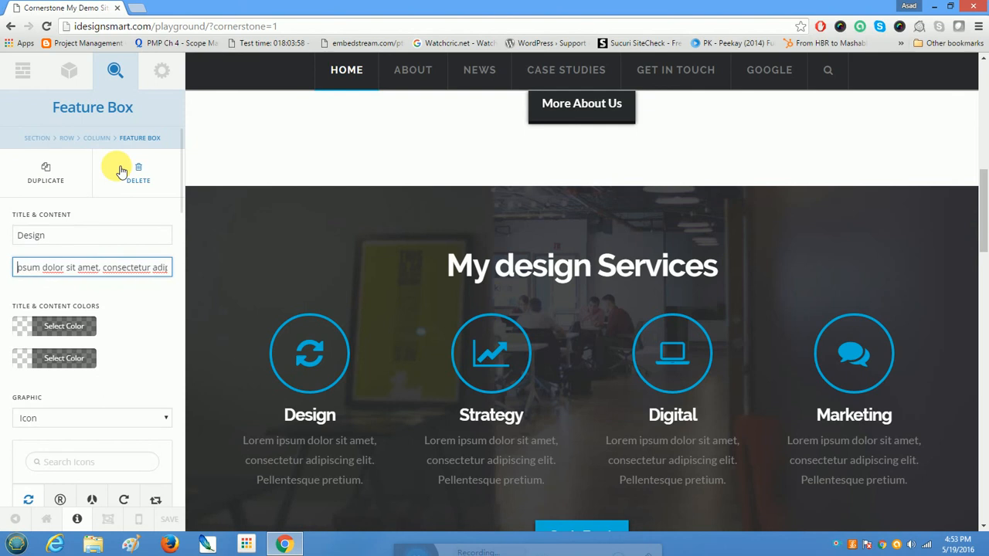
pyautogui.press('Delete')
pyautogui.press('Delete')
pyautogui.press('Delete')
pyautogui.press('Delete')
pyautogui.press('Delete')
pyautogui.press('Delete')
pyautogui.press('Delete')
pyautogui.press('Delete')
pyautogui.press('Delete')
pyautogui.press('Delete')
pyautogui.press('Delete')
pyautogui.press('Delete')
pyautogui.press('Delete')
pyautogui.press('Delete')
pyautogui.press('Delete')
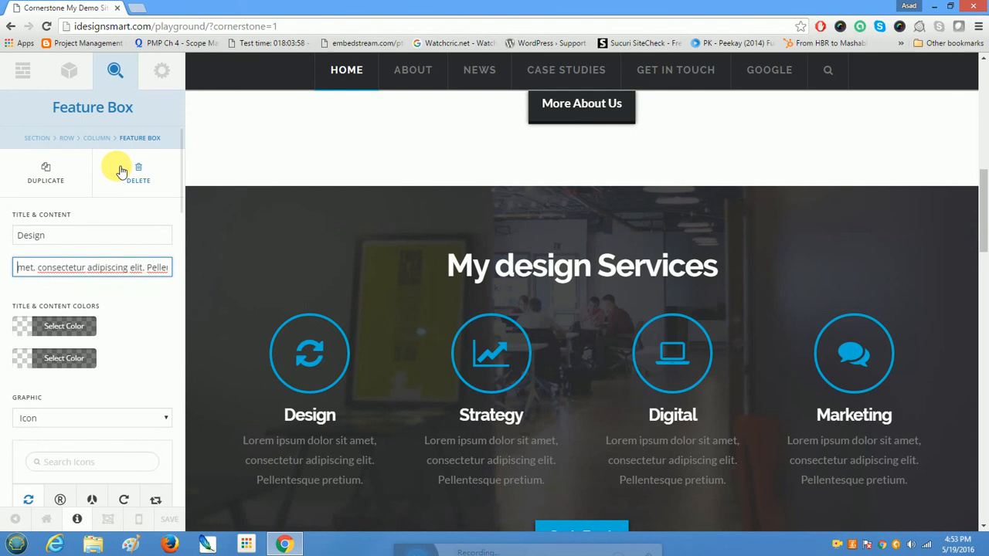
pyautogui.press('Delete')
pyautogui.press('Delete')
pyautogui.write('Working')
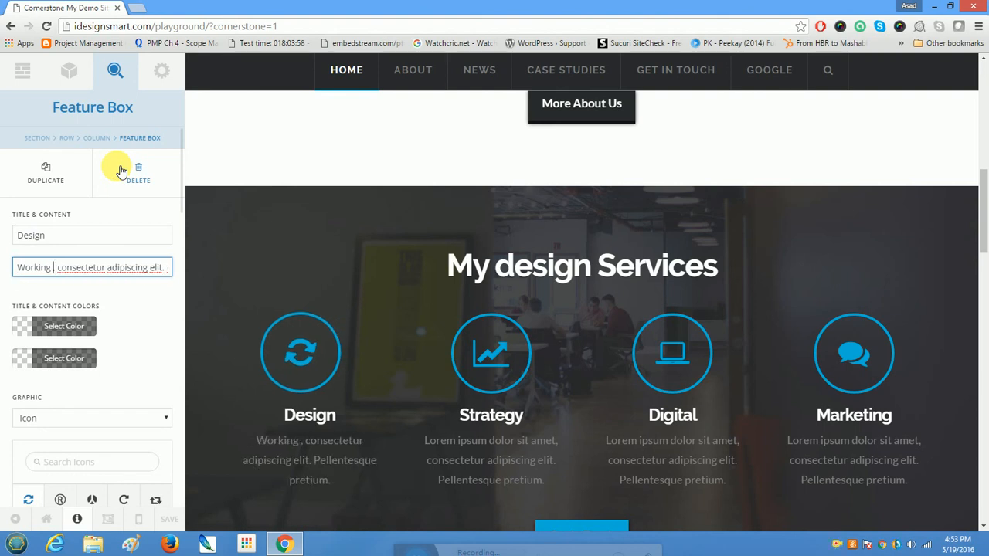
pyautogui.write(' round the clock for you')
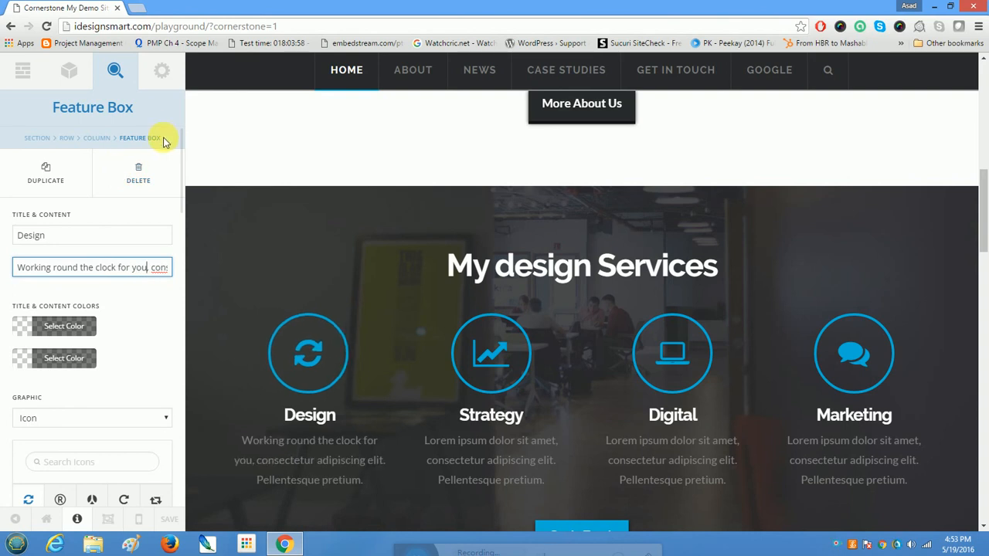
# Step: Review the Services section in the preview and save the page
pyautogui.scroll(-1, 470, 338)
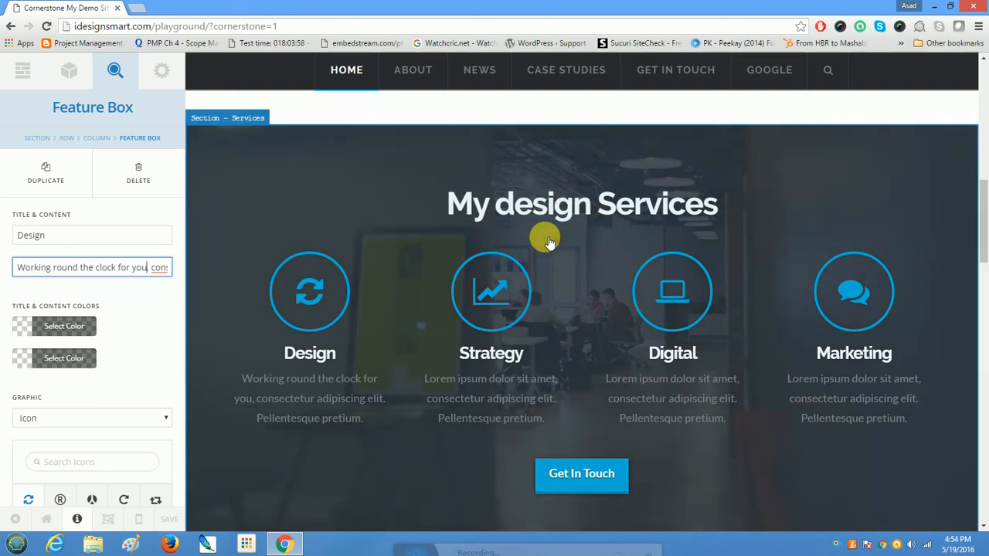
pyautogui.scroll(-2, 547, 242)
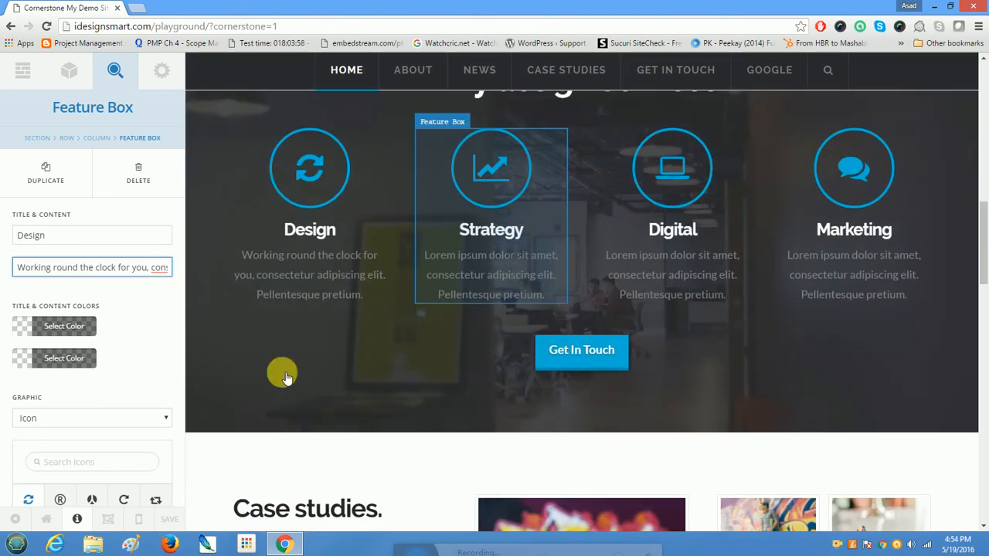
pyautogui.click(172, 521)
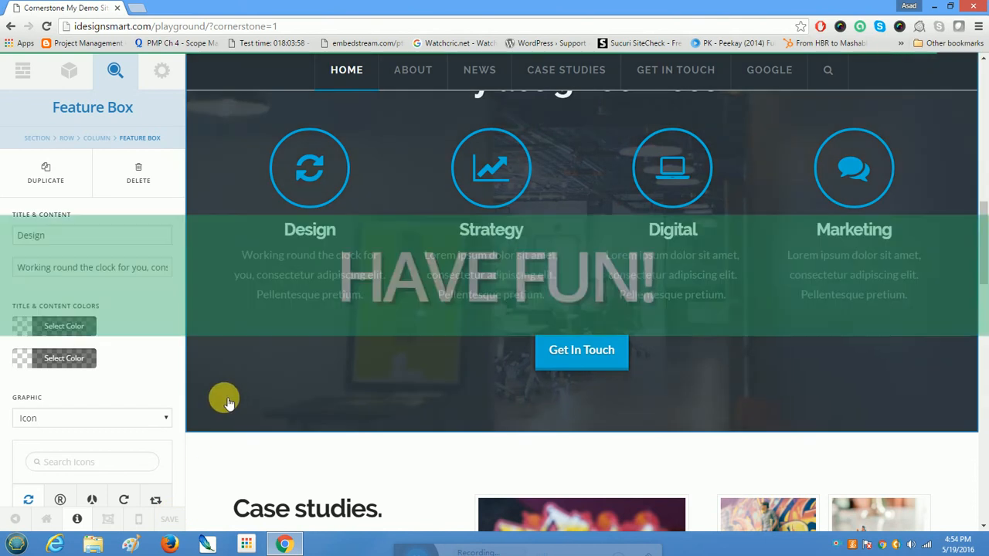
# Step: Examine the Case Studies section's row and column layout options and open the settings of its first column
pyautogui.scroll(-3, 270, 356)
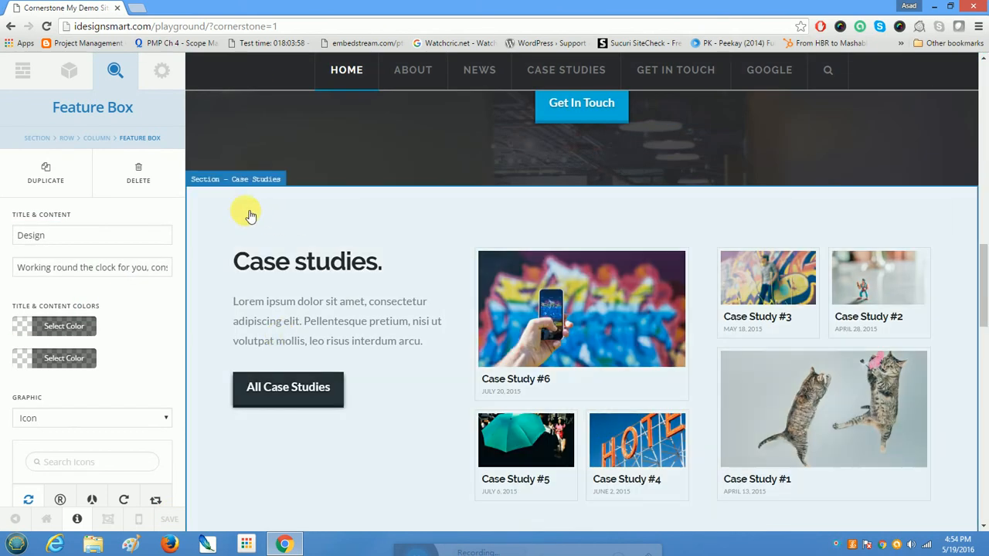
pyautogui.click(246, 215)
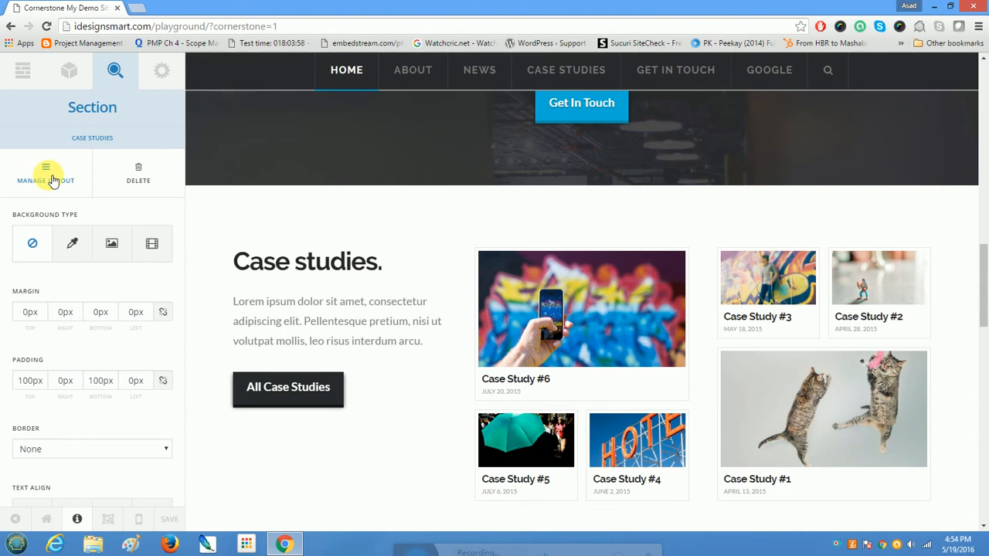
pyautogui.click(53, 181)
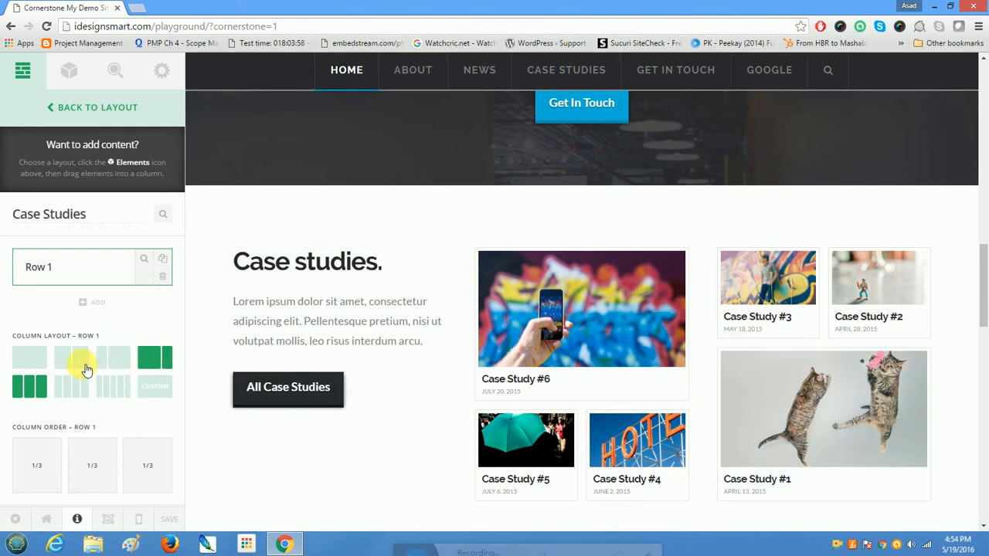
pyautogui.moveTo(101, 336)
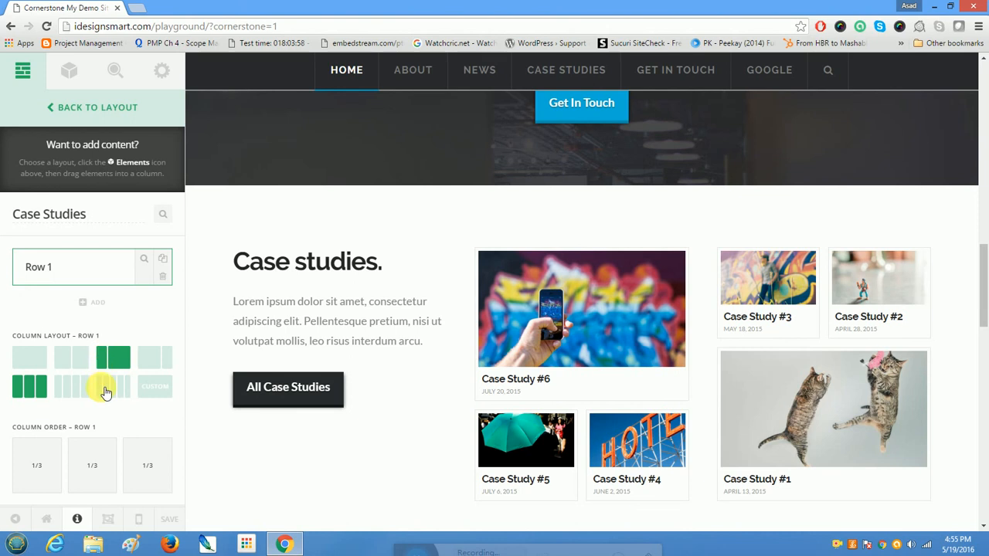
pyautogui.click(44, 461)
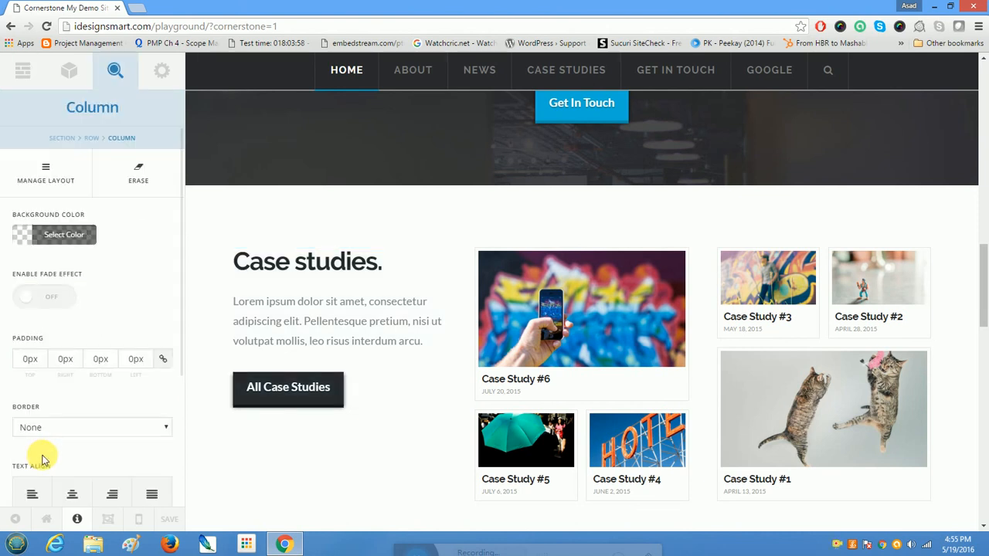
# Step: Change the "Case studies." headline text to "Edit my text element"
pyautogui.click(303, 266)
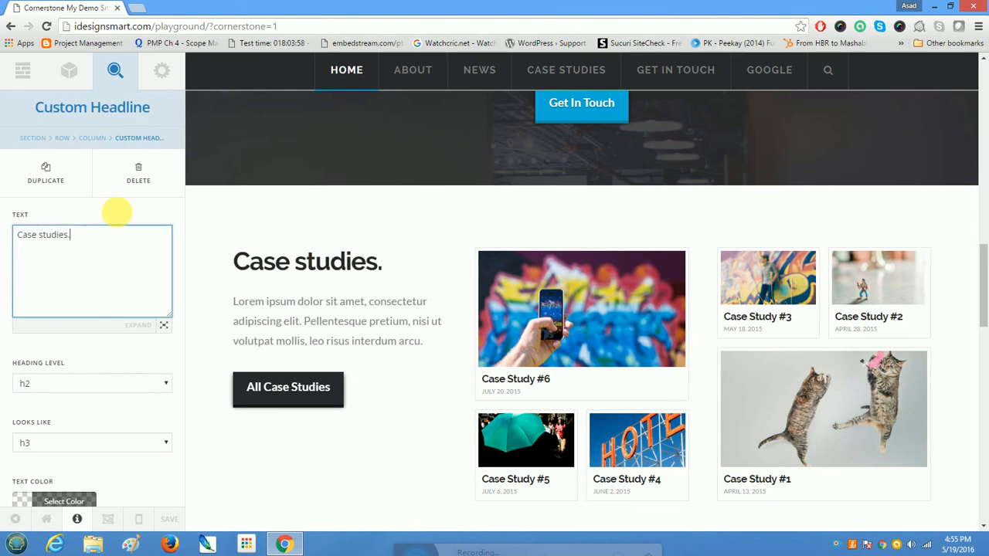
pyautogui.moveTo(99, 236); pyautogui.dragTo(4, 224)
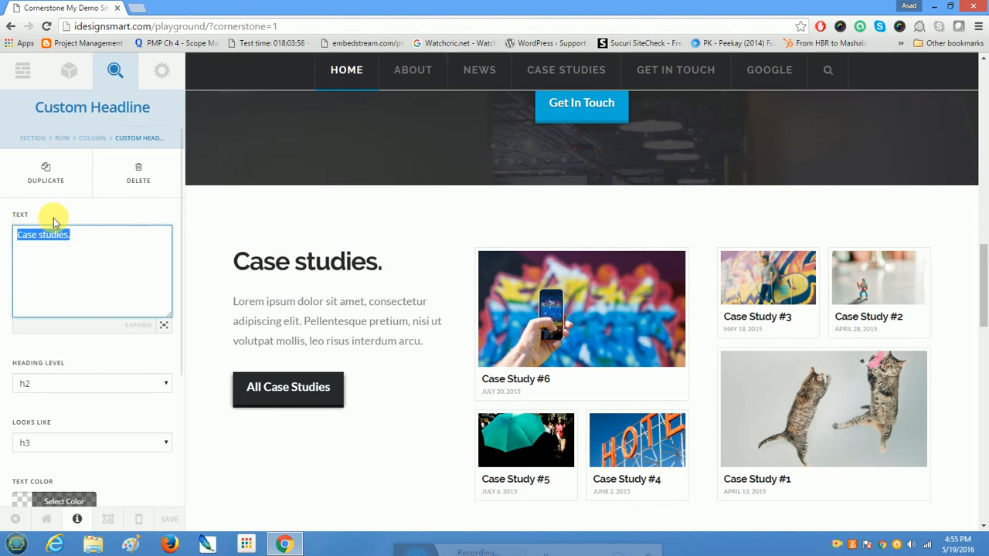
pyautogui.write('Edit my text element')
# Step: Replace the paragraph under the headline with "I have worked on so many web projects. I Love it and so will you!" and save the page
pyautogui.click(330, 352)
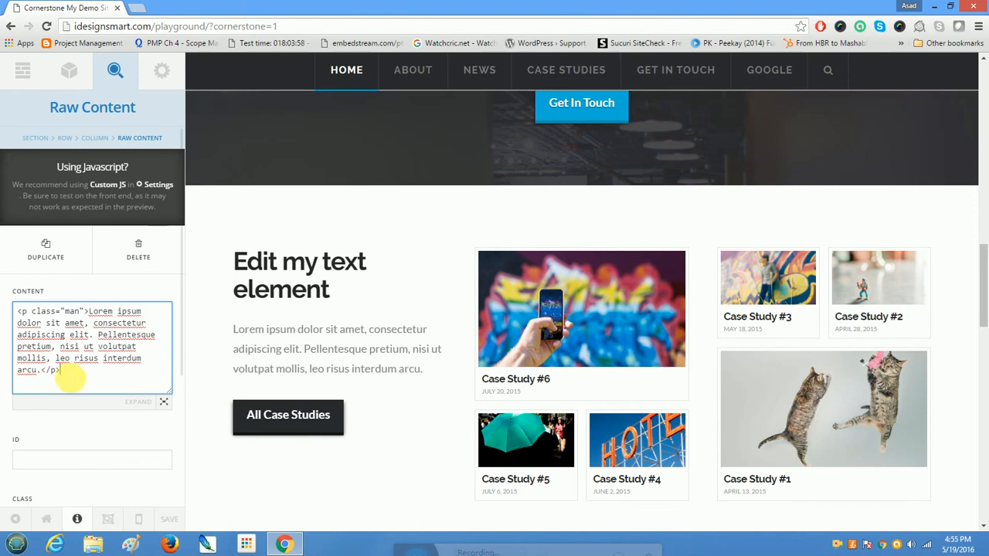
pyautogui.moveTo(40, 372); pyautogui.dragTo(99, 315)
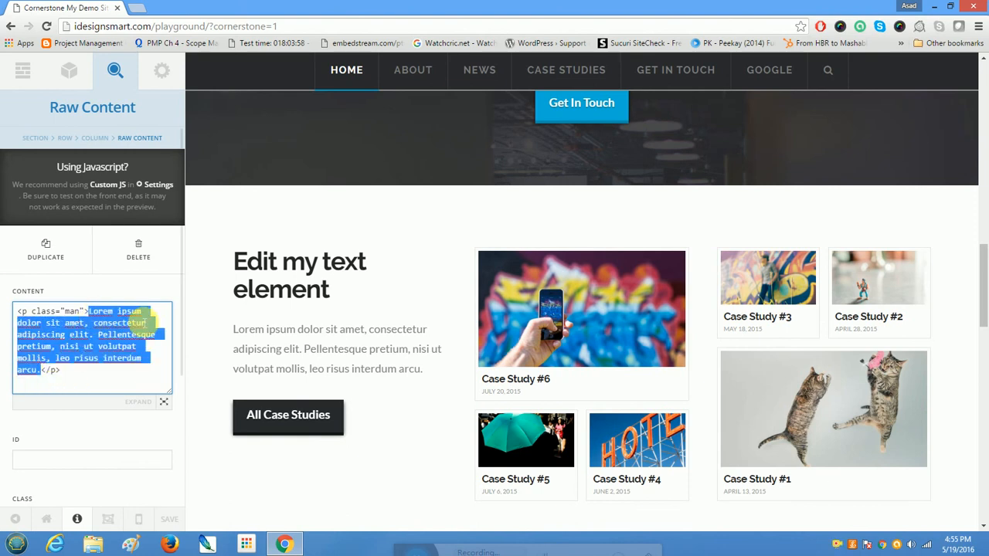
pyautogui.write('I')
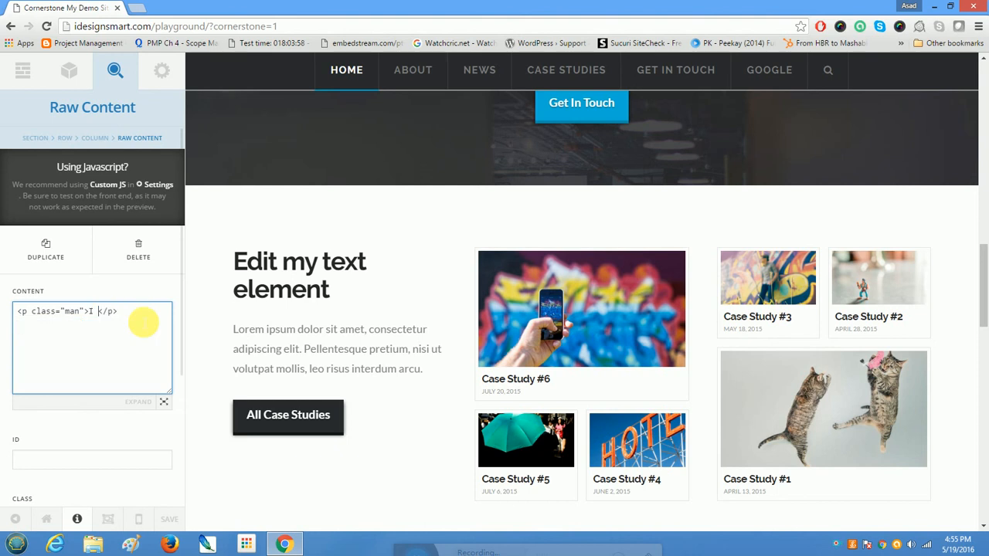
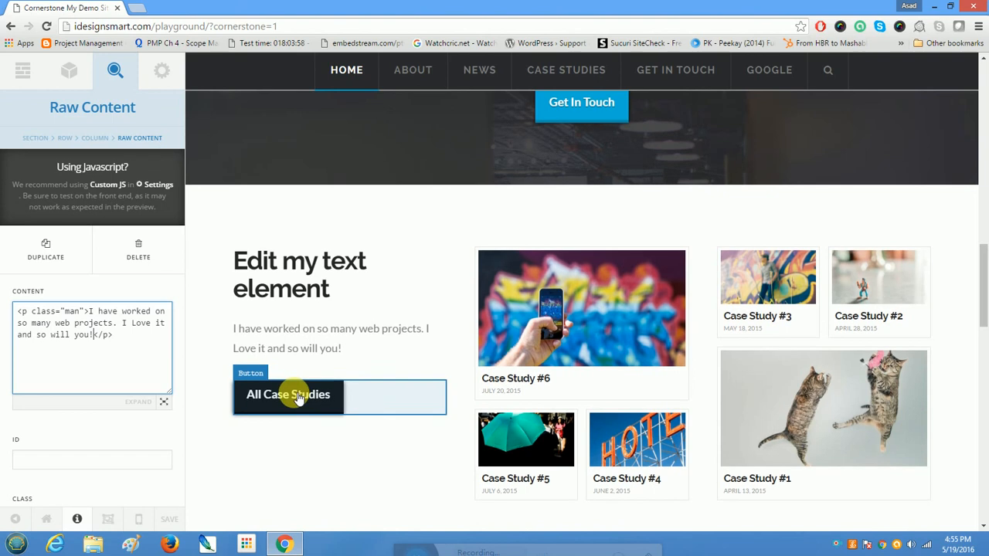
pyautogui.scroll(-3, 255, 464)
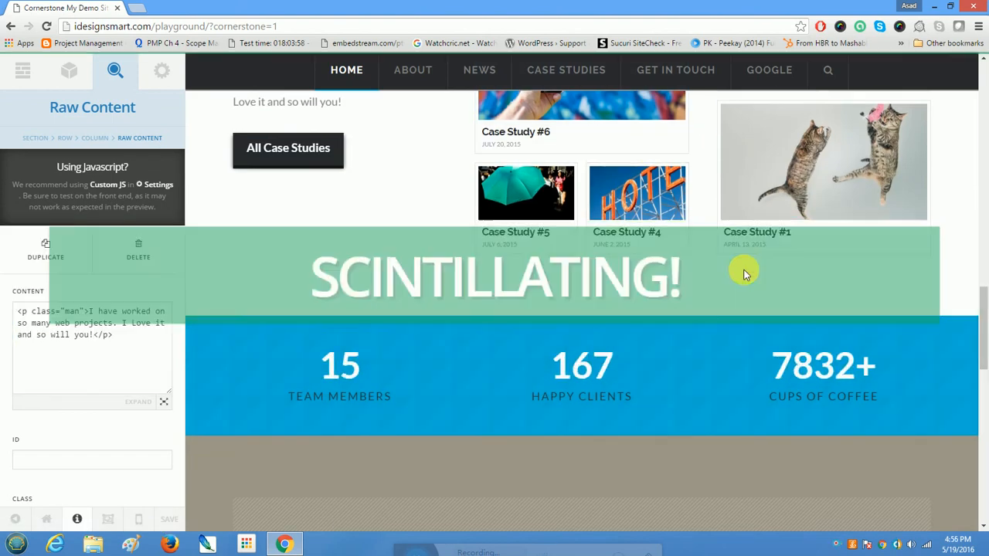
# Step: Examine the settings of the Case Studies section's middle column and open its Recent Posts element for editing
pyautogui.scroll(6, 746, 325)
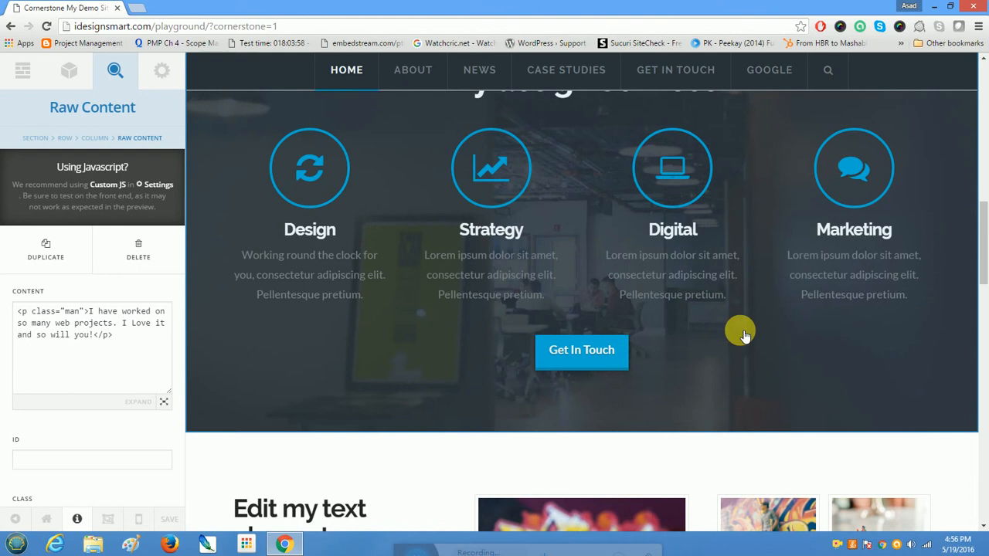
pyautogui.scroll(-2, 672, 340)
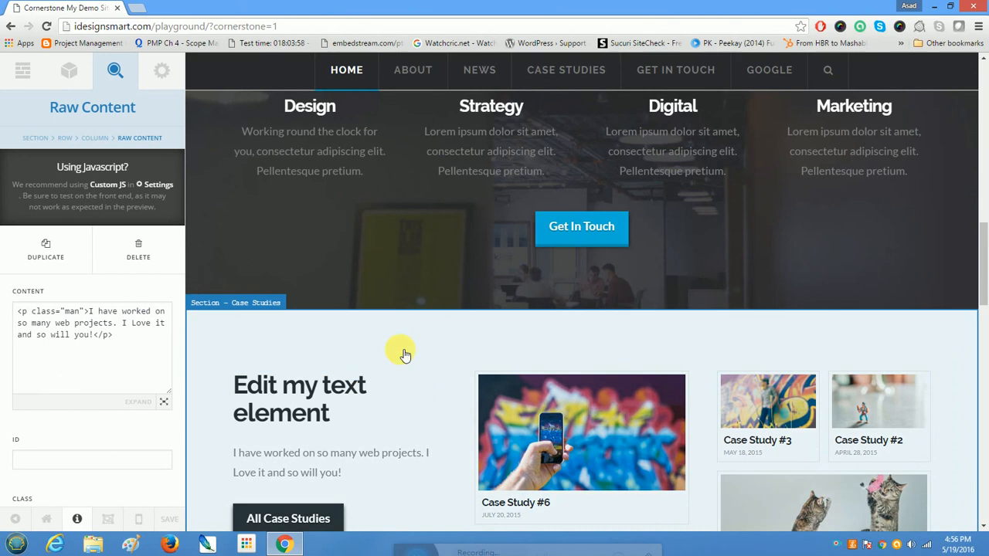
pyautogui.click(404, 354)
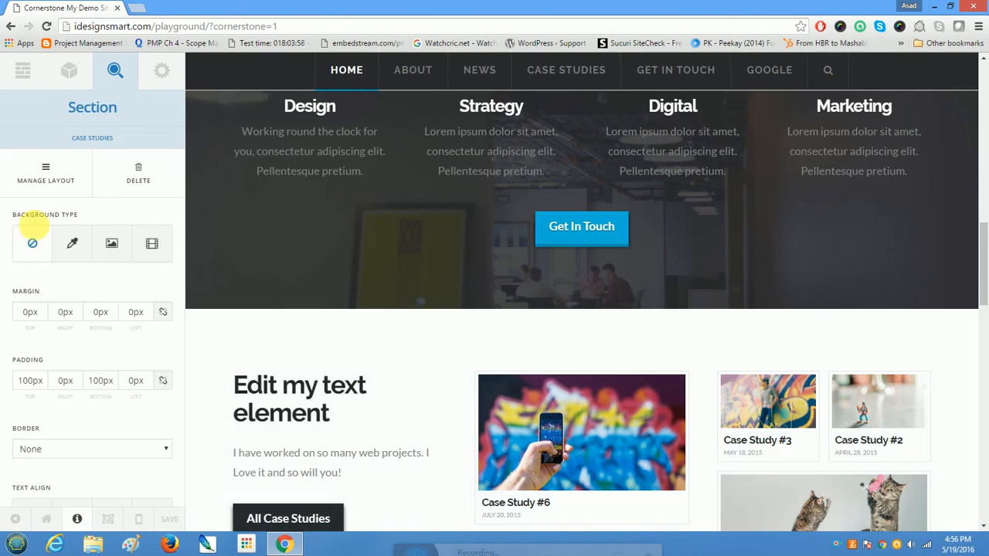
pyautogui.click(46, 172)
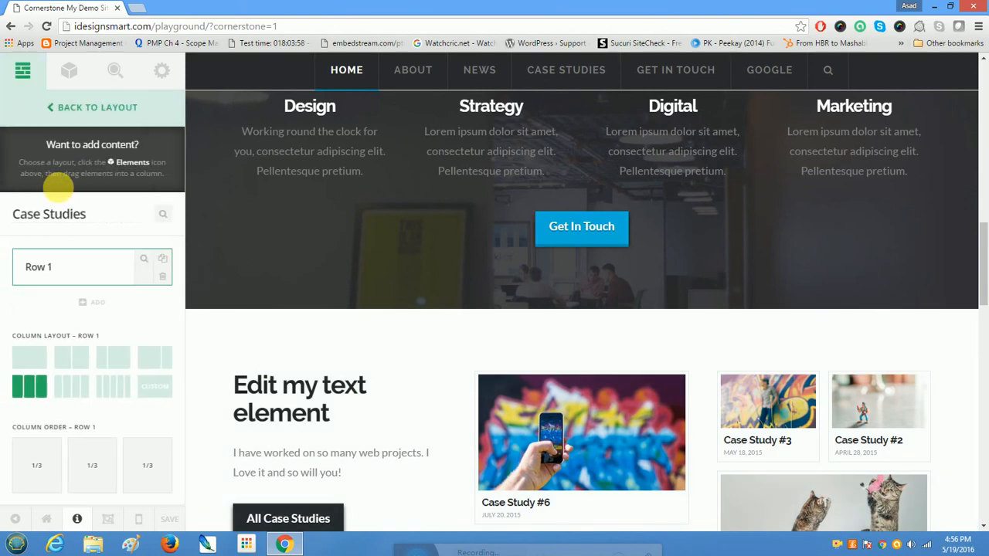
pyautogui.click(96, 462)
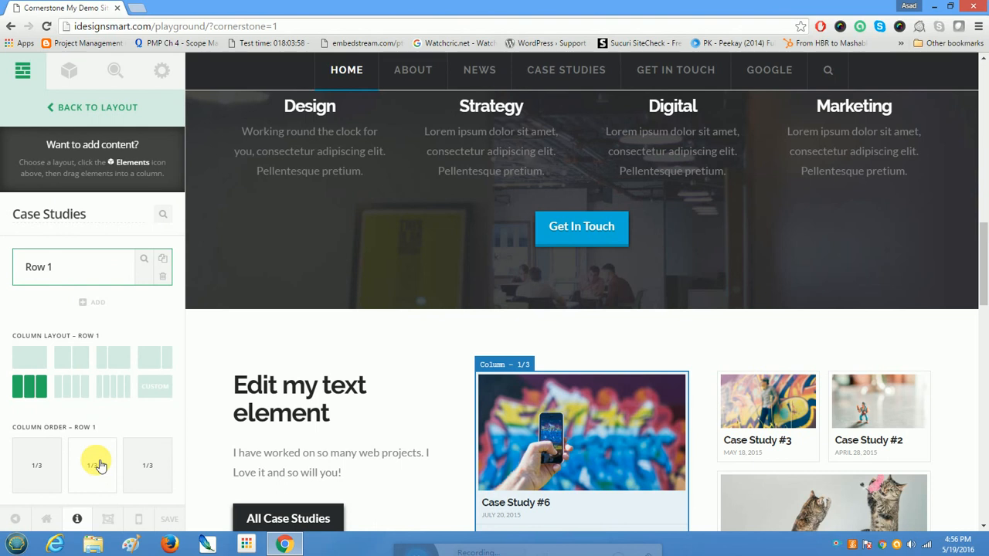
pyautogui.scroll(-1, 108, 402)
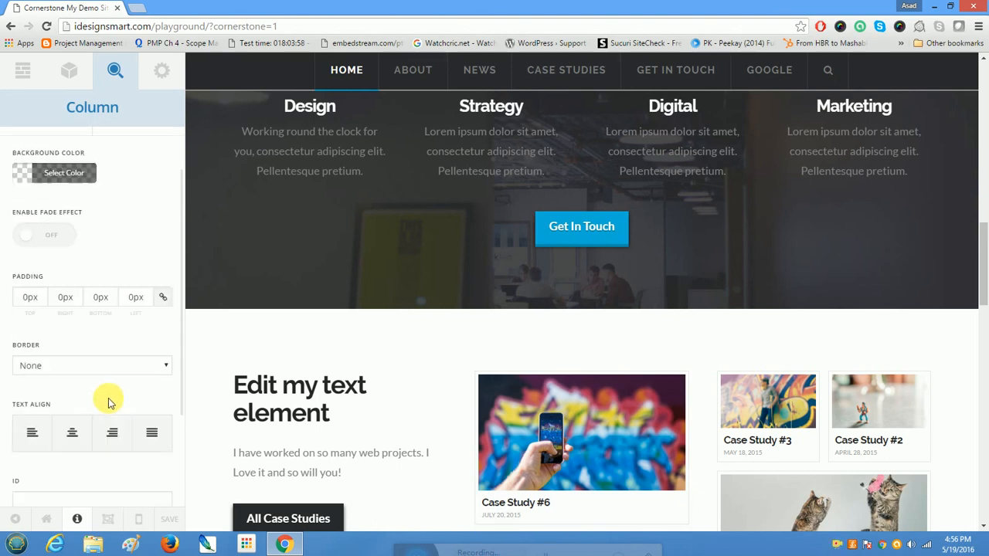
pyautogui.scroll(-2, 109, 402)
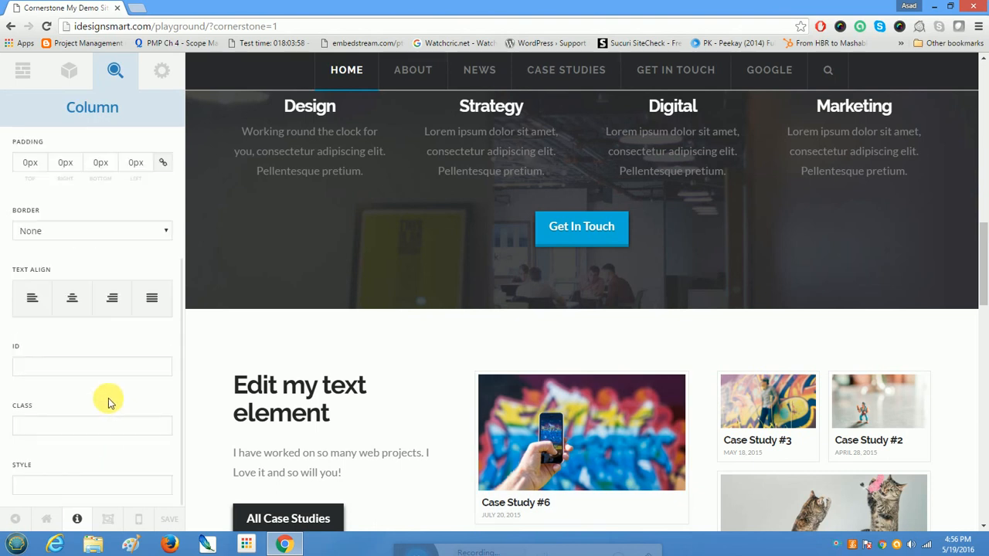
pyautogui.click(554, 399)
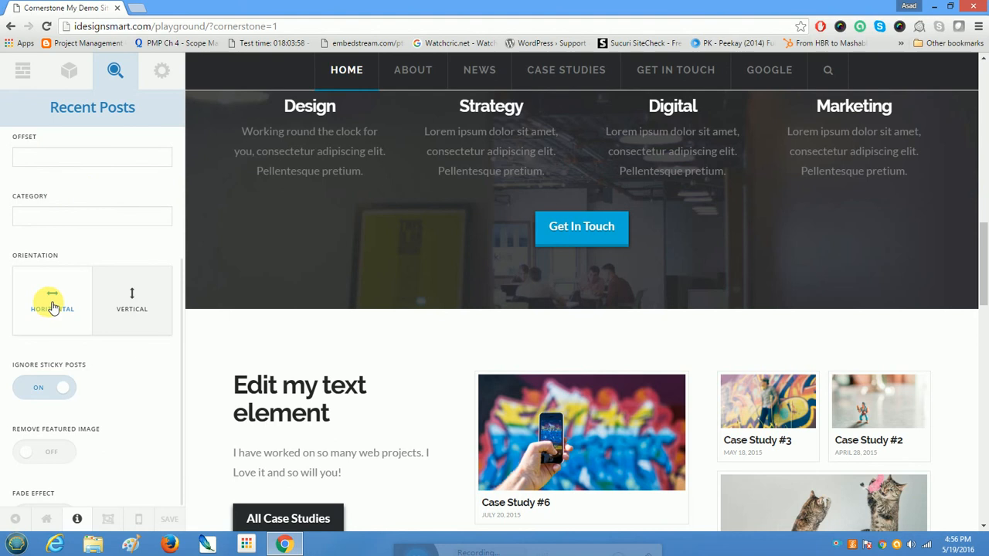
# Step: Examine the Recent Posts element's settings, including orientation, fade effect, class, category and the available post types
pyautogui.scroll(-2, 53, 307)
pyautogui.scroll(-2, 53, 307)
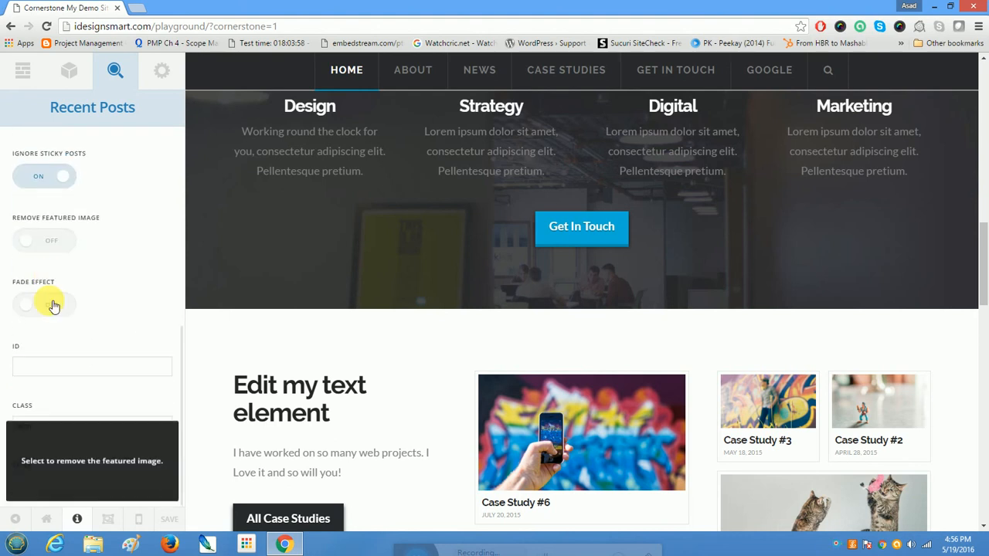
pyautogui.doubleClick(24, 426)
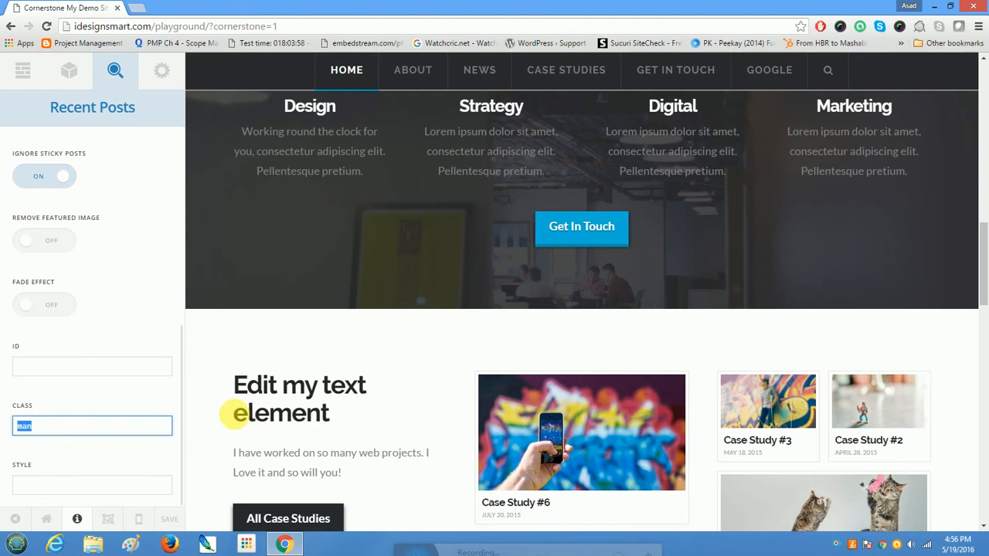
pyautogui.scroll(5, 157, 371)
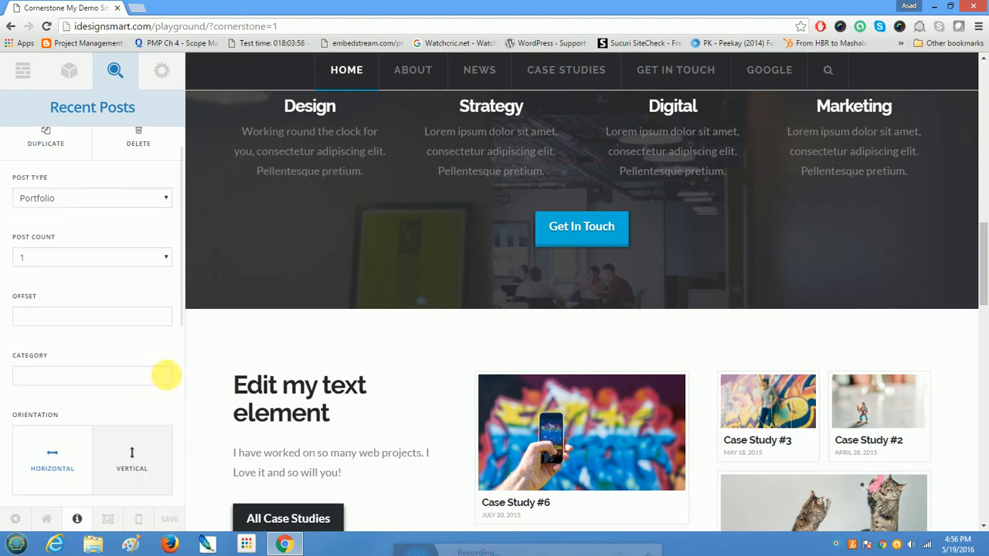
pyautogui.click(140, 384)
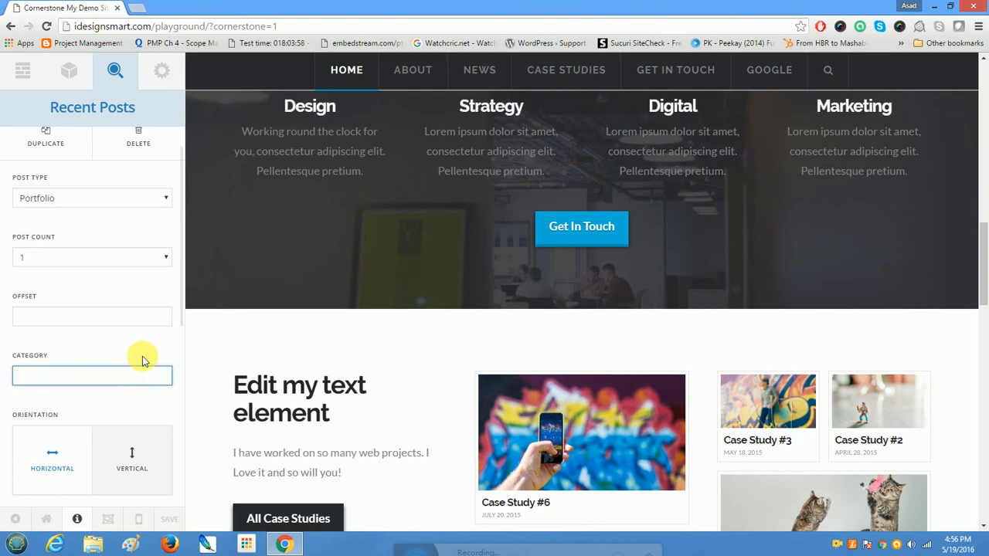
pyautogui.scroll(1, 149, 343)
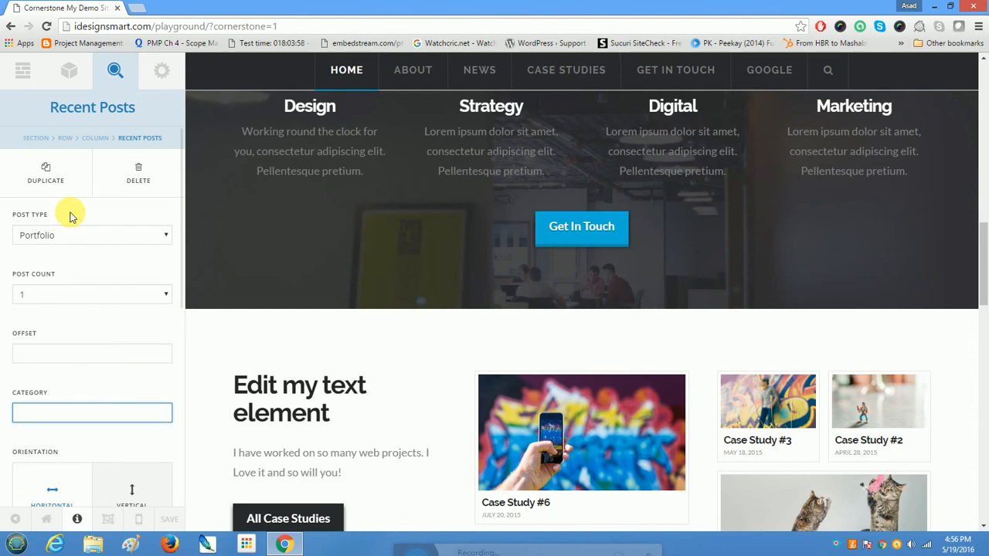
pyautogui.click(77, 238)
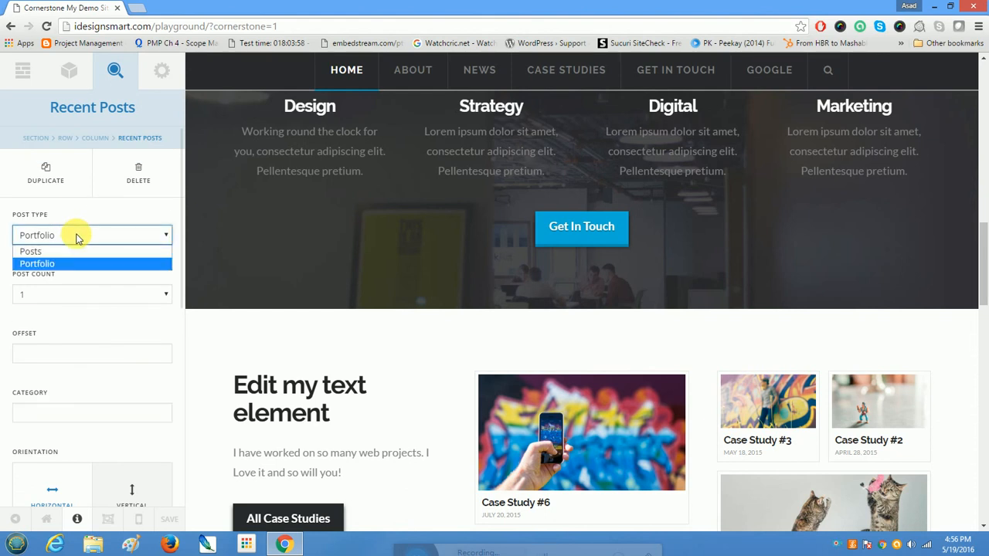
pyautogui.click(77, 237)
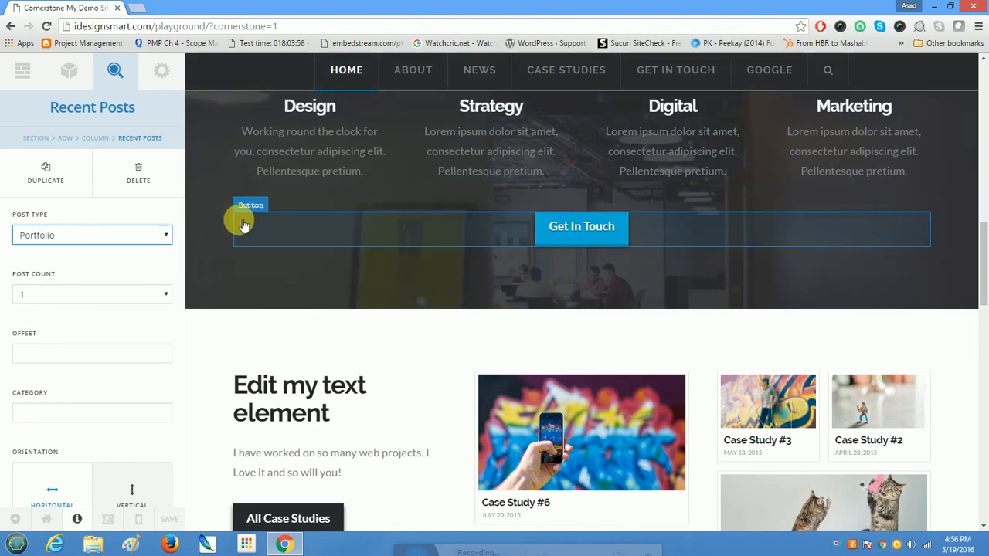
# Step: Inspect the settings of the Recent Posts element holding Case Studies #3 and #2 and of the Happy Clients counter
pyautogui.scroll(-3, 242, 216)
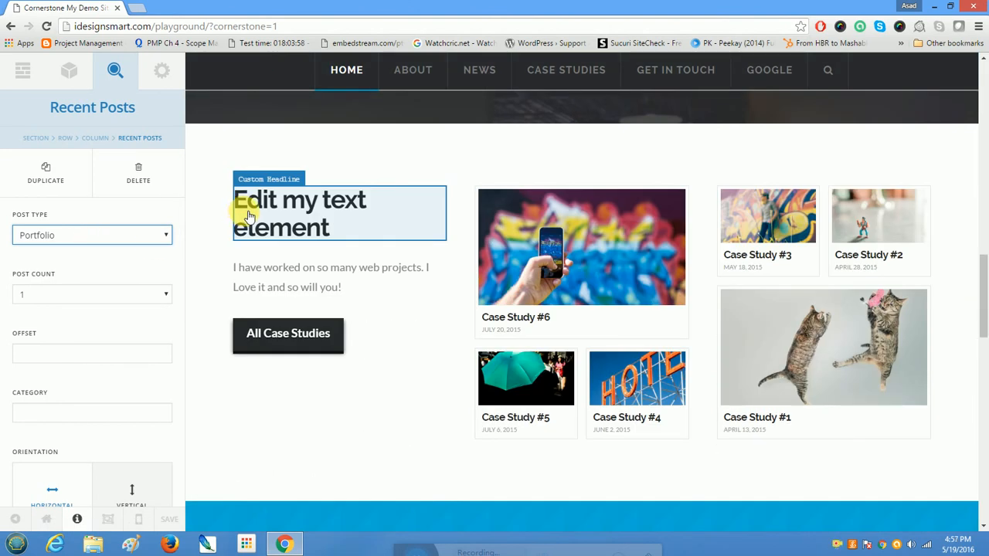
pyautogui.click(787, 201)
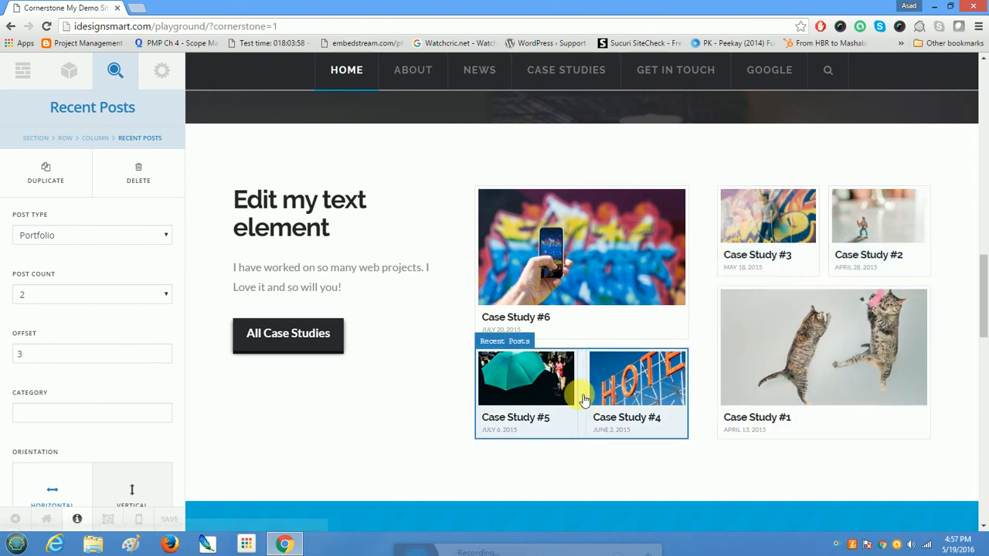
pyautogui.scroll(-1, 584, 400)
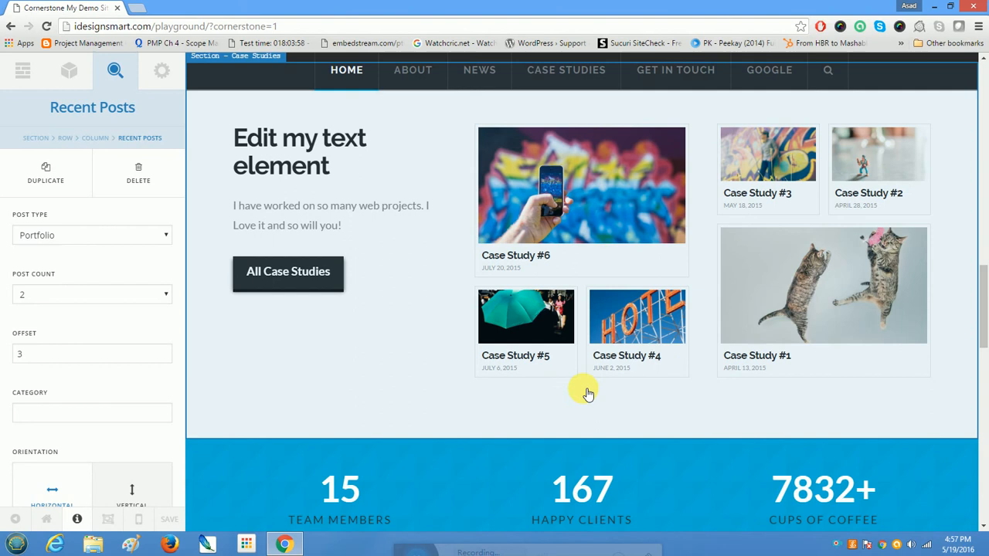
pyautogui.scroll(-3, 585, 390)
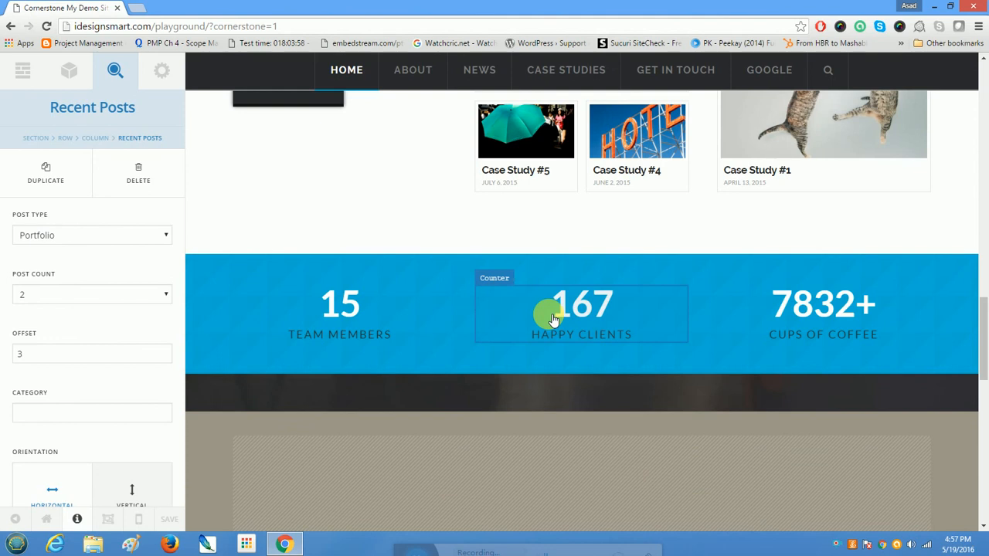
pyautogui.click(553, 319)
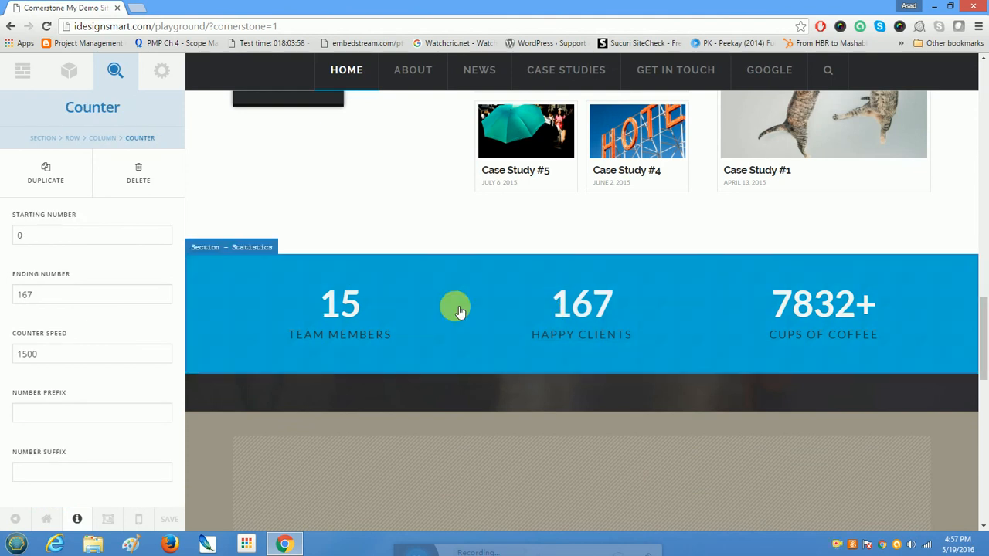
# Step: Look over the homepage sections from the statistics down to Contact and back up to the slider
pyautogui.scroll(-3, 516, 290)
pyautogui.scroll(-5, 520, 294)
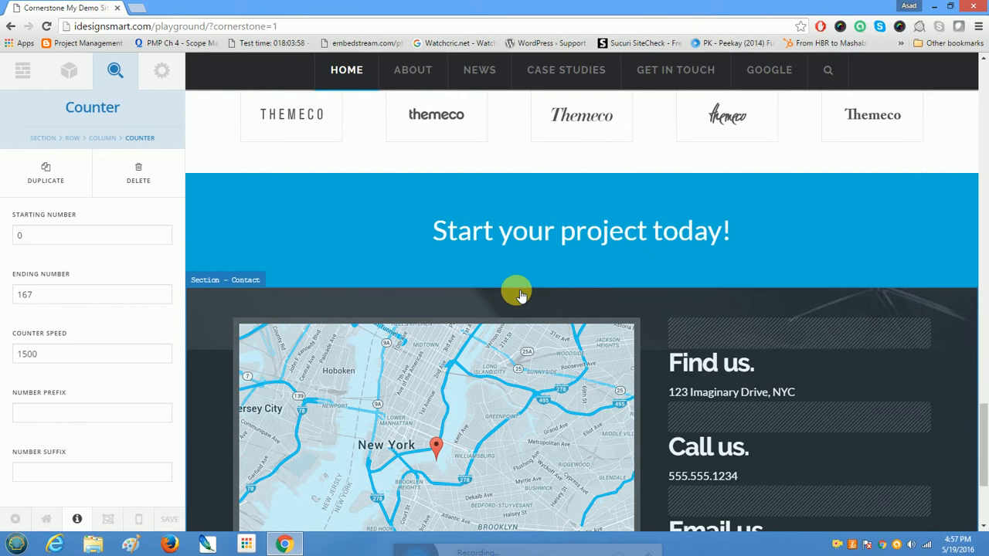
pyautogui.scroll(15, 520, 293)
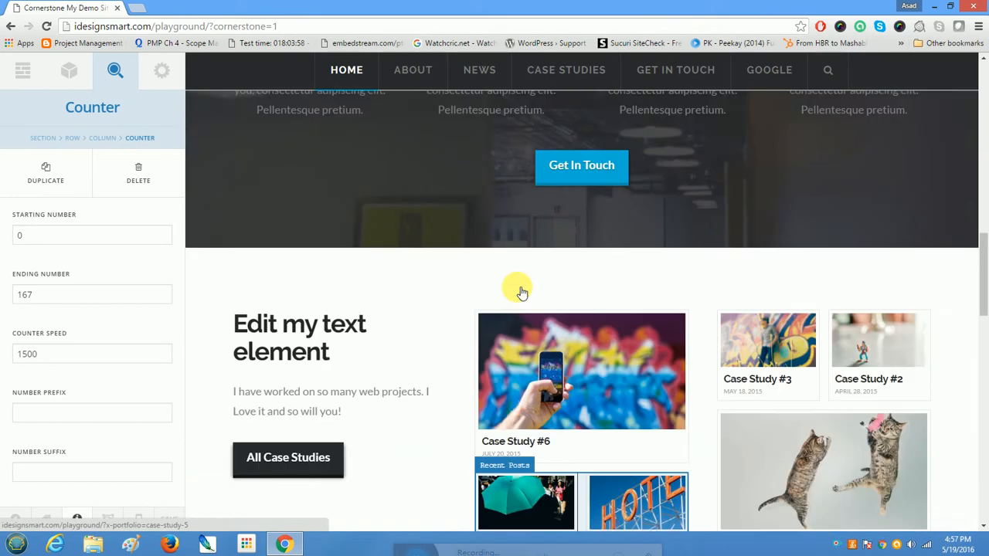
pyautogui.scroll(5, 519, 291)
pyautogui.scroll(-4, 519, 285)
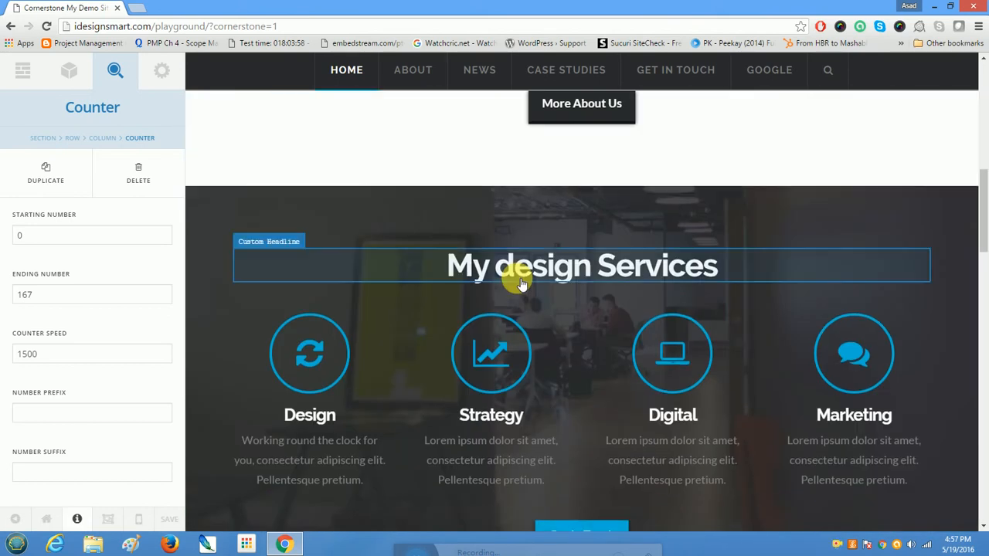
pyautogui.scroll(-3, 433, 278)
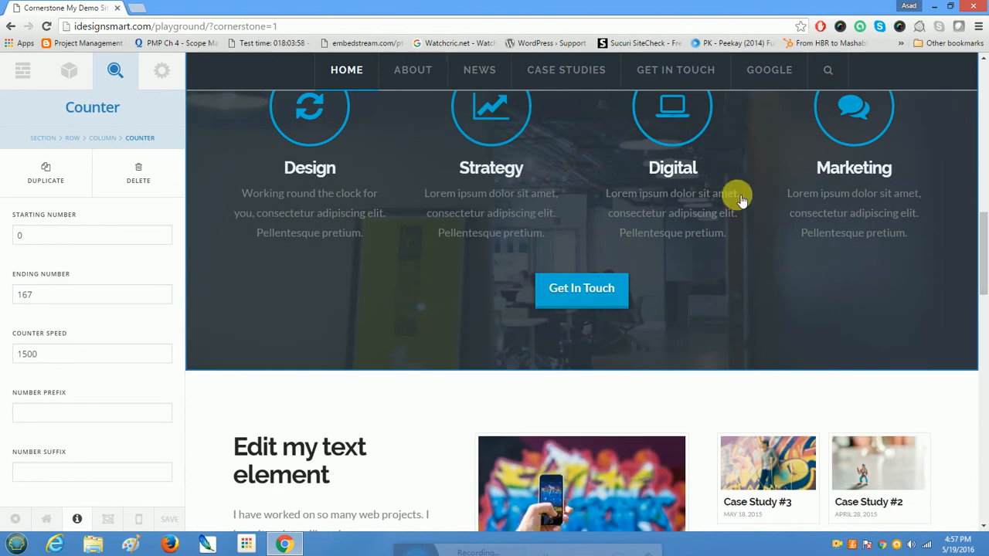
pyautogui.scroll(10, 463, 289)
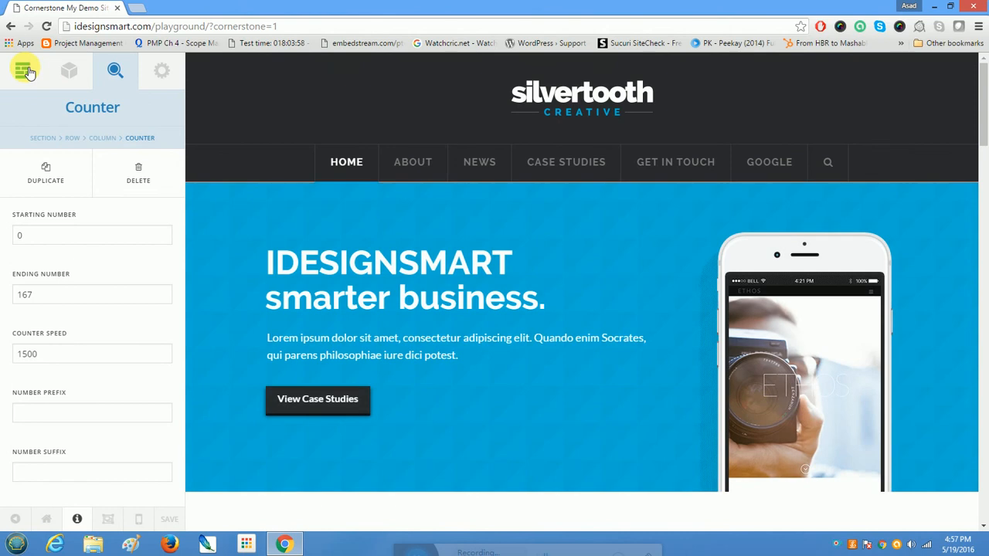
# Step: Add a new section to the page layout and place it between the Services and Case Studies sections
pyautogui.click(24, 71)
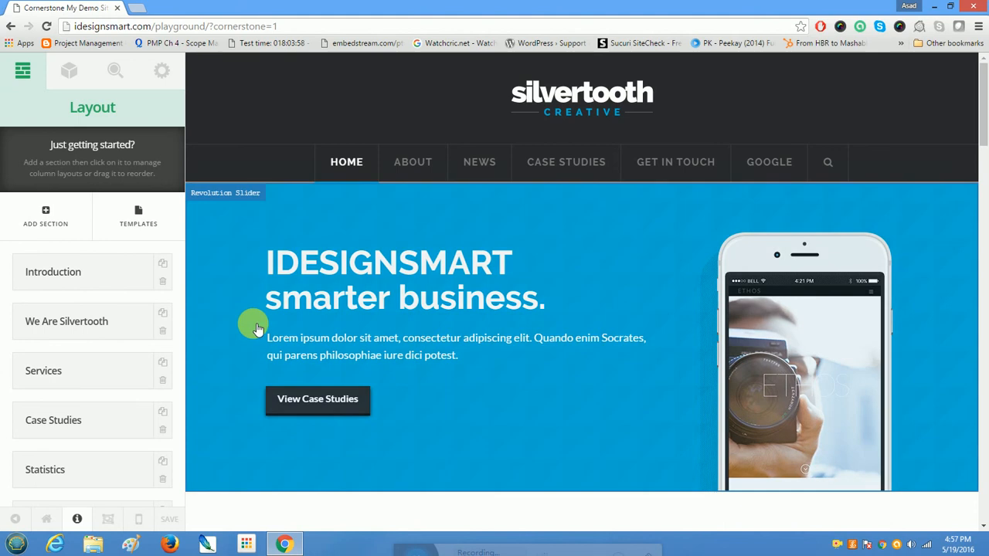
pyautogui.scroll(-7, 255, 329)
pyautogui.scroll(2, 255, 325)
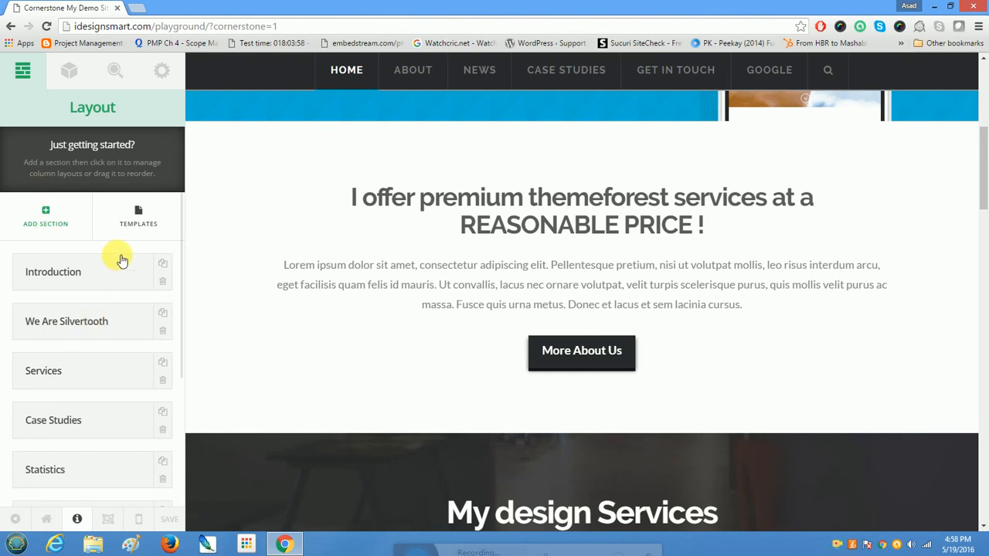
pyautogui.scroll(-3, 119, 259)
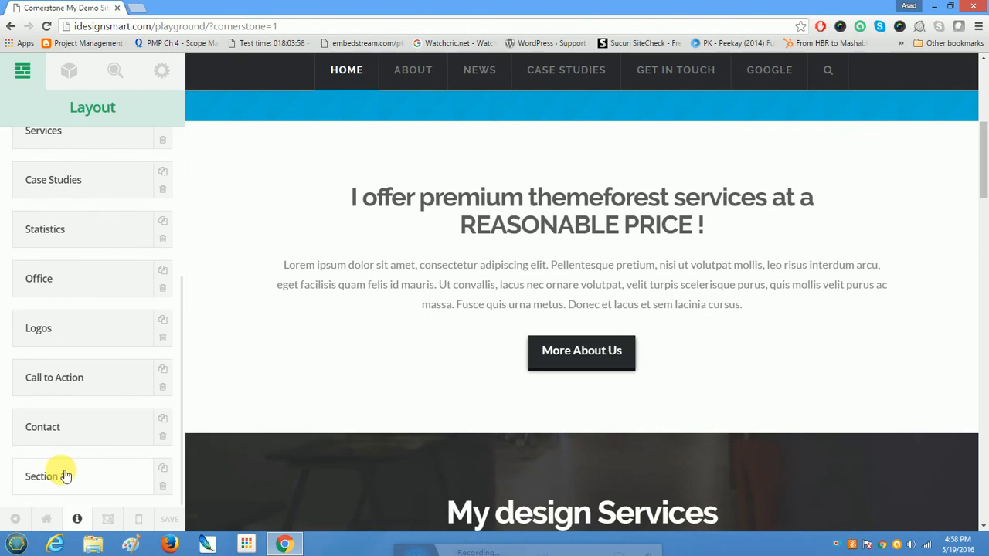
pyautogui.moveTo(65, 476); pyautogui.dragTo(80, 176)
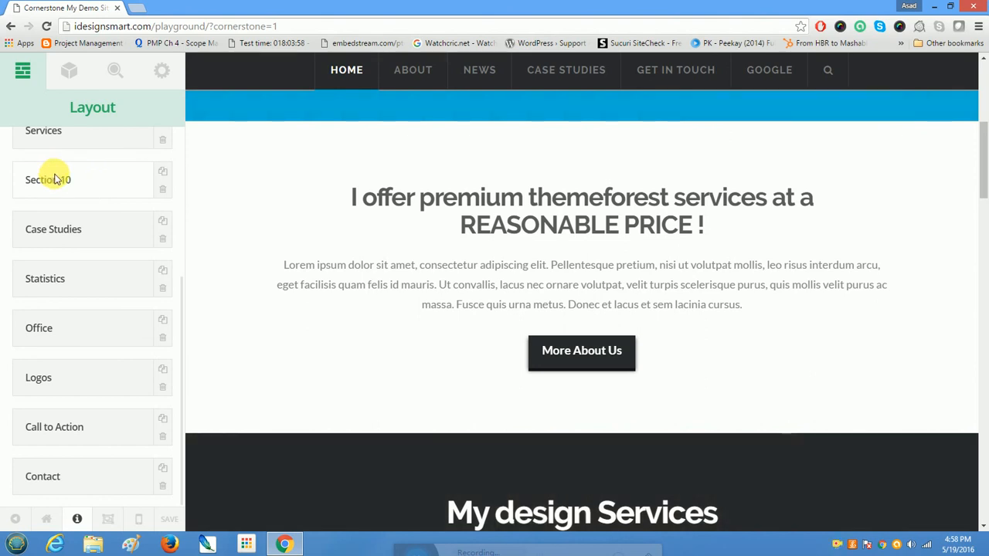
# Step: Rename the new section to the author's first name followed by "added"
pyautogui.click(56, 180)
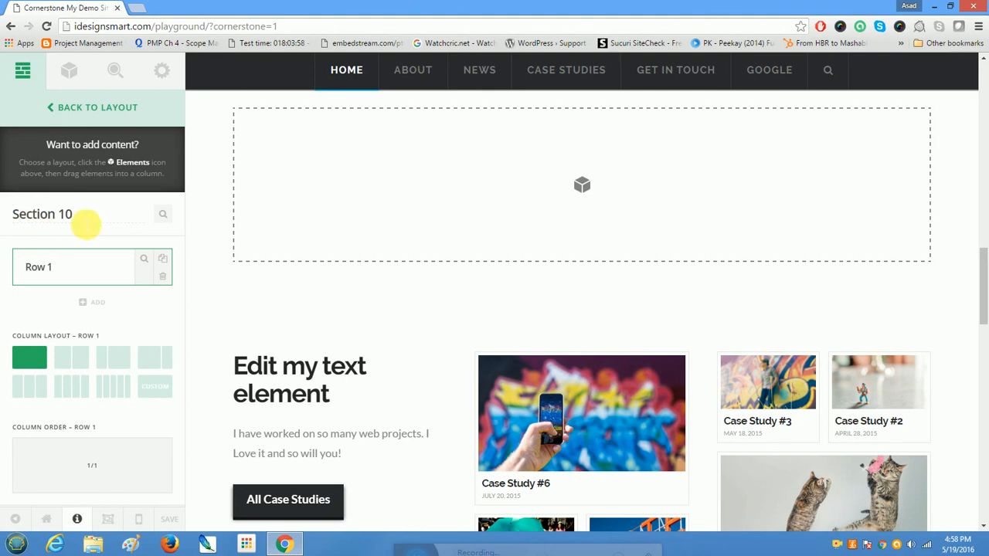
pyautogui.moveTo(74, 214); pyautogui.dragTo(48, 214)
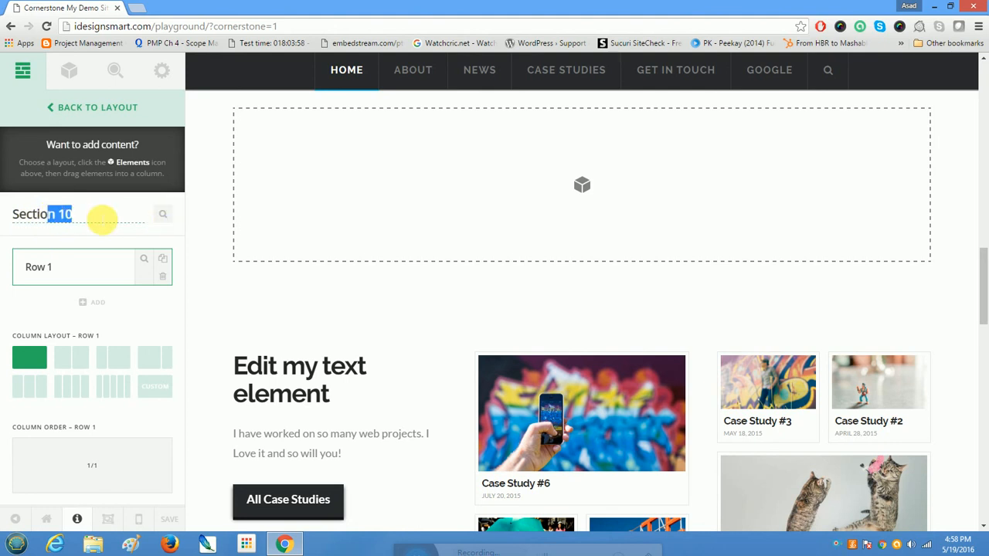
pyautogui.press('BackSpace')
pyautogui.press('BackSpace')
pyautogui.press('BackSpace')
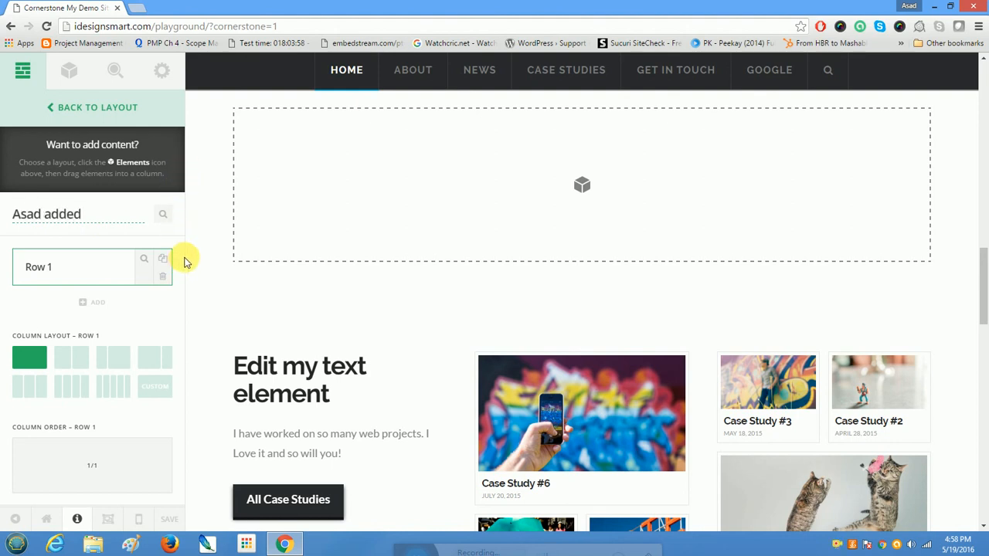
# Step: Split Row 1 of the new section into two equal 1/2 columns
pyautogui.scroll(3, 581, 267)
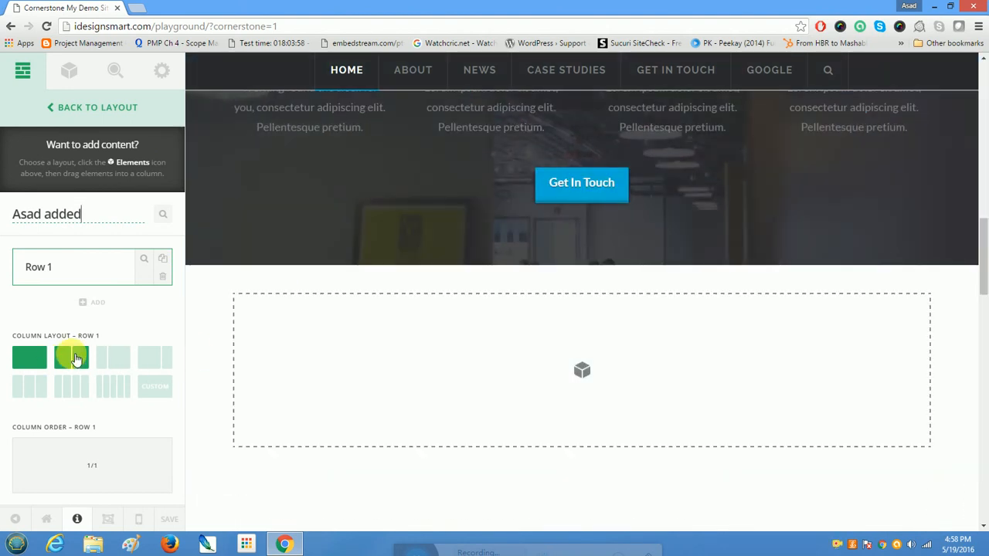
pyautogui.click(76, 360)
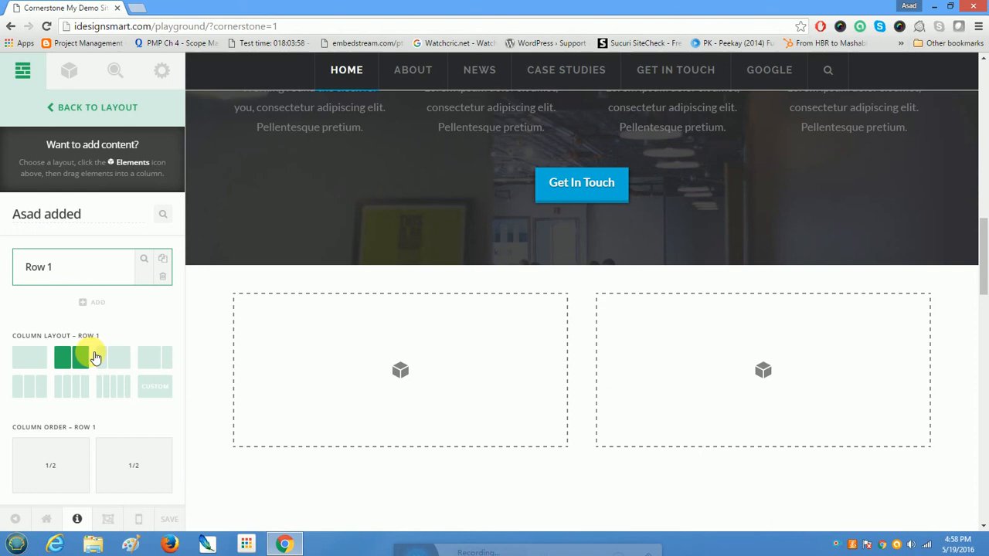
pyautogui.scroll(-2, 326, 371)
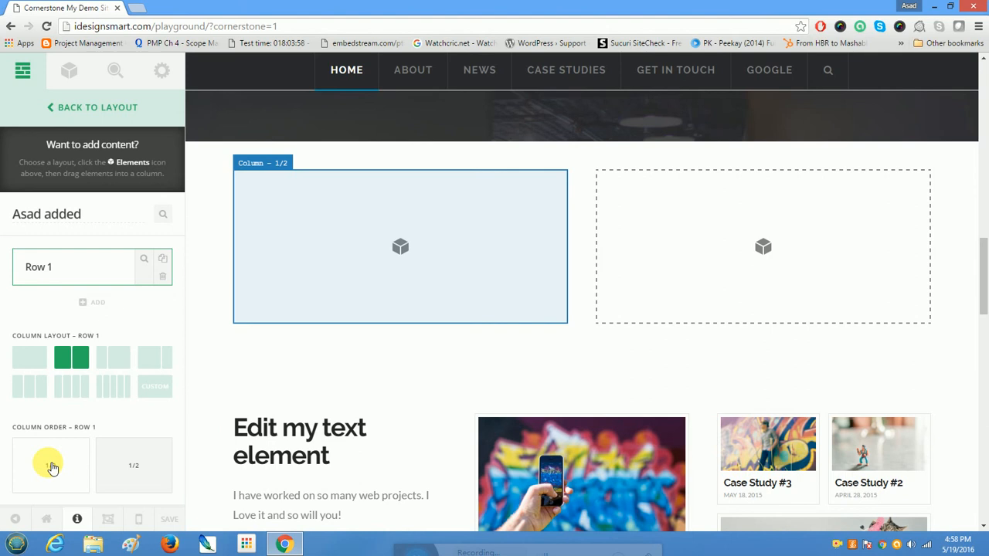
# Step: Examine the first 1/2 column's settings for background color, fade effect, padding, border and text alignment
pyautogui.click(51, 467)
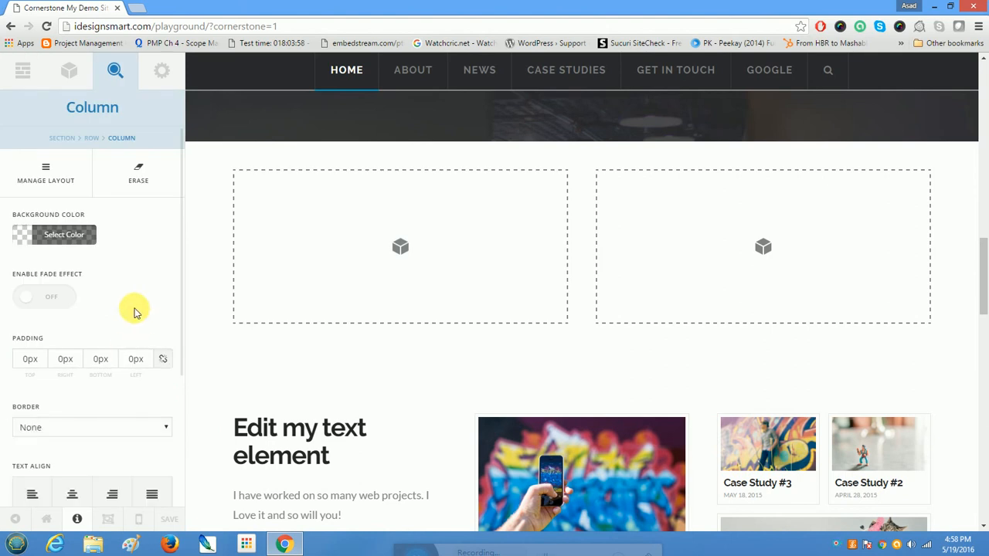
pyautogui.scroll(-2, 133, 312)
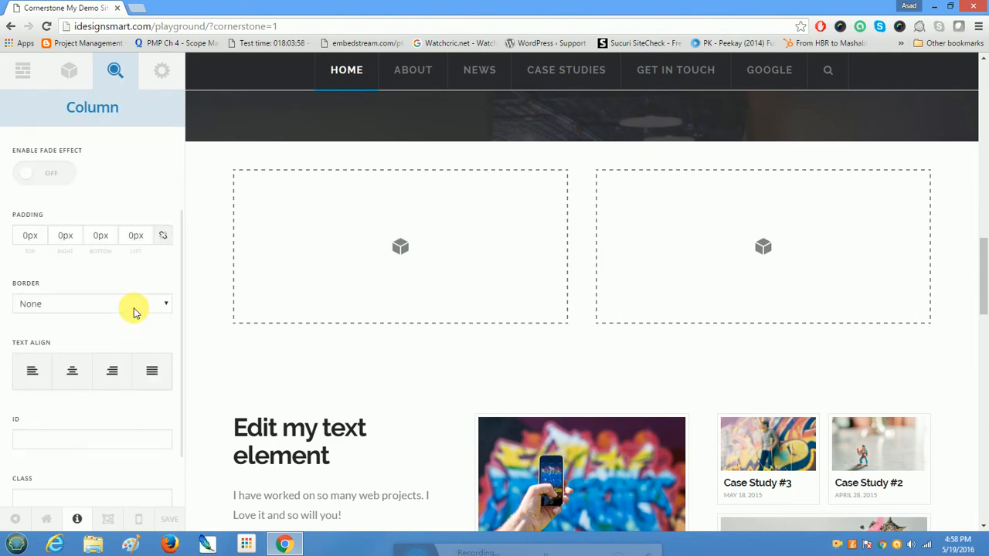
pyautogui.scroll(2, 133, 311)
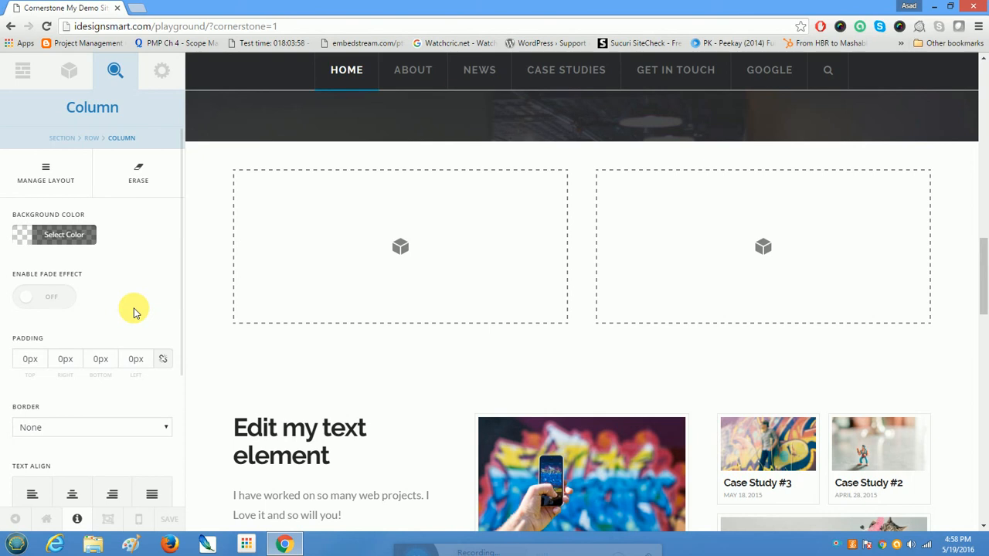
pyautogui.scroll(-2, 136, 309)
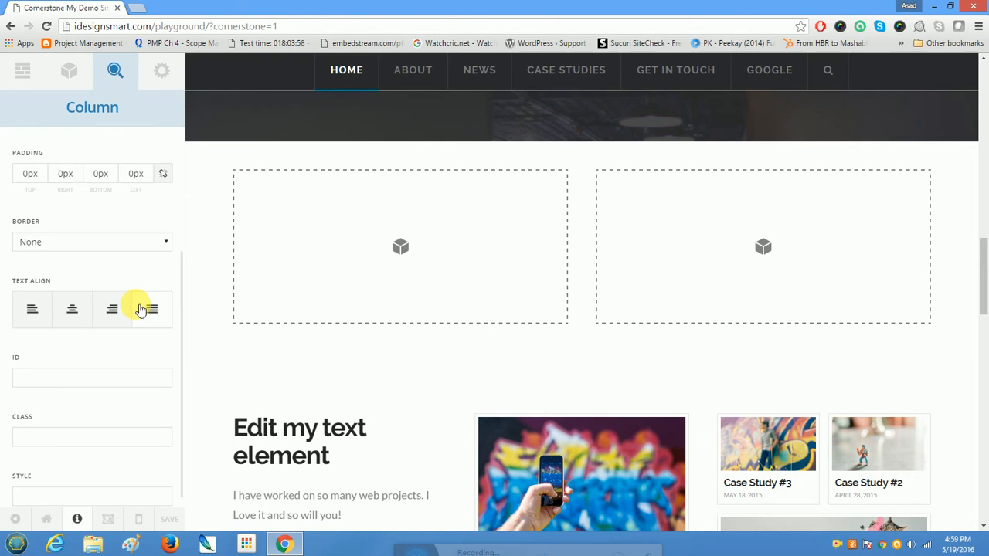
pyautogui.scroll(2, 139, 309)
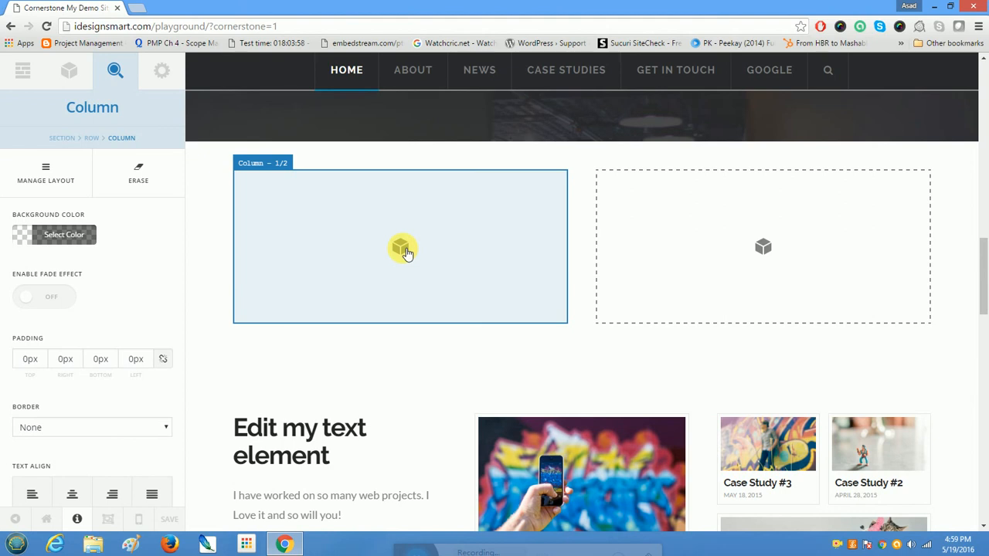
# Step: Open the element library from the empty first column and browse the available elements
pyautogui.click(402, 249)
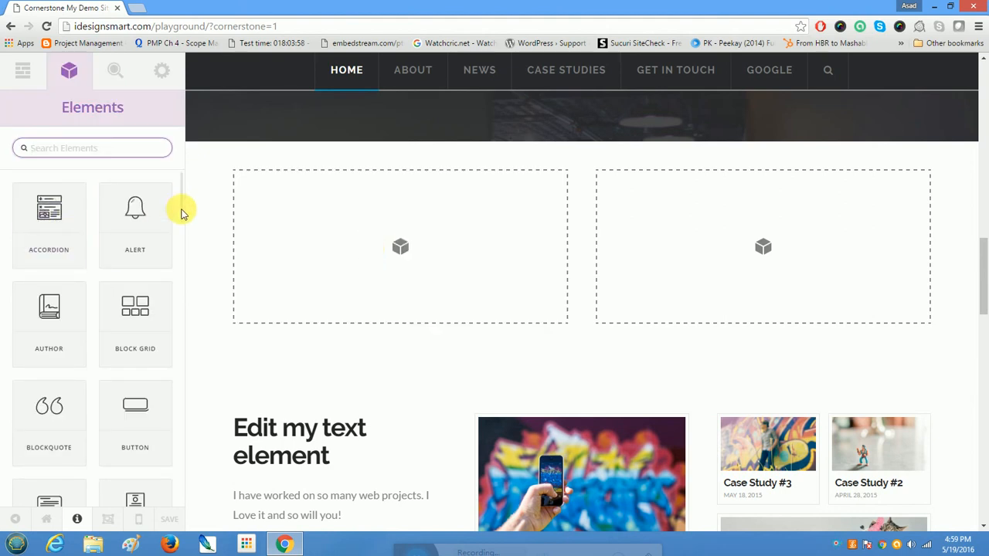
pyautogui.scroll(-2, 183, 236)
pyautogui.scroll(-10, 177, 250)
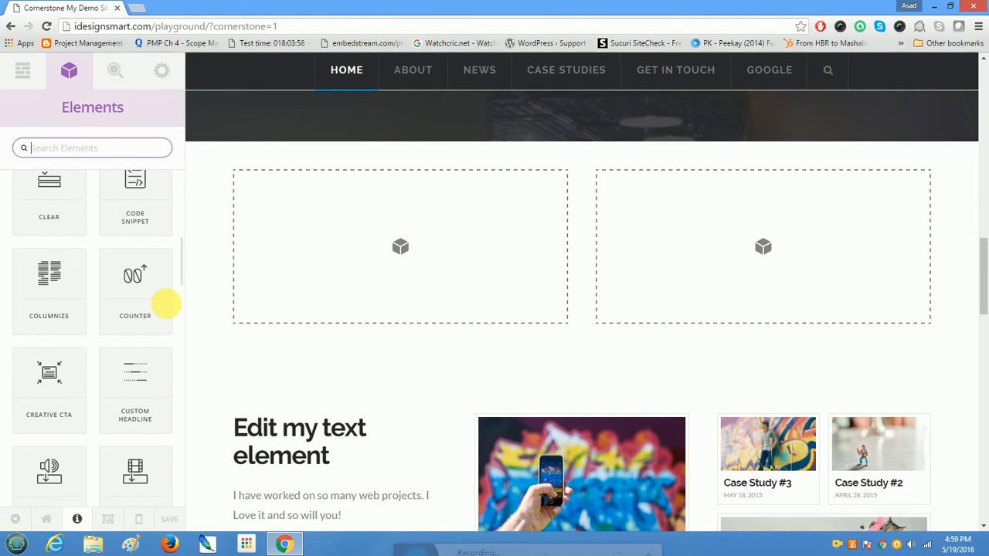
pyautogui.scroll(-5, 164, 370)
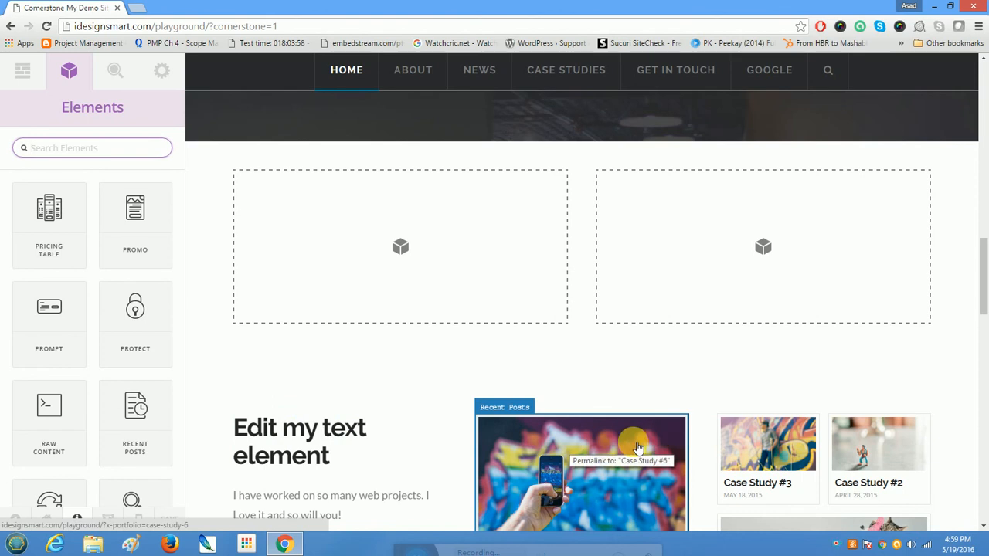
# Step: Add Raw Content to the first column reading "<h2>New Section</h2> This will we how I use my new section and show you how cool it is" and save
pyautogui.click(294, 429)
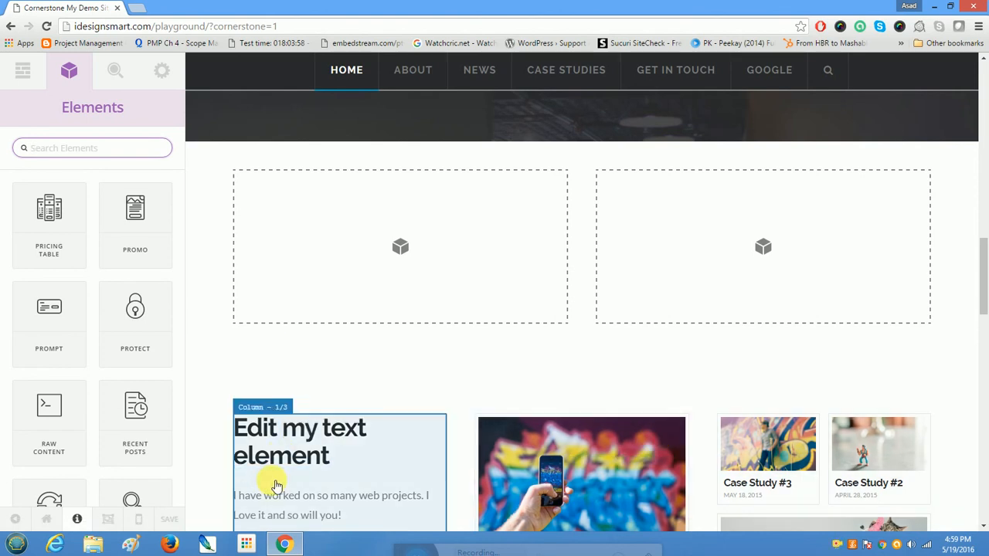
pyautogui.click(273, 502)
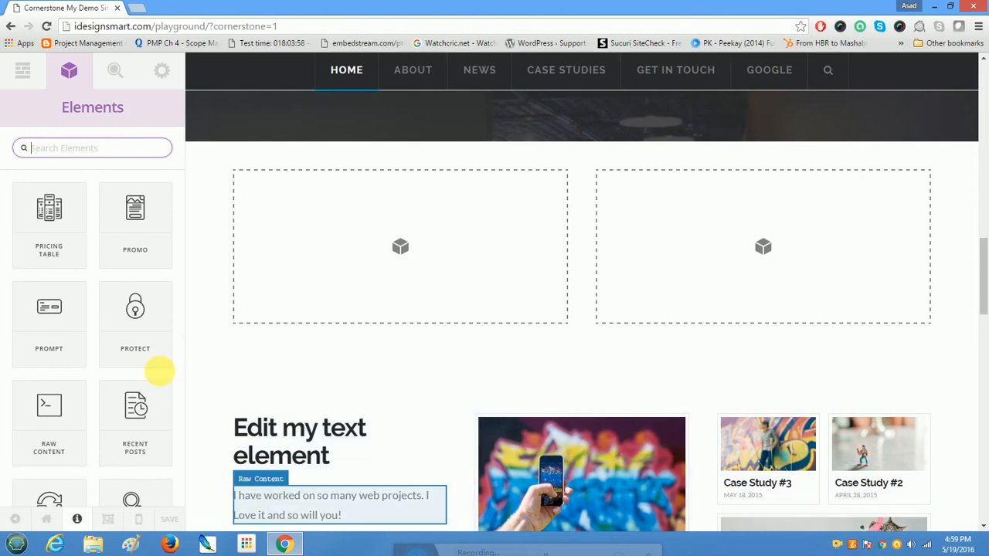
pyautogui.scroll(-1, 146, 324)
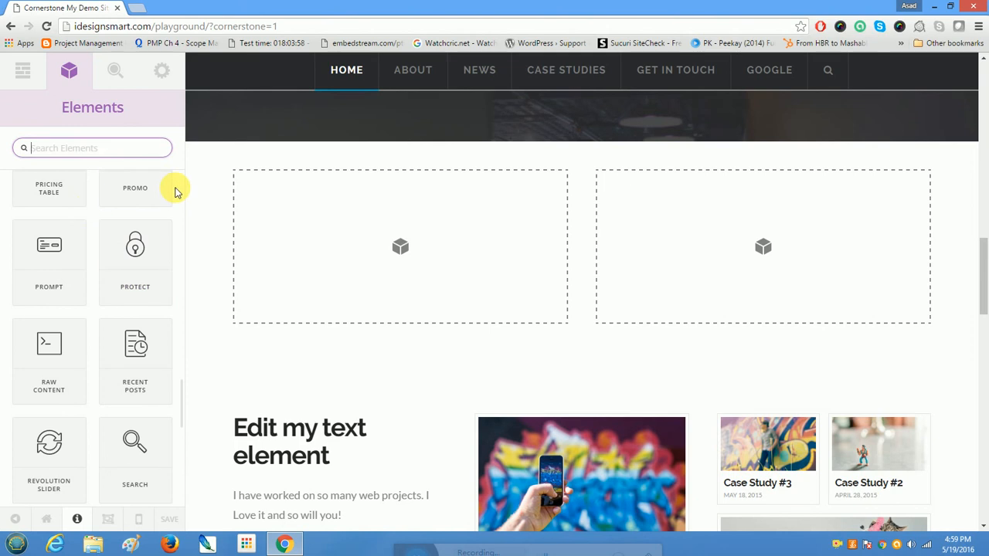
pyautogui.write('raw')
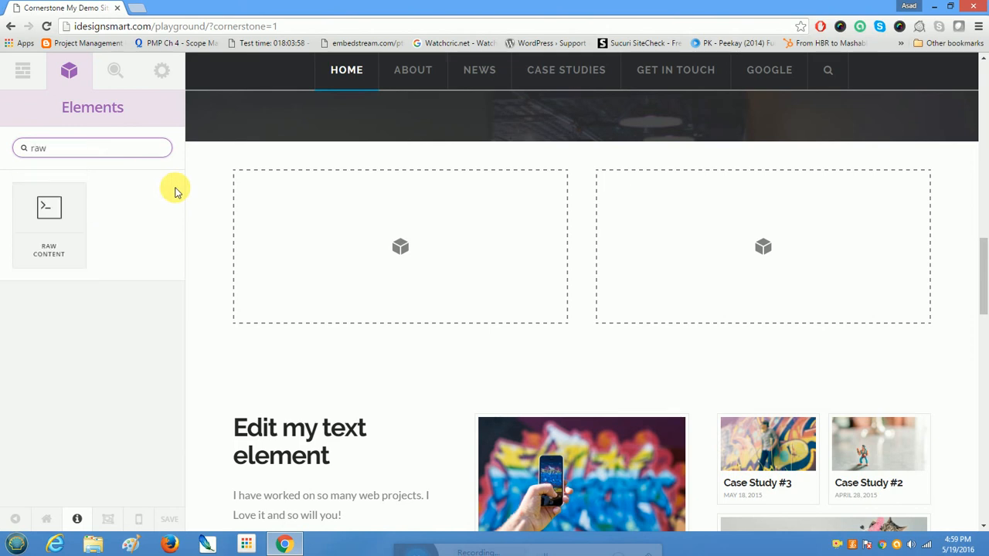
pyautogui.moveTo(53, 223); pyautogui.dragTo(388, 303)
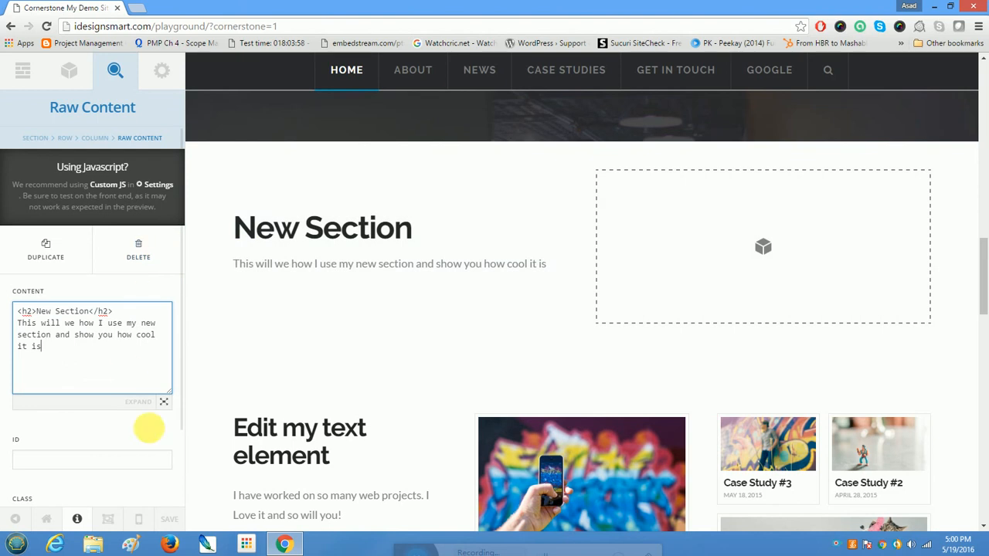
pyautogui.click(167, 523)
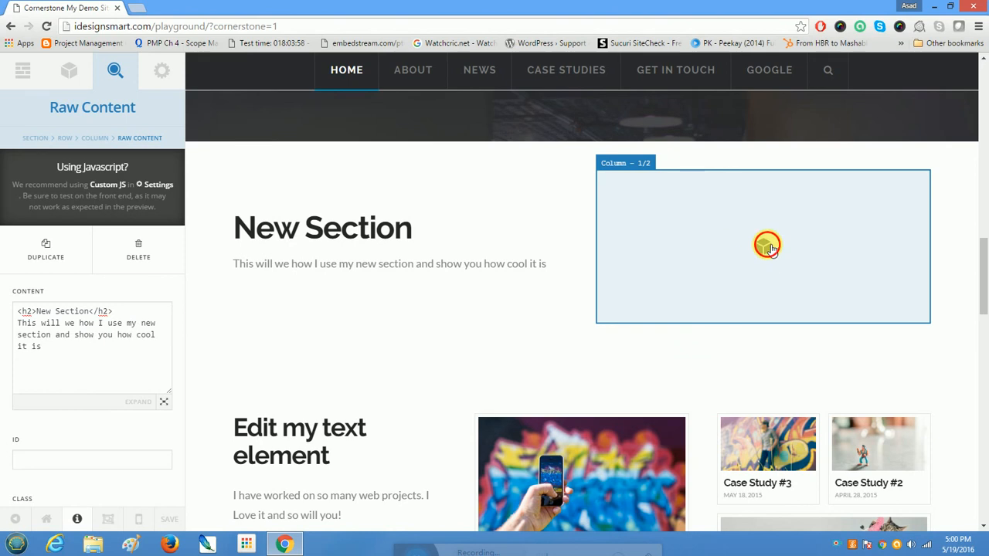
# Step: Find the Text element in the element library and place it in the new section's empty second column
pyautogui.click(765, 247)
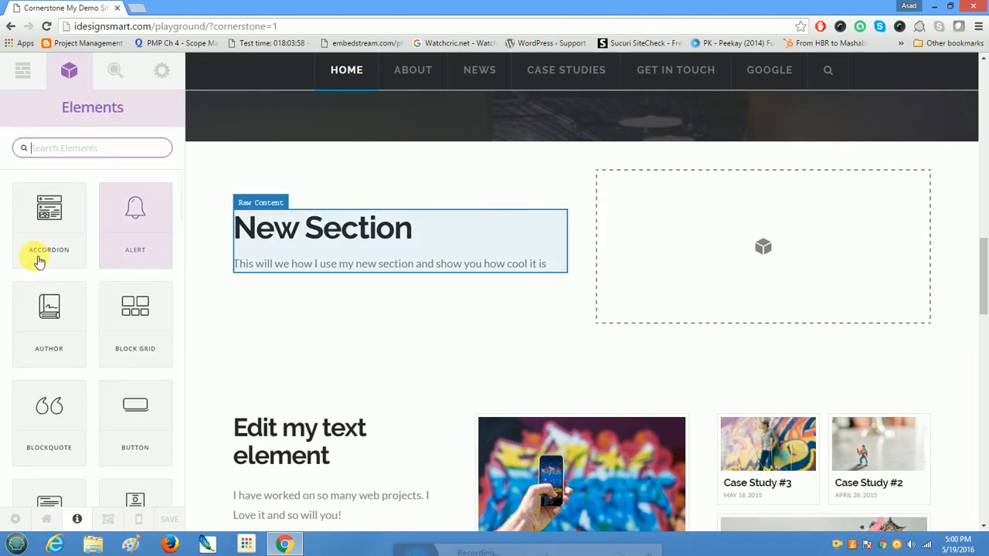
pyautogui.scroll(-2, 34, 260)
pyautogui.scroll(-1, 35, 260)
pyautogui.scroll(-5, 40, 261)
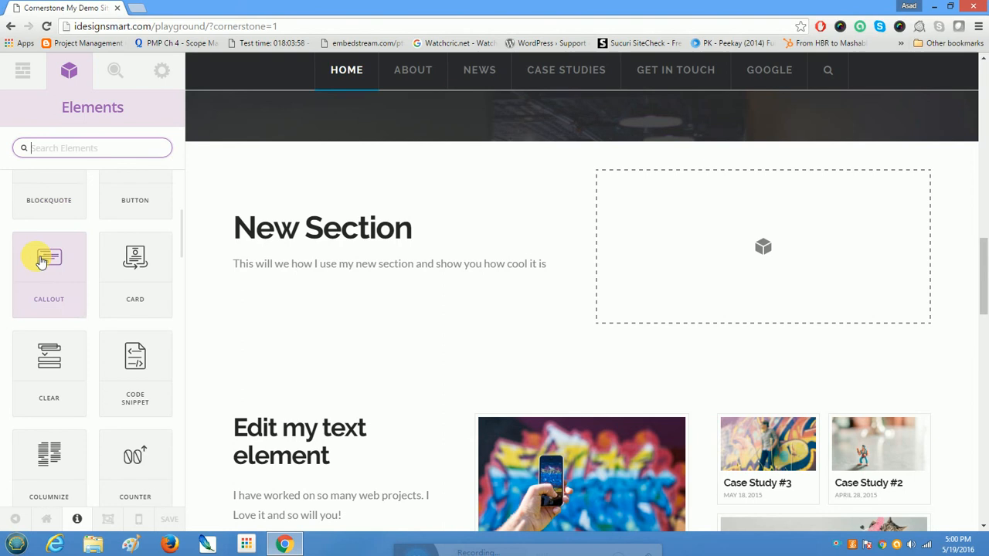
pyautogui.scroll(-3, 40, 261)
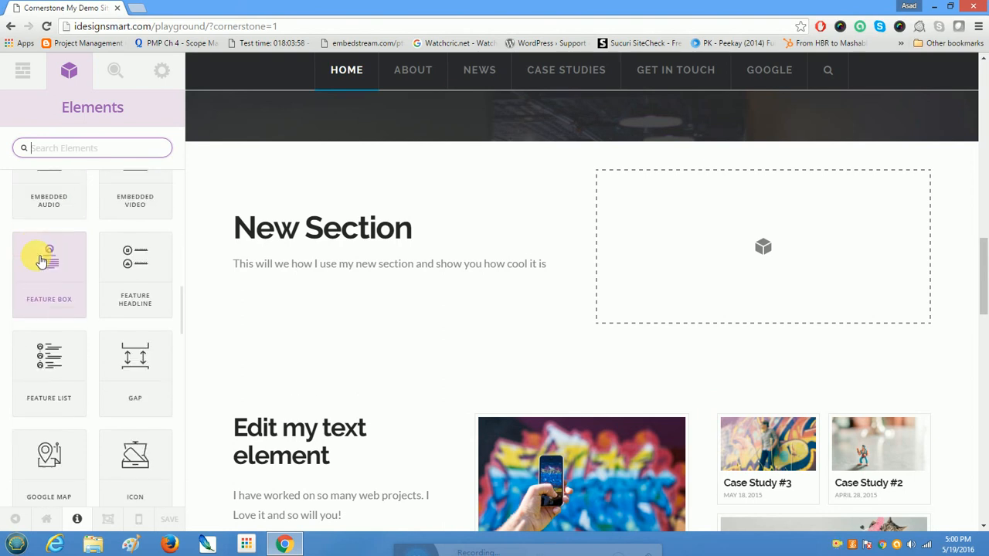
pyautogui.write('text')
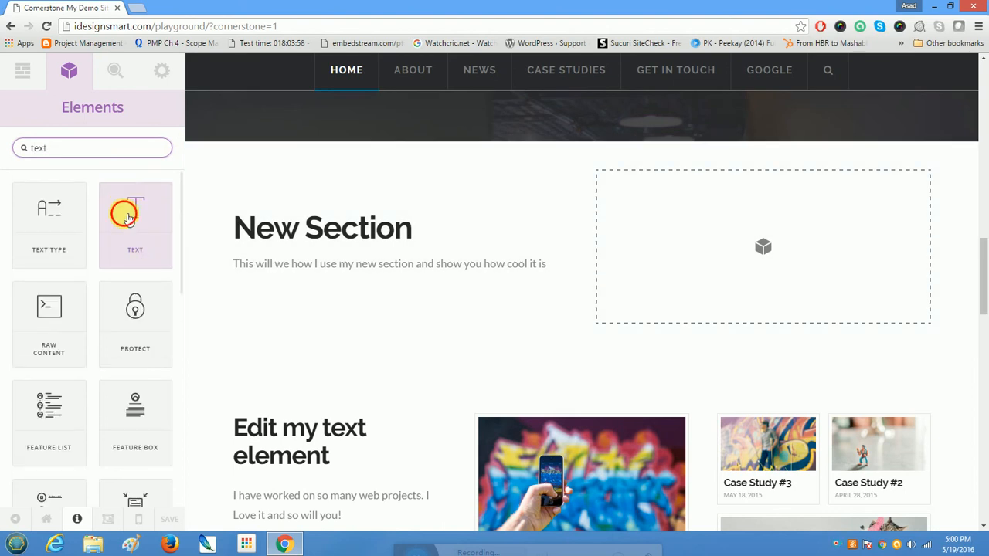
pyautogui.moveTo(128, 218); pyautogui.dragTo(788, 265)
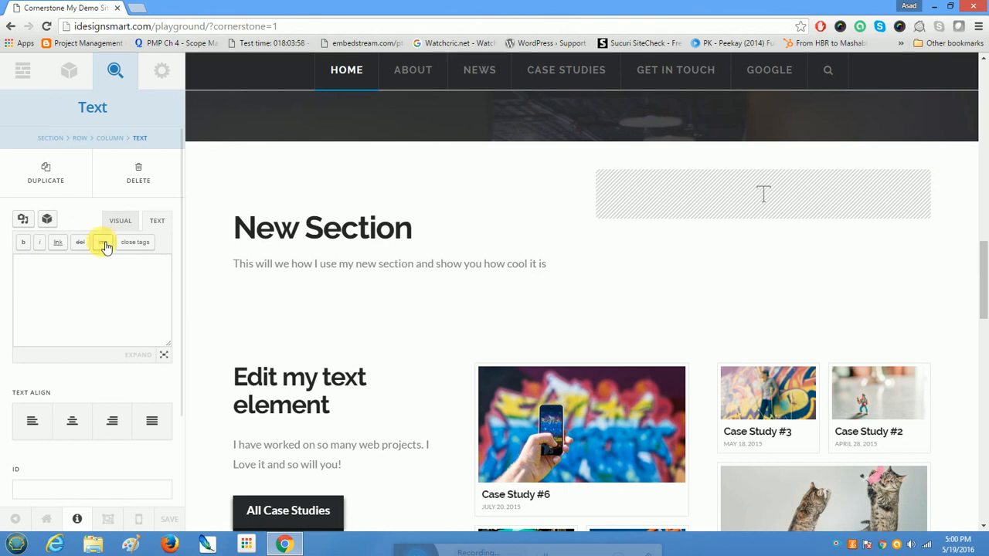
# Step: Insert the umbrella image featured-case-study-05-2.jpg from the media library into the Text element at Large – 862 × 575 size
pyautogui.click(123, 221)
pyautogui.click(23, 220)
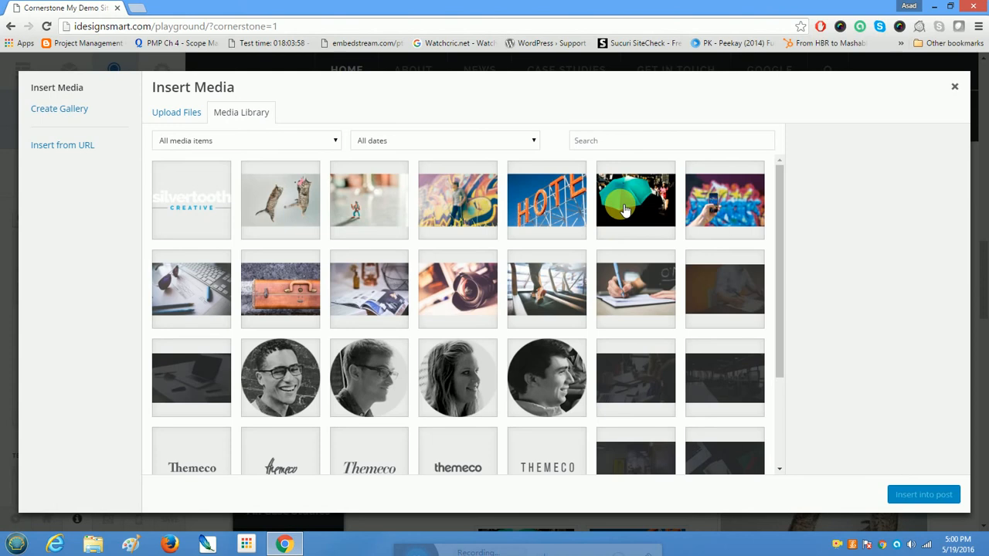
pyautogui.click(282, 210)
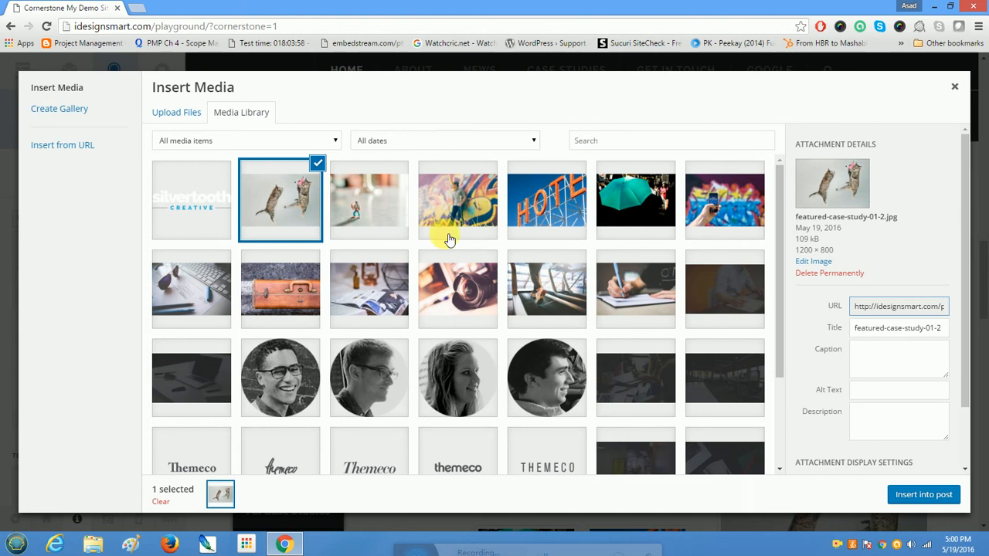
pyautogui.click(191, 283)
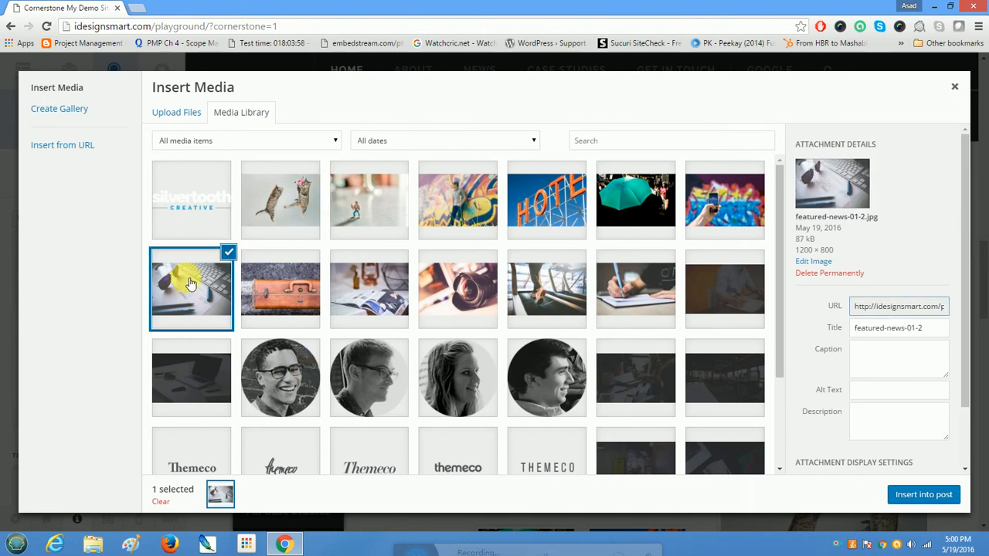
pyautogui.click(630, 214)
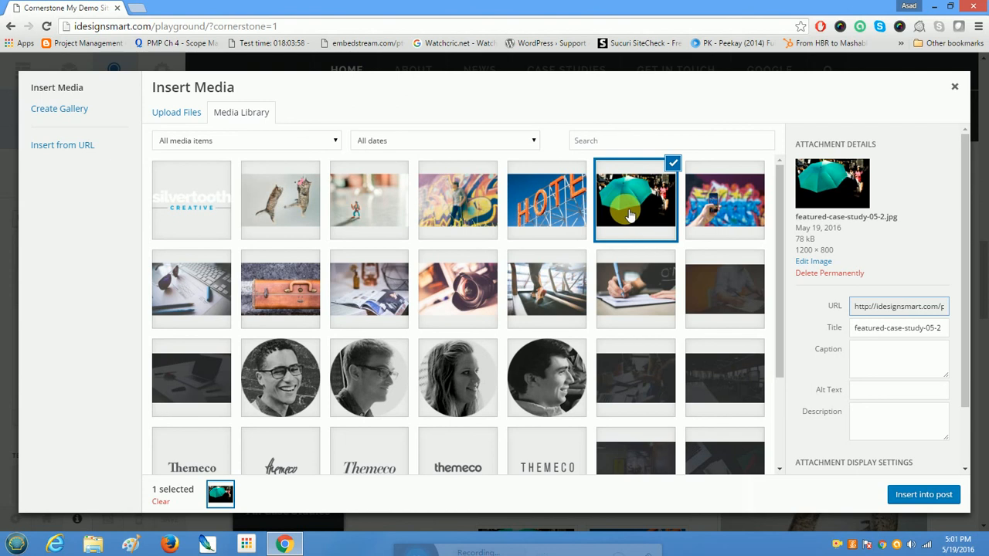
pyautogui.moveTo(964, 268); pyautogui.dragTo(977, 408)
pyautogui.click(930, 451)
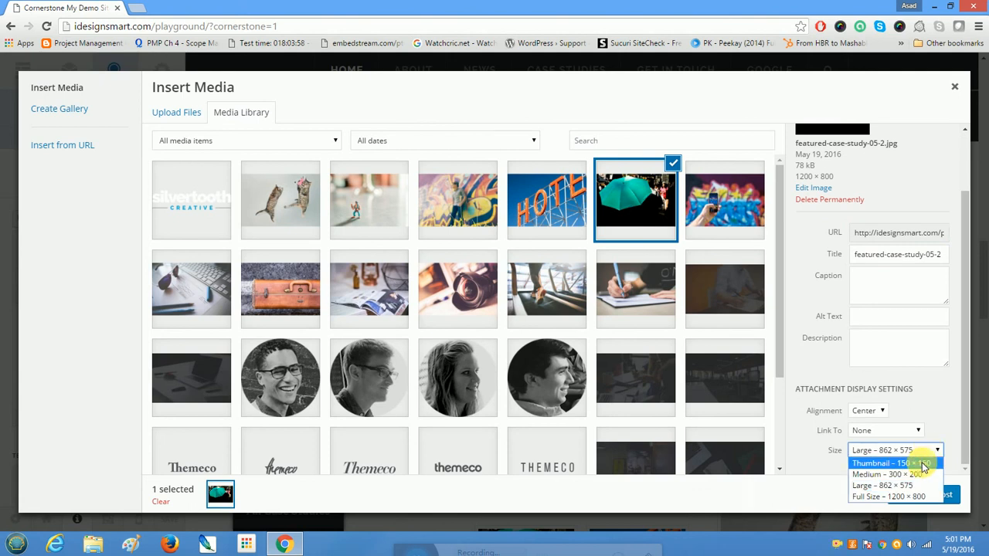
pyautogui.click(923, 487)
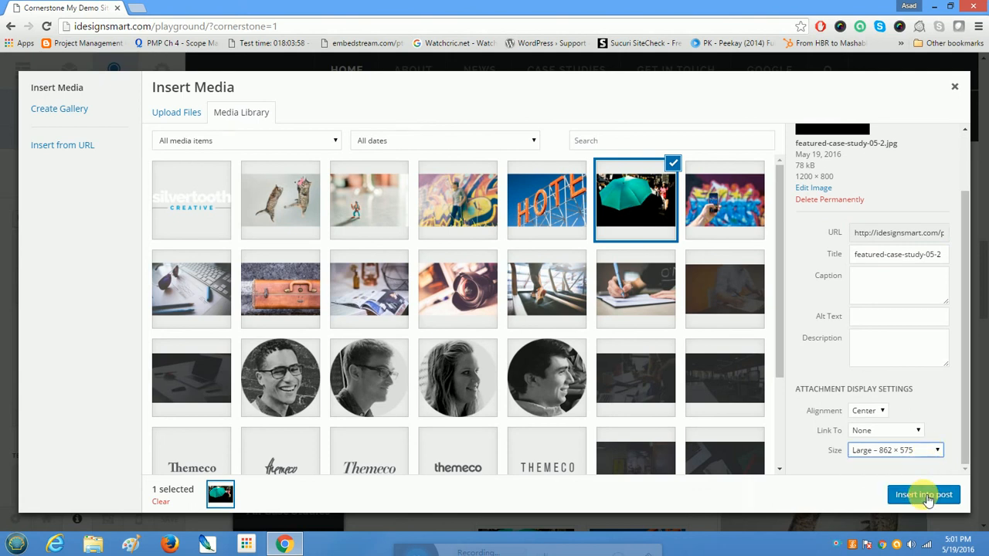
pyautogui.click(925, 496)
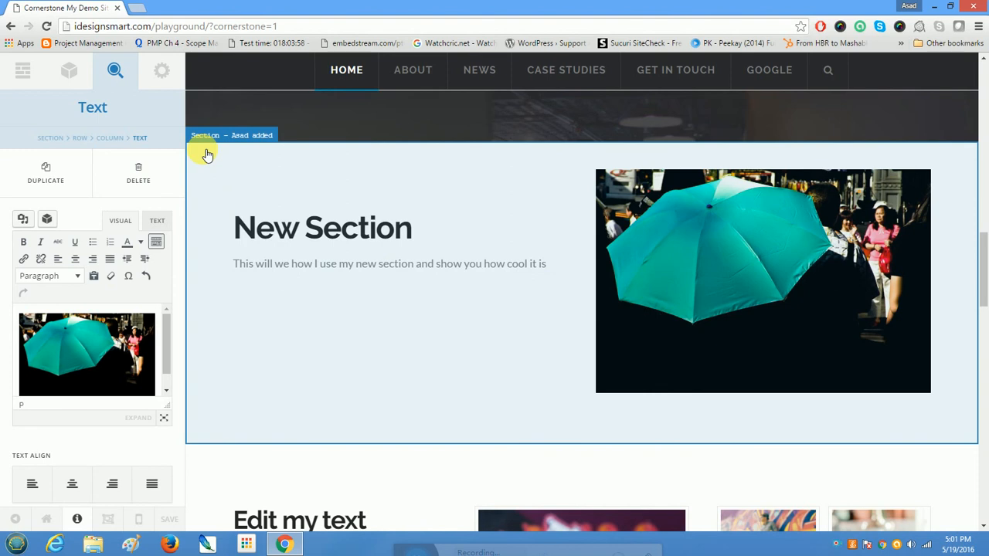
# Step: Give the new section a solid grey background color, rgb(182, 182, 182)
pyautogui.click(207, 156)
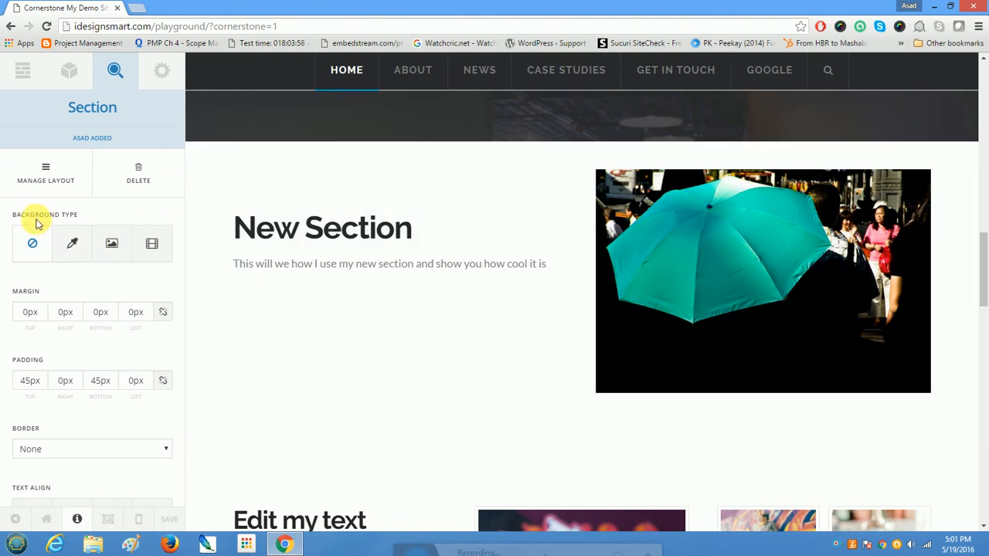
pyautogui.click(80, 247)
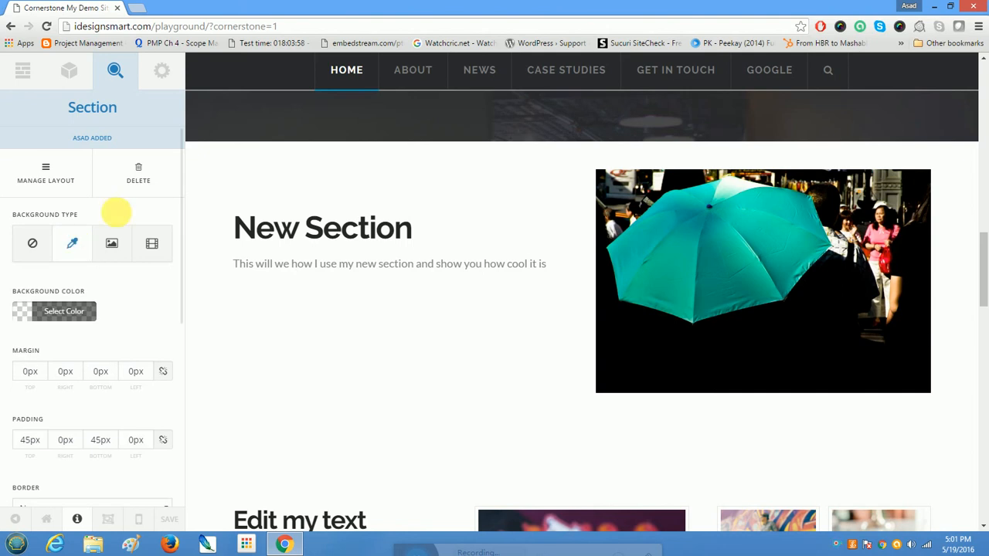
pyautogui.click(27, 311)
pyautogui.moveTo(20, 342); pyautogui.dragTo(2, 357)
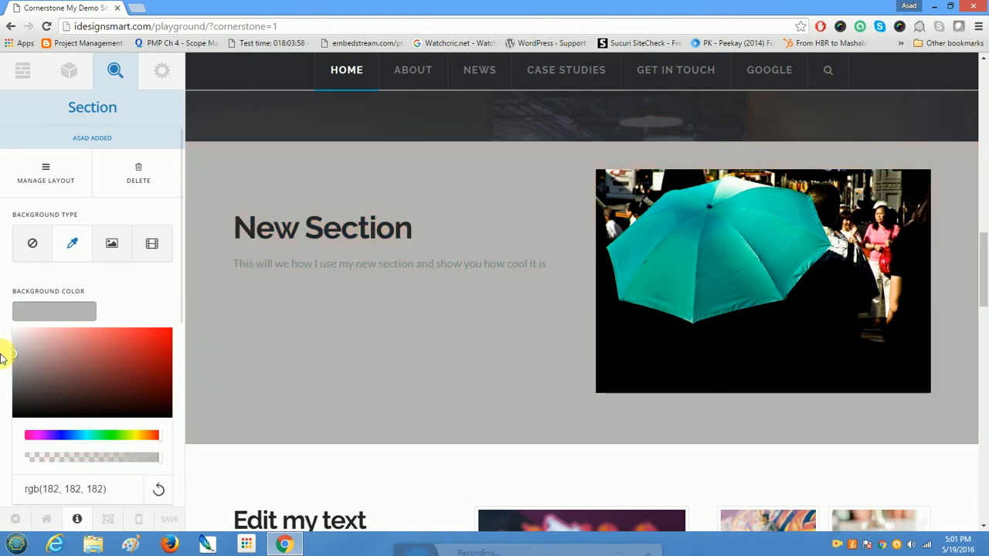
pyautogui.click(133, 287)
# Step: Examine the section's margin, padding, border and alignment settings, and compare the new section with the neighboring homepage sections
pyautogui.scroll(-2, 133, 287)
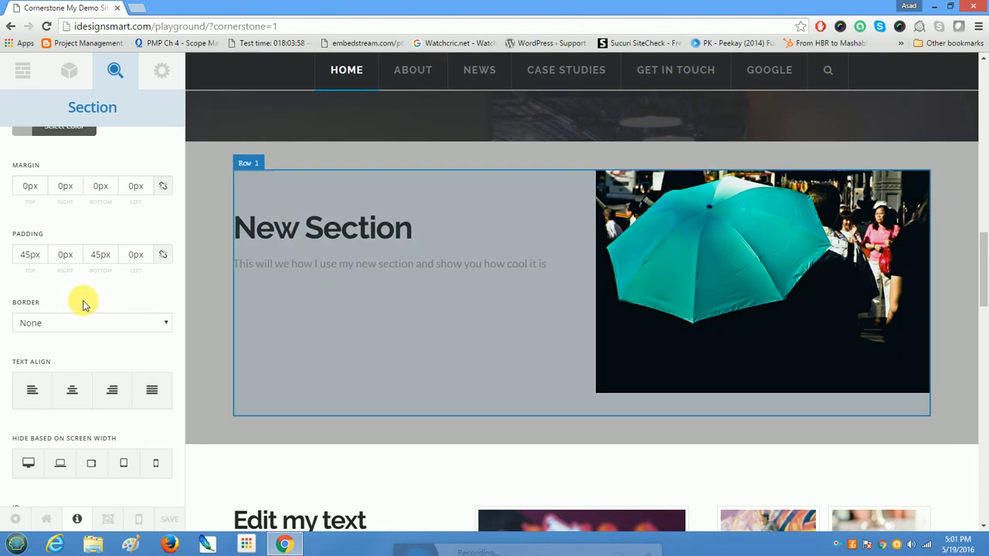
pyautogui.scroll(-2, 85, 301)
pyautogui.scroll(4, 87, 301)
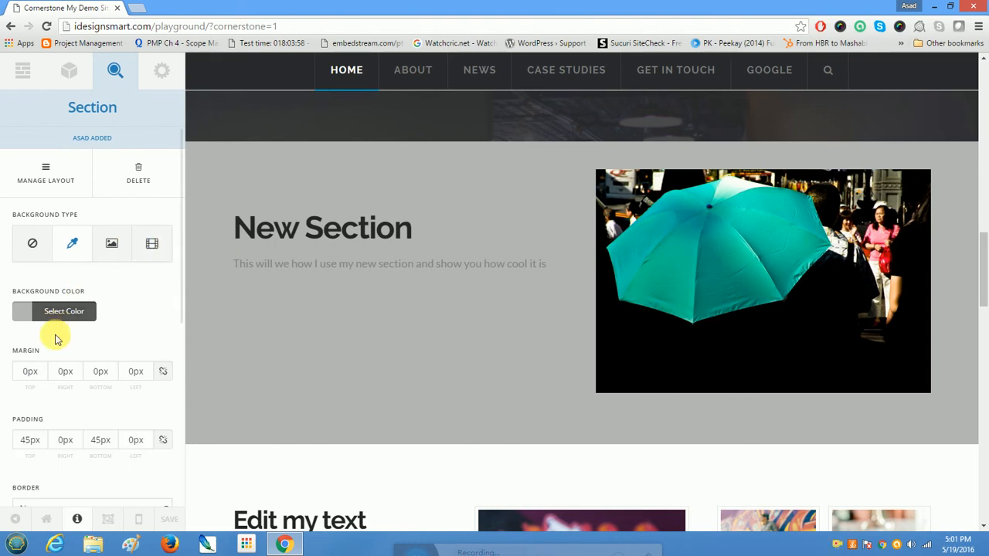
pyautogui.scroll(-8, 448, 316)
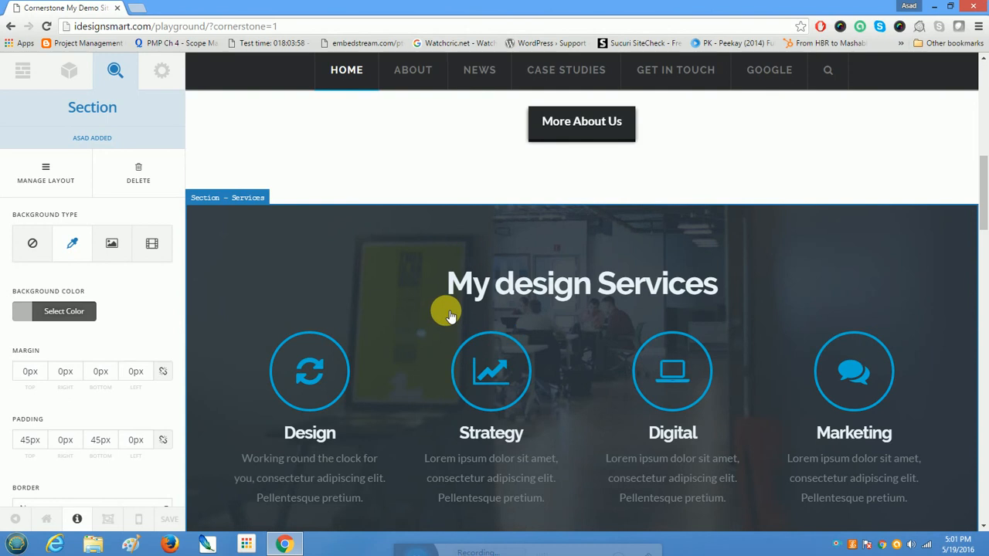
pyautogui.scroll(7, 449, 316)
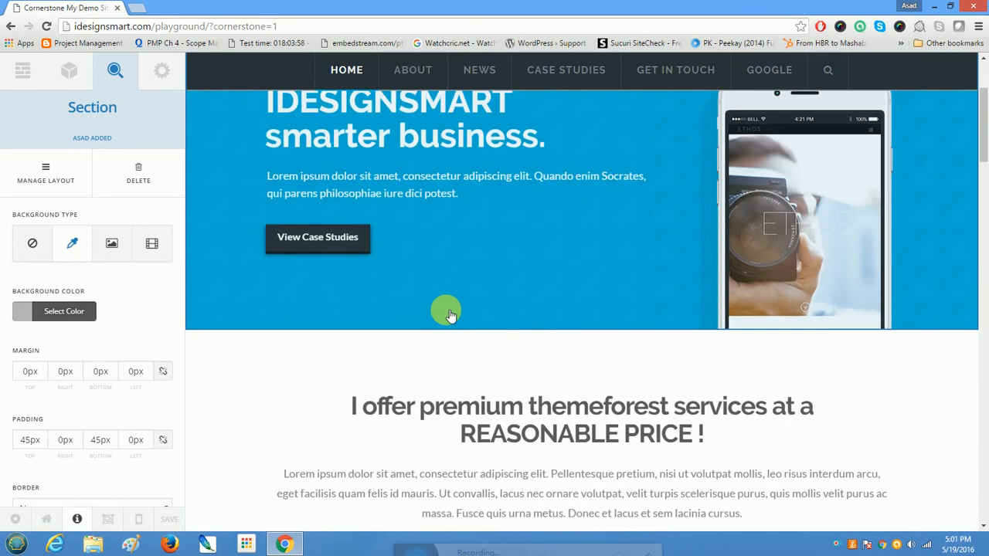
pyautogui.scroll(-5, 446, 291)
pyautogui.scroll(-10, 455, 274)
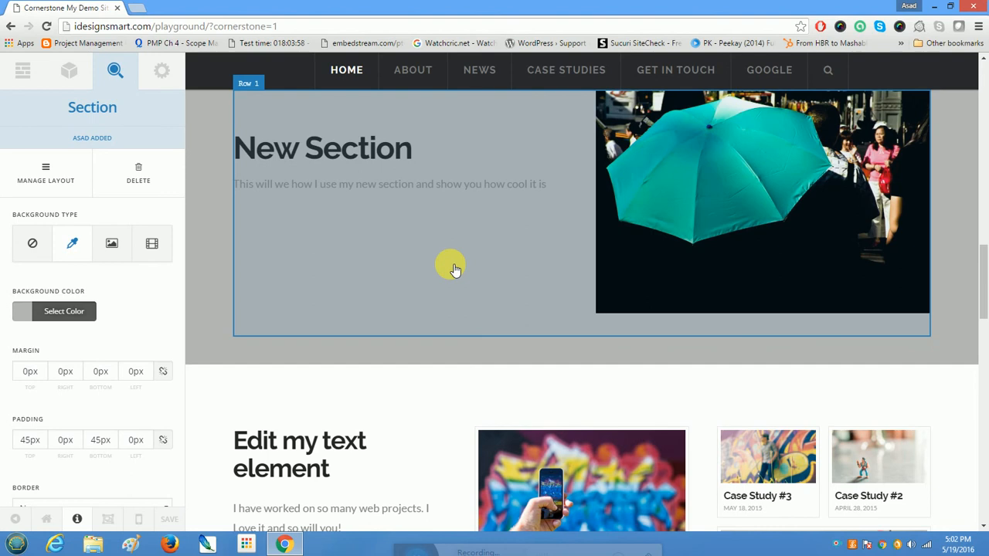
pyautogui.scroll(3, 455, 269)
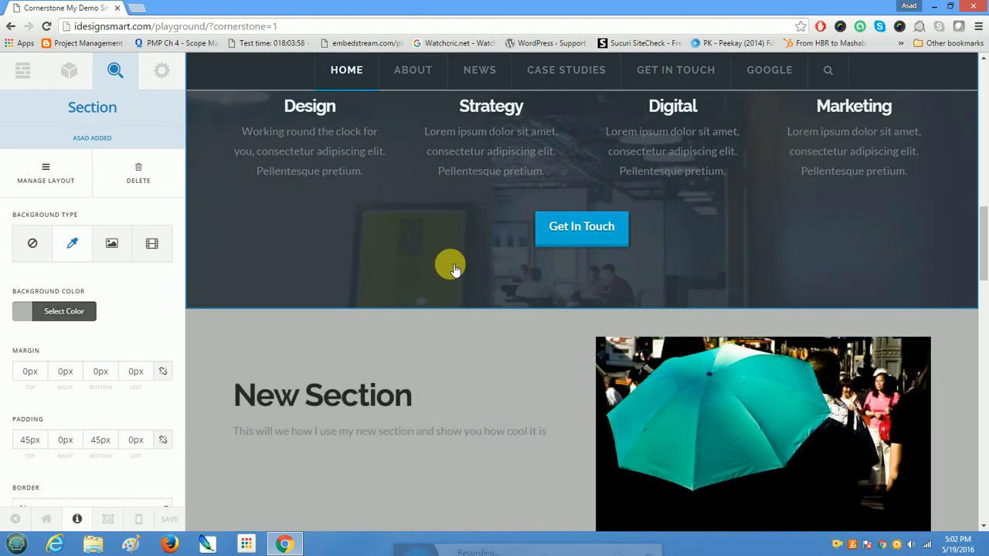
# Step: Check the Cornerstone editor preview in a narrow browser window, and restore the window to full size
pyautogui.scroll(-3, 455, 268)
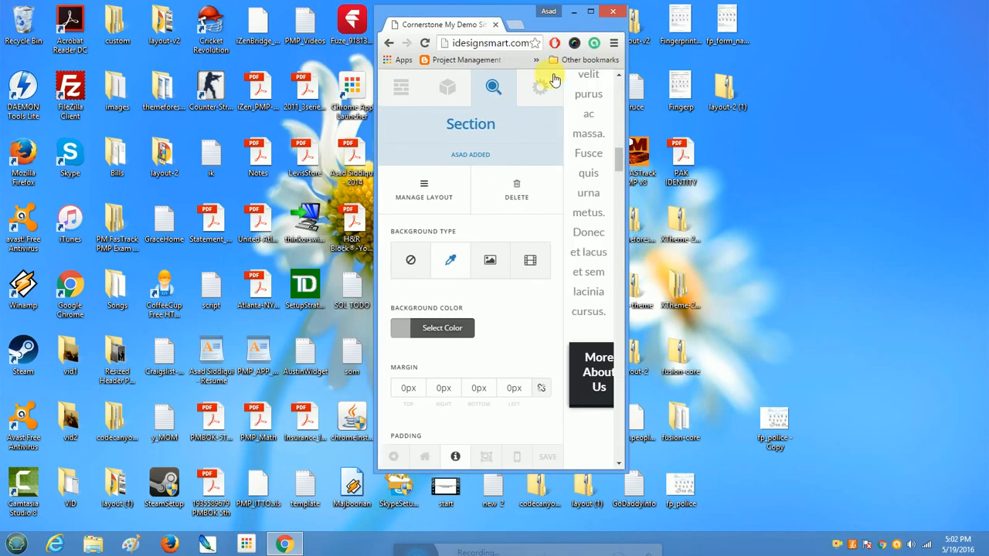
pyautogui.click(590, 12)
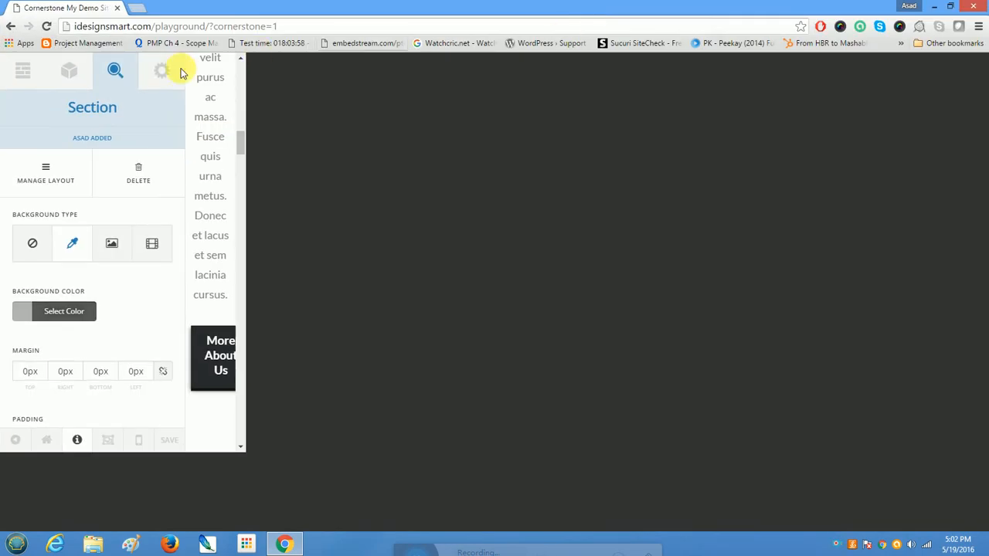
pyautogui.scroll(4, 335, 182)
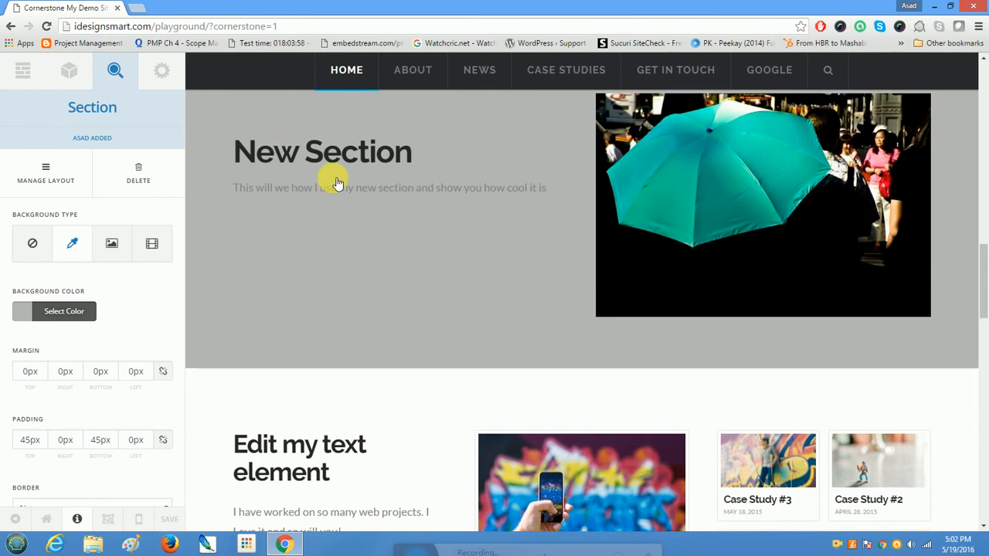
# Step: Copy the site address idesignsmart.com/playground and open the live homepage in a new browser tab
pyautogui.moveTo(75, 27); pyautogui.dragTo(206, 28)
pyautogui.rightClick(205, 28)
pyautogui.click(214, 70)
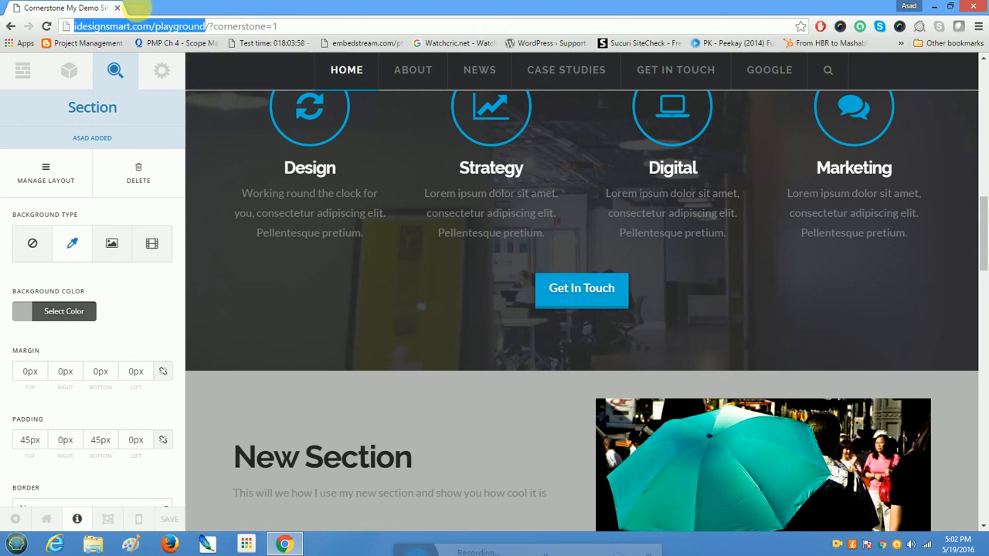
pyautogui.click(136, 8)
pyautogui.hotkey('ctrl', 'v')
pyautogui.press('Return')
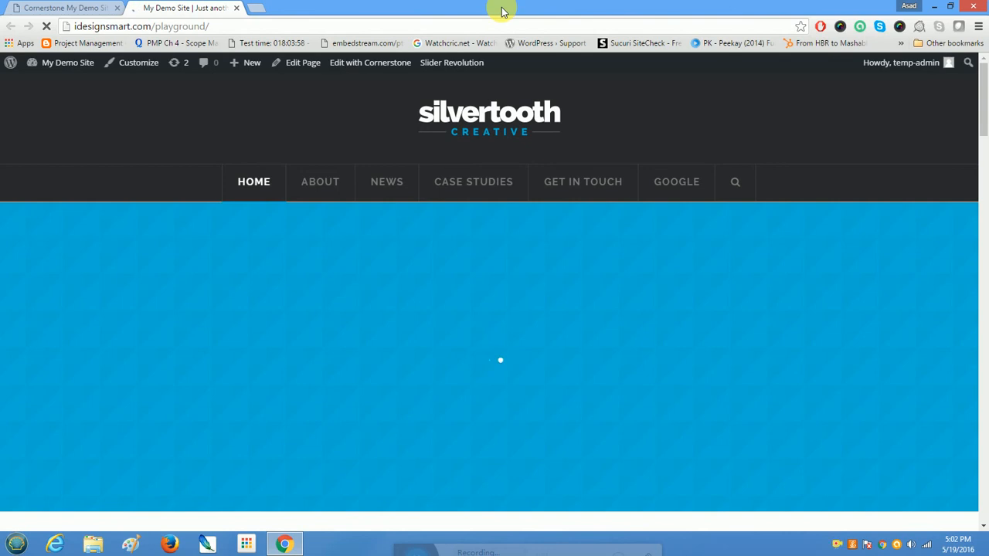
# Step: Shrink the browser window to phone width and examine how the new section and those below it stack on the live homepage
pyautogui.doubleClick(501, 9)
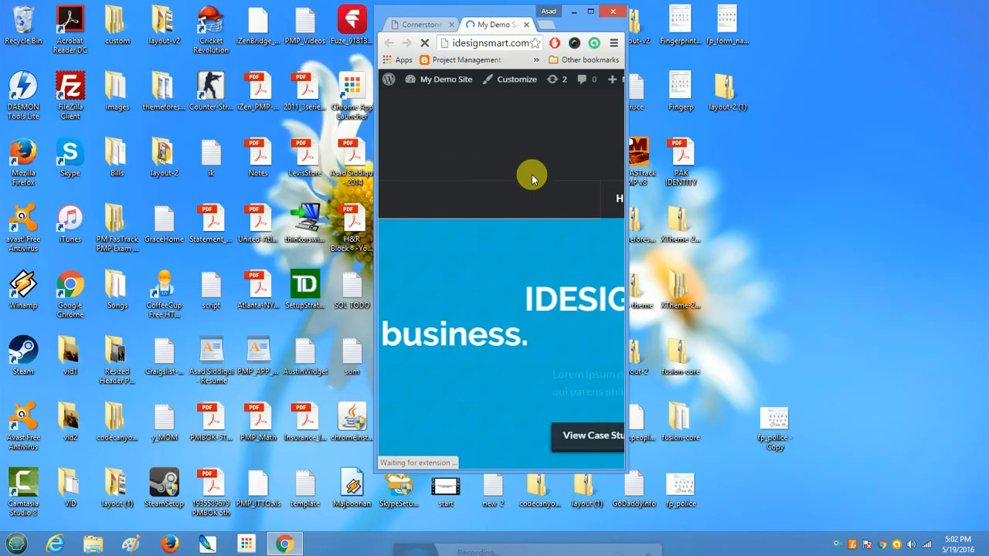
pyautogui.moveTo(616, 92); pyautogui.dragTo(596, 231)
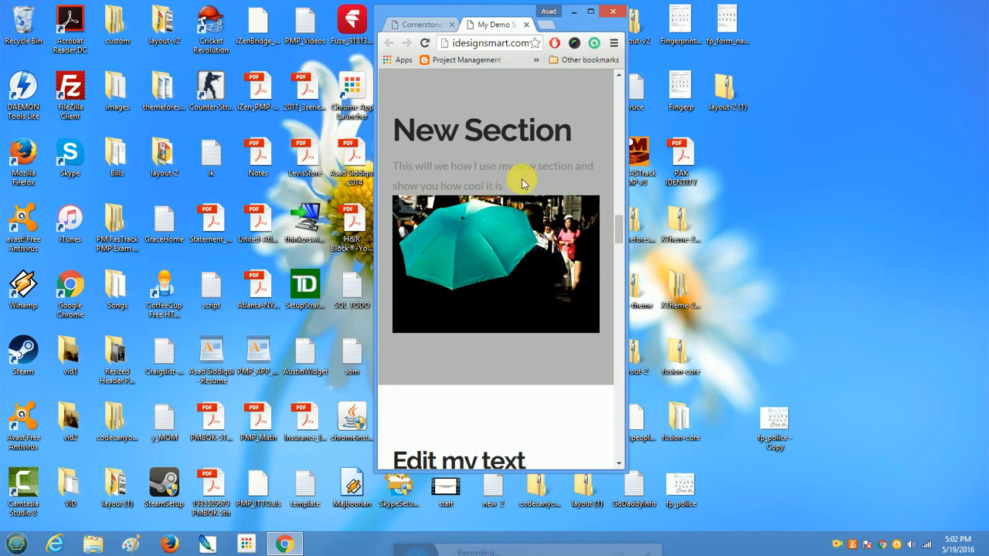
pyautogui.scroll(-6, 521, 181)
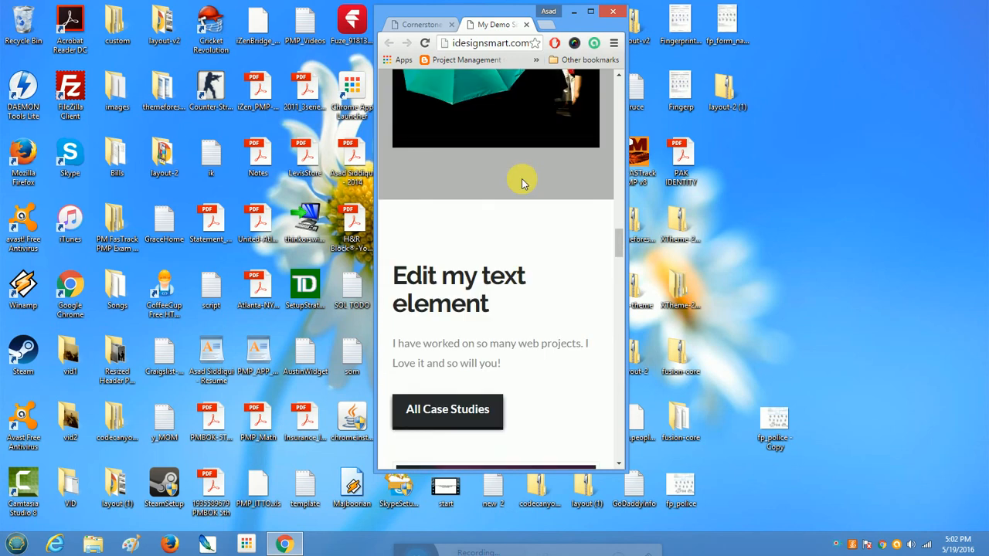
# Step: Restore the browser to full size and review the live homepage from the new section up to the header and the design services section
pyautogui.scroll(-2, 525, 184)
pyautogui.scroll(7, 523, 179)
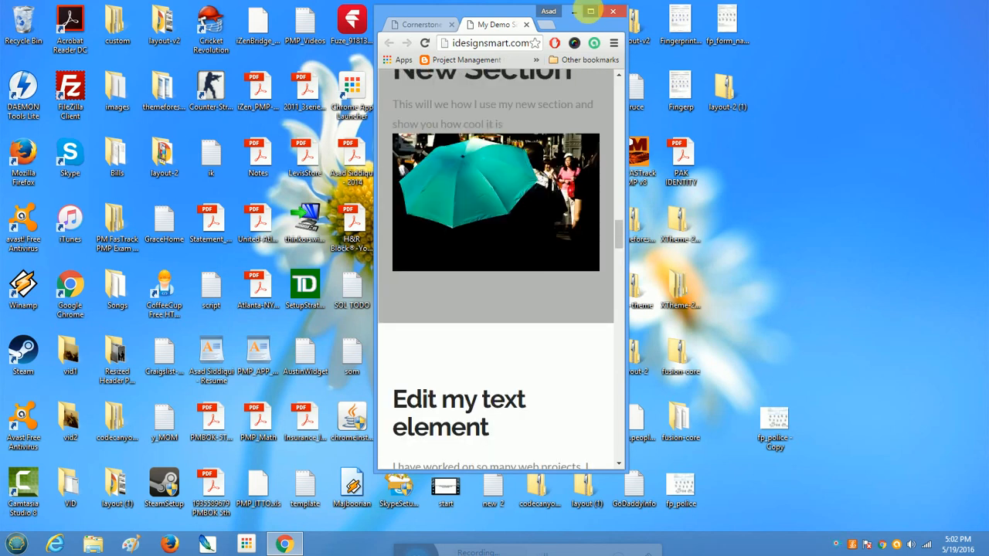
pyautogui.click(590, 11)
pyautogui.scroll(-6, 617, 248)
pyautogui.scroll(15, 622, 248)
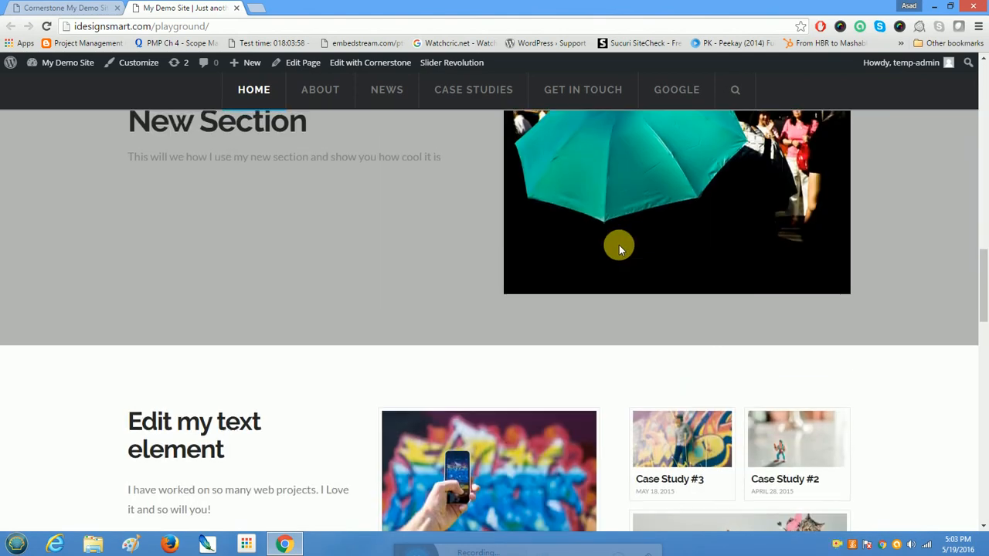
pyautogui.scroll(10, 619, 245)
pyautogui.scroll(5, 627, 233)
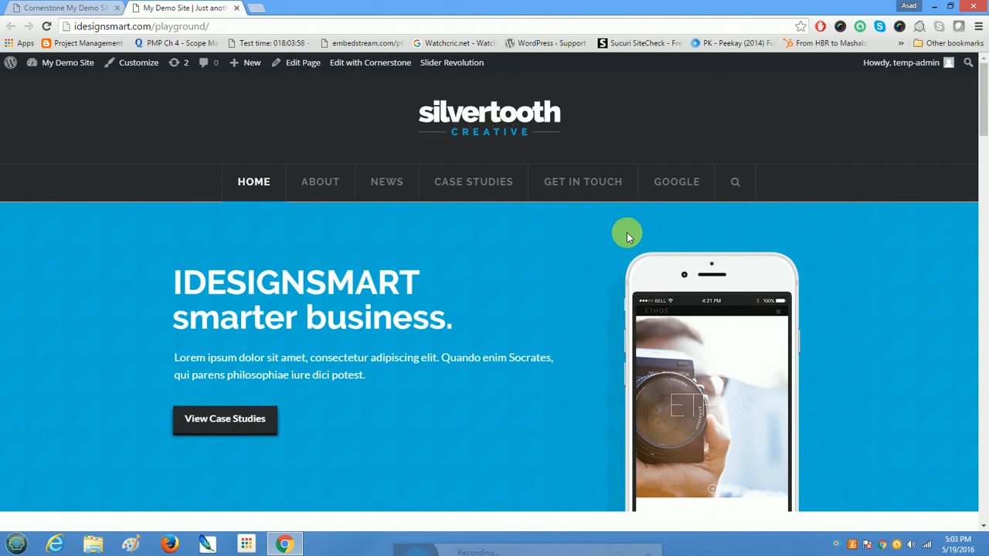
pyautogui.scroll(-6, 627, 232)
pyautogui.scroll(-4, 583, 408)
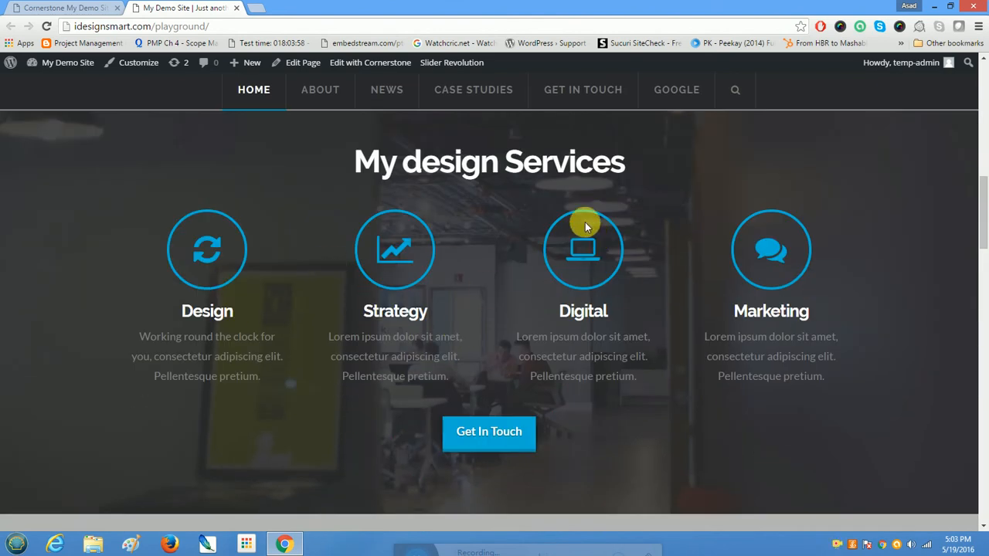
pyautogui.scroll(5, 585, 223)
pyautogui.scroll(5, 587, 228)
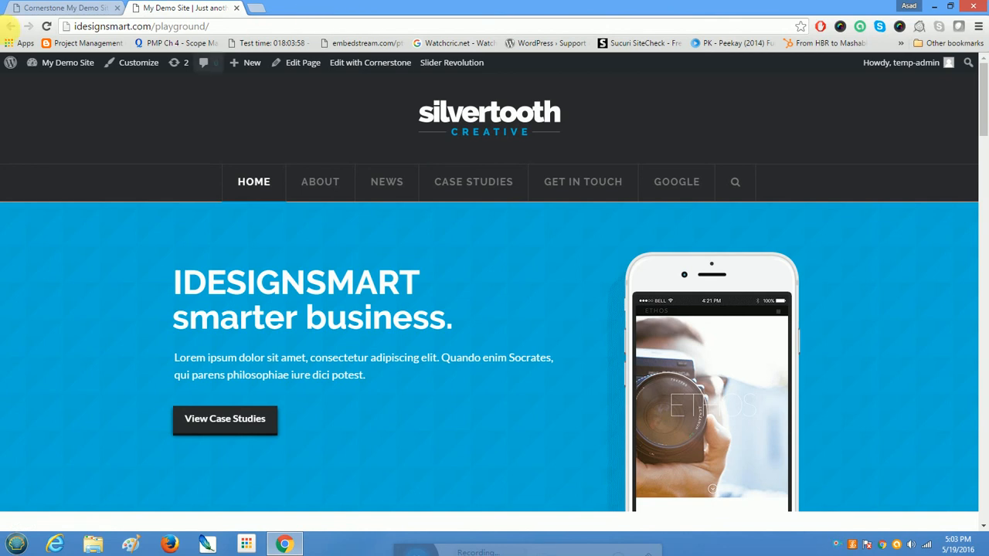
# Step: Return to the Cornerstone editor, show its list of available elements, and close the editor's browser tab
pyautogui.click(38, 7)
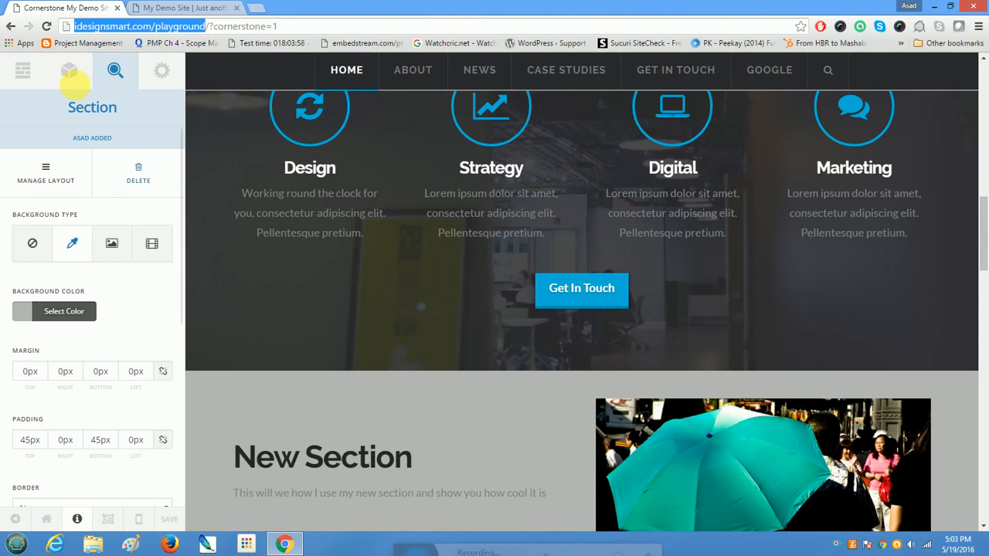
pyautogui.click(69, 77)
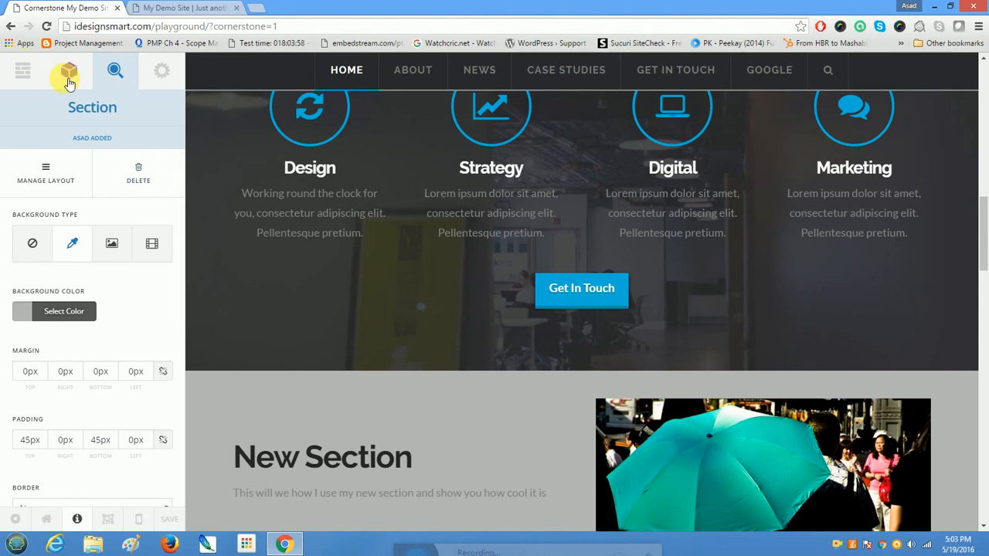
pyautogui.click(69, 77)
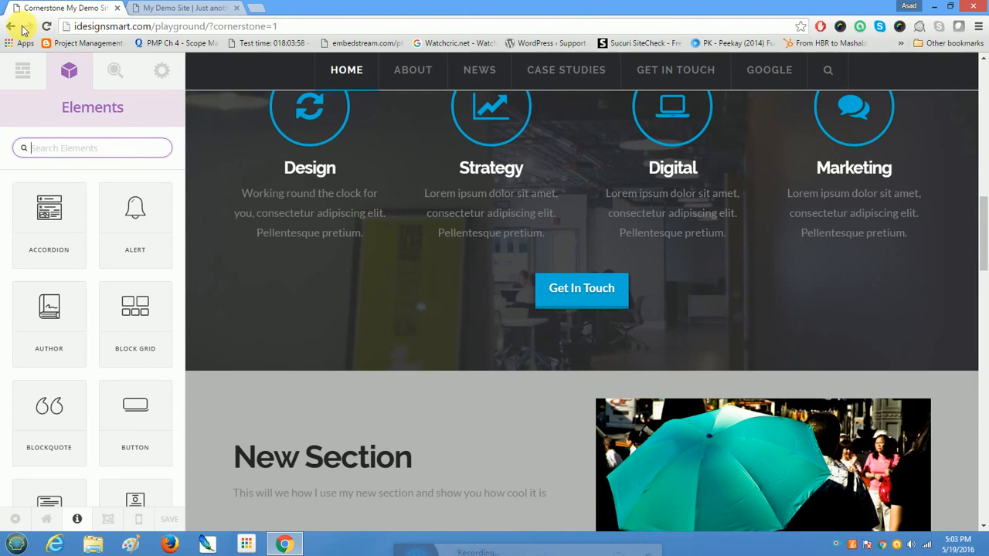
pyautogui.click(117, 8)
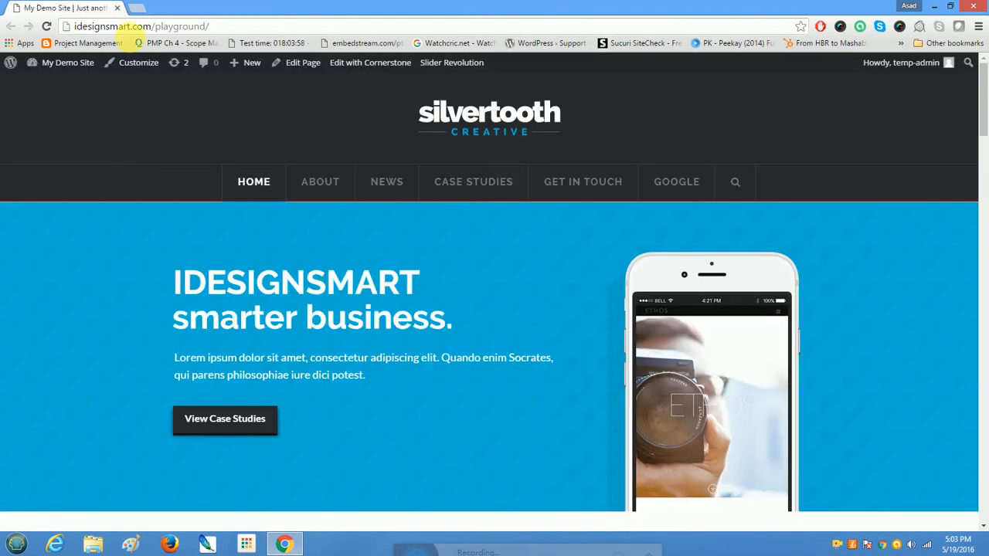
# Step: Go to the WordPress dashboard and open the theme customizer for My Demo Site
pyautogui.moveTo(72, 68)
pyautogui.click(44, 85)
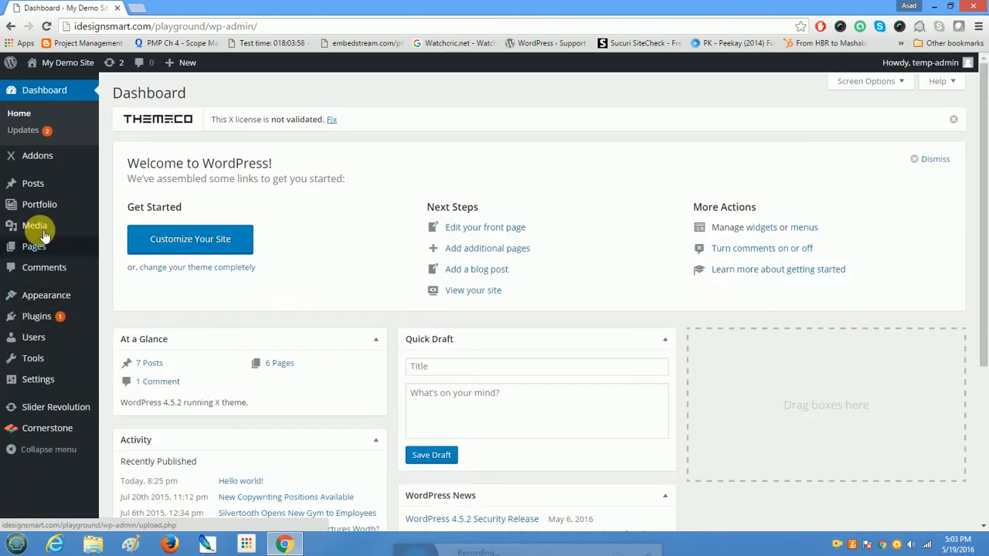
pyautogui.moveTo(35, 301)
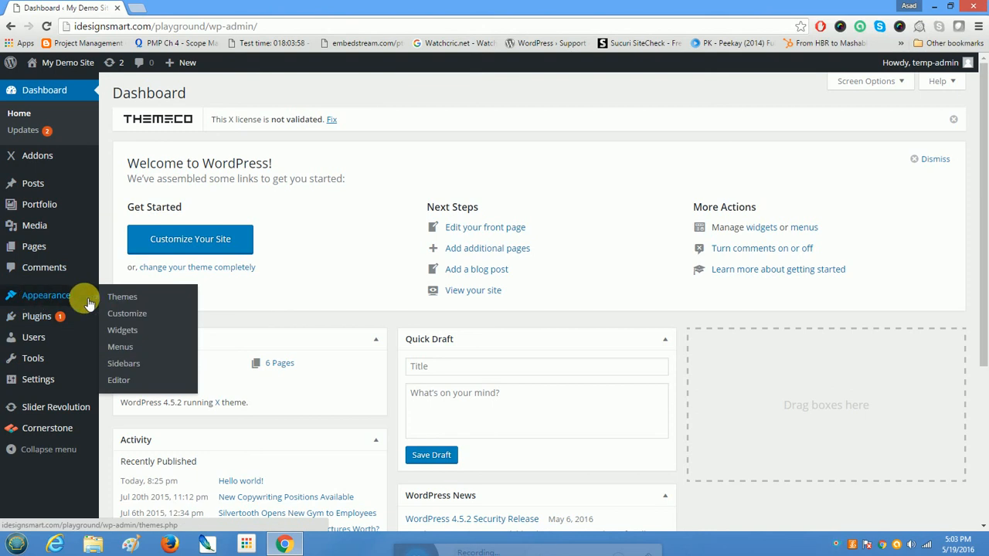
pyautogui.click(138, 329)
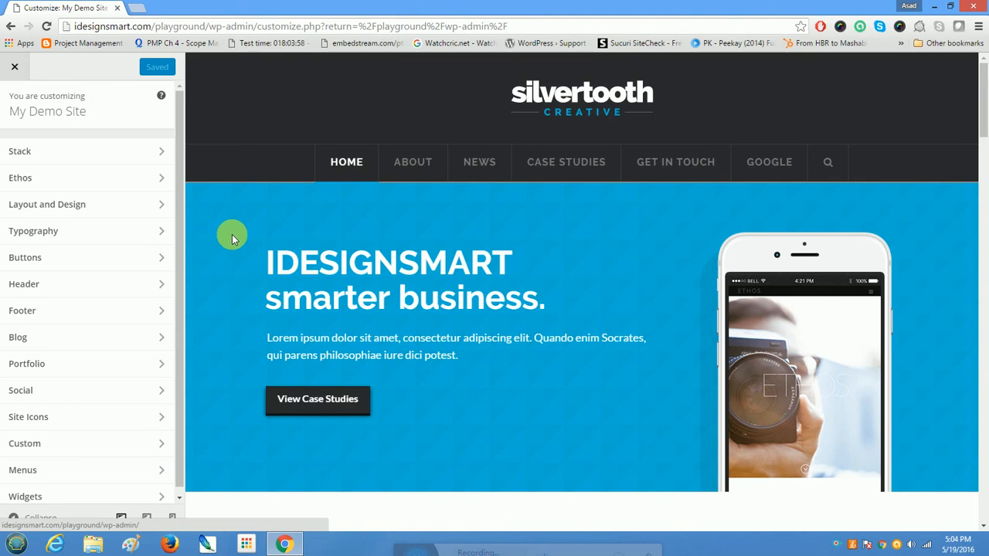
# Step: Load the News page in the customizer preview and examine its post list
pyautogui.click(493, 163)
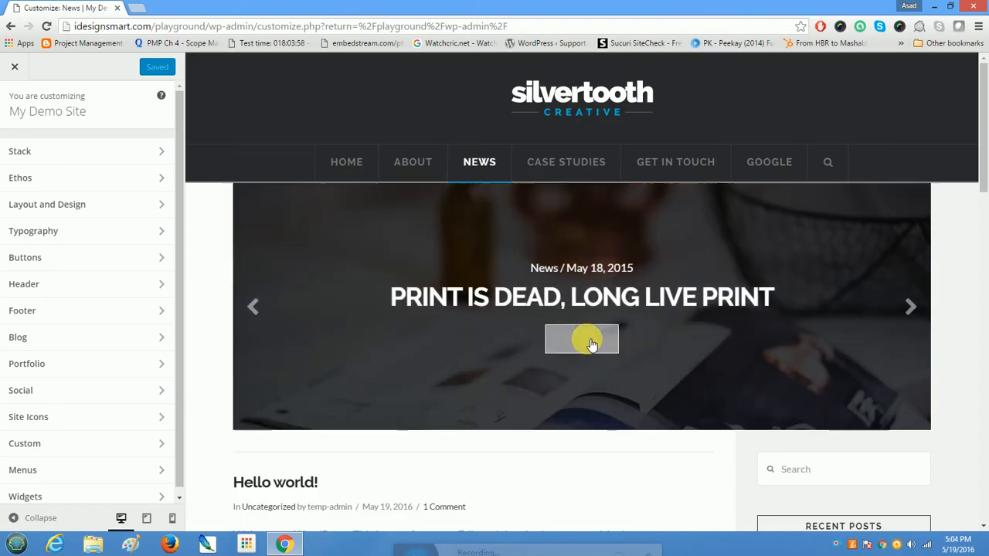
pyautogui.scroll(-2, 591, 344)
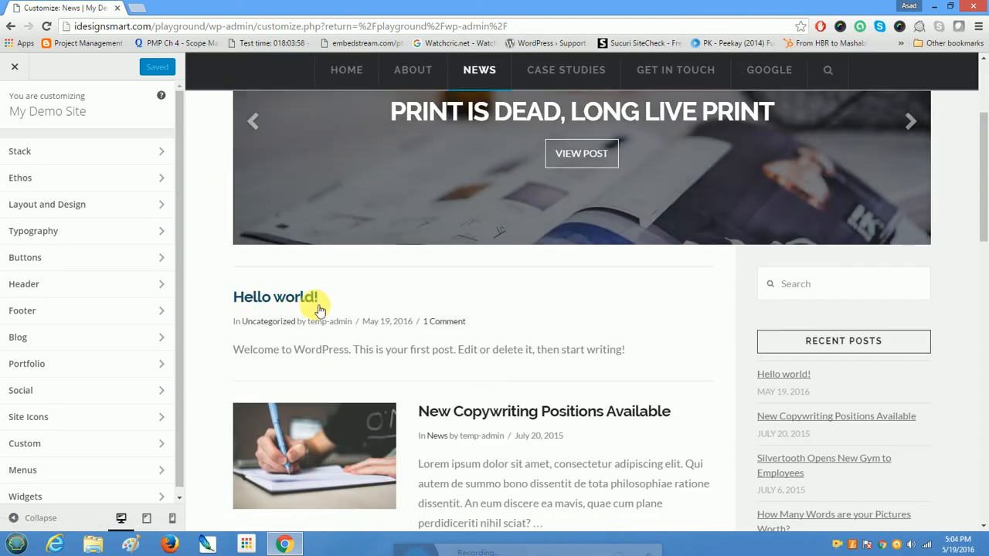
pyautogui.scroll(-2, 353, 302)
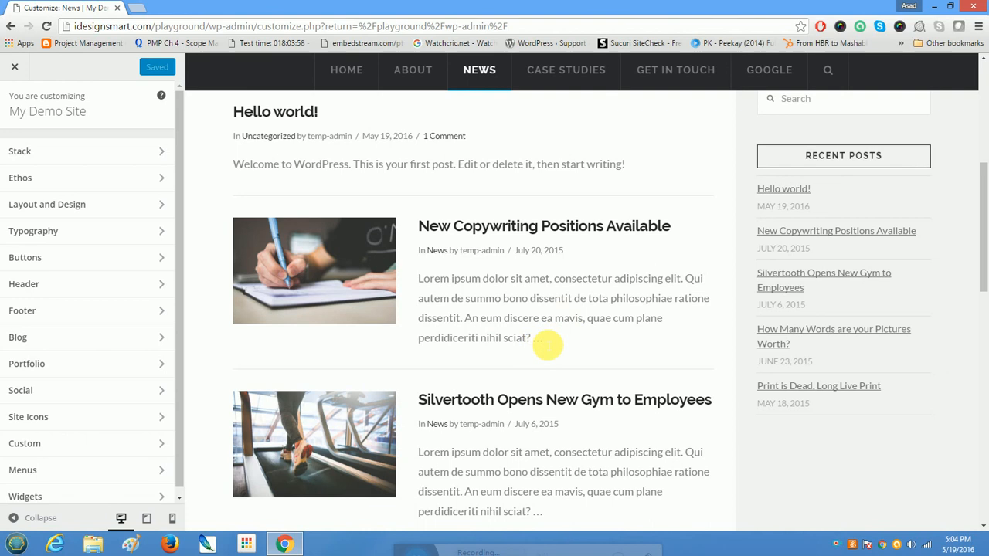
# Step: Switch the theme's stack to Integrity and examine how the News page's posts look with it
pyautogui.click(99, 158)
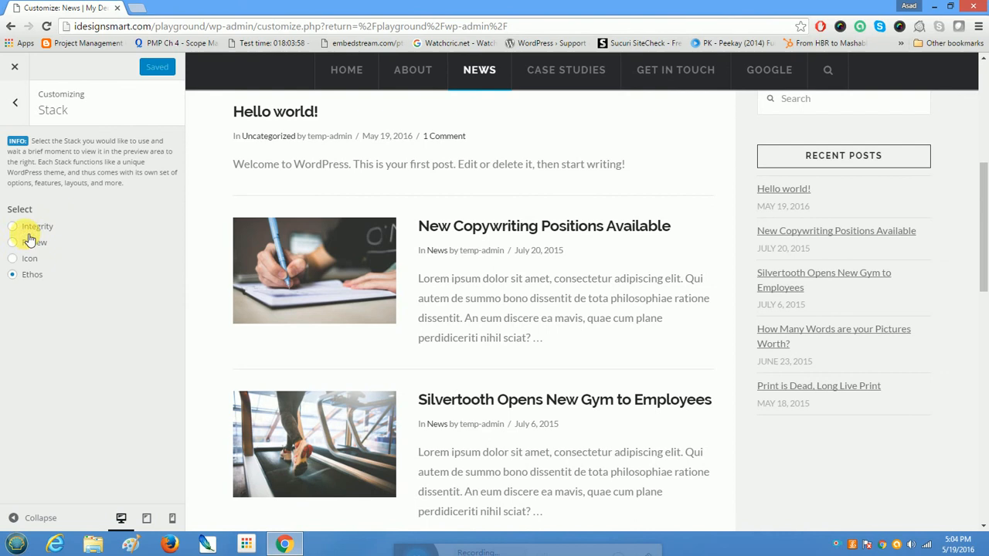
pyautogui.click(15, 228)
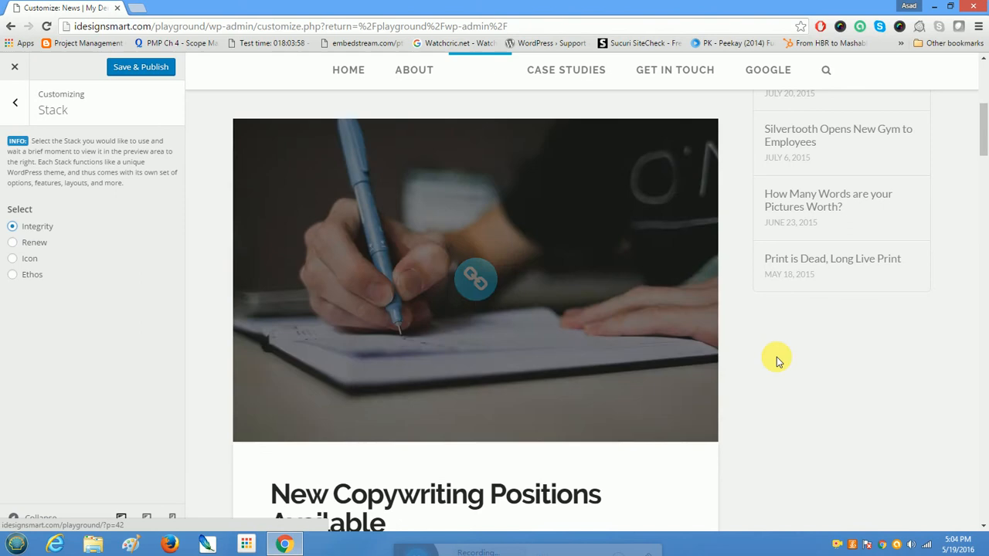
pyautogui.scroll(-3, 777, 358)
pyautogui.scroll(-5, 777, 357)
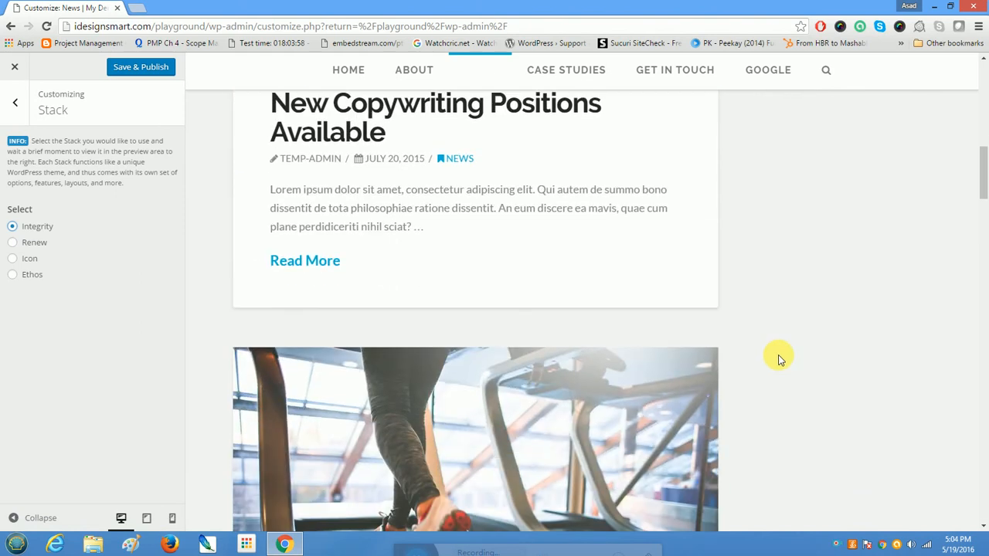
pyautogui.scroll(-8, 778, 357)
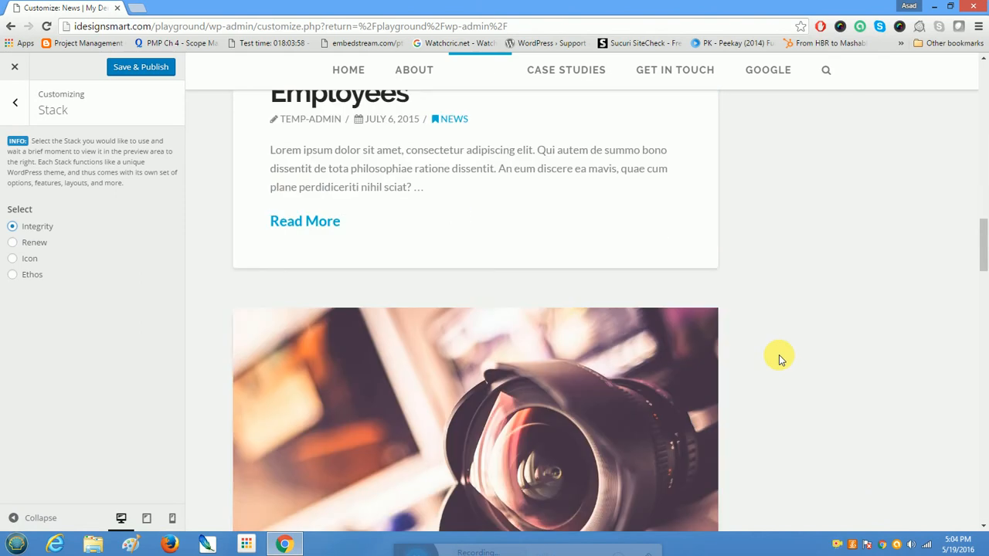
pyautogui.scroll(9, 778, 354)
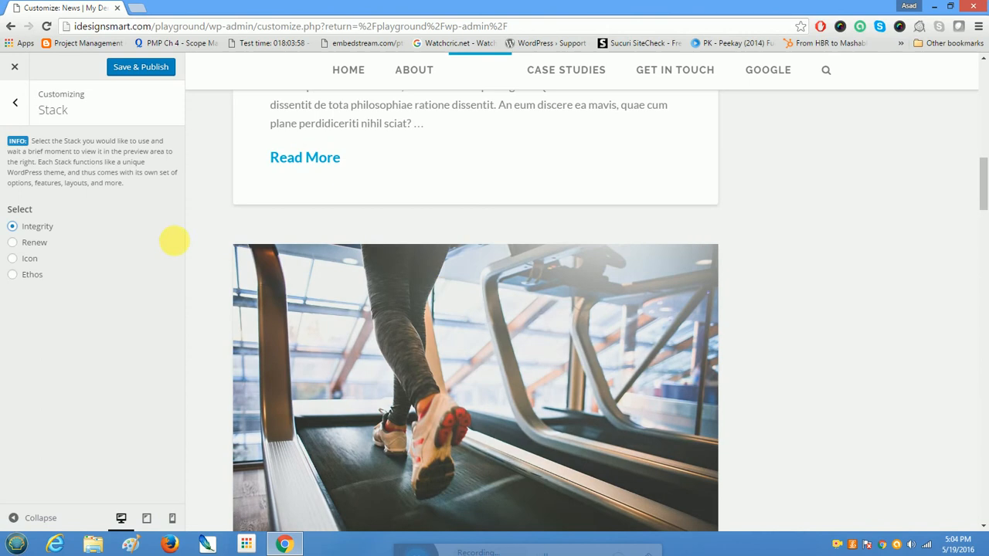
# Step: Try the Renew stack on the News page, switch the stack back to Ethos, and review the page down to the footer
pyautogui.click(14, 245)
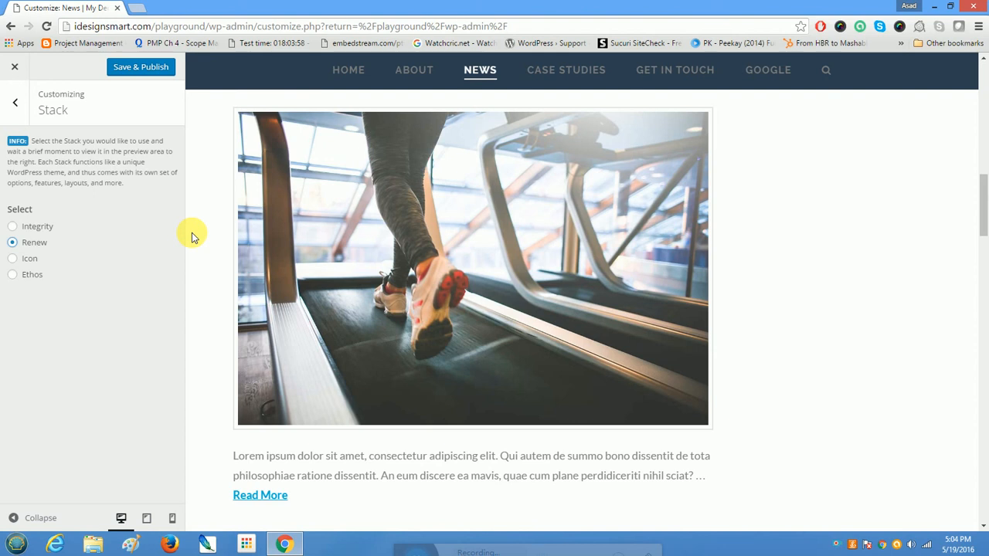
pyautogui.click(14, 276)
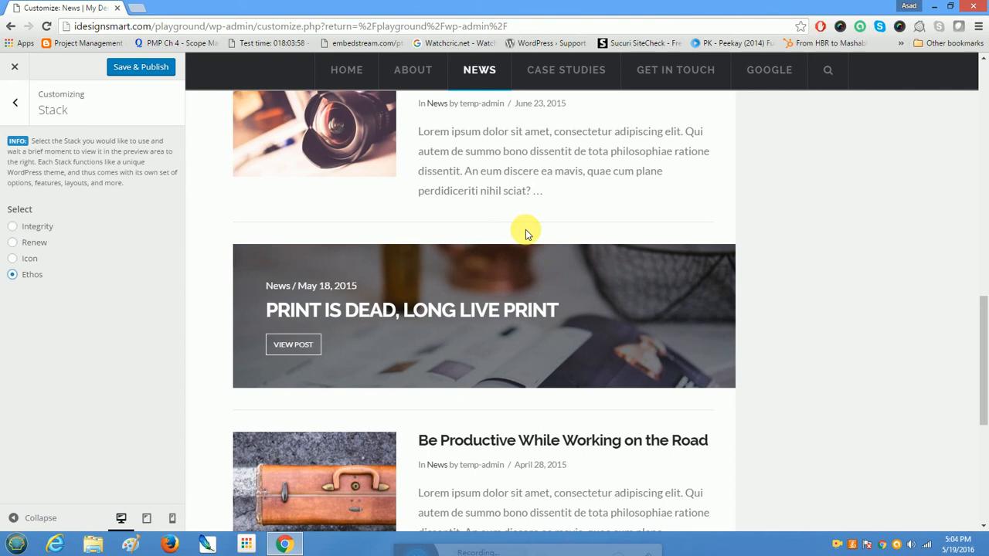
pyautogui.scroll(-3, 525, 230)
pyautogui.scroll(-2, 526, 229)
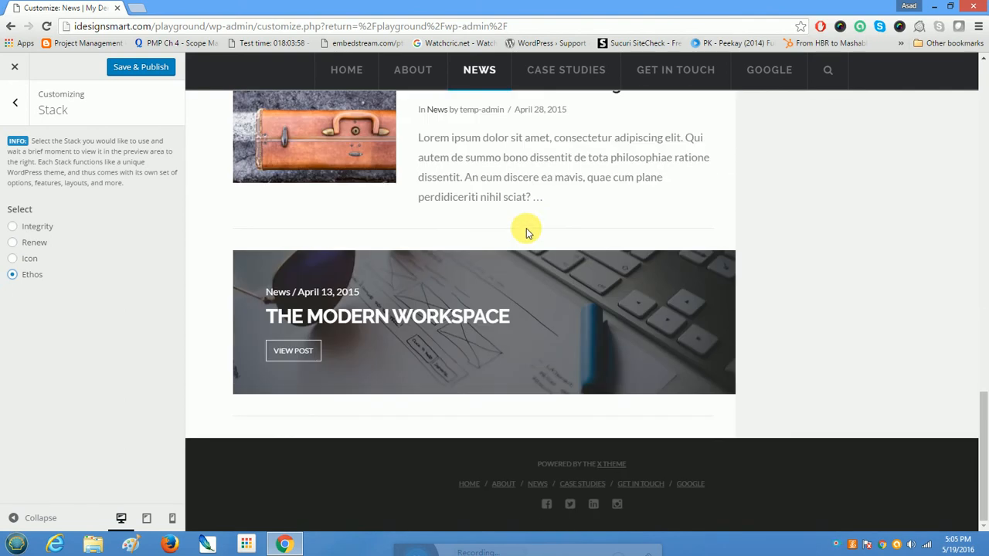
pyautogui.scroll(15, 527, 224)
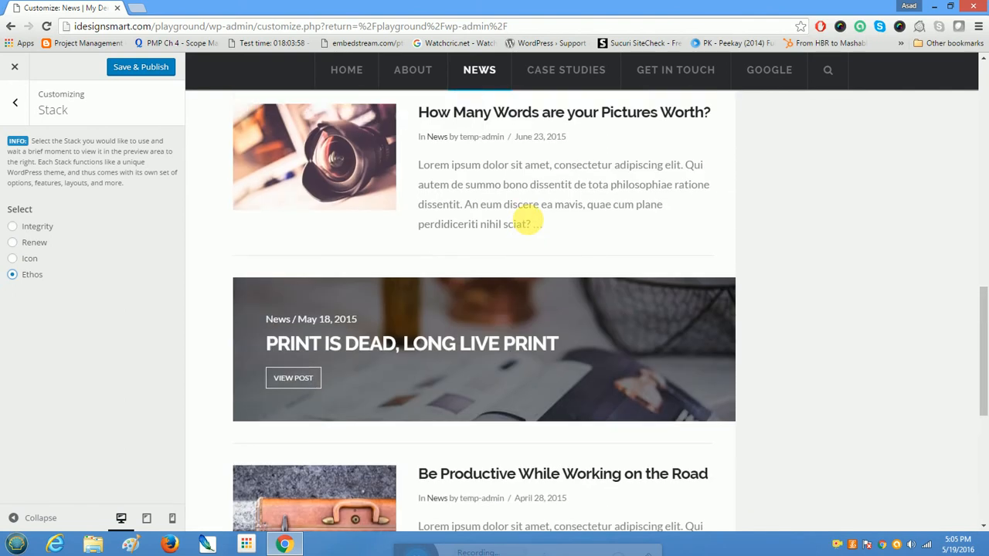
pyautogui.scroll(2, 532, 224)
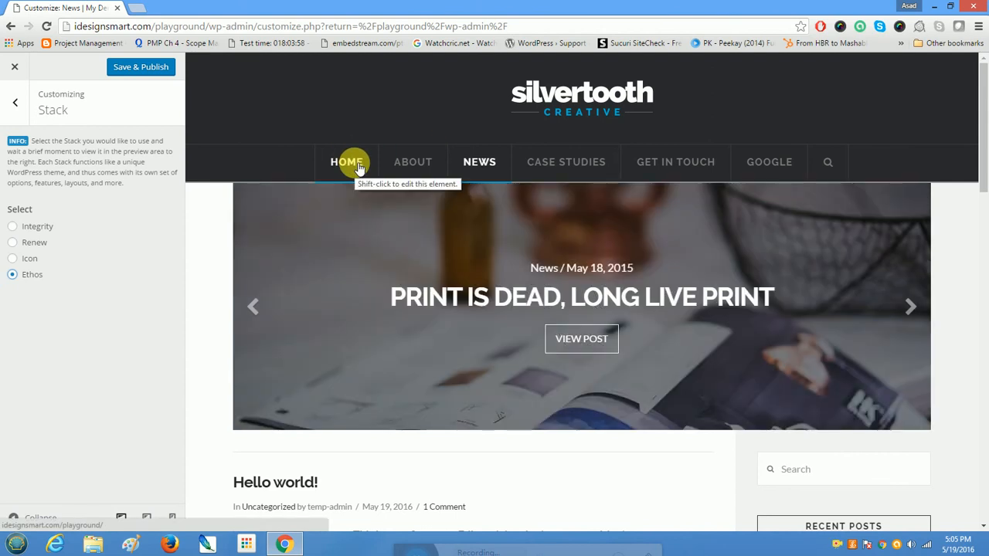
# Step: Return the customizer preview to the homepage, open the global CSS from the Custom settings, and look through its existing rules
pyautogui.click(358, 167)
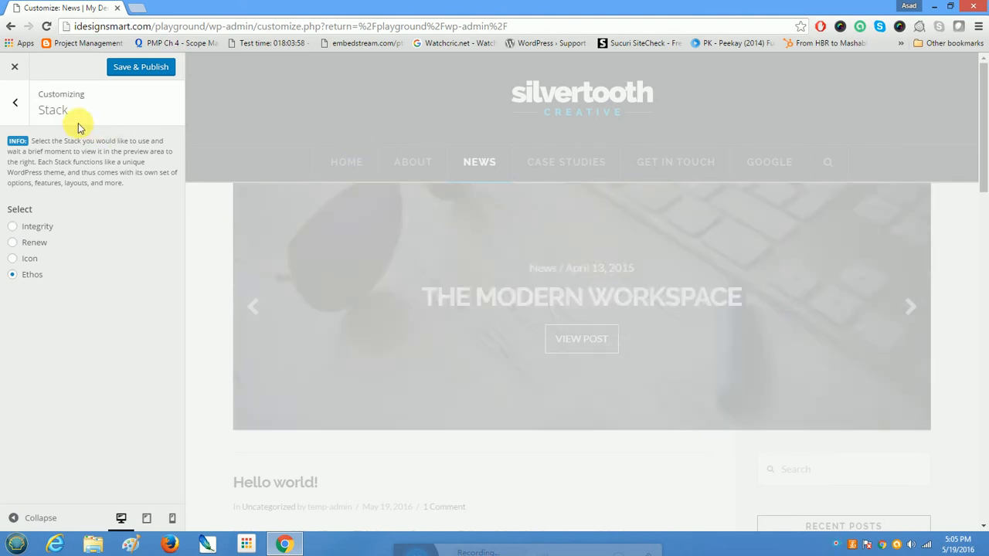
pyautogui.click(18, 103)
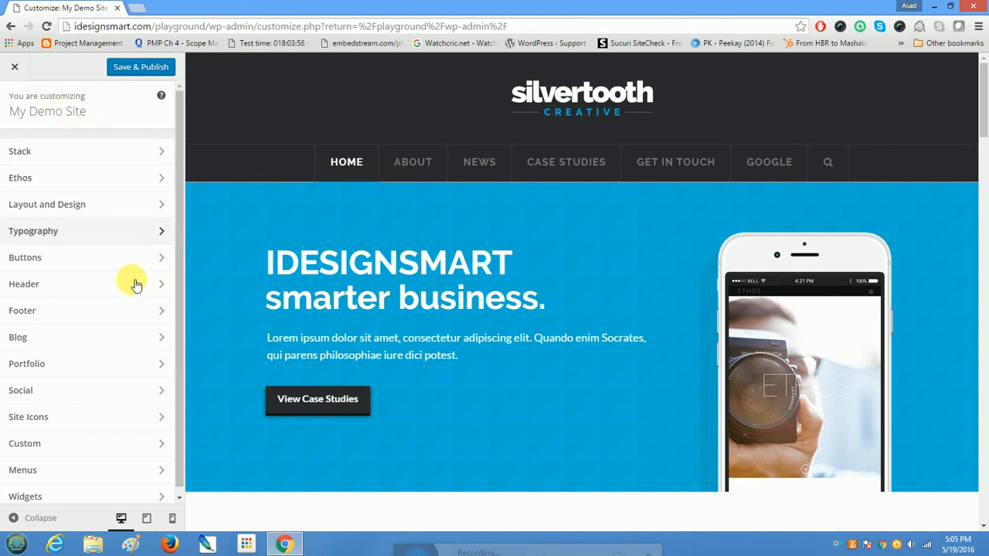
pyautogui.click(35, 446)
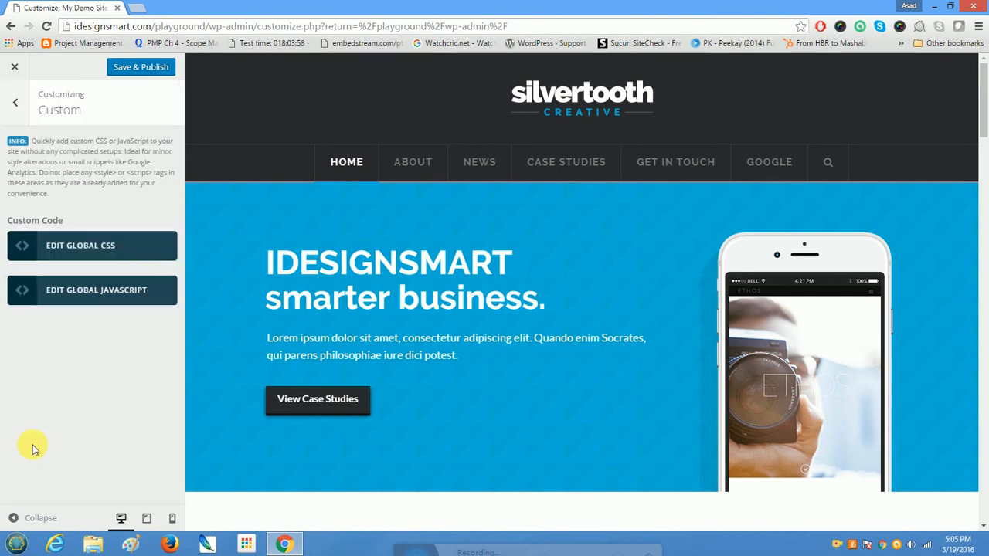
pyautogui.click(119, 247)
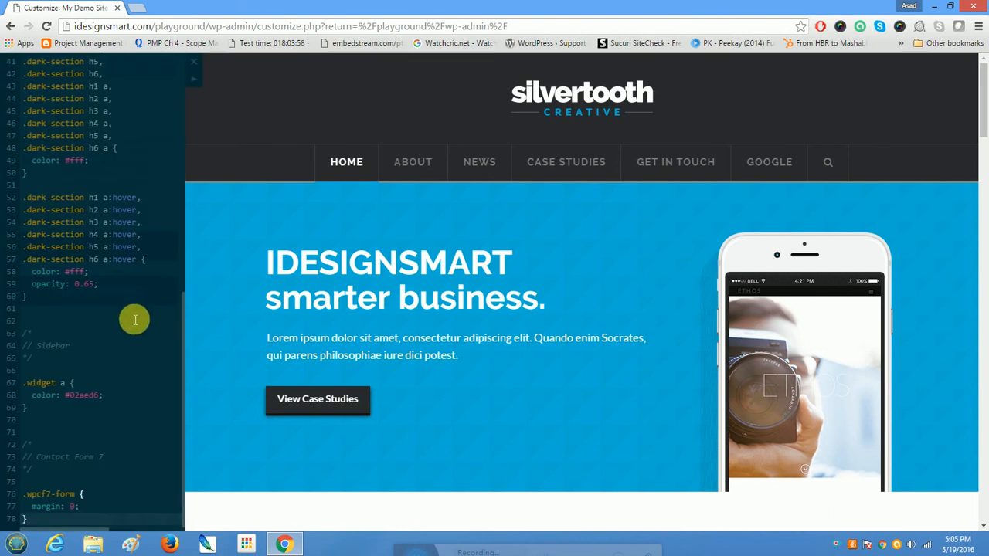
pyautogui.scroll(10, 155, 322)
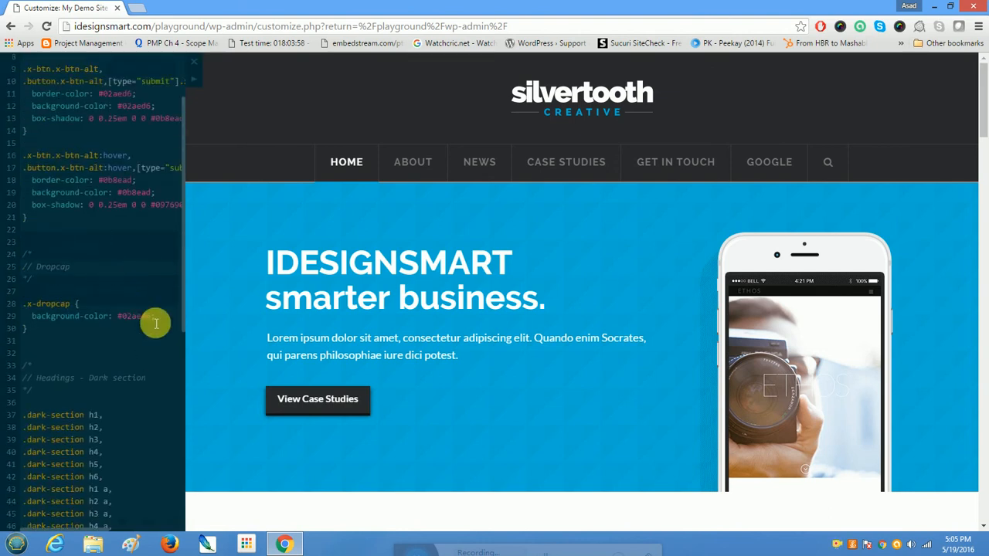
pyautogui.scroll(-10, 155, 323)
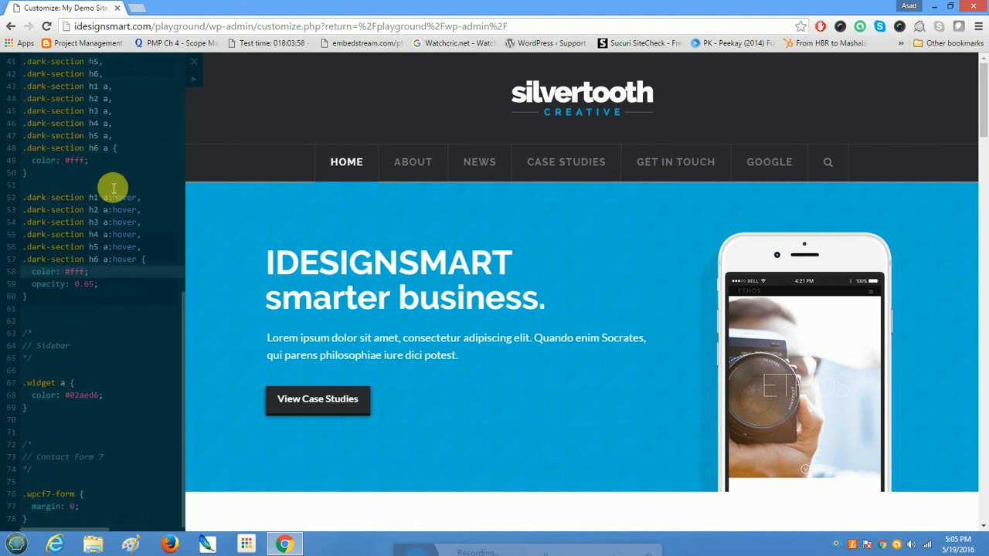
# Step: Add a .new-class rule with margin:5px; after the Contact Form 7 rule at the end of the global CSS
pyautogui.click(27, 519)
pyautogui.moveTo(28, 519); pyautogui.dragTo(34, 447)
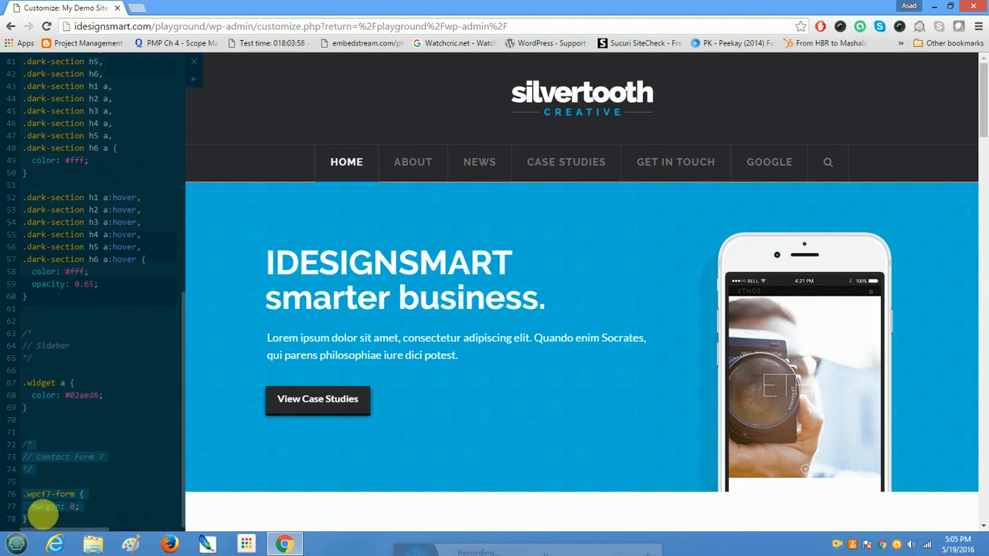
pyautogui.click(48, 524)
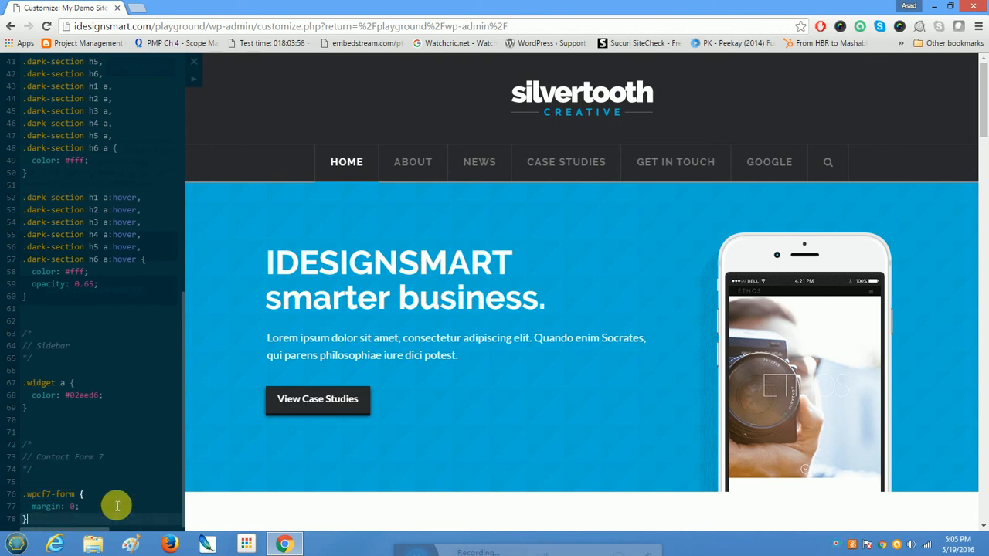
pyautogui.press('Return')
pyautogui.write('.')
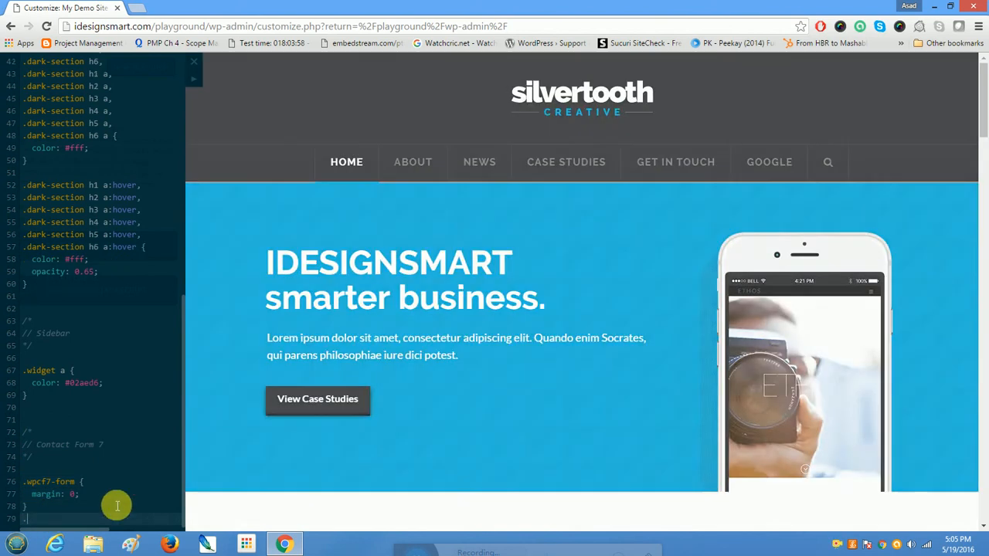
pyautogui.write('new')
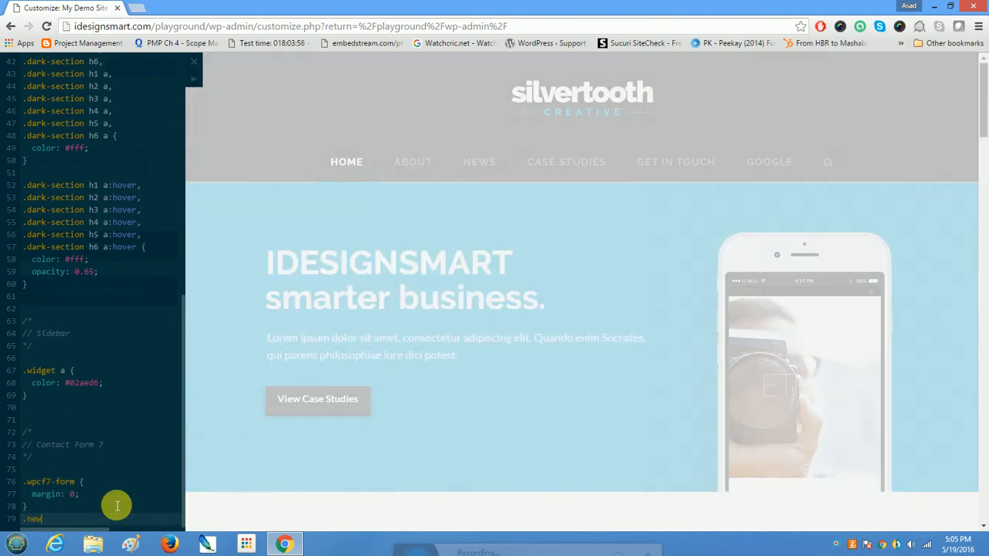
pyautogui.write('-class{')
pyautogui.press('Return')
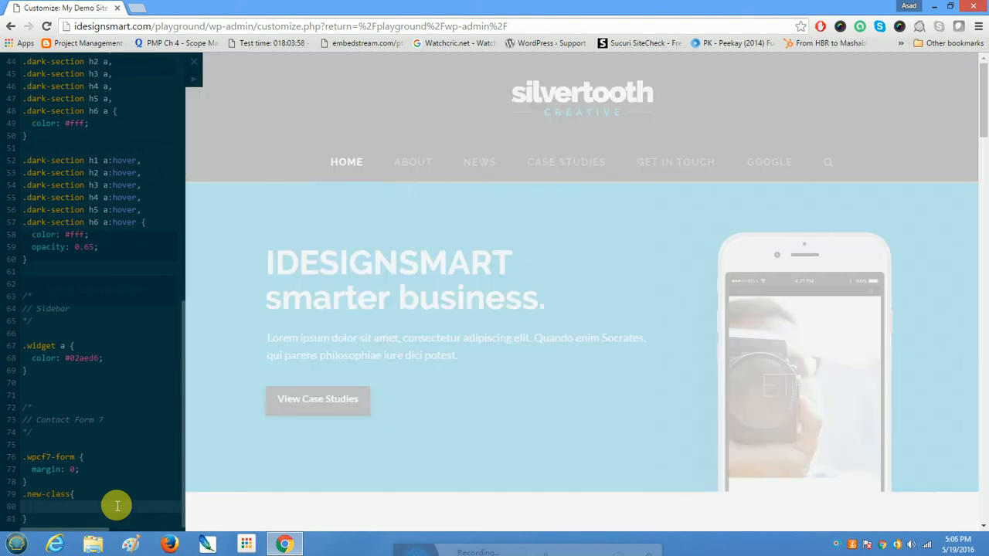
pyautogui.write('margin')
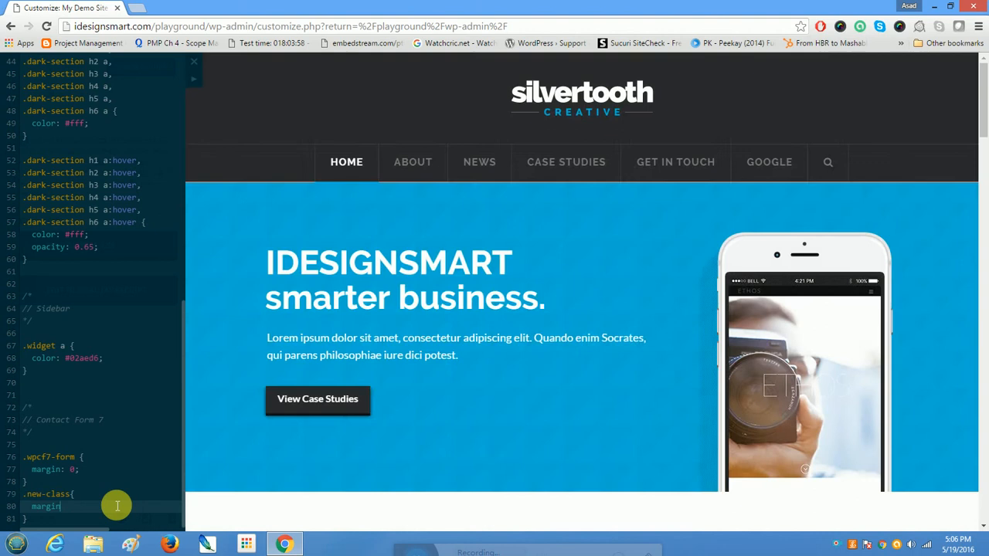
pyautogui.write(': 5px;')
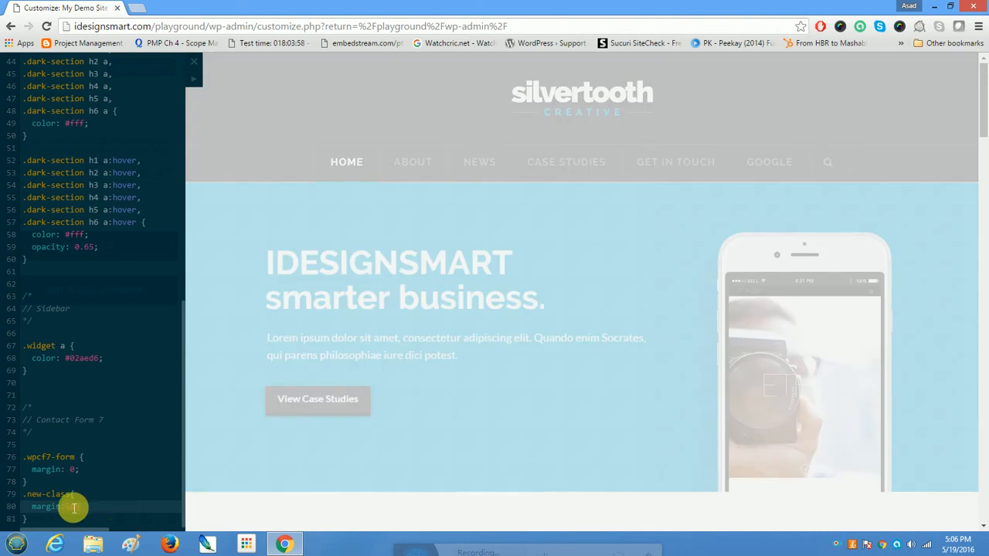
pyautogui.click(118, 458)
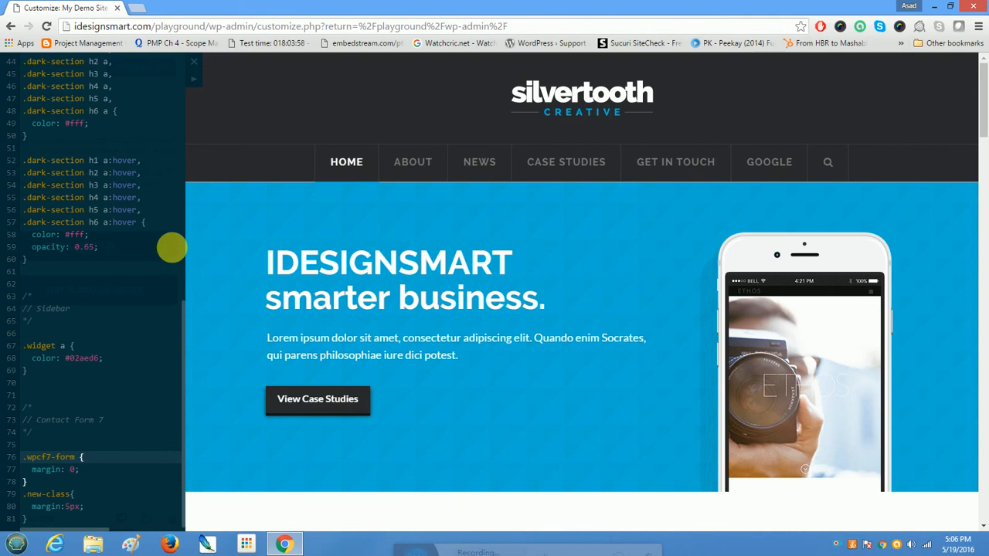
# Step: Look back over the global CSS rules up to the Buttons section, then exit the customizer to the dashboard, discarding the unsaved changes
pyautogui.scroll(3, 142, 290)
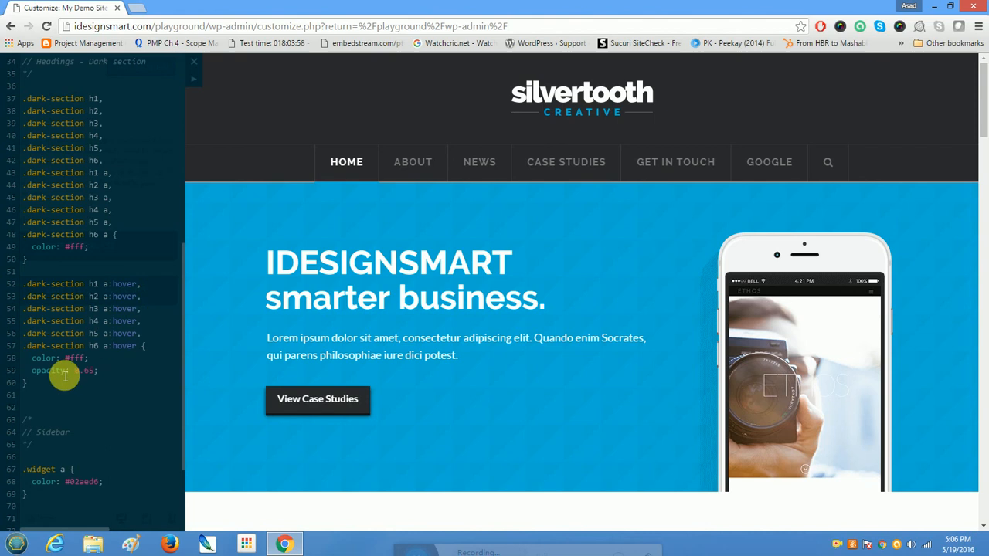
pyautogui.moveTo(31, 360); pyautogui.dragTo(93, 313)
pyautogui.scroll(5, 93, 313)
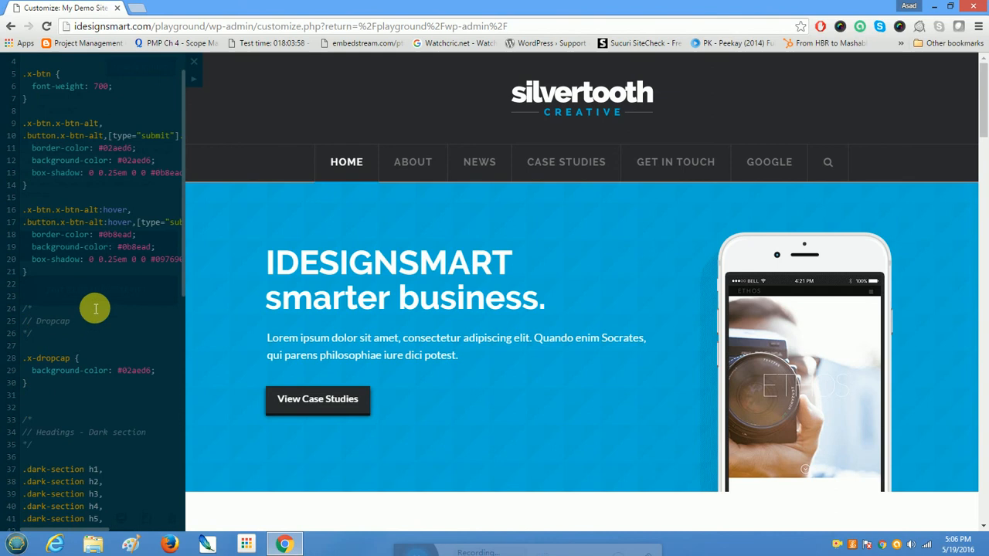
pyautogui.scroll(1, 100, 295)
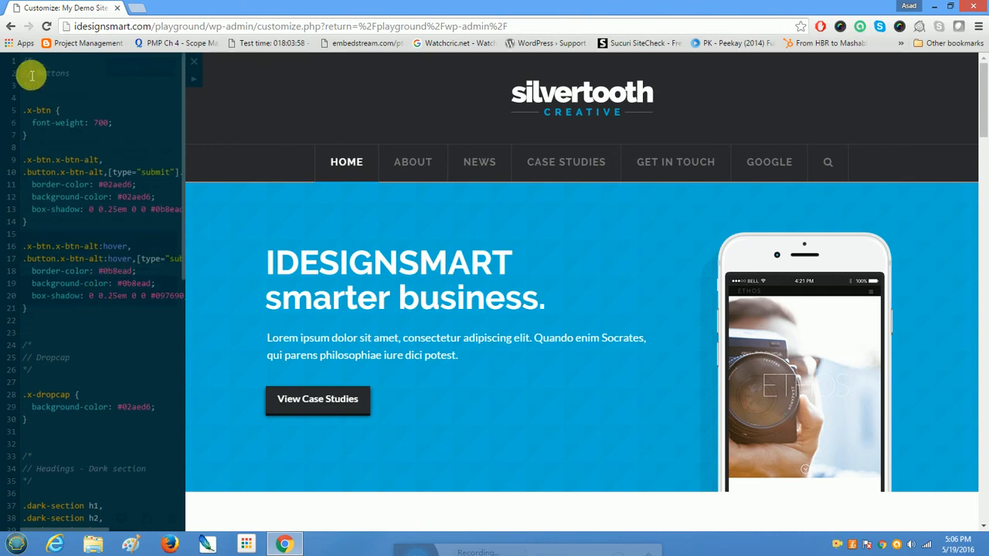
pyautogui.click(197, 66)
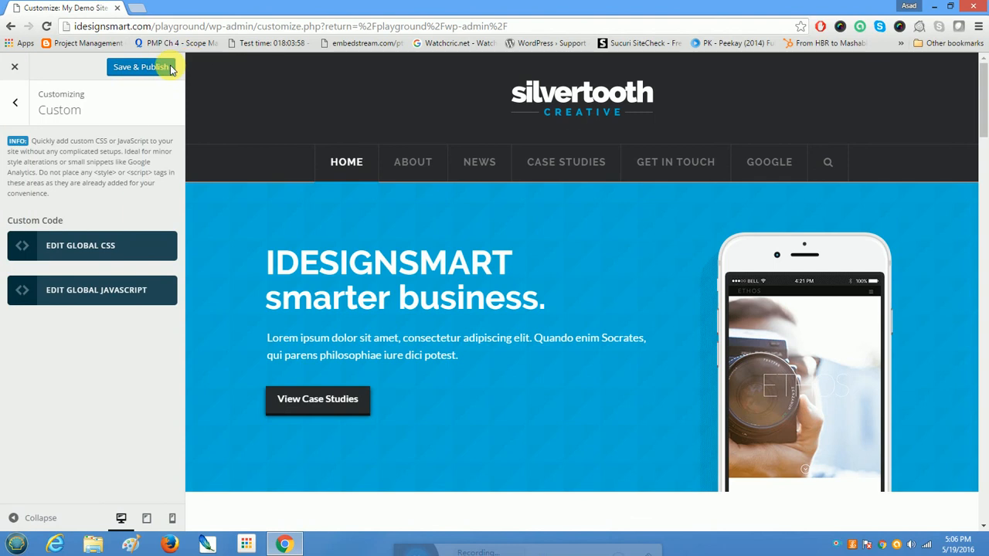
pyautogui.click(20, 68)
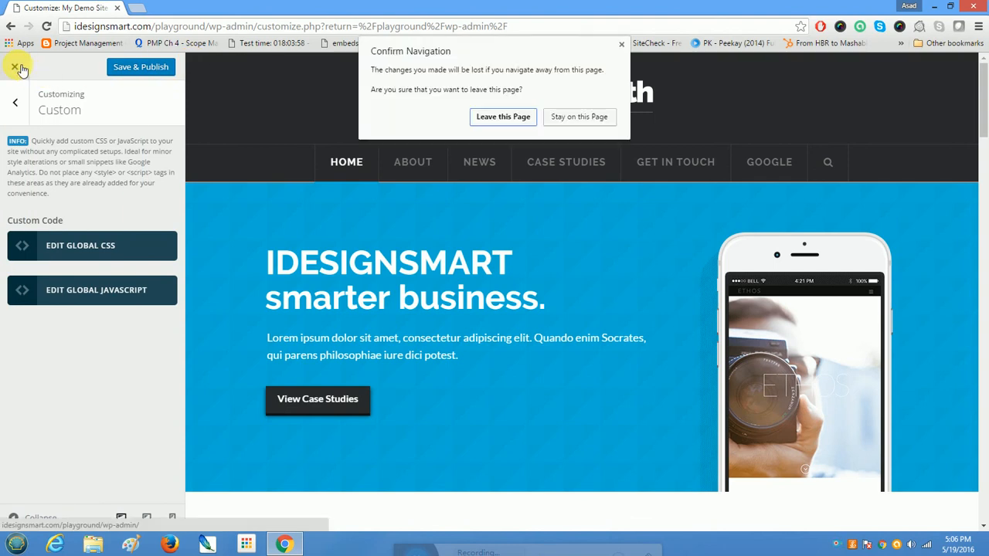
pyautogui.click(507, 120)
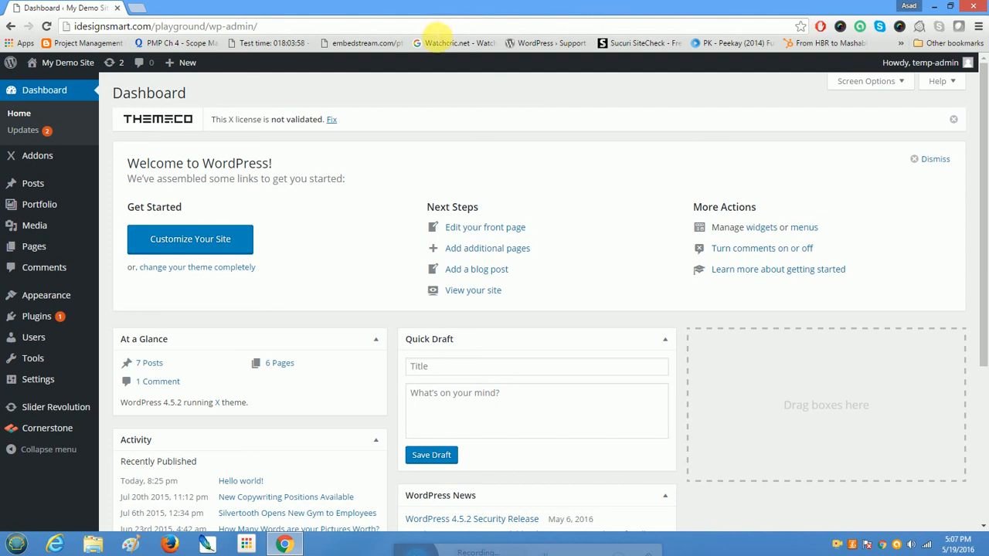
pyautogui.moveTo(259, 26); pyautogui.dragTo(66, 26)
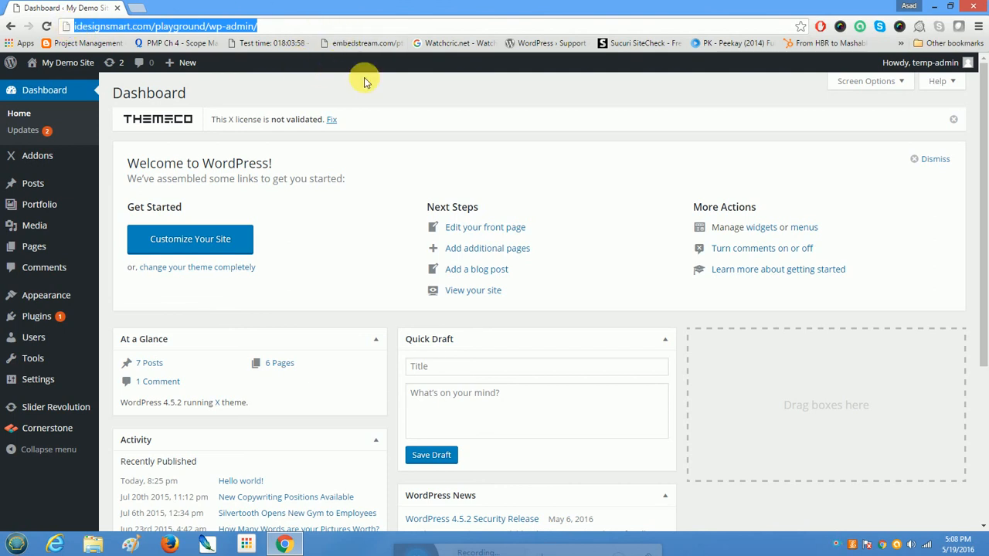
pyautogui.click(470, 550)
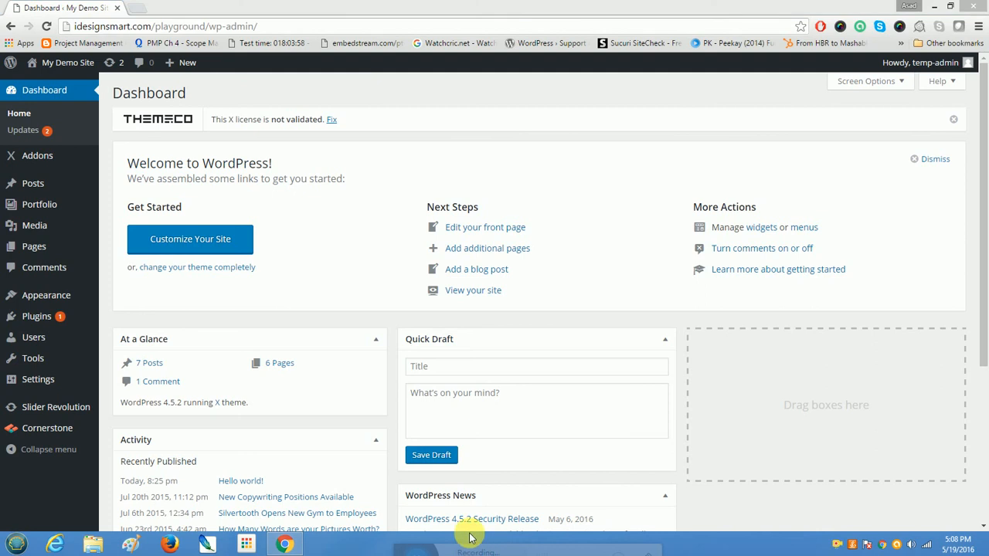